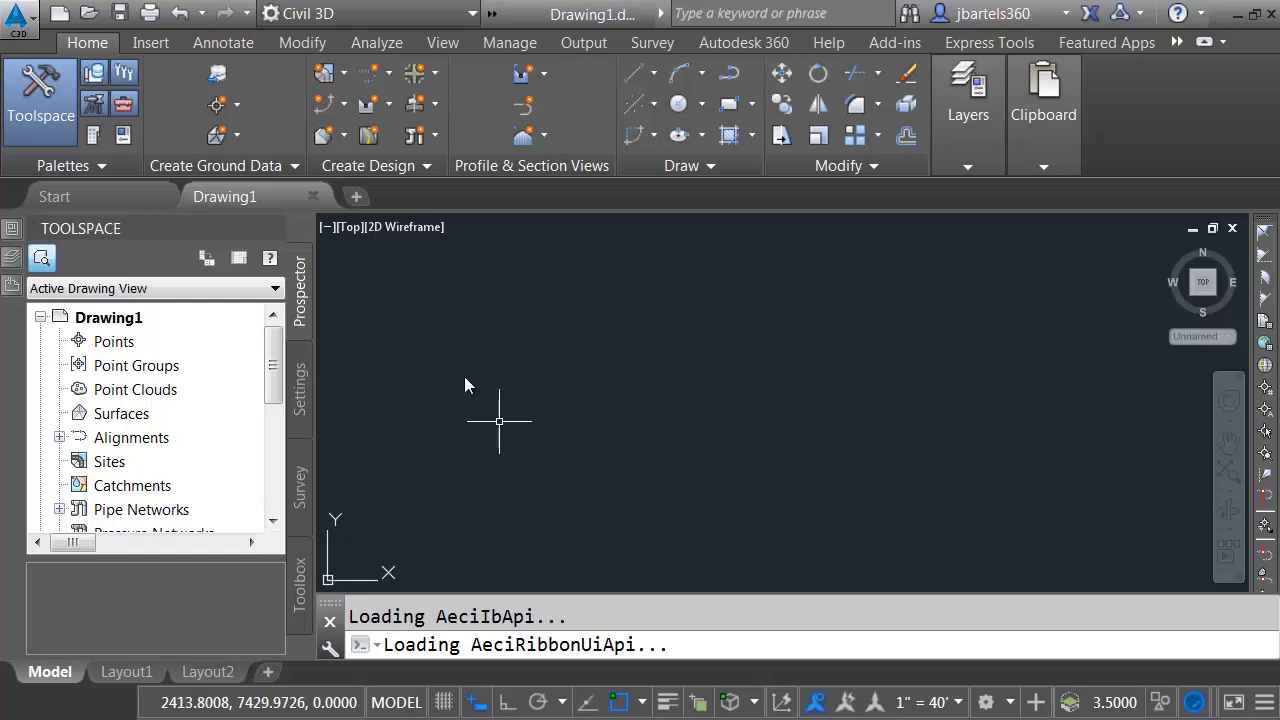
Open the 06_surface_holes.dwg drawing.
left_click(89, 13)
left_click(520, 368)
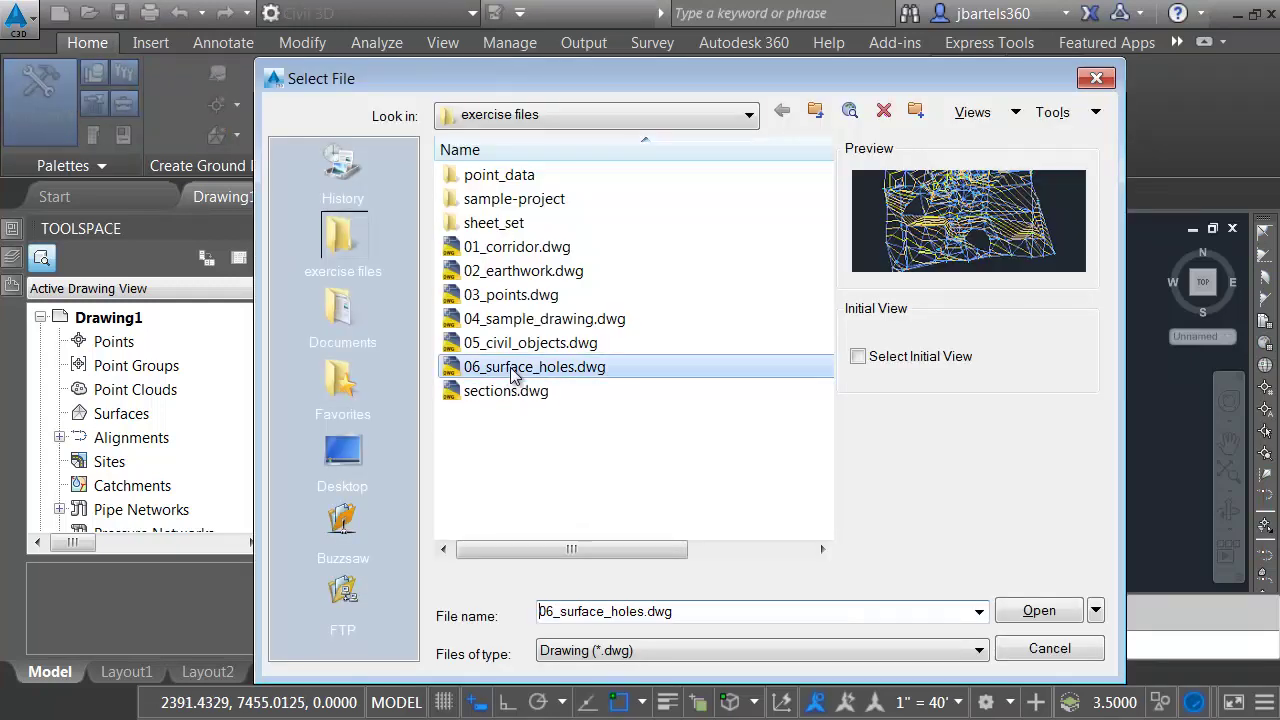
left_click(1037, 611)
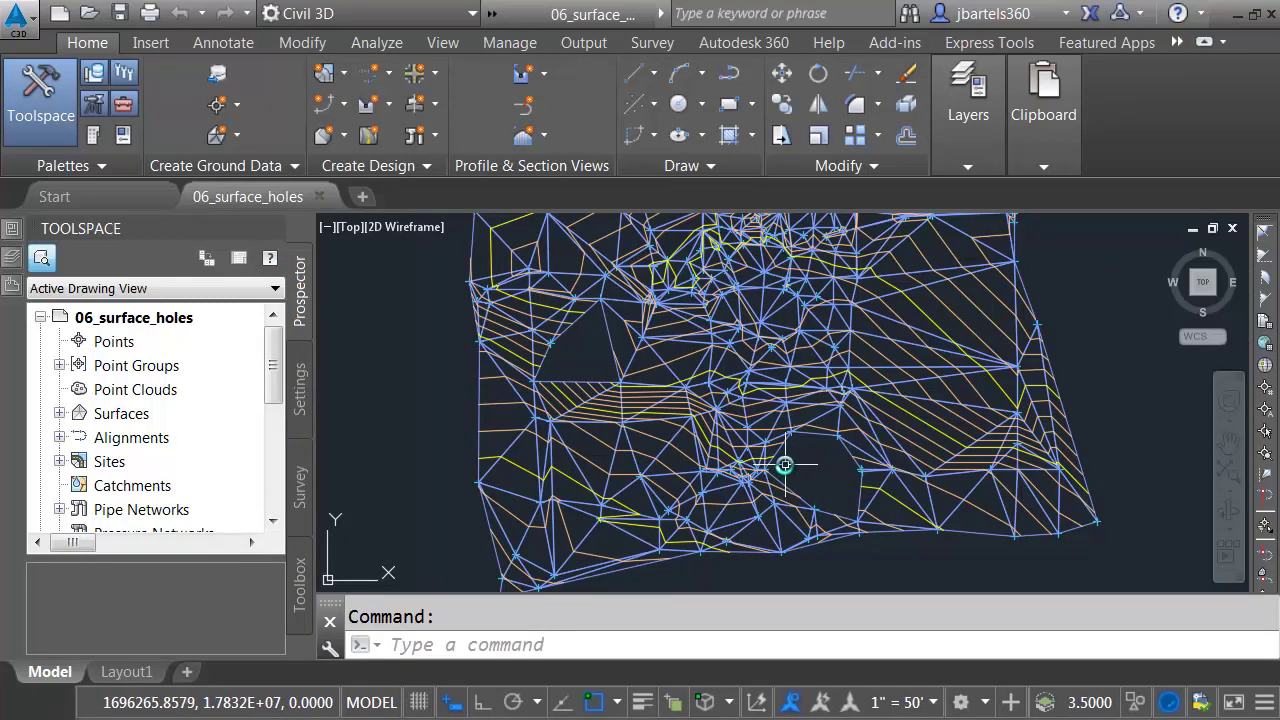
Zoom and pan to the large empty triangle in the surface triangulation.
scroll(785, 465, "up", 5)
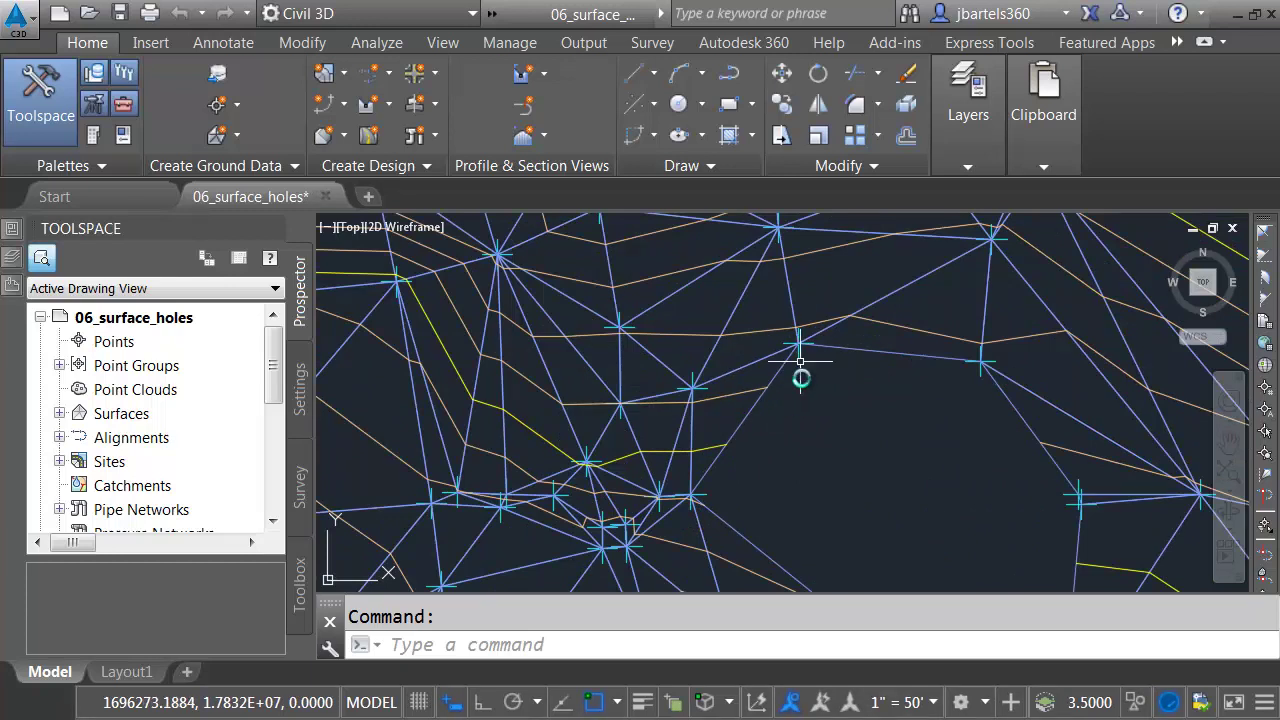
scroll(803, 434, "down", 4)
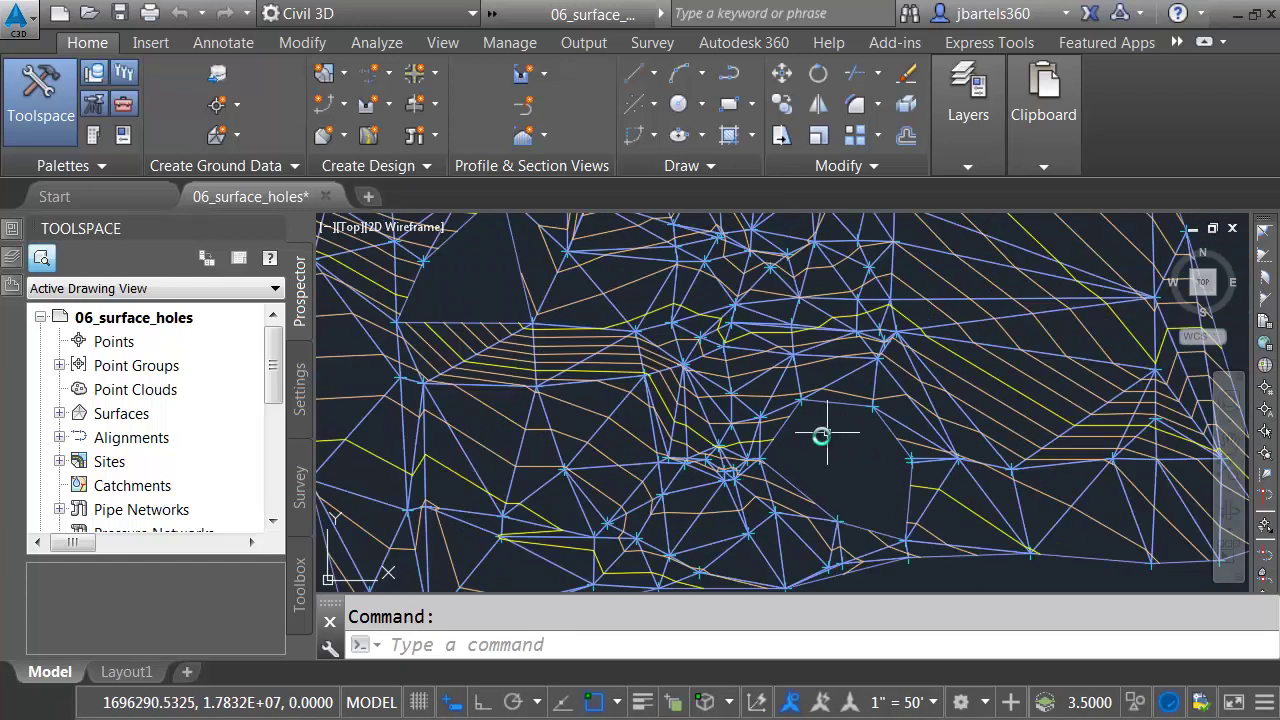
middle_click_drag(463, 286, 574, 381)
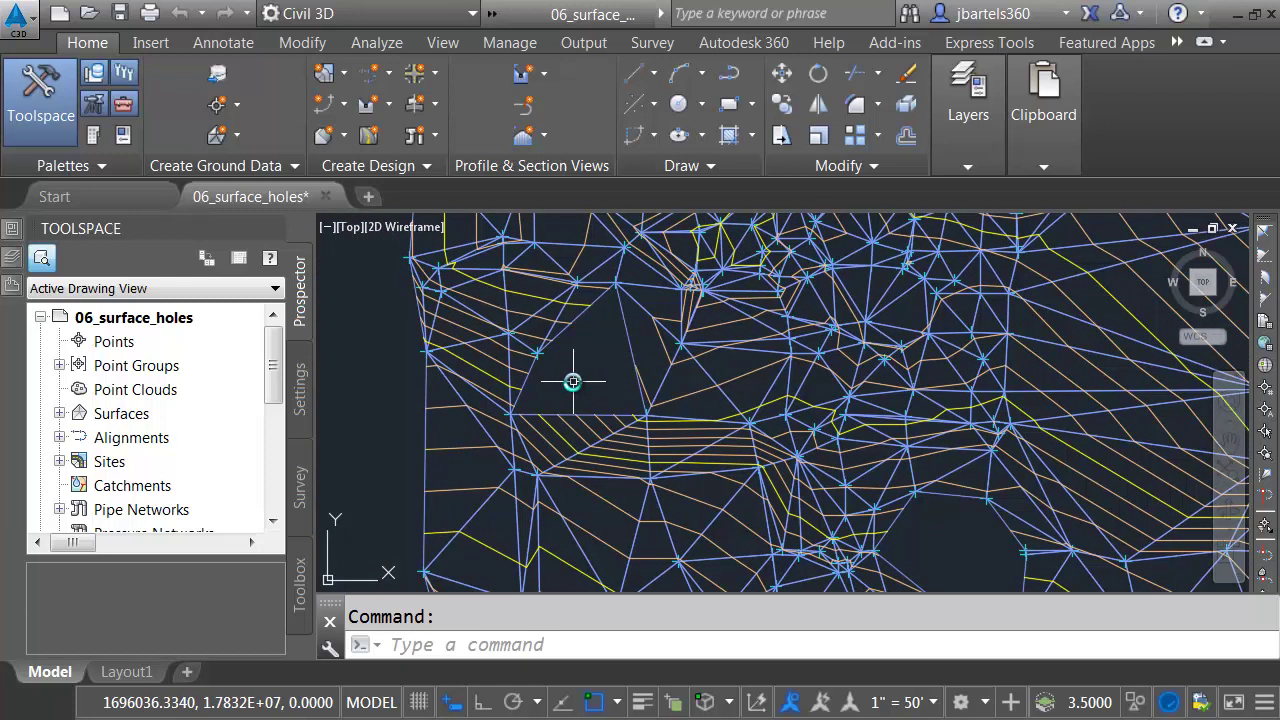
scroll(565, 362, "up", 3)
middle_click_drag(585, 376, 645, 437)
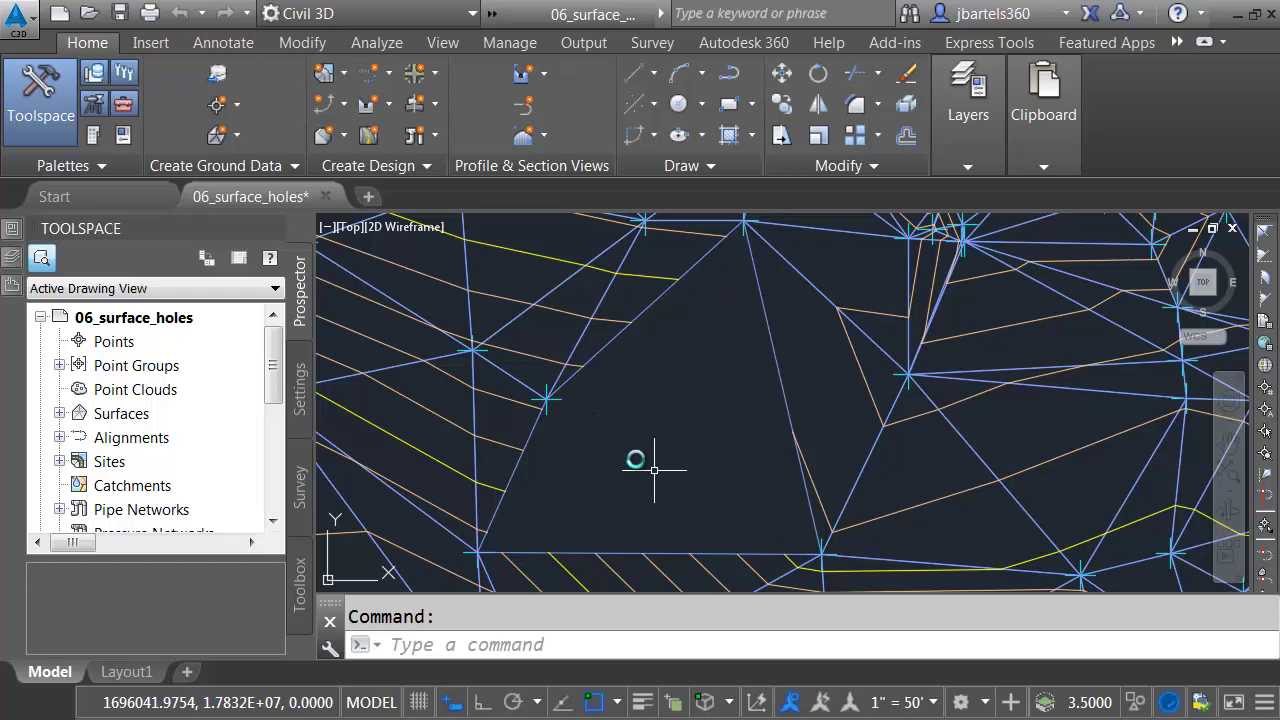
Add one surface line across the EXTP hole with Edit Surface > Add Line.
left_click(743, 334)
left_click(559, 125)
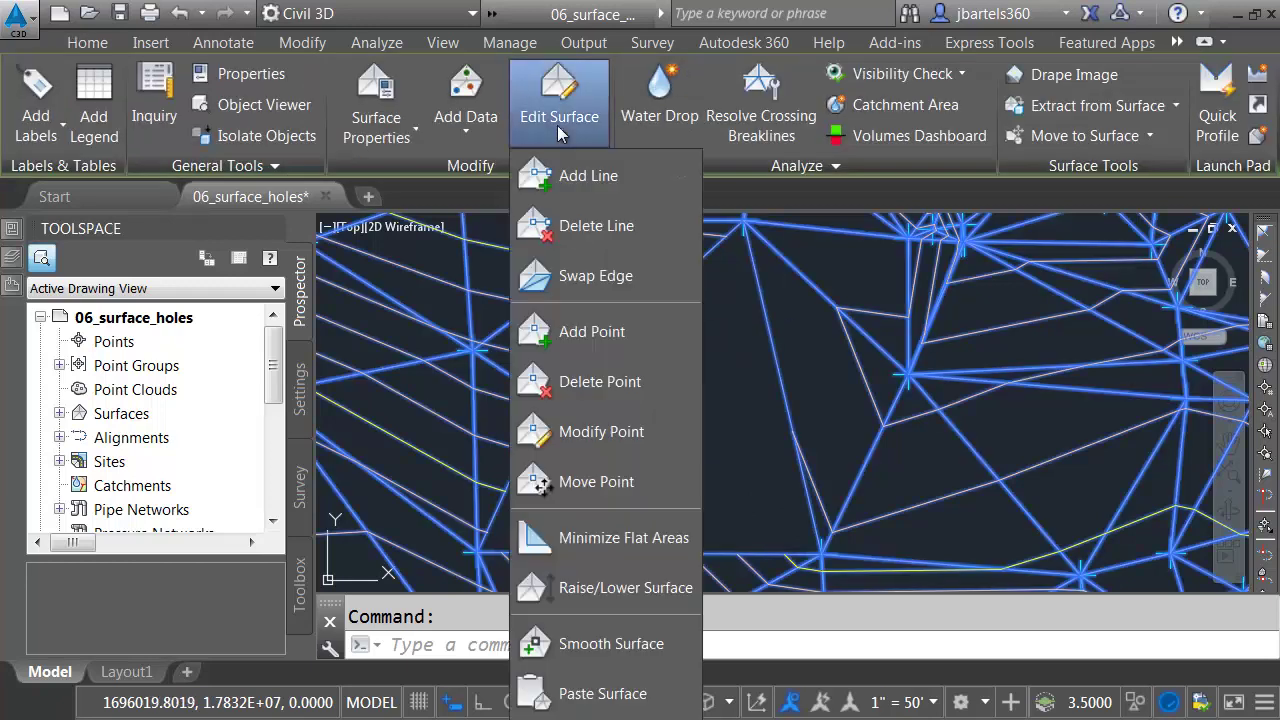
left_click(575, 176)
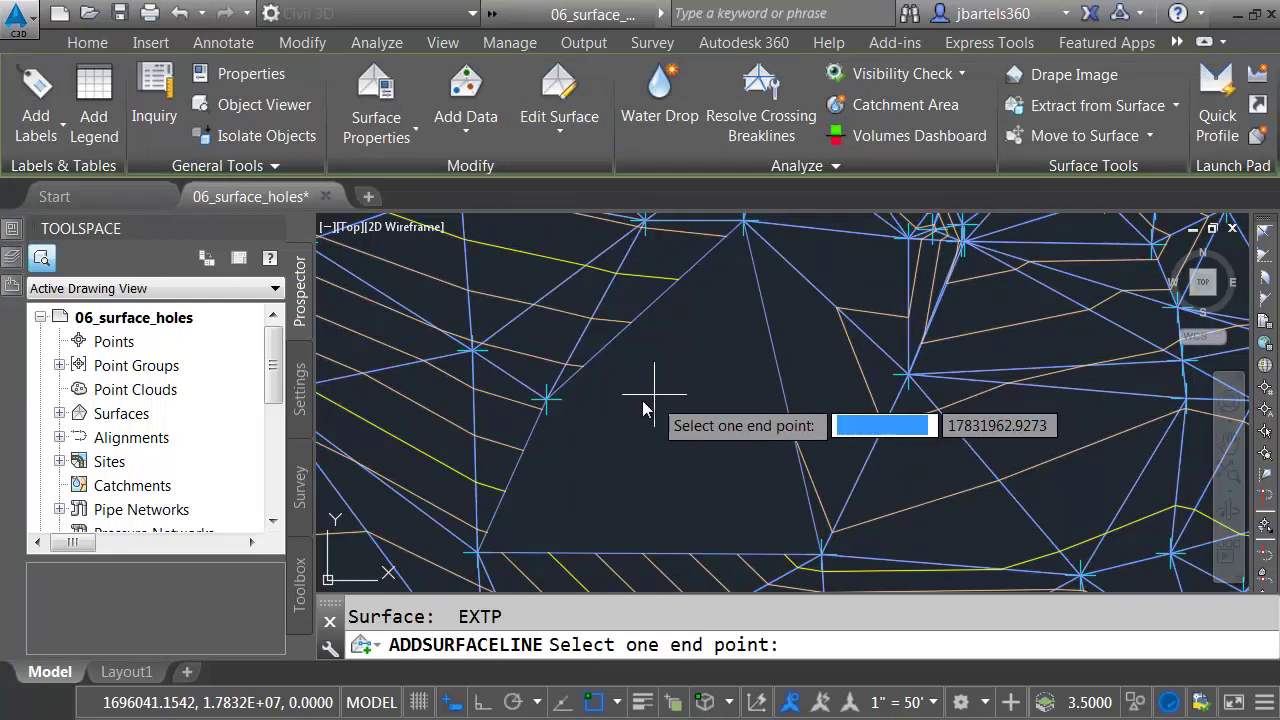
left_click(548, 397)
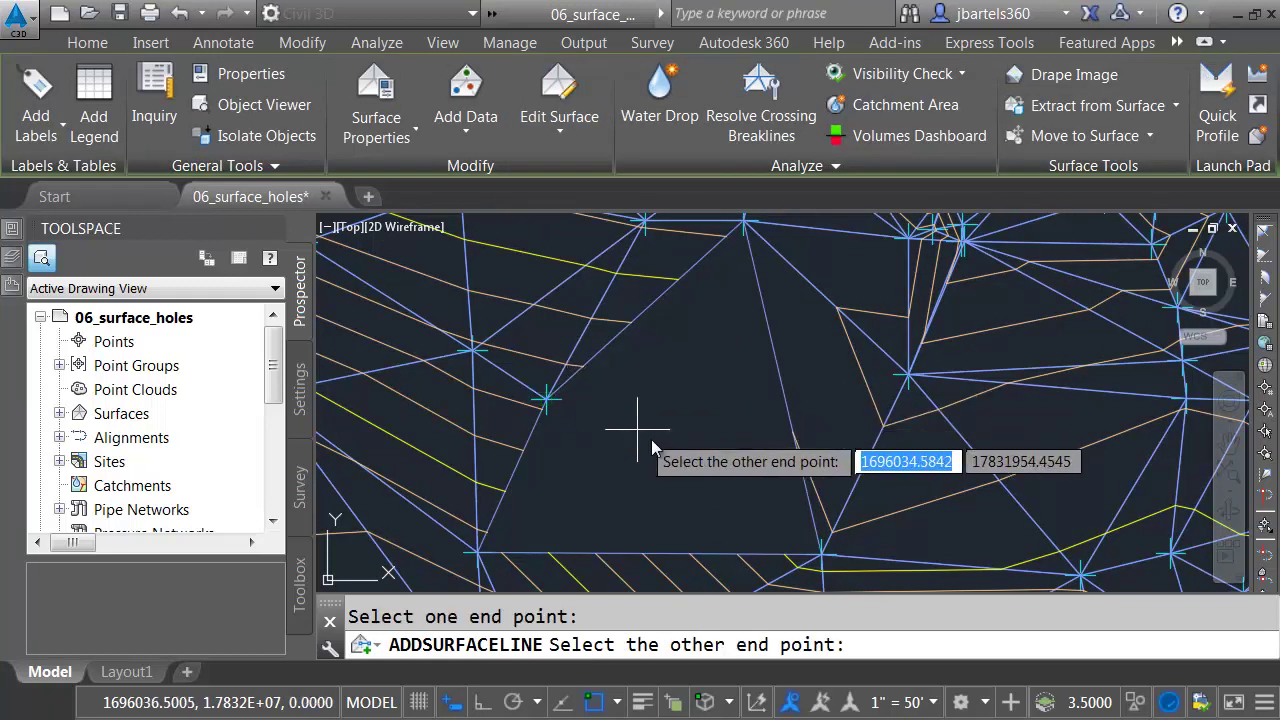
left_click(805, 529)
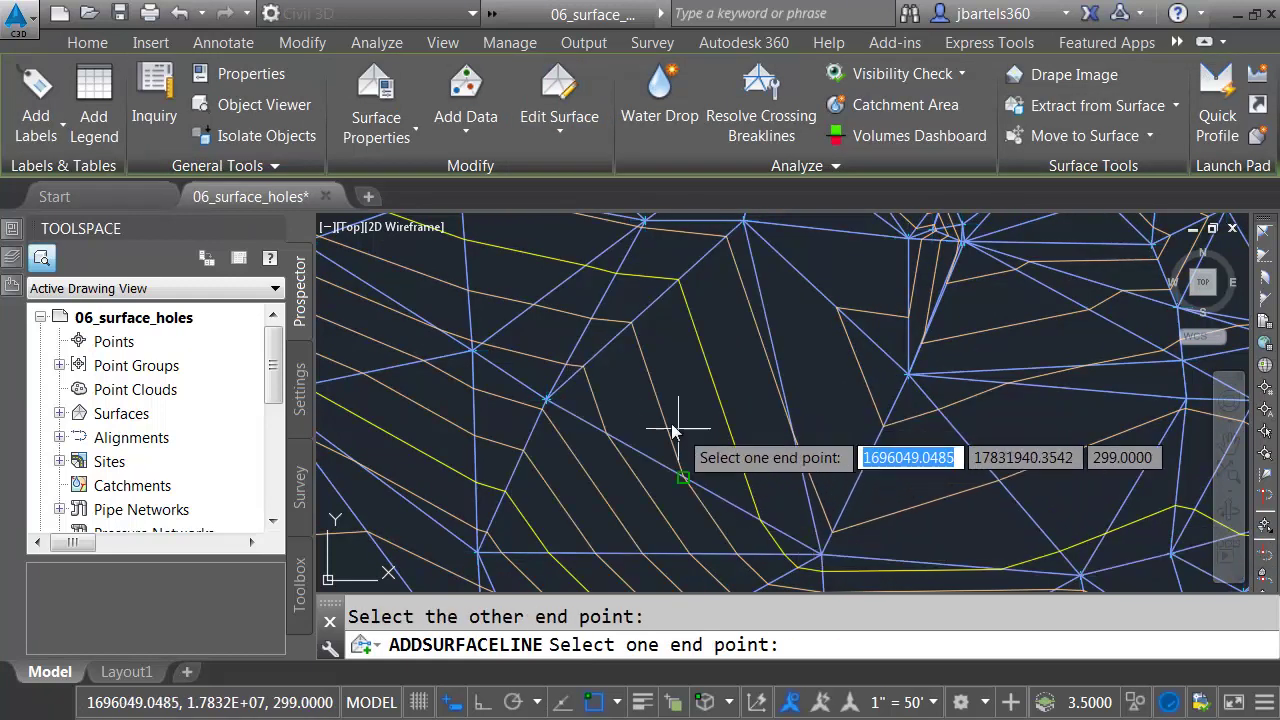
key("Escape")
key("Escape")
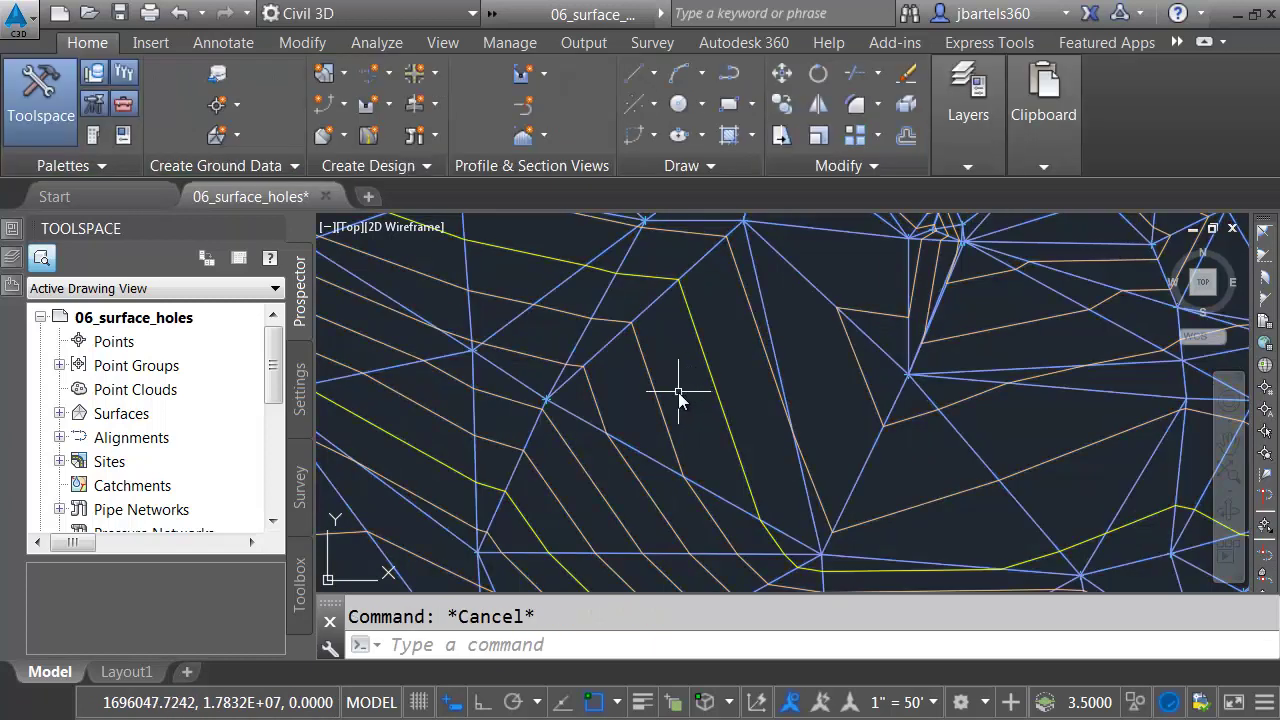
Add two more surface lines across the hole near the surface's lower edge.
scroll(909, 477, "down", 3)
middle_click_drag(909, 477, 564, 289)
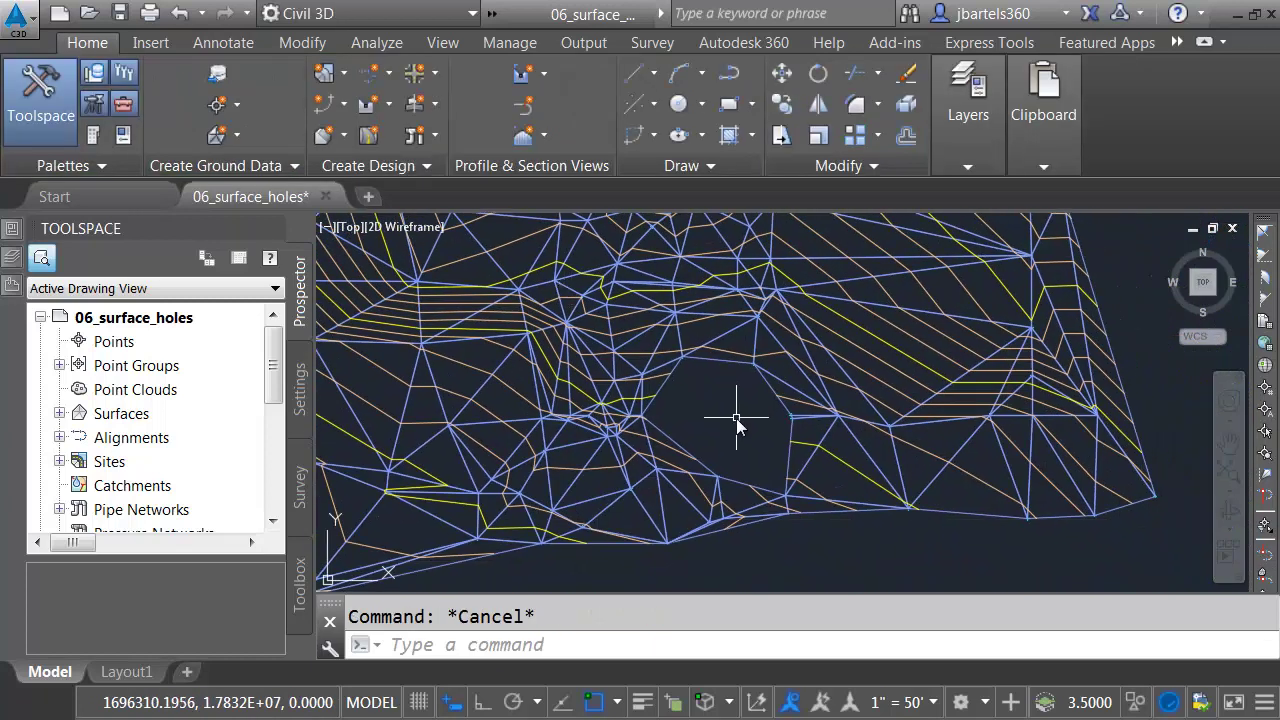
scroll(736, 418, "up", 3)
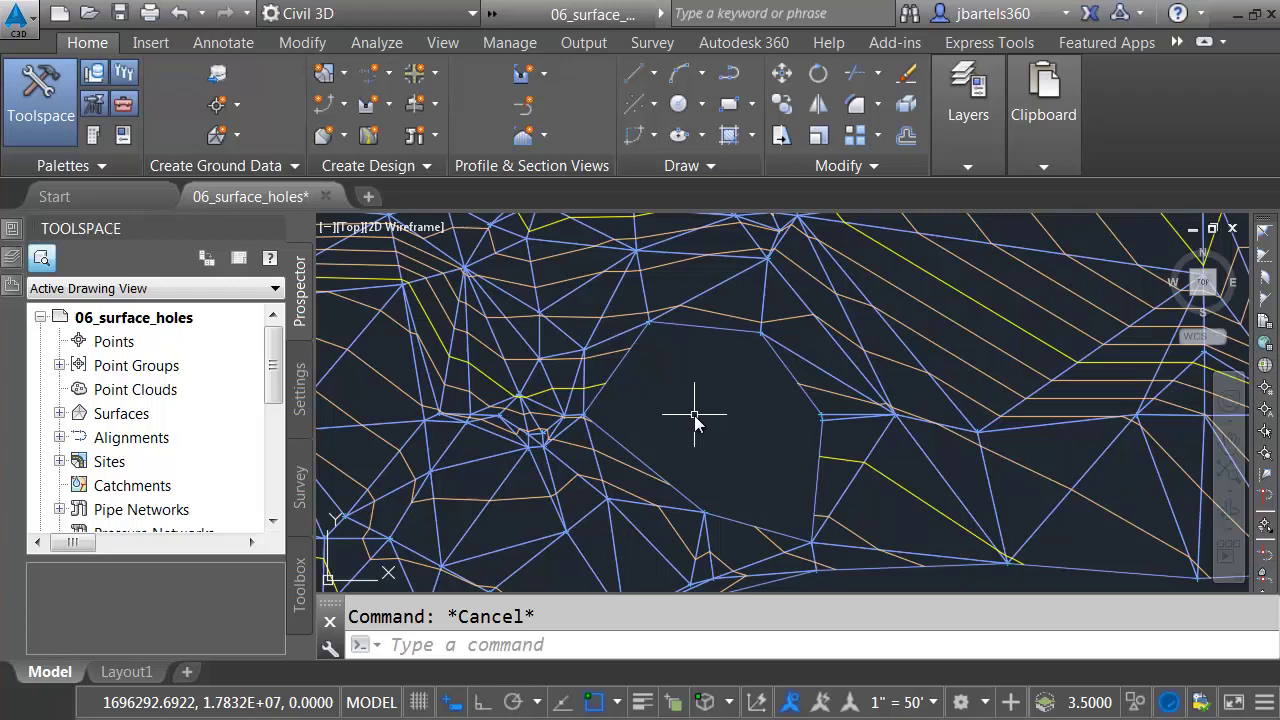
left_click(627, 449)
left_click(562, 129)
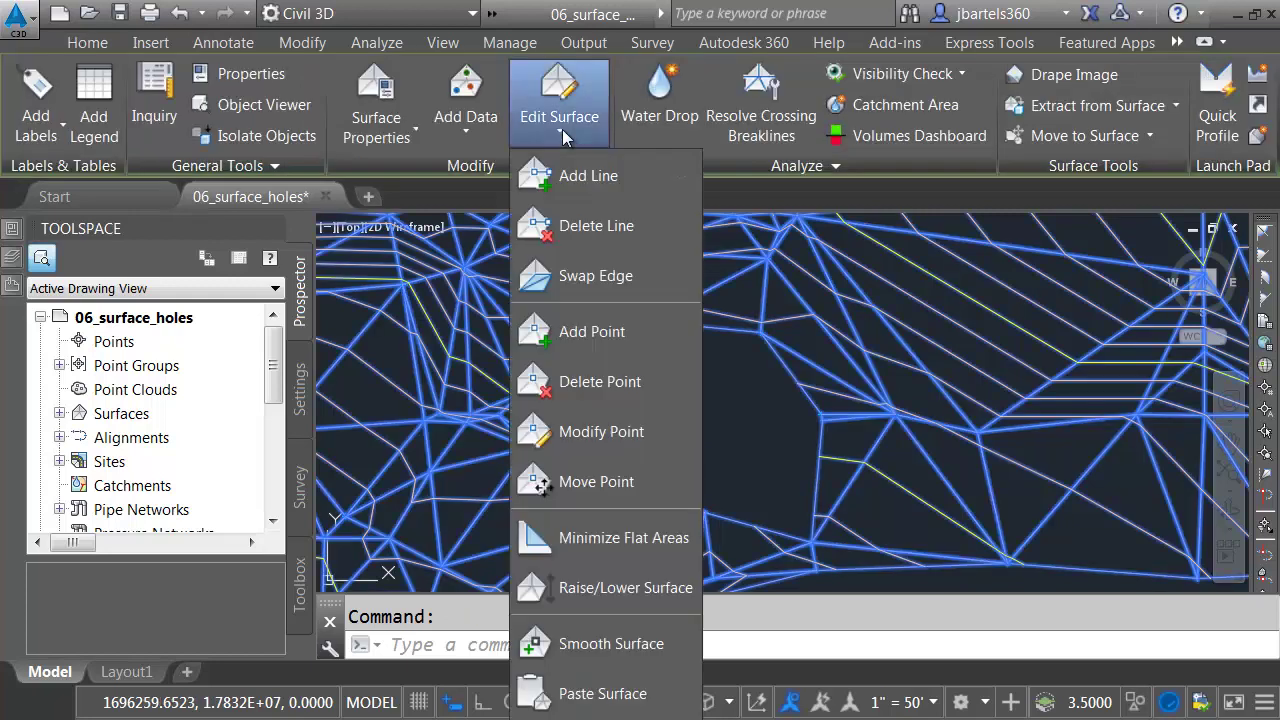
left_click(566, 172)
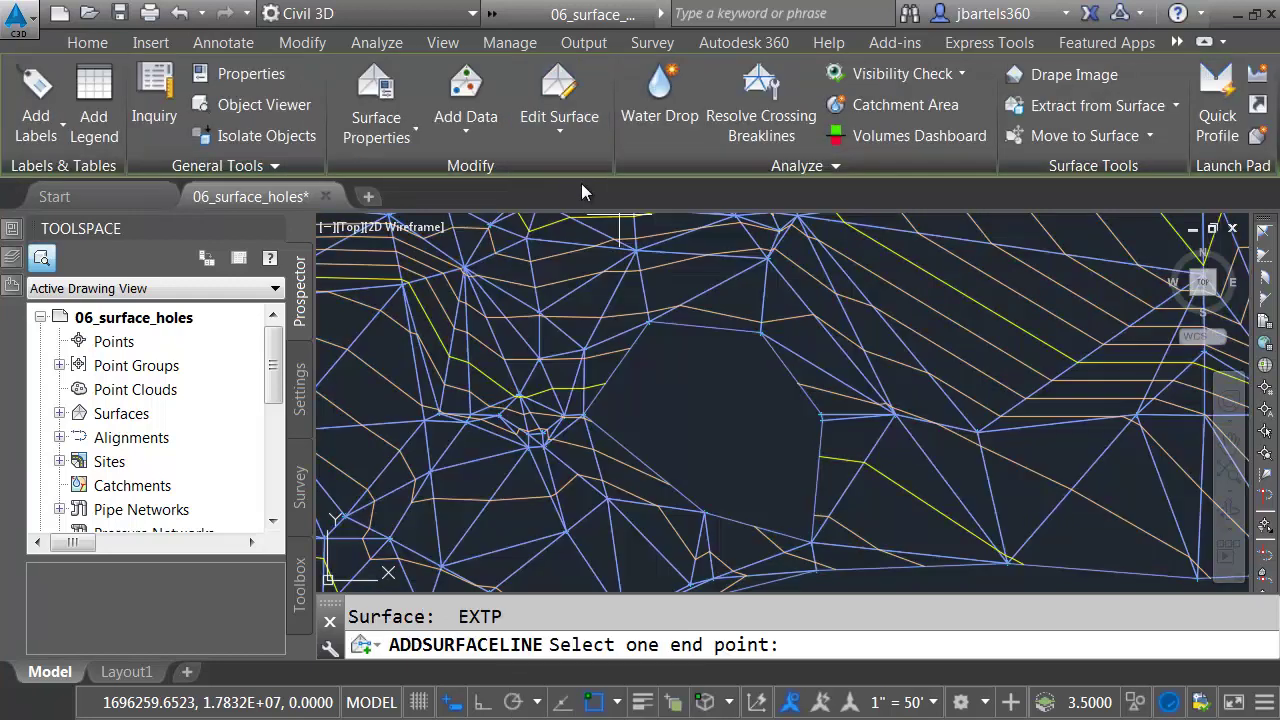
left_click(706, 516)
left_click(768, 428)
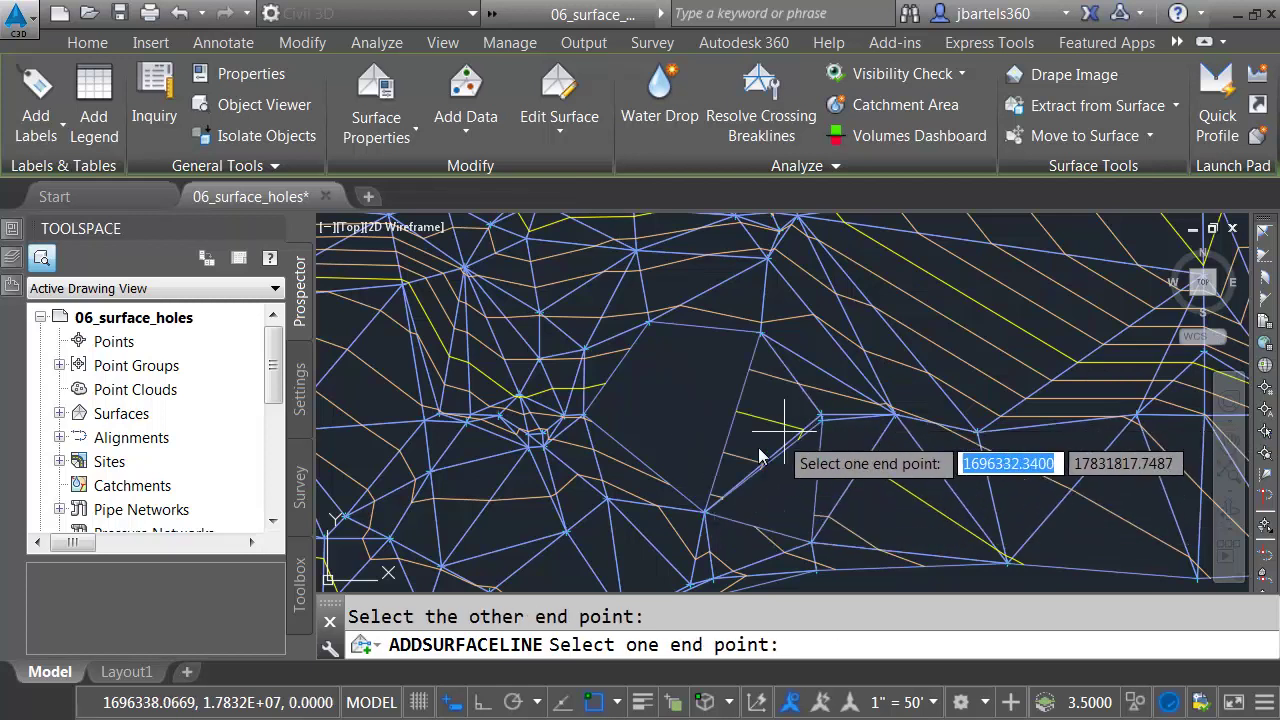
left_click(706, 508)
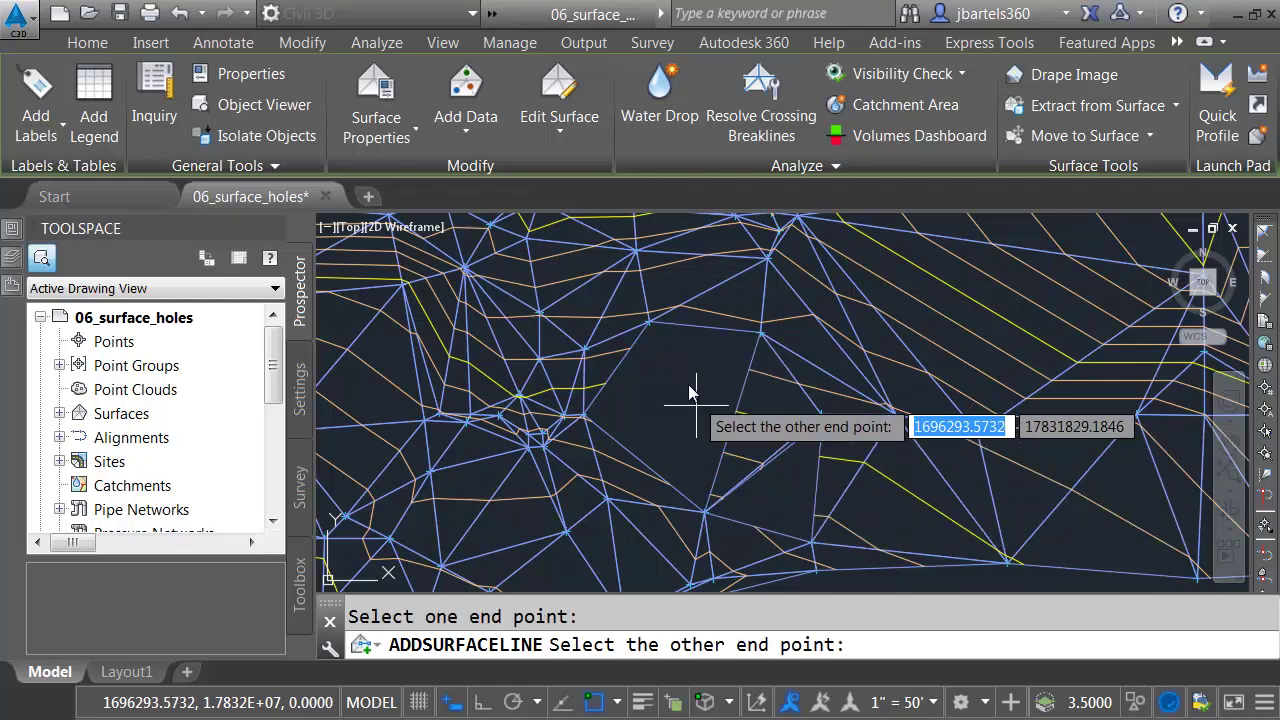
left_click(650, 324)
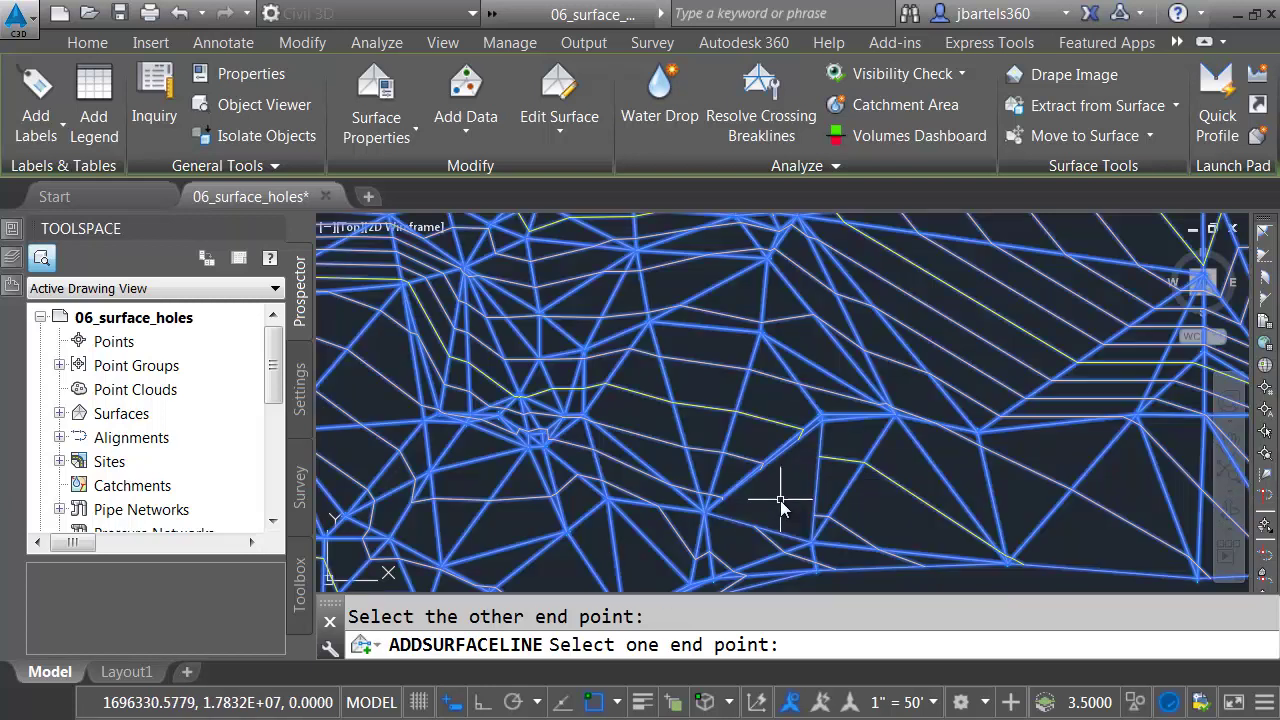
key("Escape")
Add a point on an existing EXTP edge via Nearest snap, keeping elevation 294.582709.
scroll(782, 518, "up", 3)
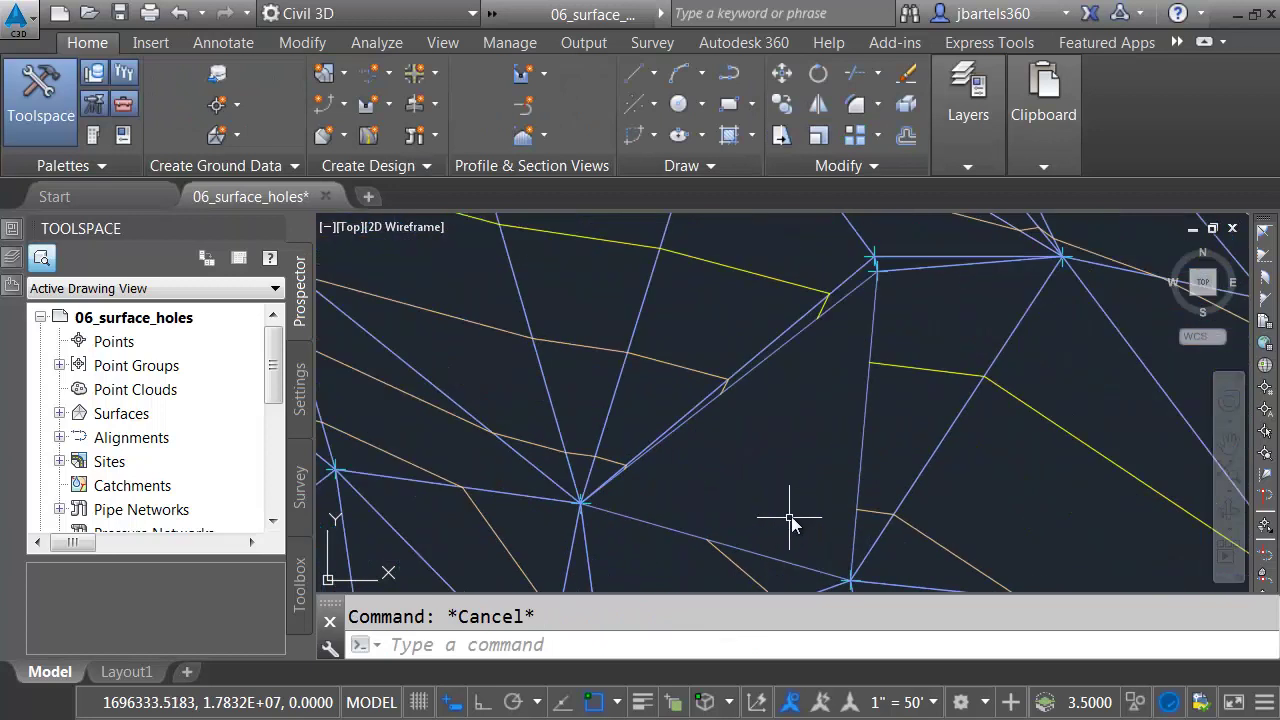
middle_click_drag(790, 522, 709, 477)
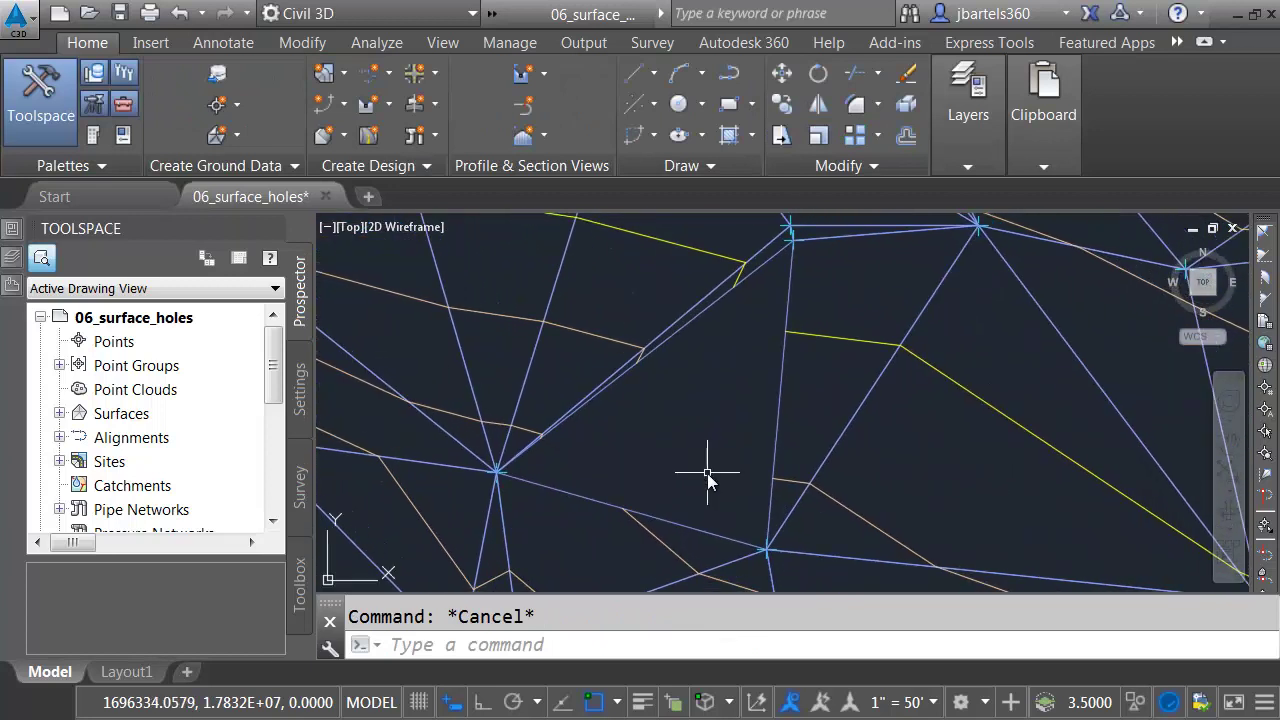
left_click(674, 338)
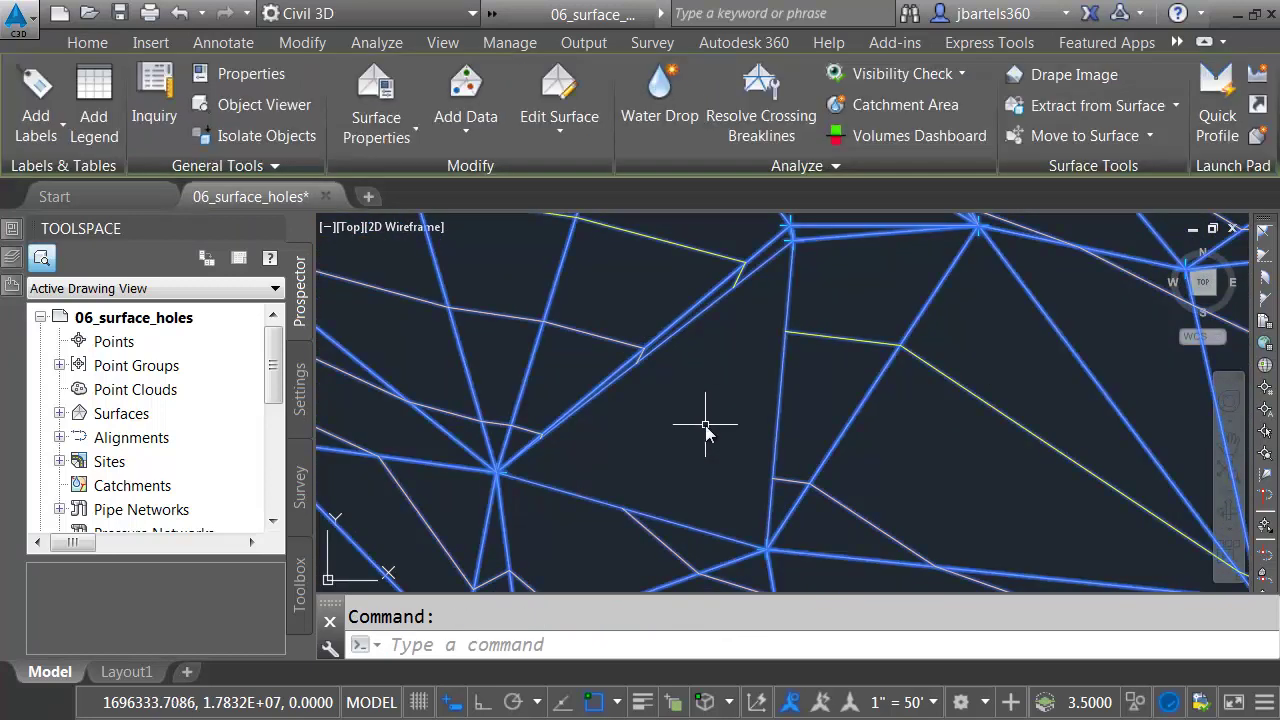
left_click(562, 126)
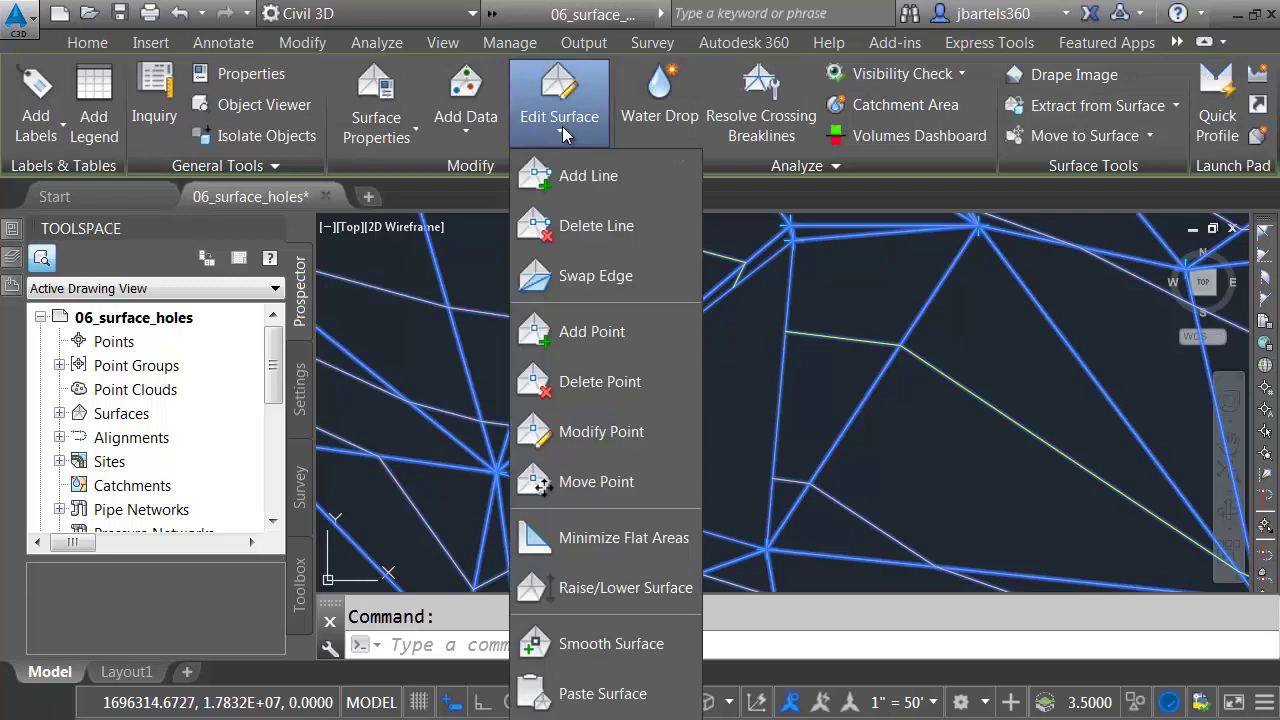
left_click(547, 333)
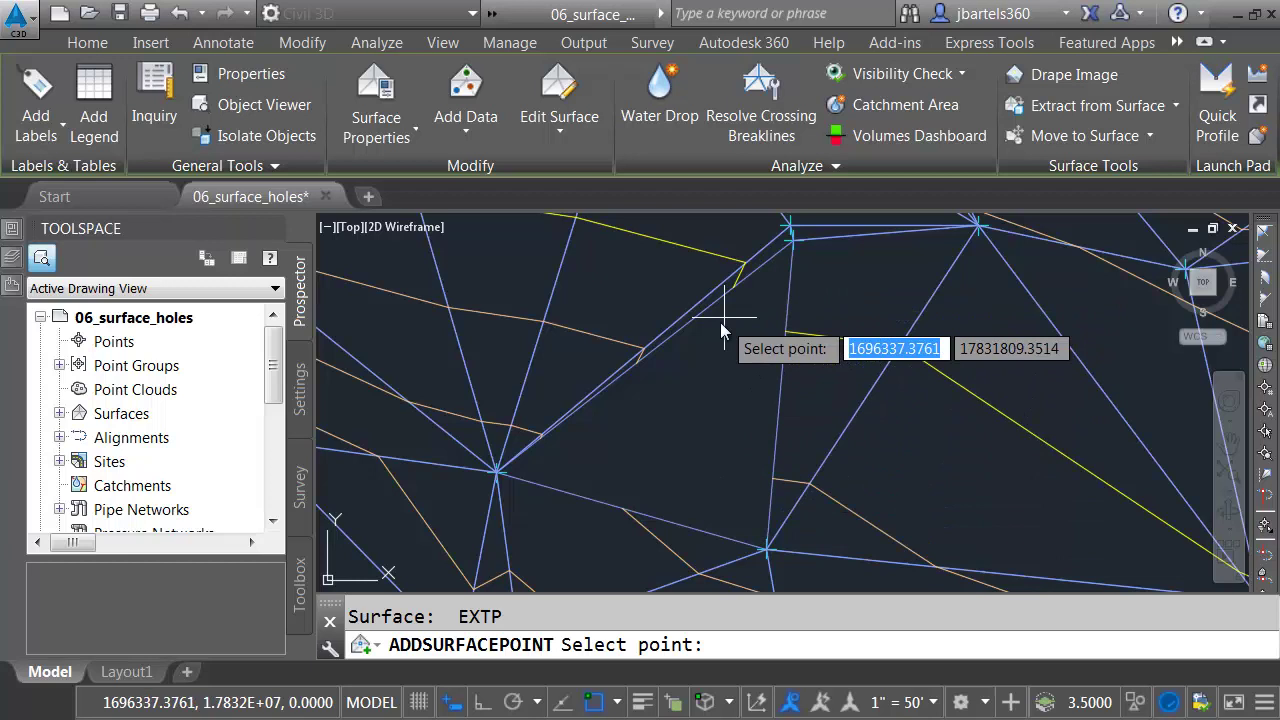
right_click(735, 356, "shift")
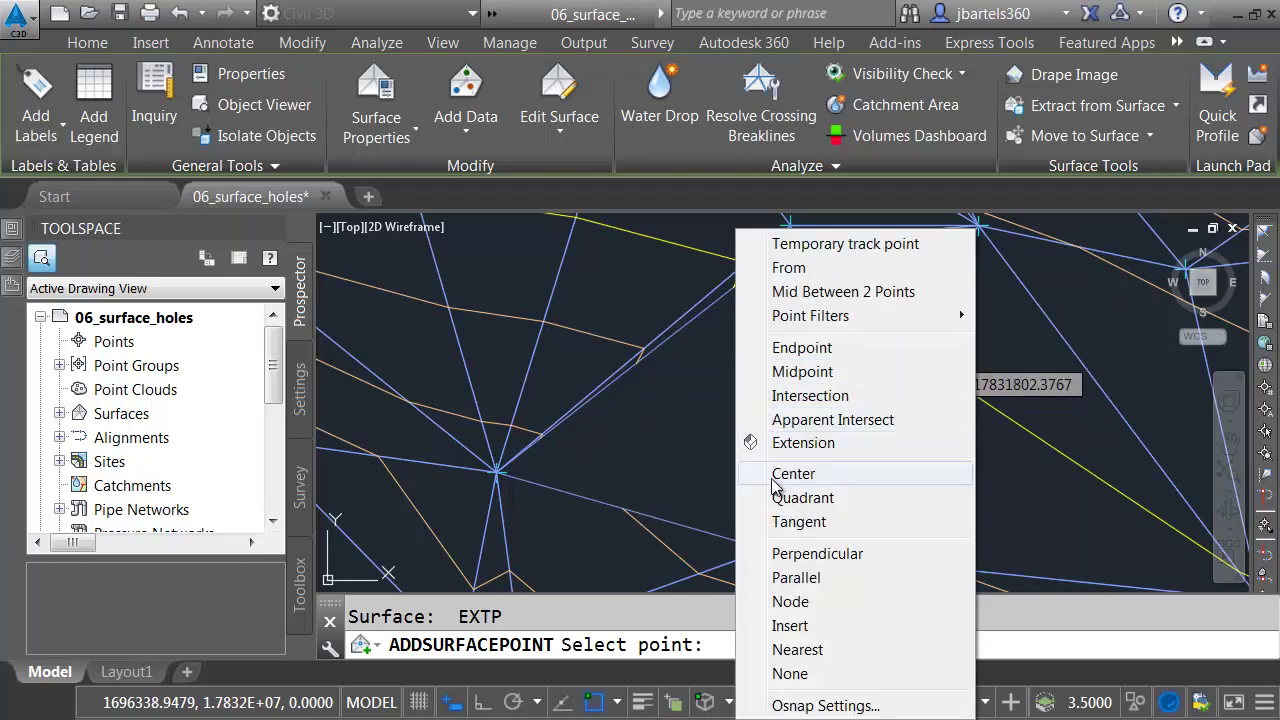
left_click(776, 649)
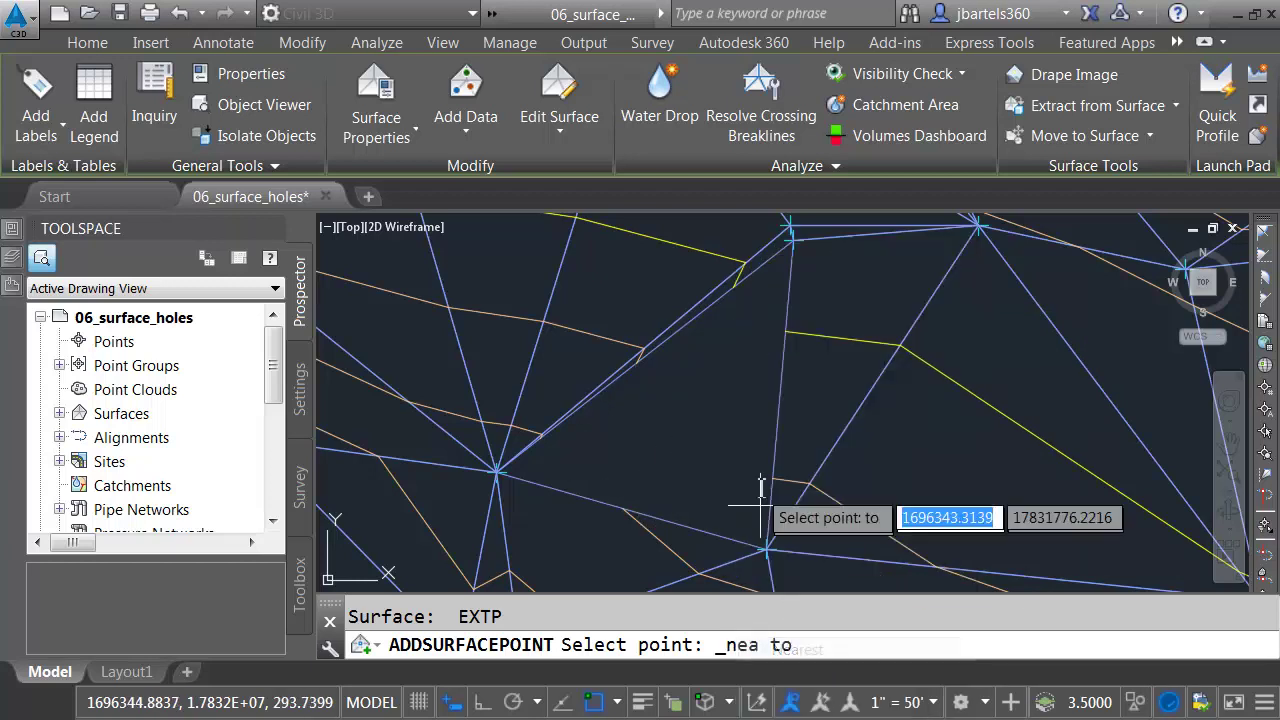
left_click(771, 388)
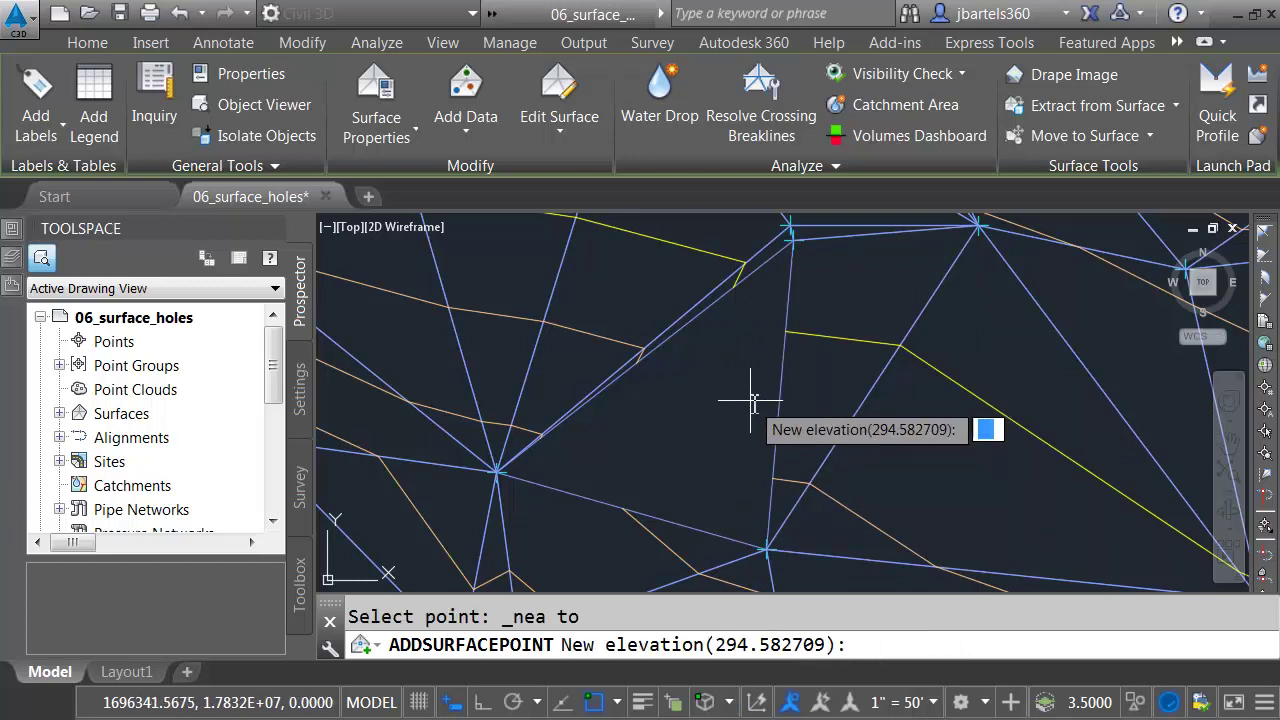
key("Return")
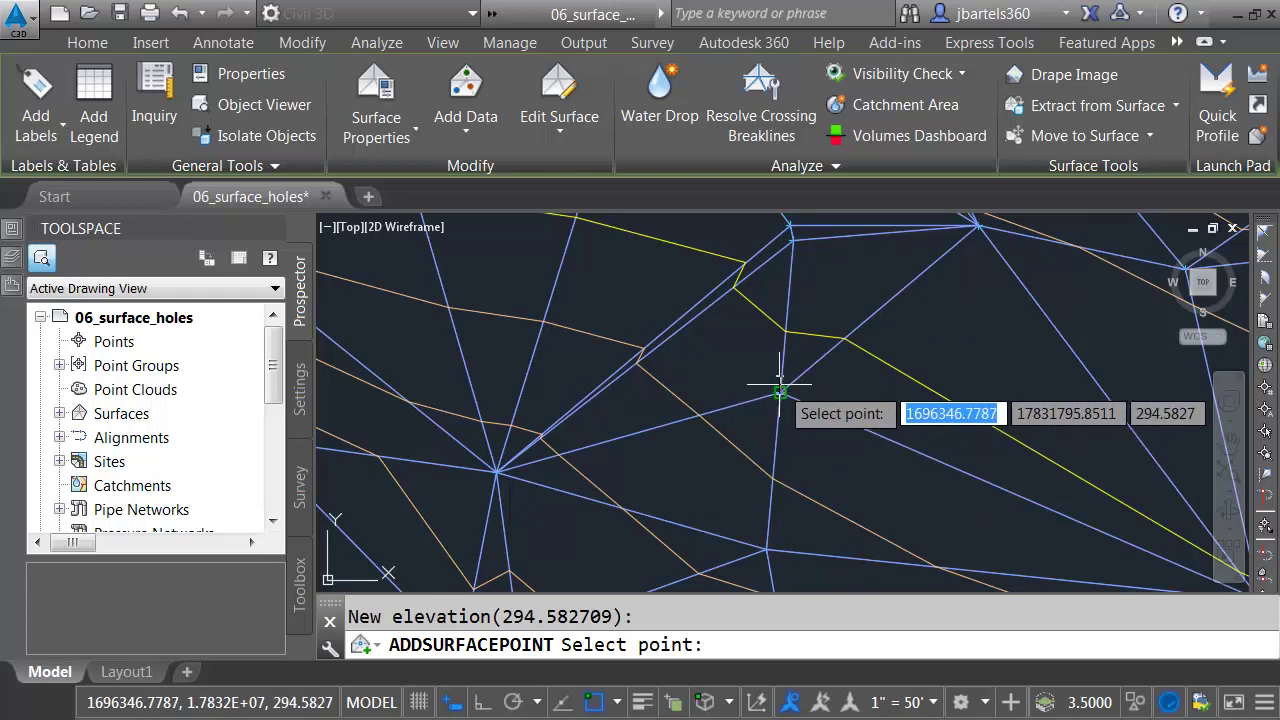
key("Escape")
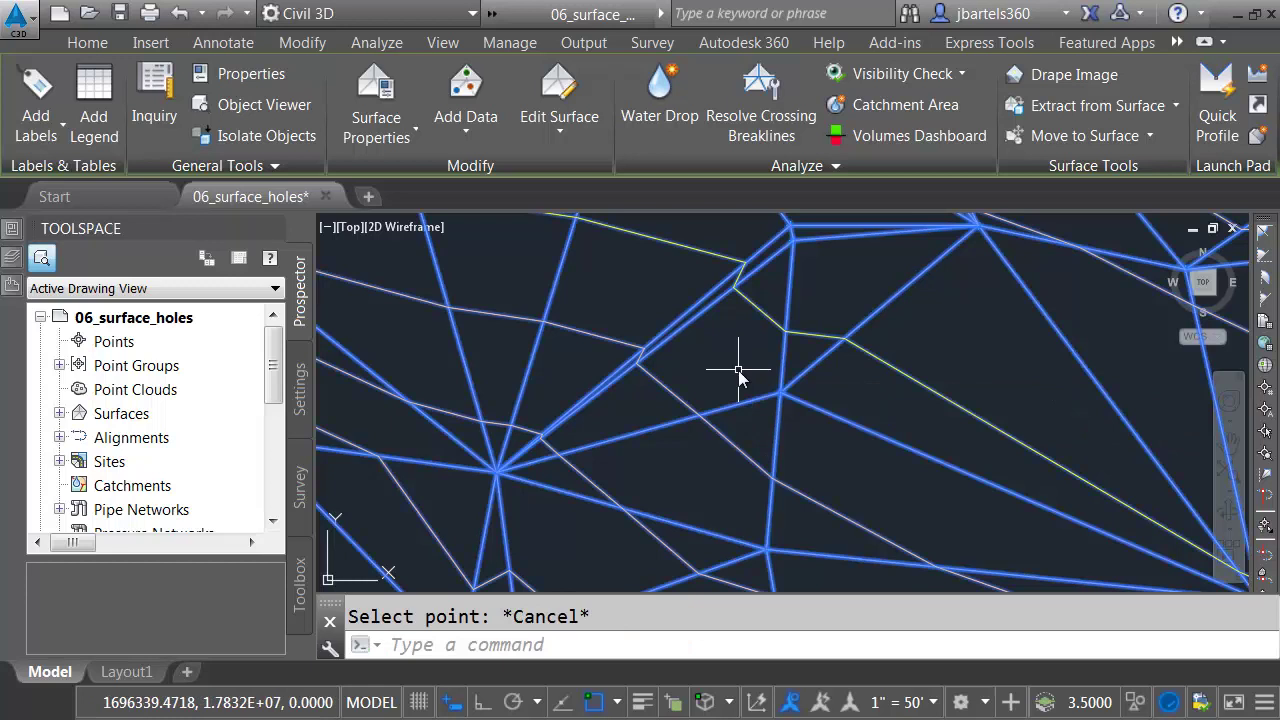
key("Escape")
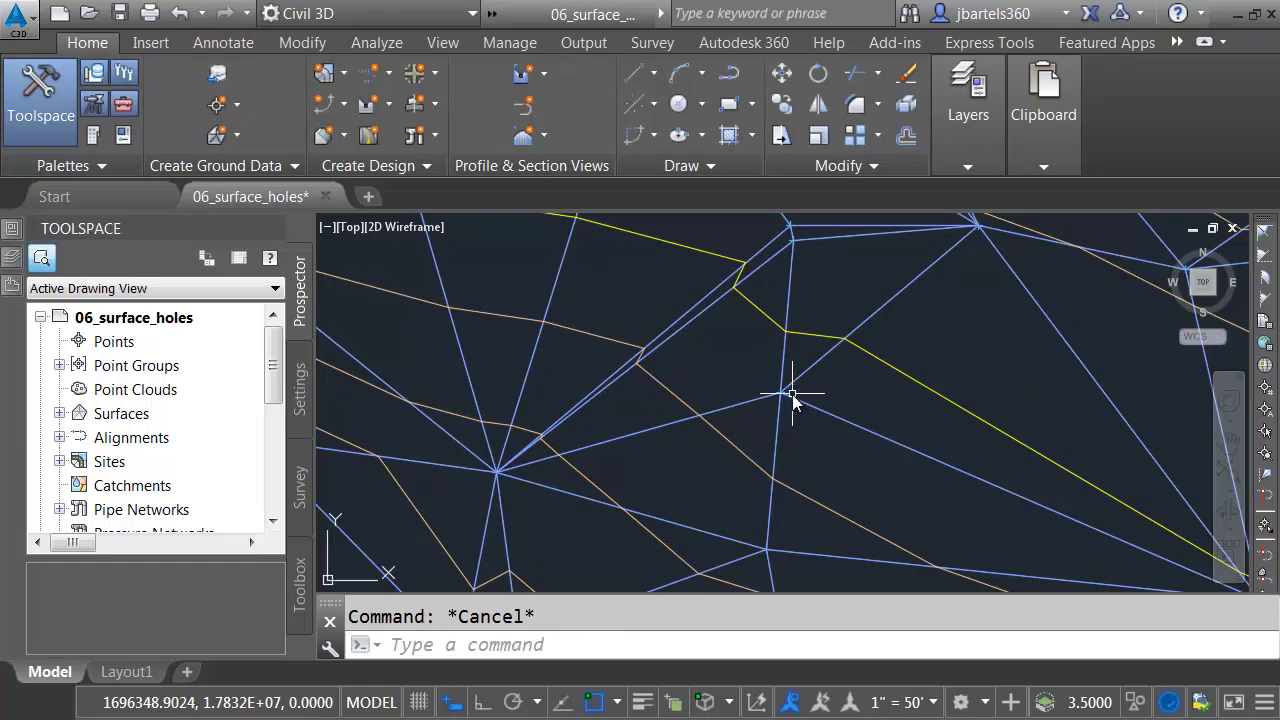
Delete a vertex from the EXTP surface with Edit Surface > Delete Point.
scroll(790, 395, "up", 4)
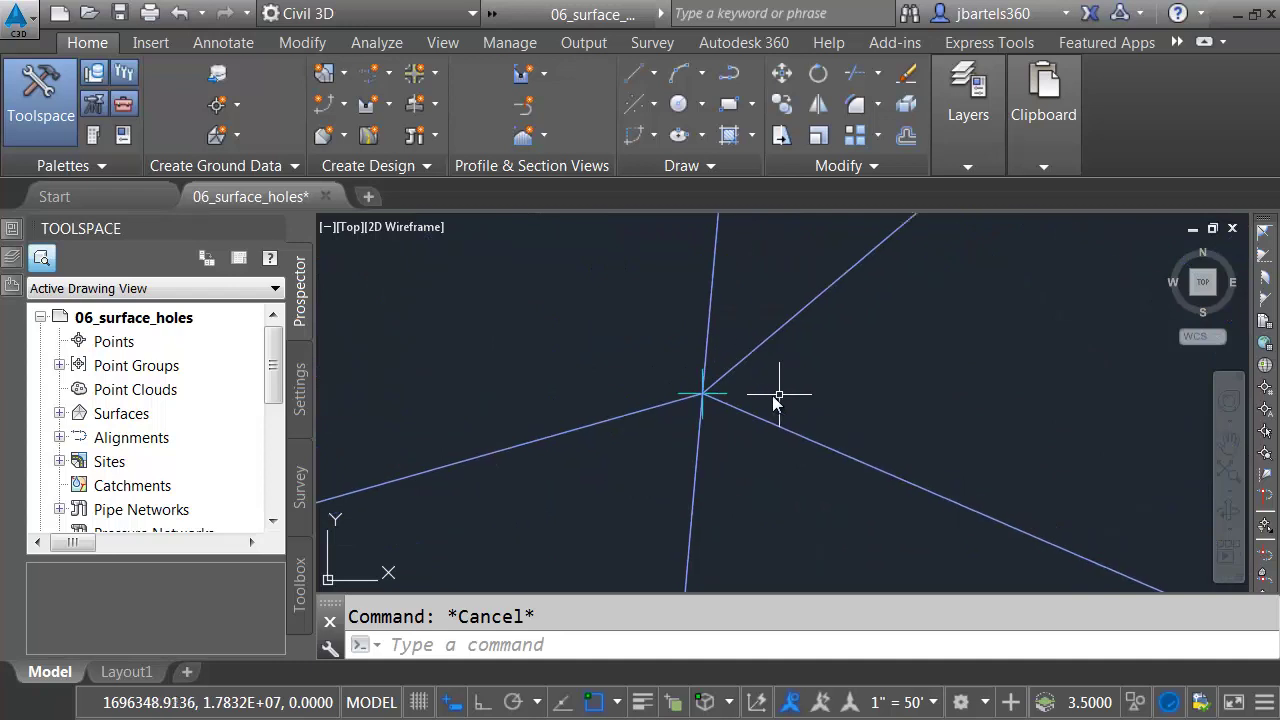
middle_click_drag(779, 394, 737, 392)
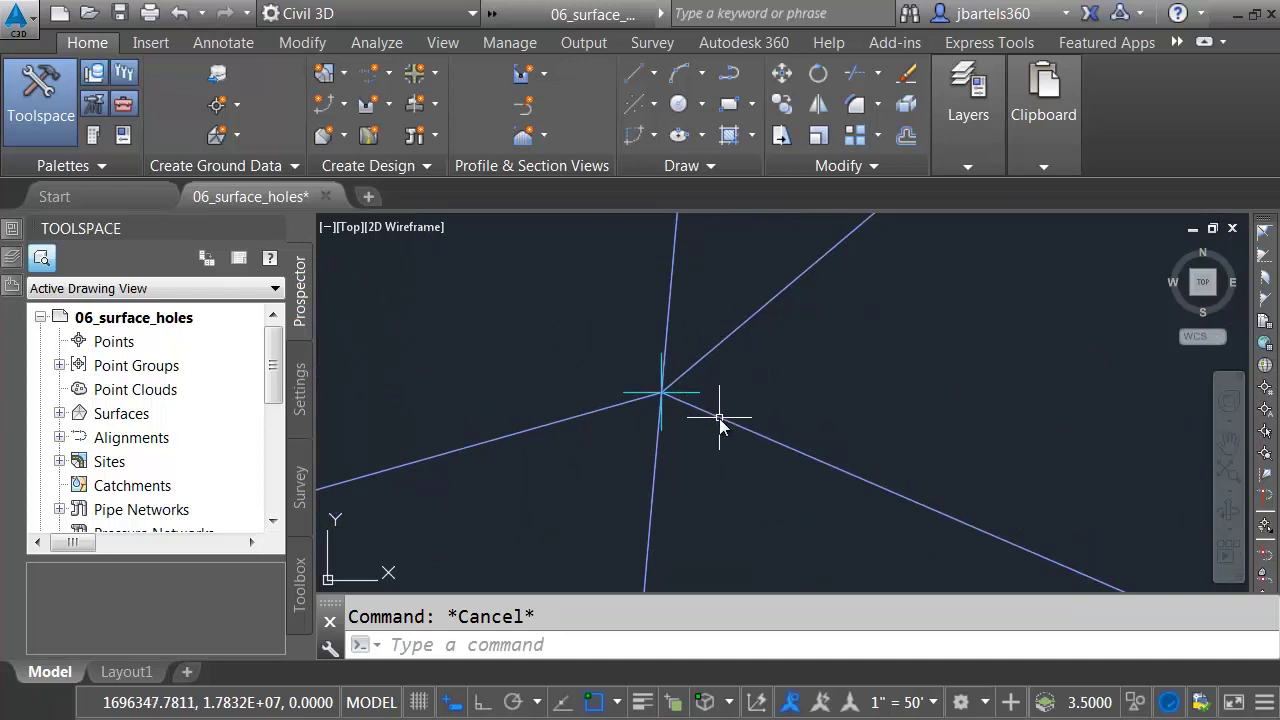
left_click(719, 418)
left_click(557, 130)
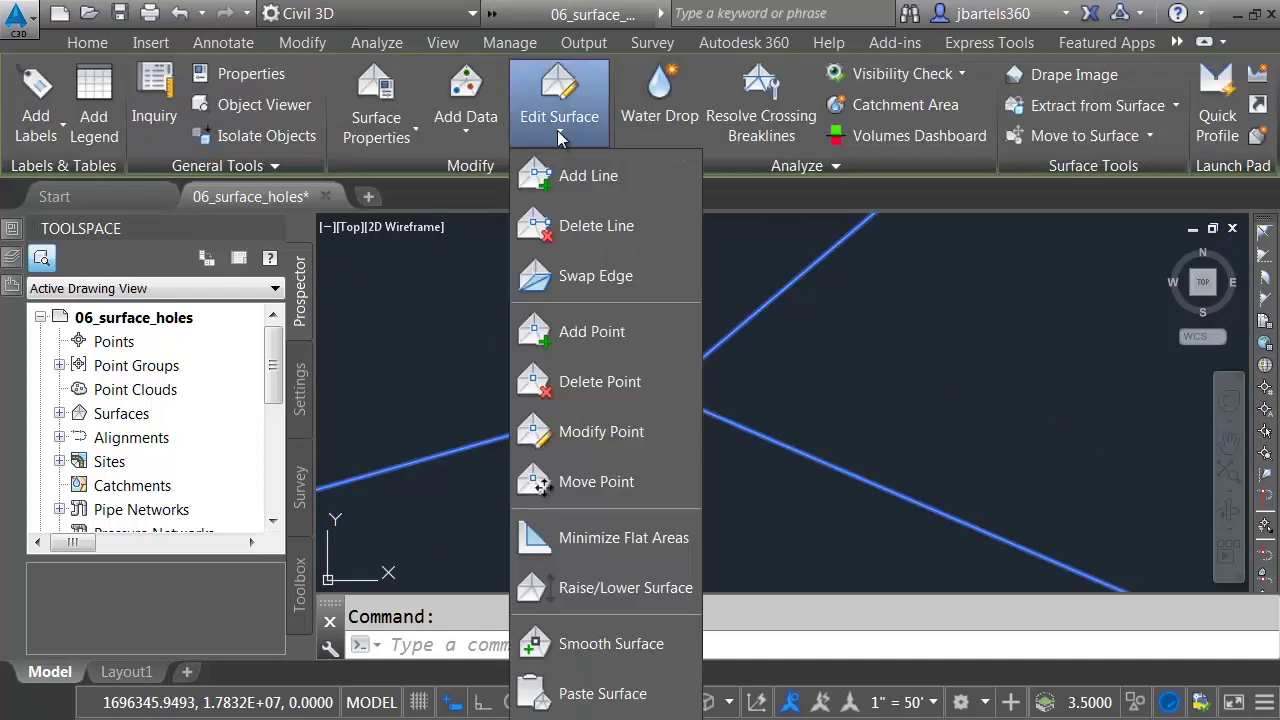
left_click(590, 381)
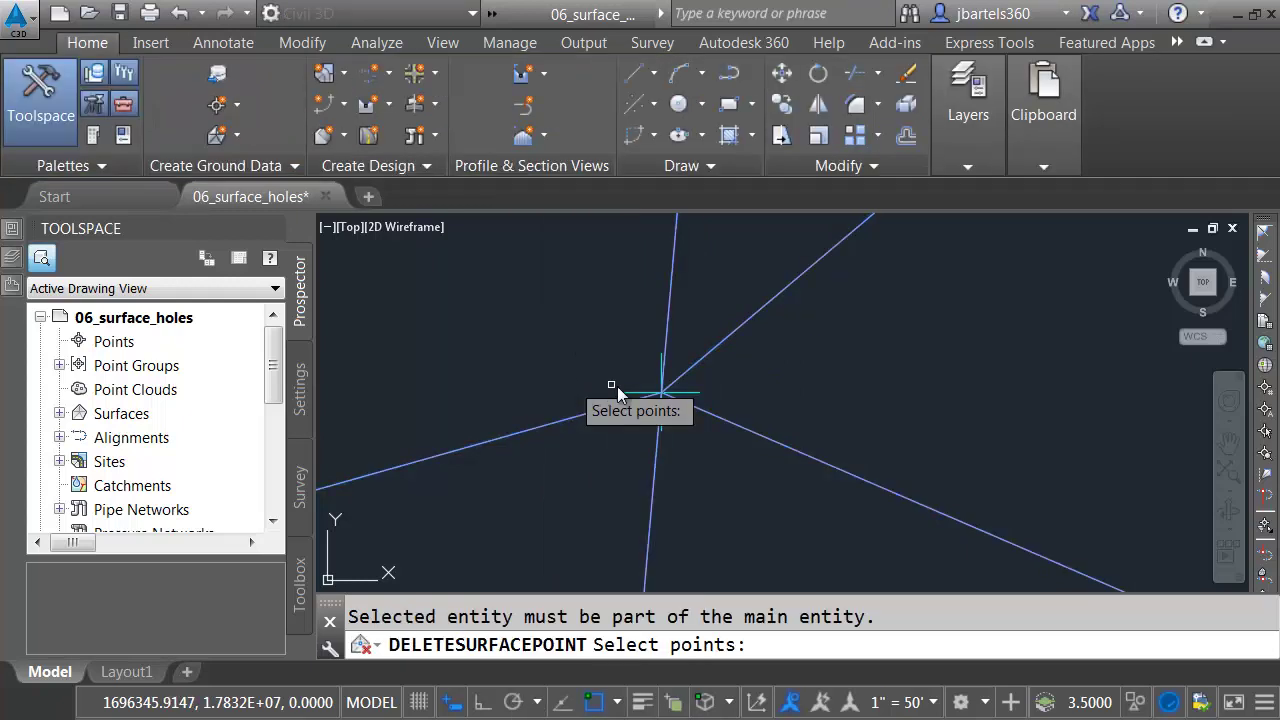
left_click(615, 385)
key("Return")
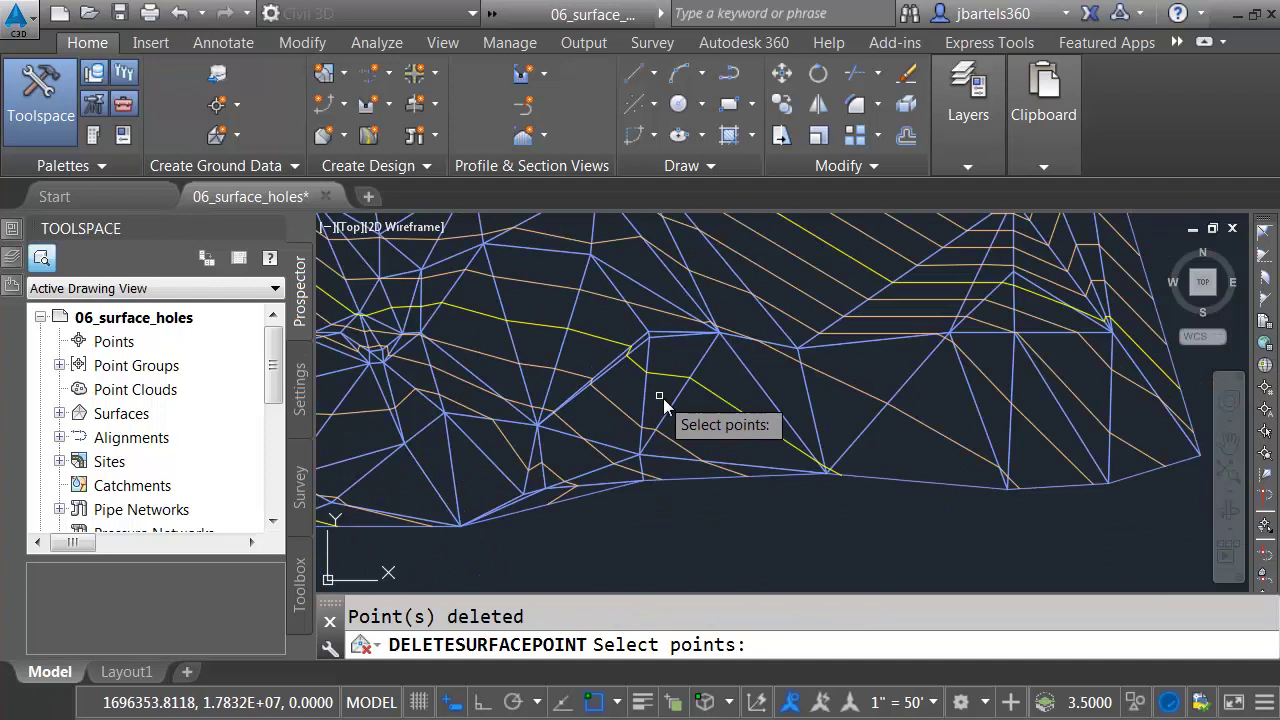
middle_click_drag(663, 398, 765, 448)
key("Escape")
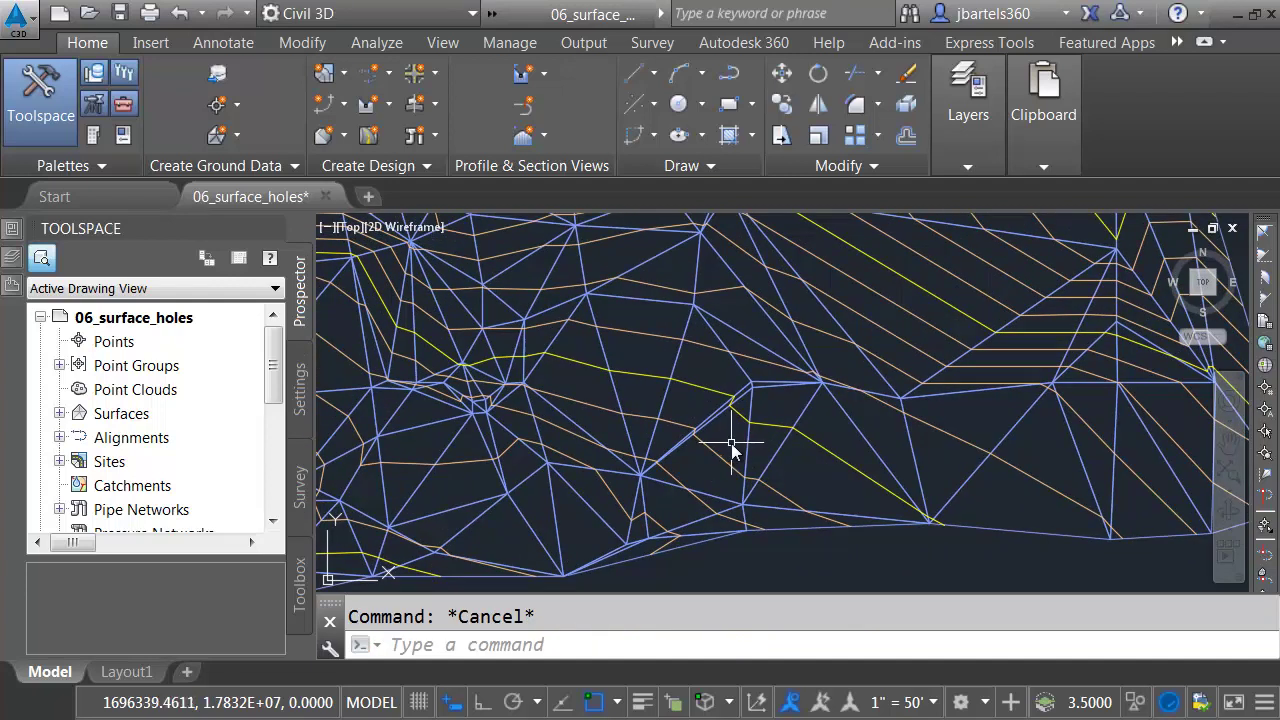
Revert all surface edits with UNDO Back, confirming Yes.
mouse_move(731, 442)
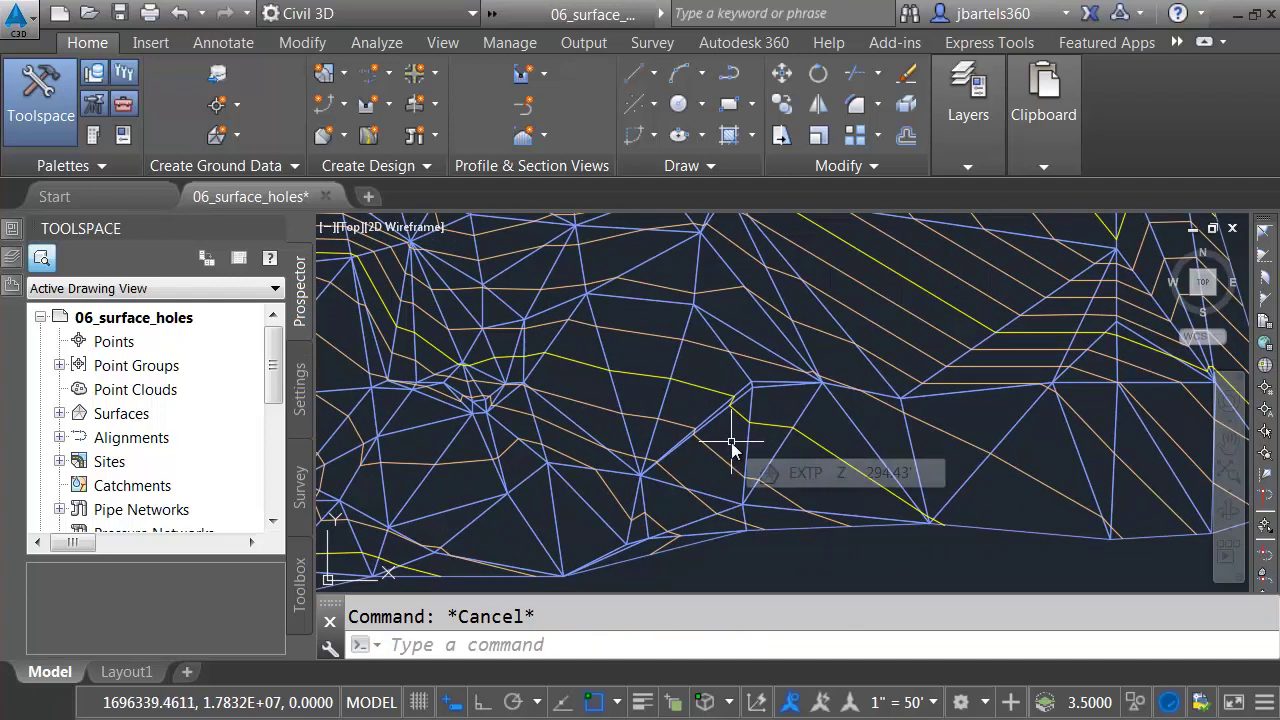
type("undo")
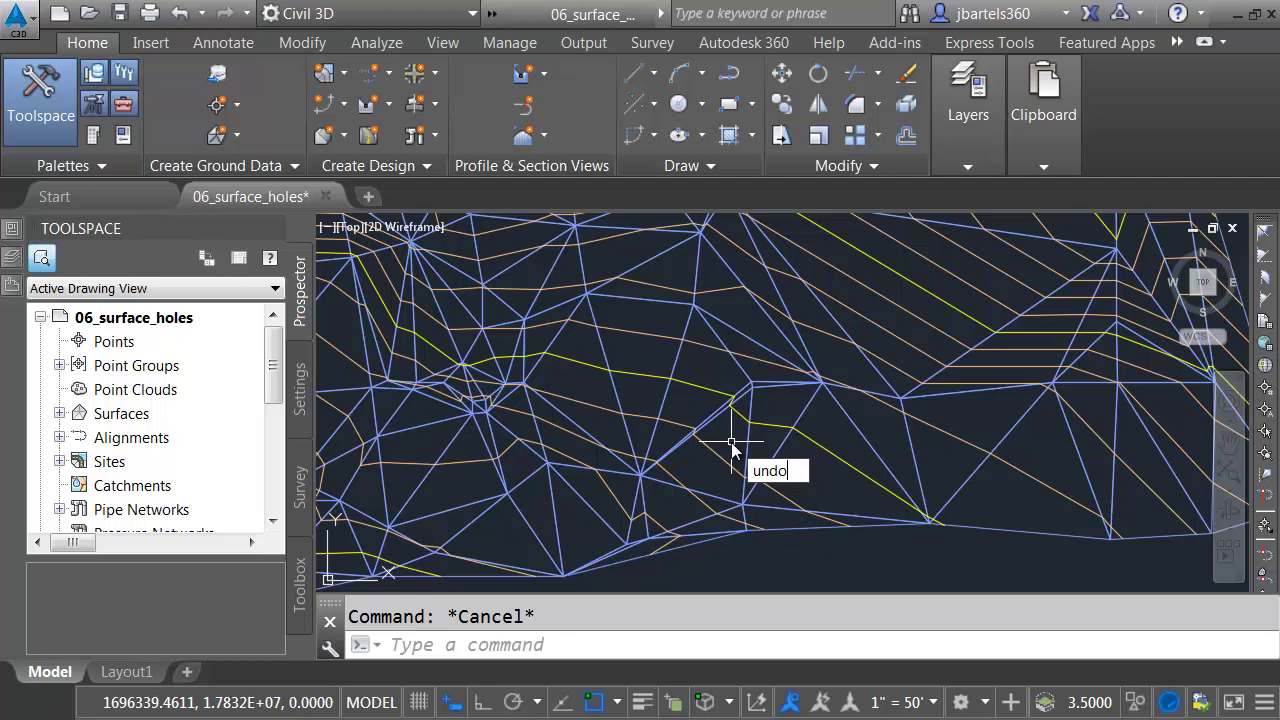
key("Return")
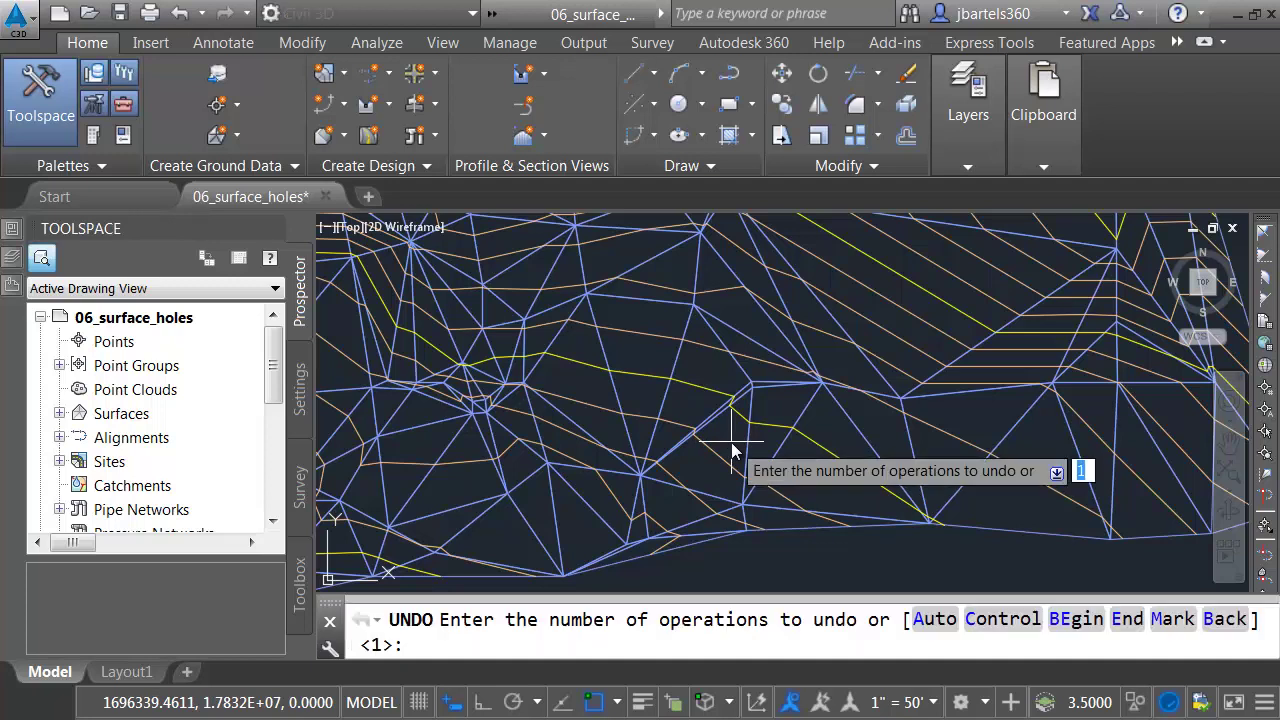
left_click(1224, 619)
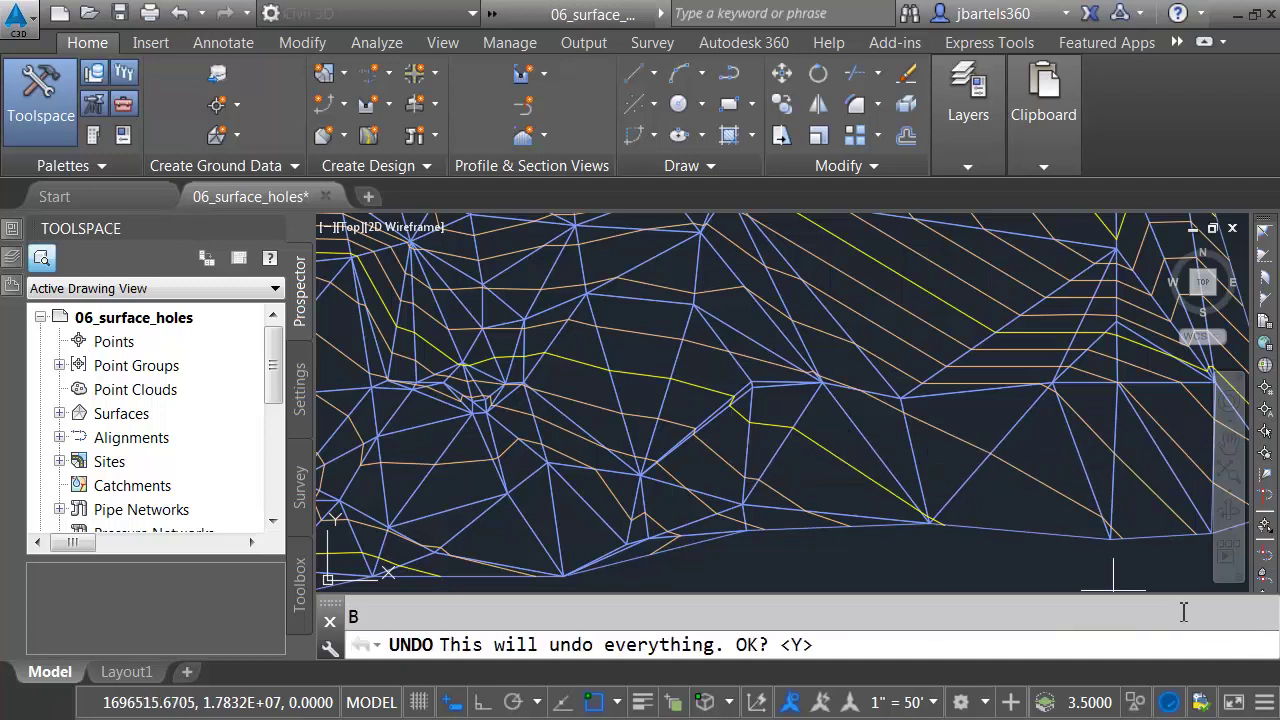
key("Return")
key("Escape")
scroll(800, 510, "up", 5)
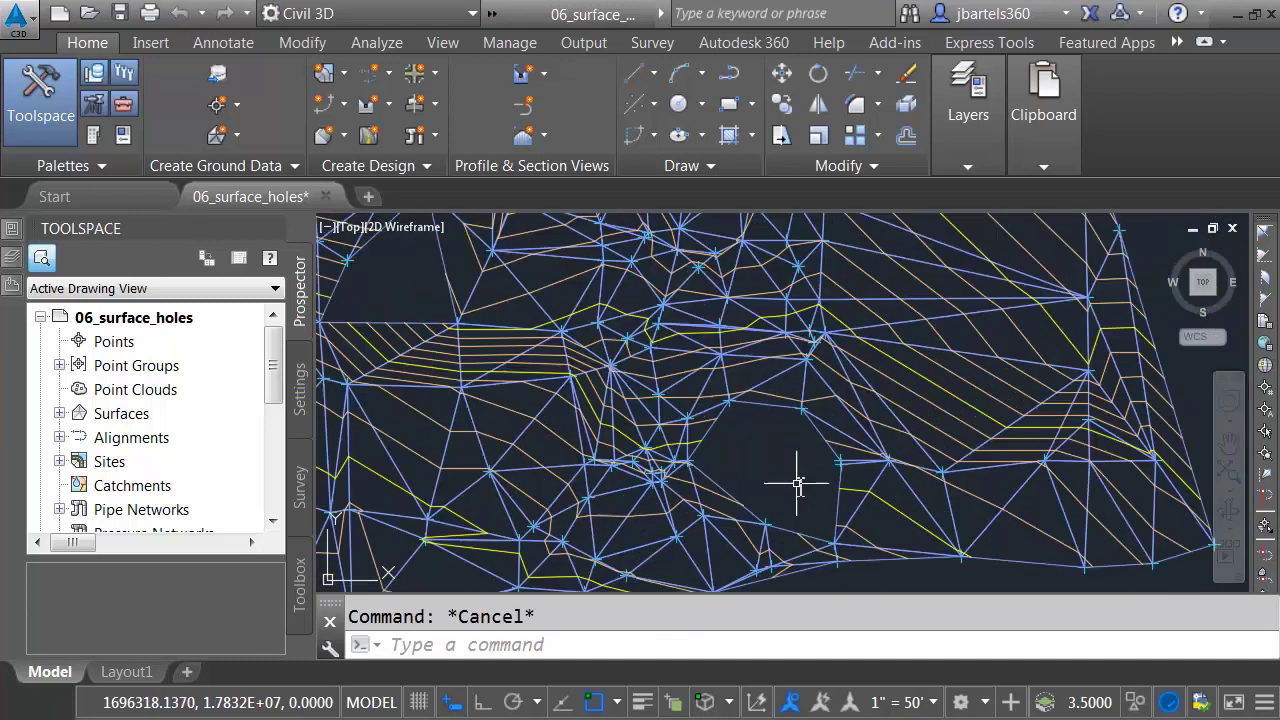
Change the EXTP surface style from ADSK-PTS_CONT_TRI to ADSK-BORDER_ONLY in Properties.
mouse_move(804, 500)
middle_mouse_down()
mouse_move(720, 420)
mouse_move(737, 397)
middle_mouse_up()
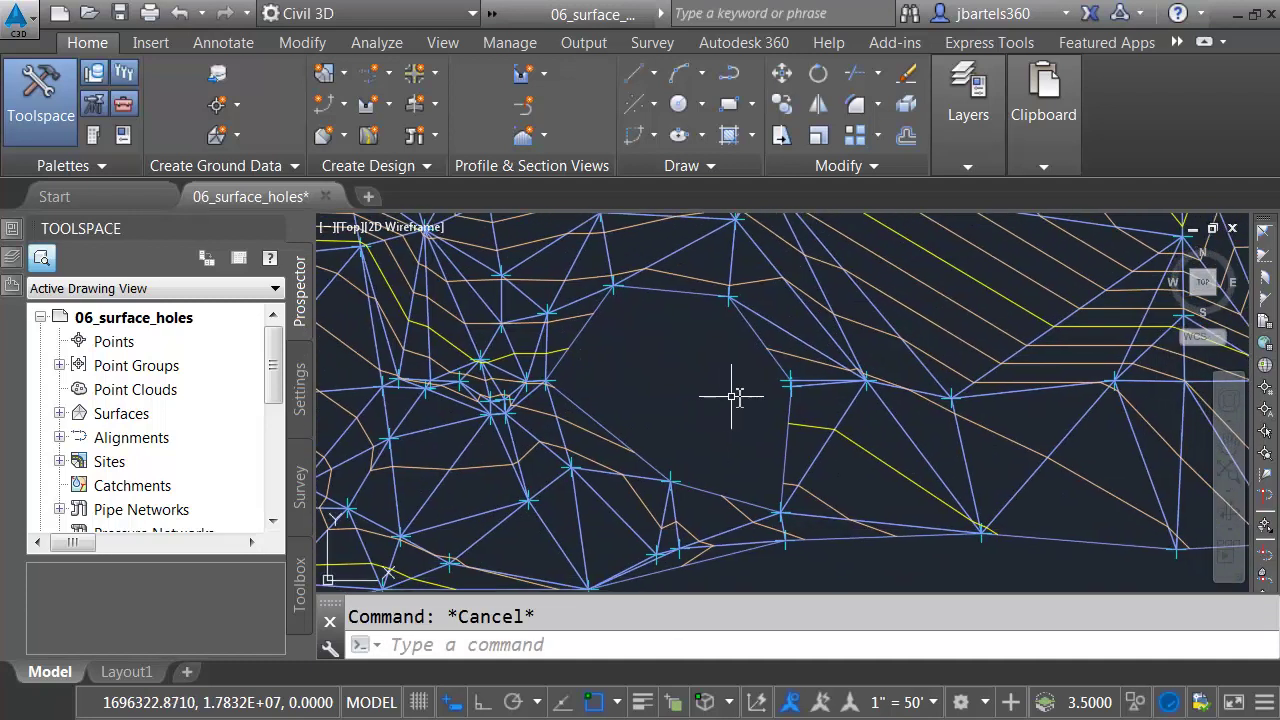
left_click(690, 291)
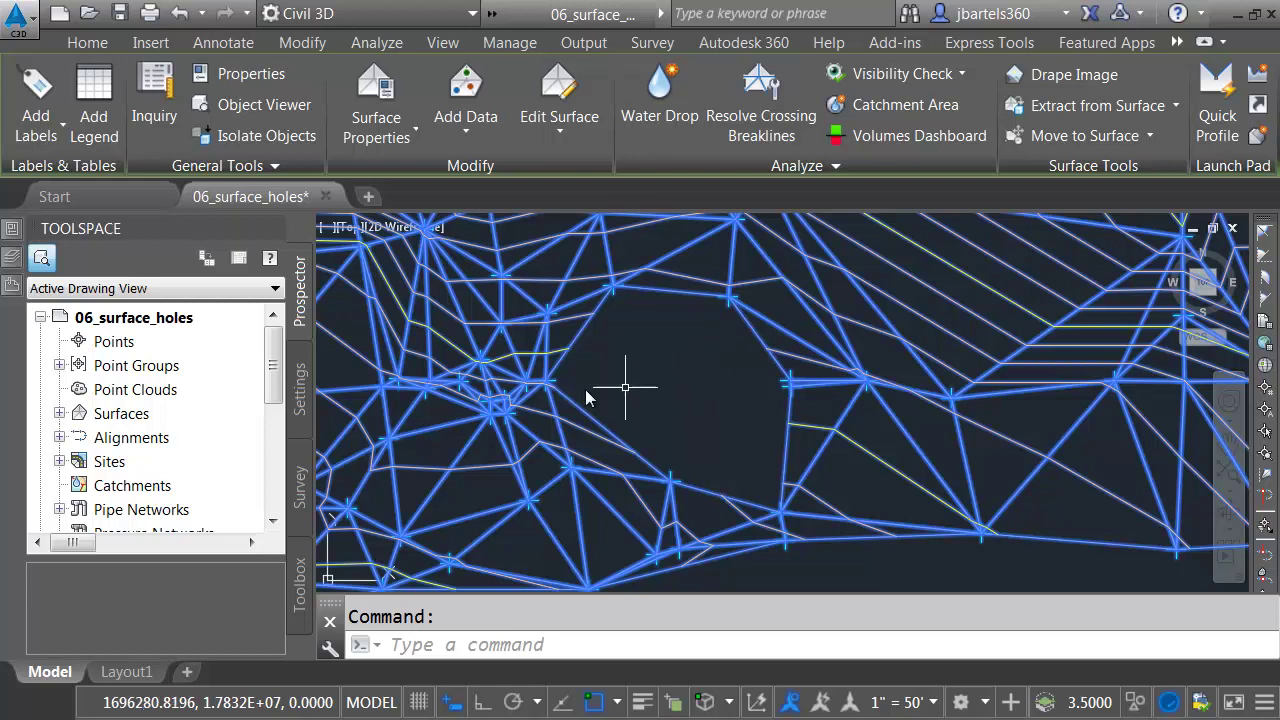
left_click(10, 230)
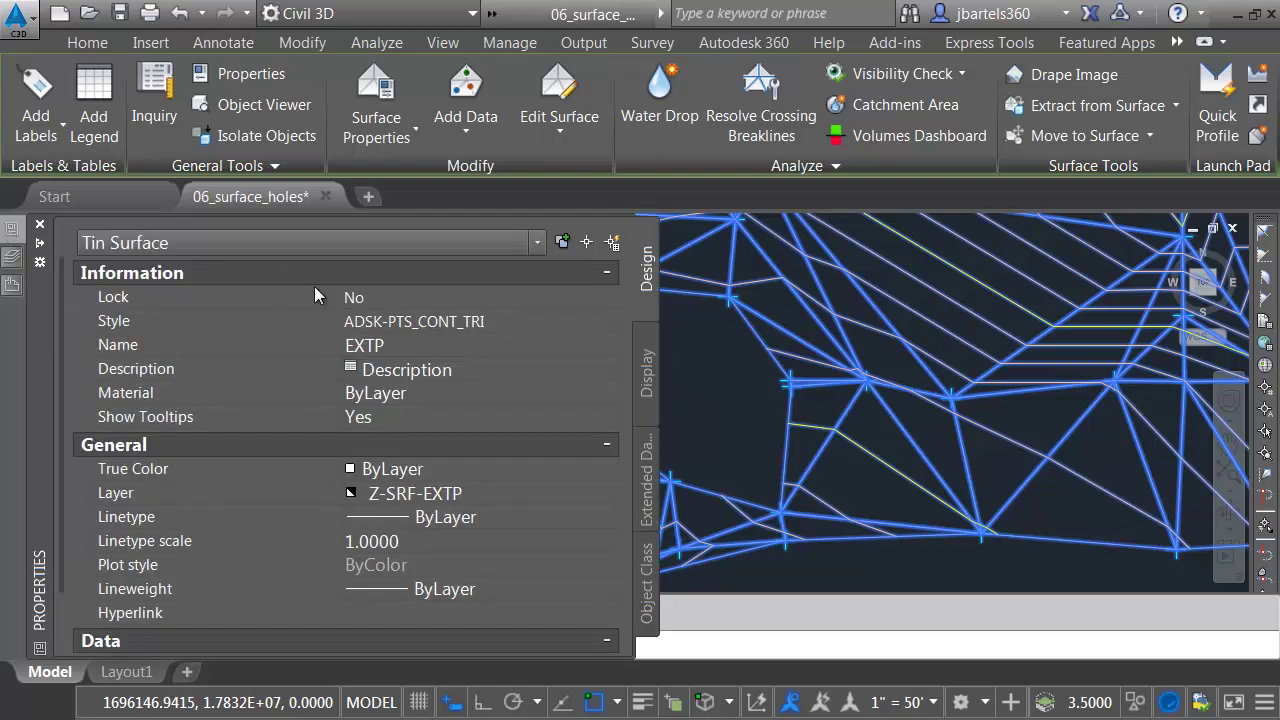
left_click(394, 322)
left_click(408, 323)
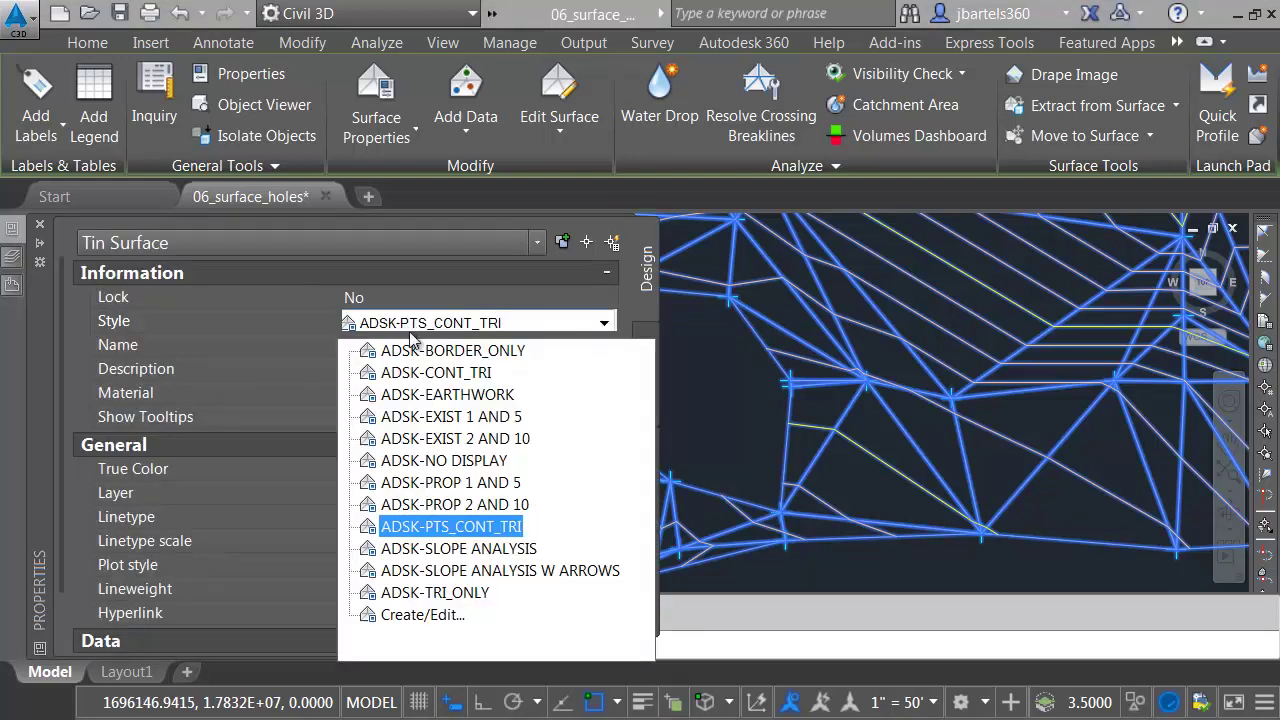
left_click(456, 352)
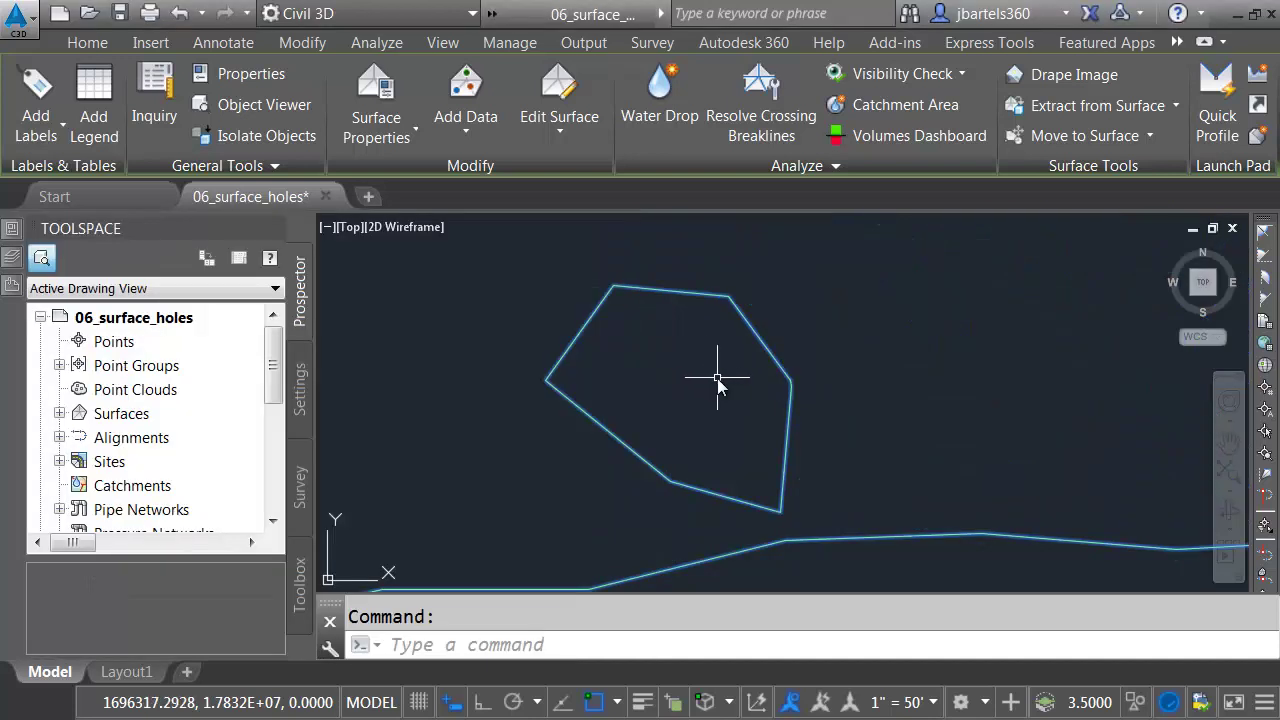
key("Escape")
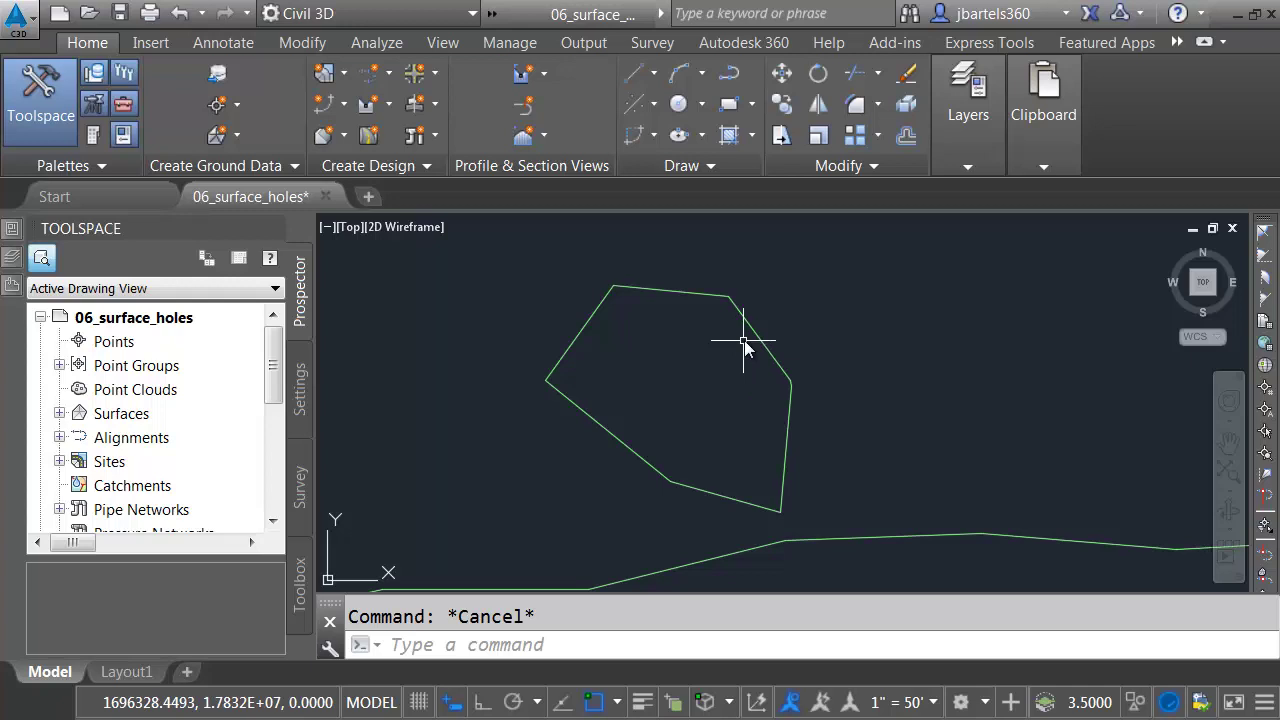
Extract the EXTP border as an object, limited to the hole polygon picked in the drawing.
left_click(752, 338)
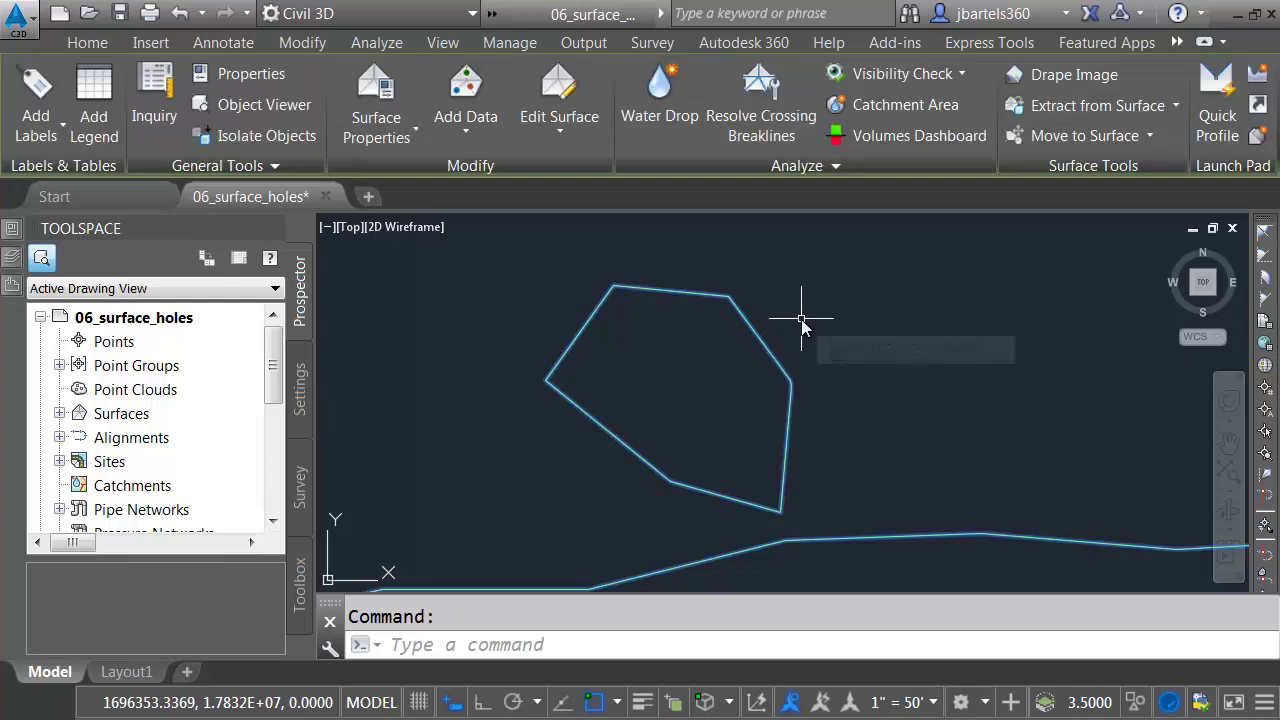
left_click(1055, 106)
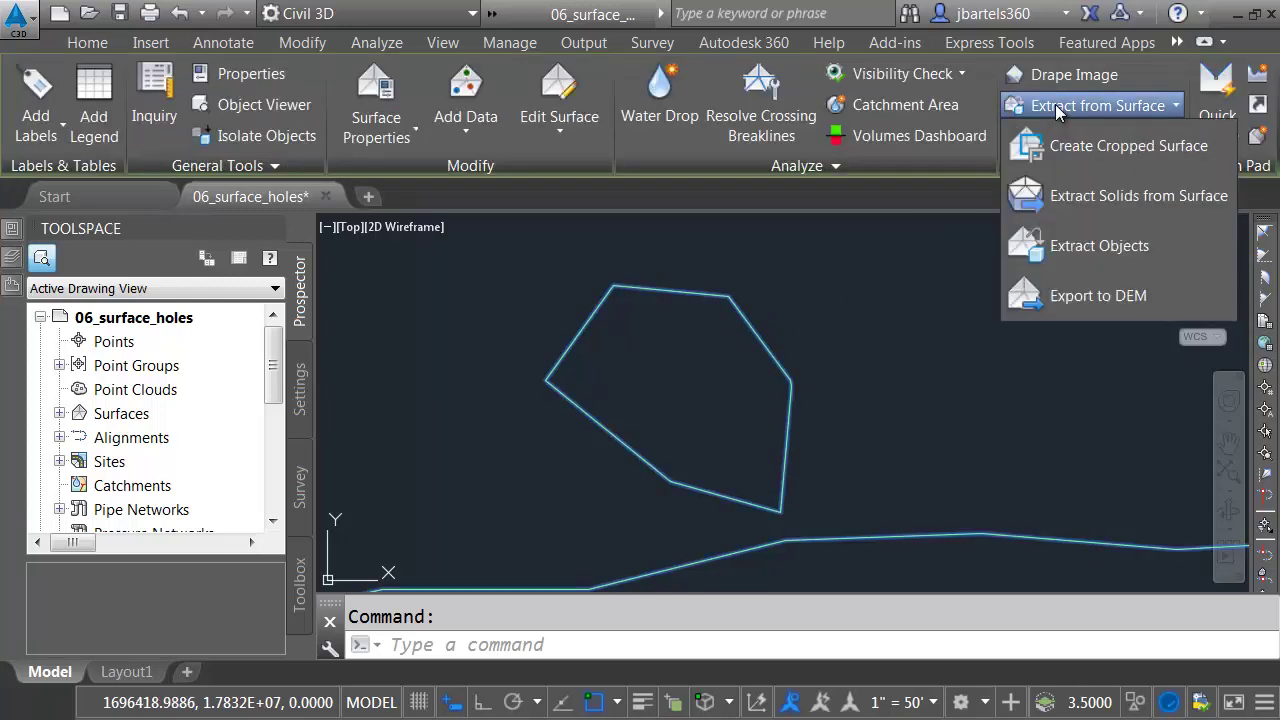
left_click(1051, 247)
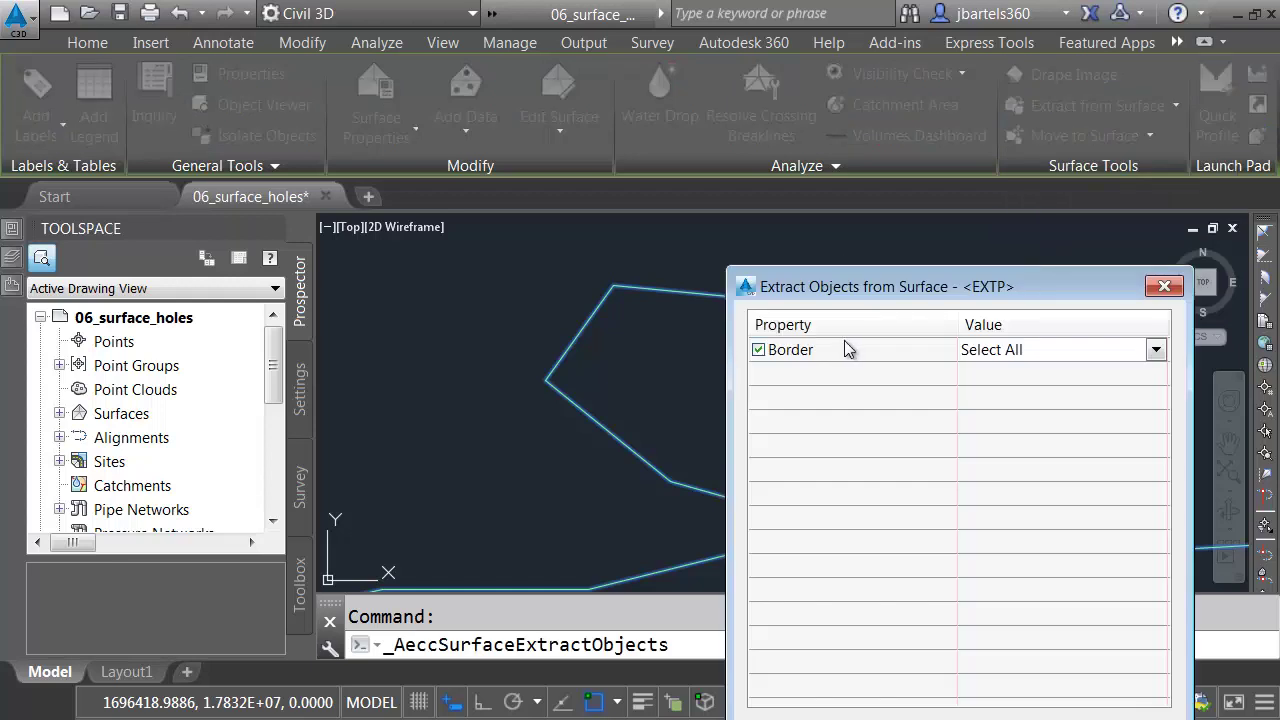
left_click_drag(868, 287, 691, 130)
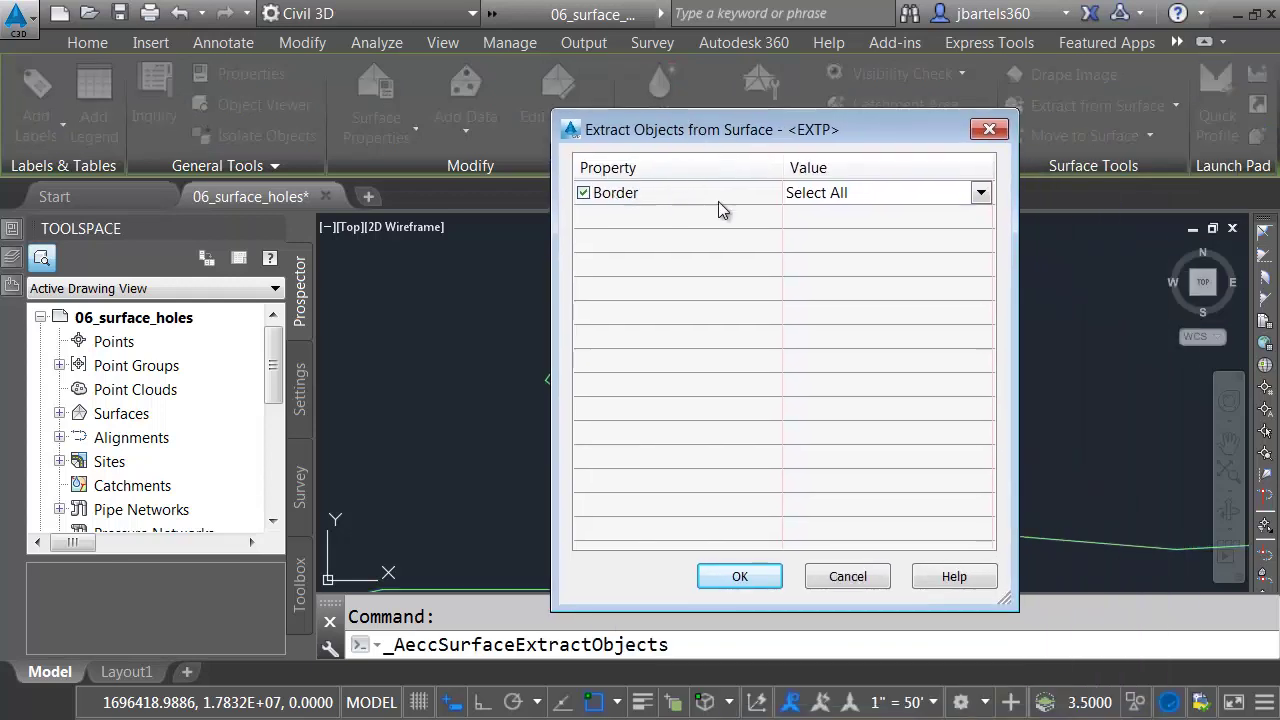
left_click(979, 194)
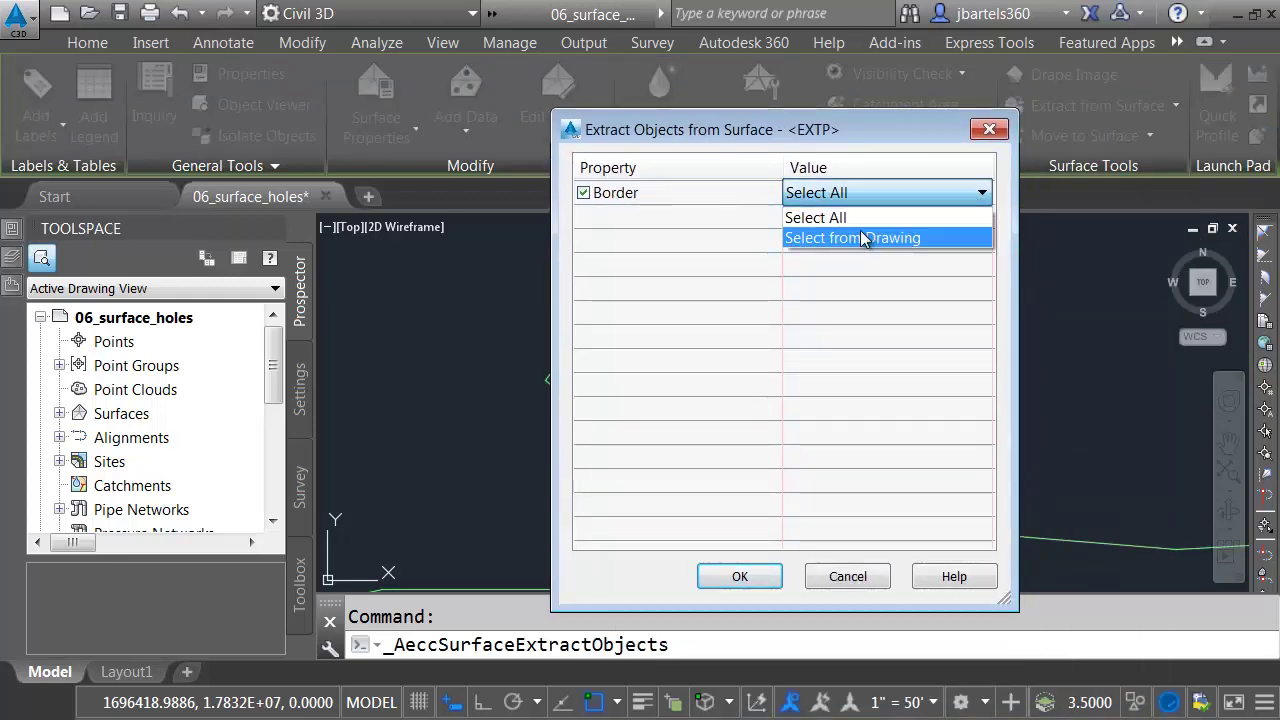
left_click(874, 238)
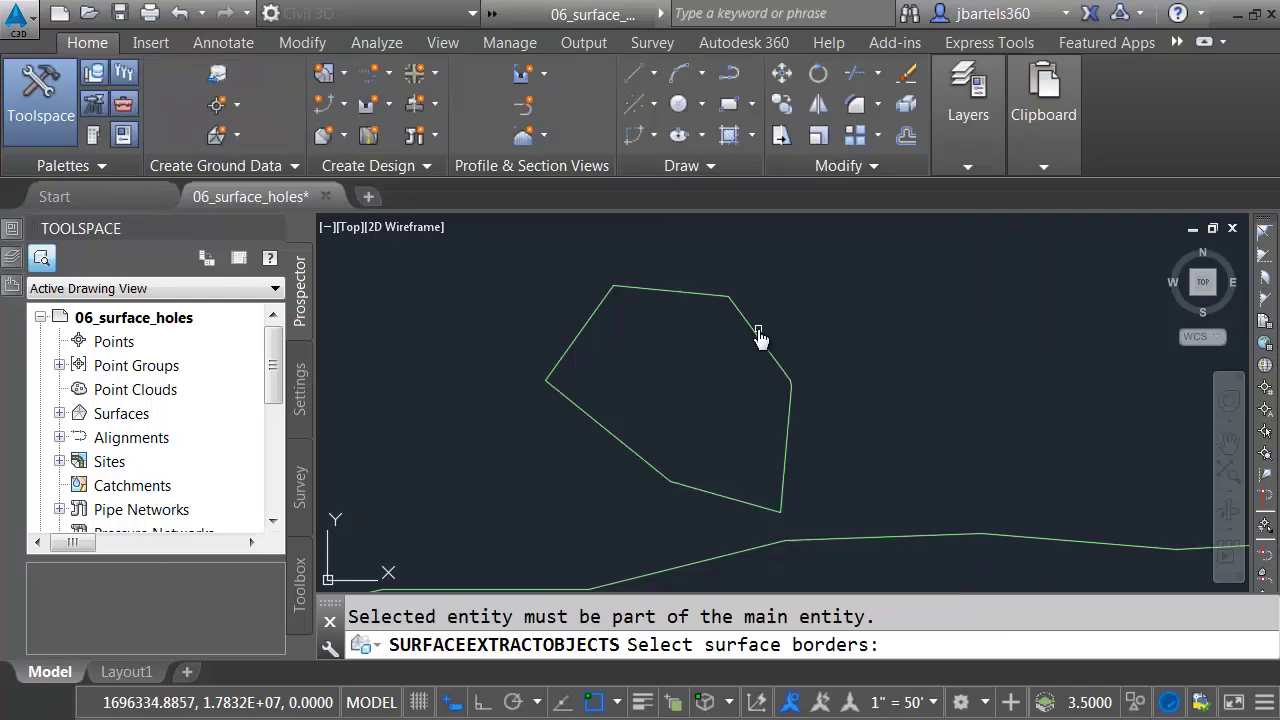
left_click(765, 337)
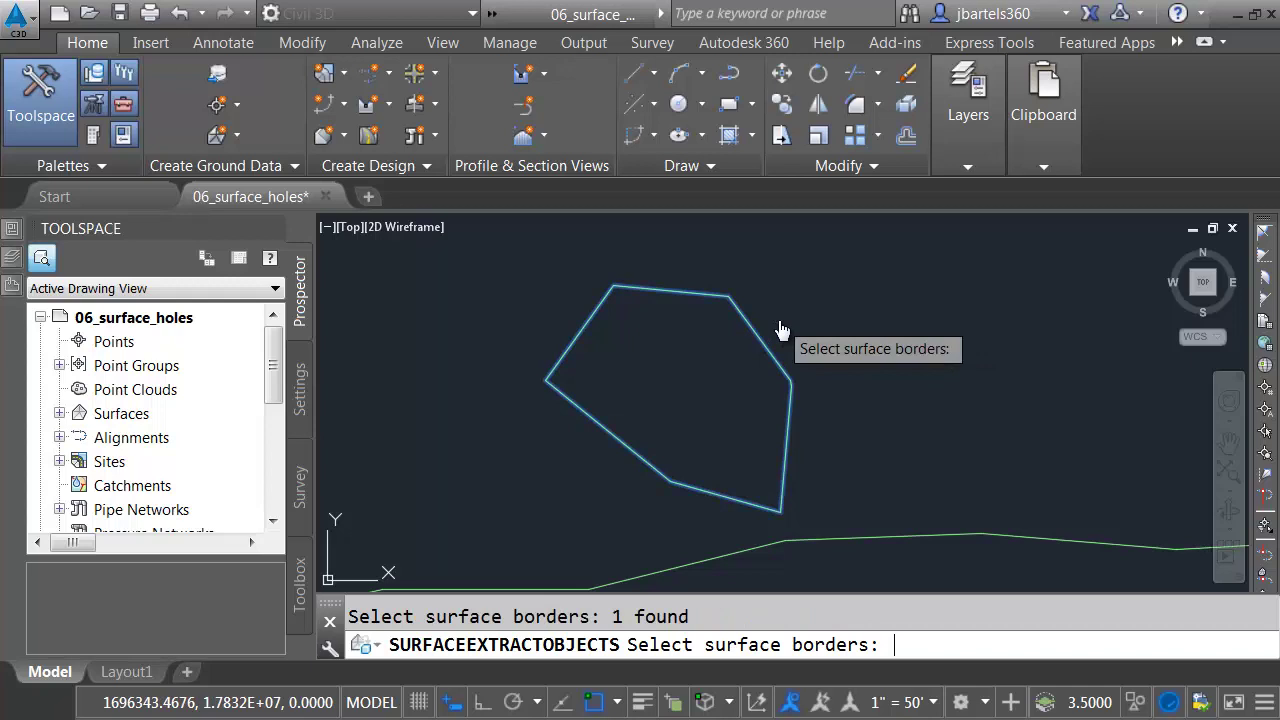
key("Return")
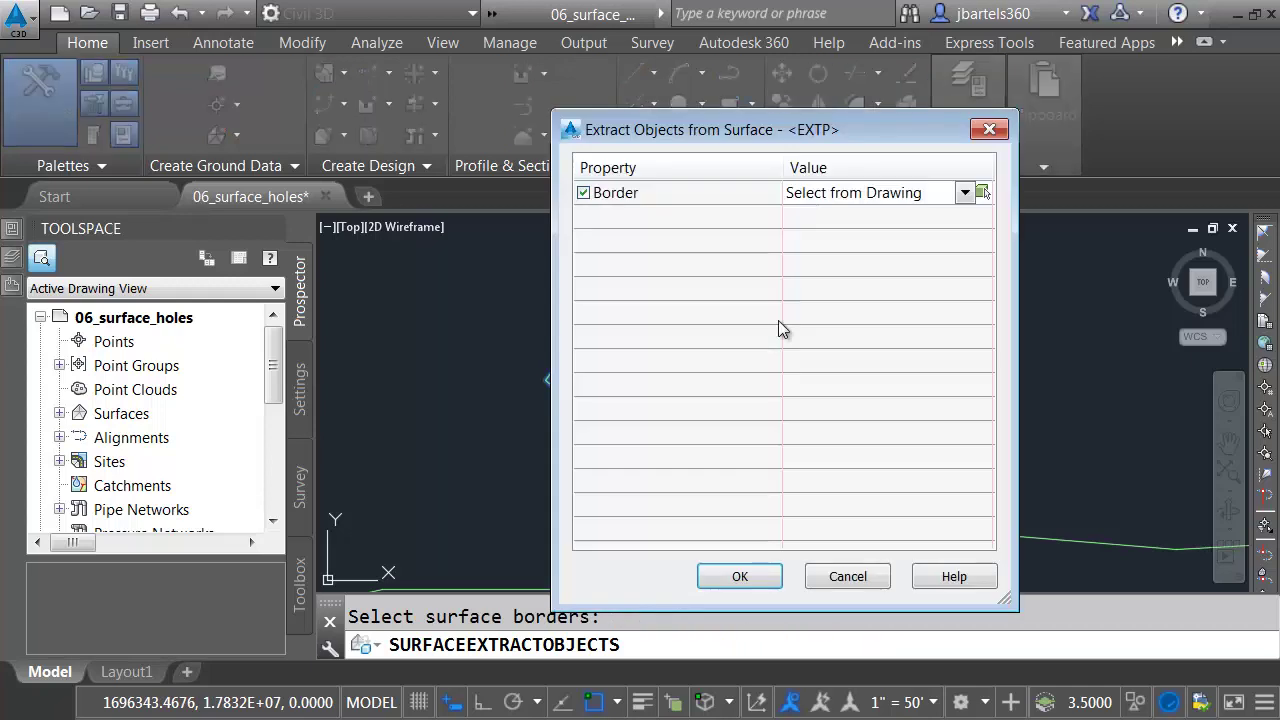
left_click(745, 578)
key("Escape")
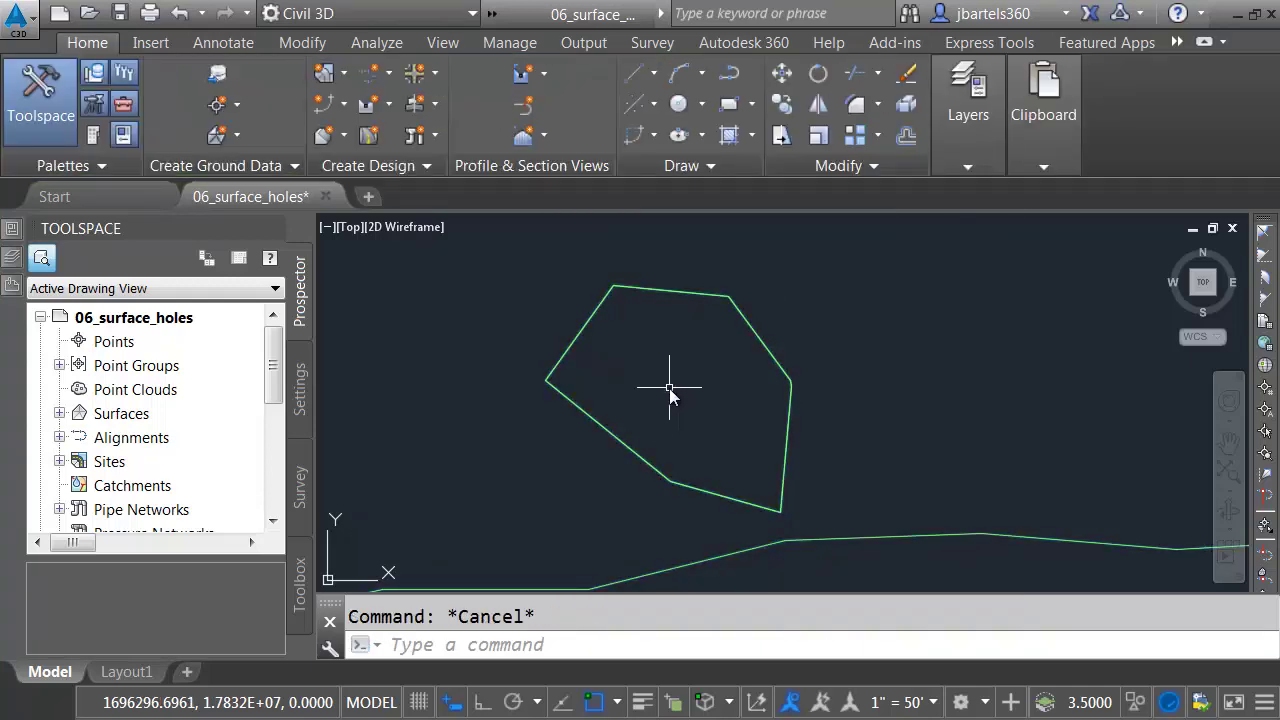
Switch the EXTP surface style back to ADSK-PTS_CONT_TRI.
left_click(631, 582)
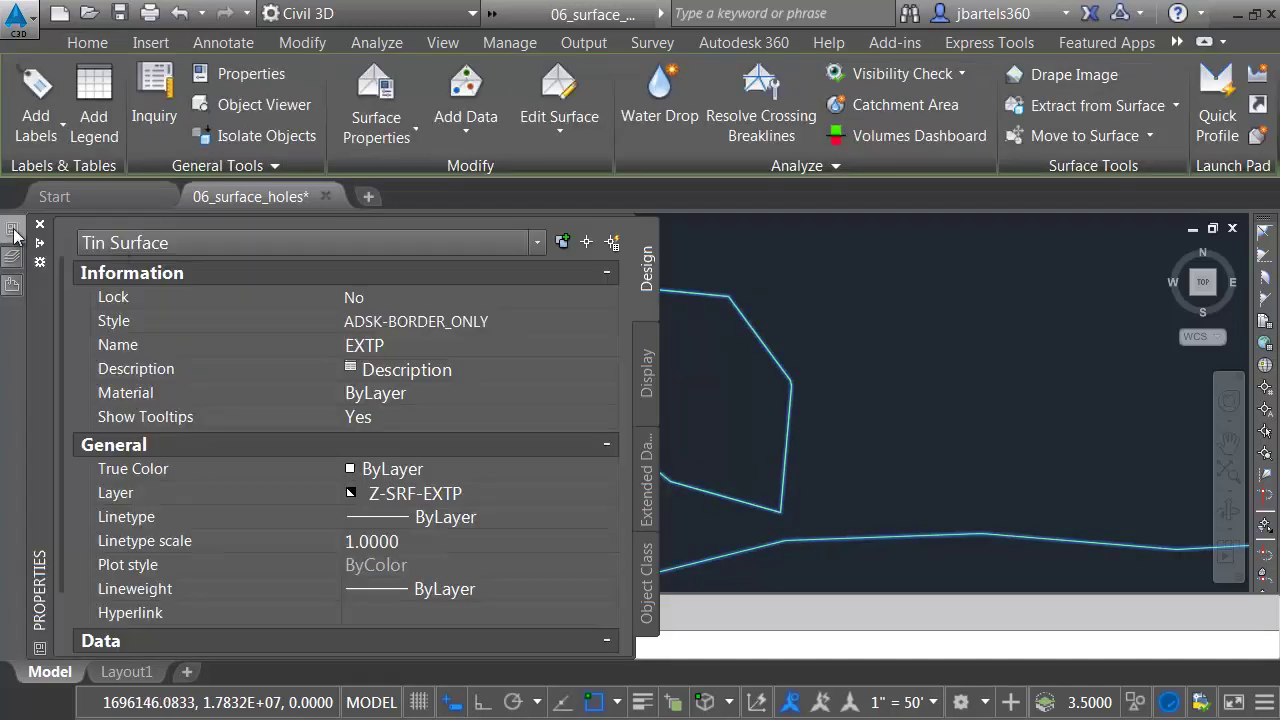
left_click(418, 322)
left_click(430, 322)
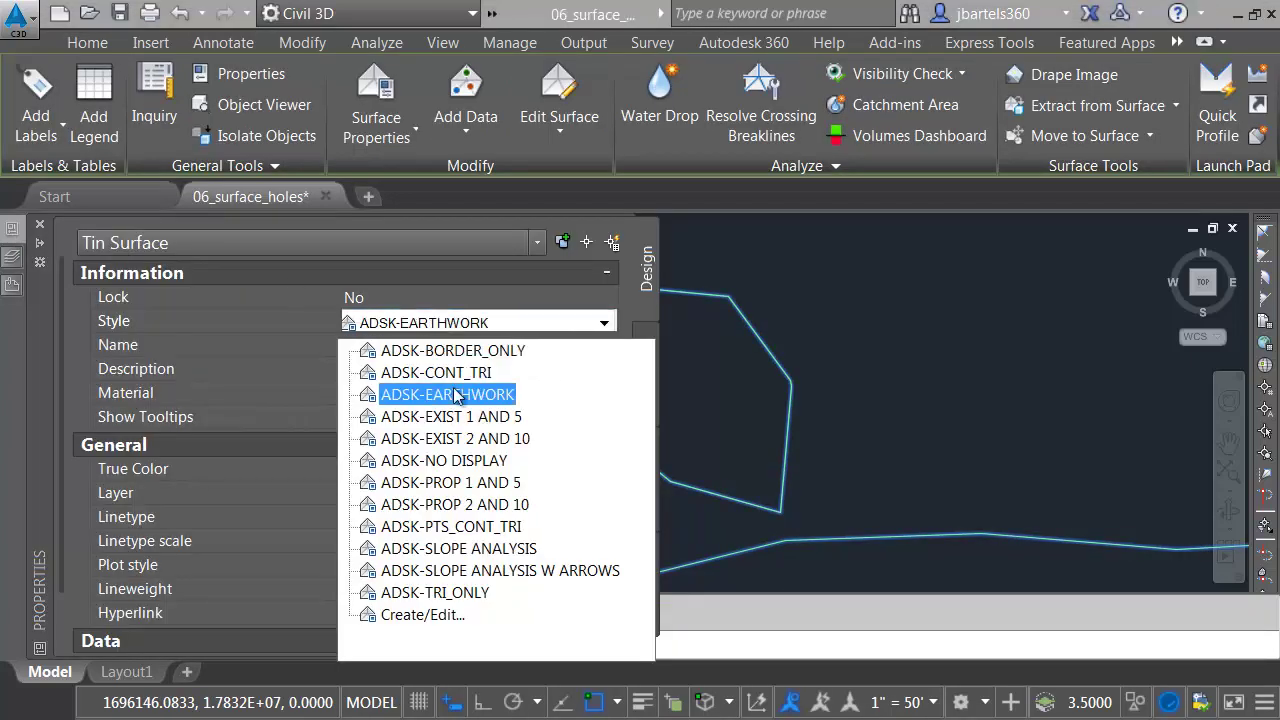
left_click(477, 527)
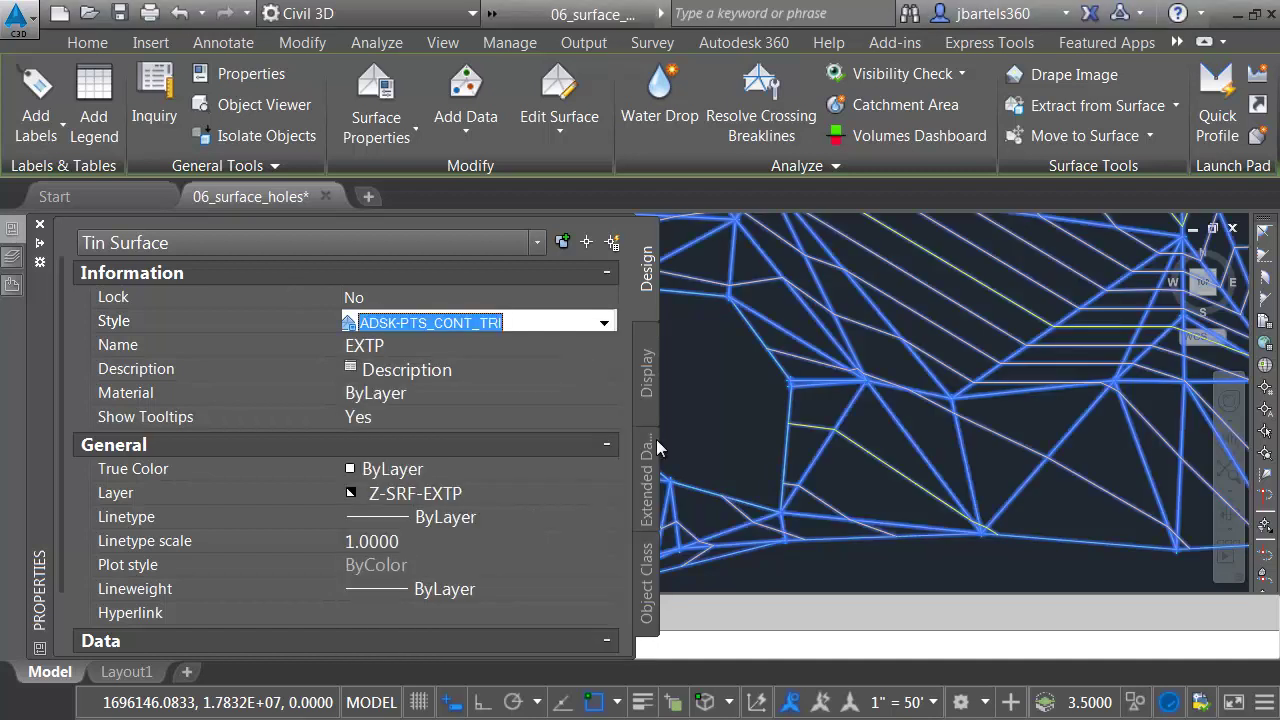
key("ctrl+1")
key("Escape")
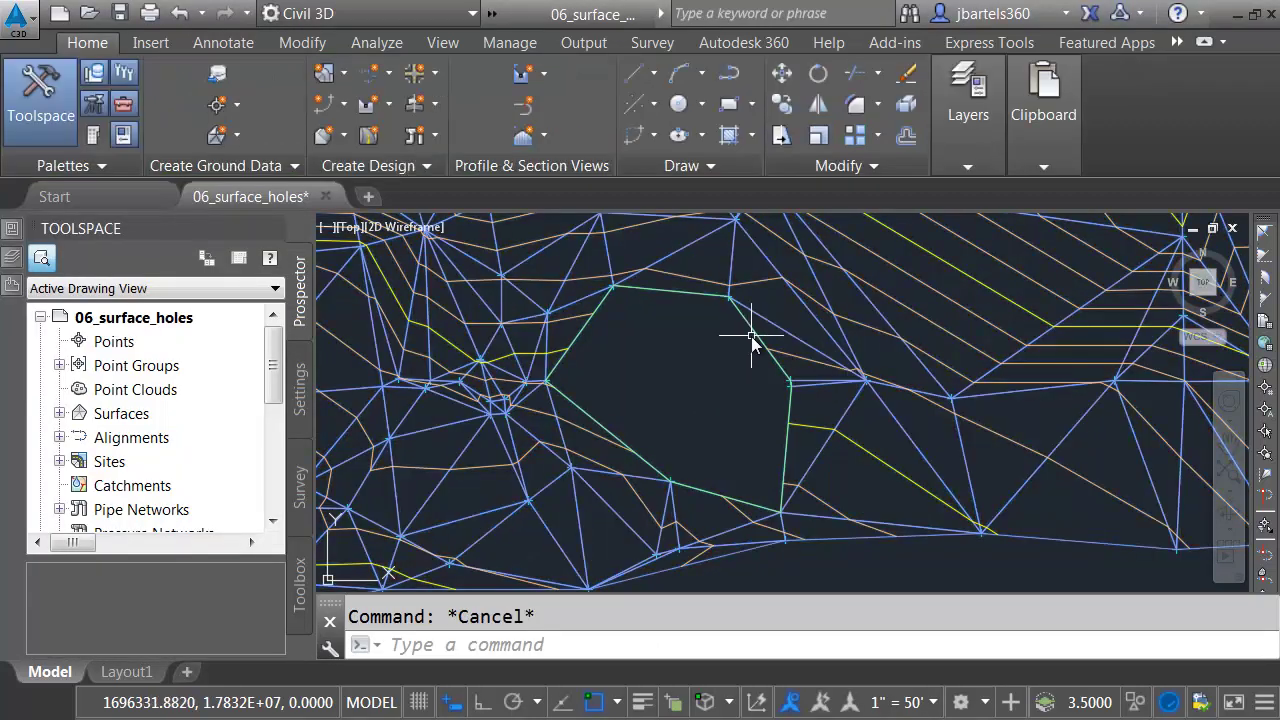
Add a Show boundary named 'show' using the green hole outline.
mouse_move(752, 333)
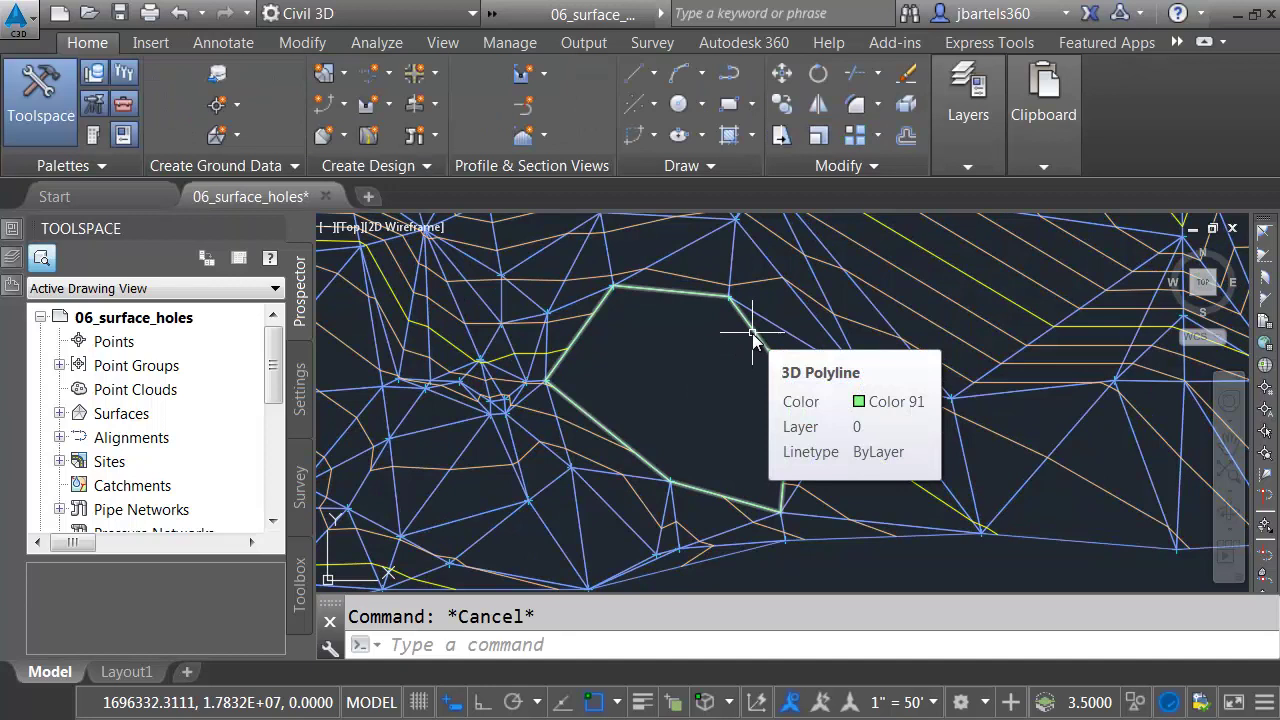
left_click(303, 43)
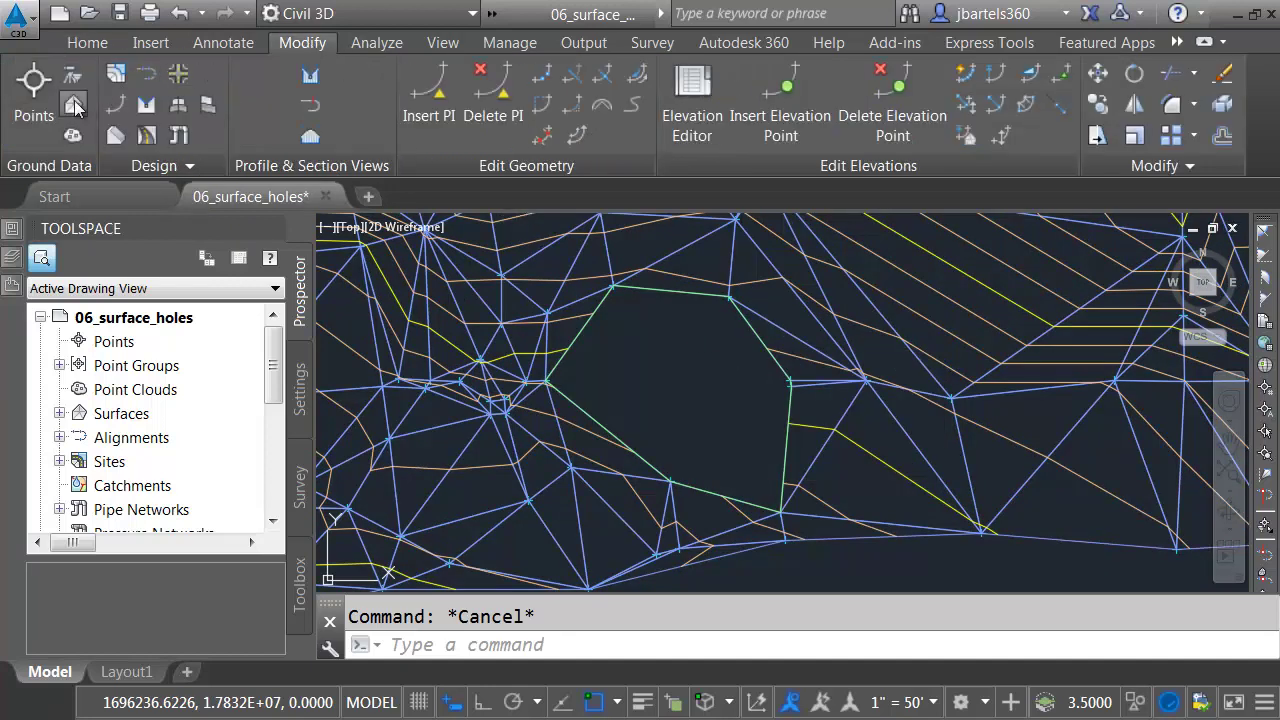
left_click(466, 132)
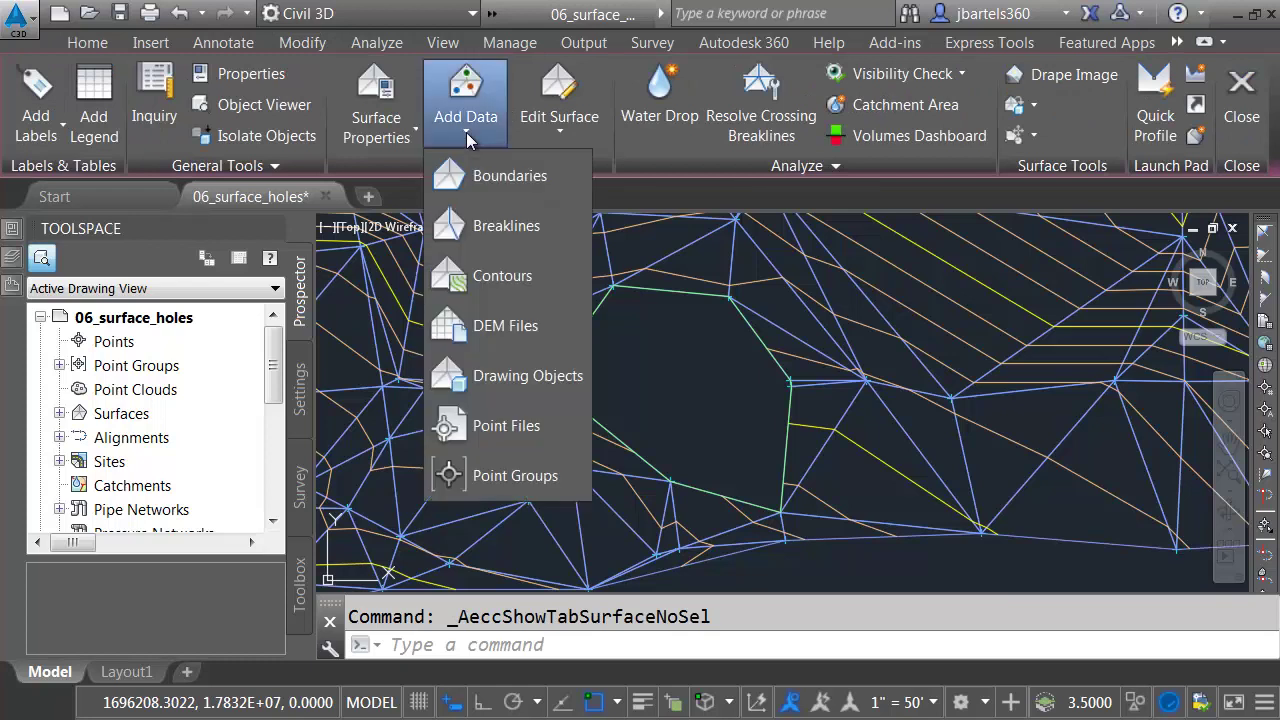
left_click(471, 175)
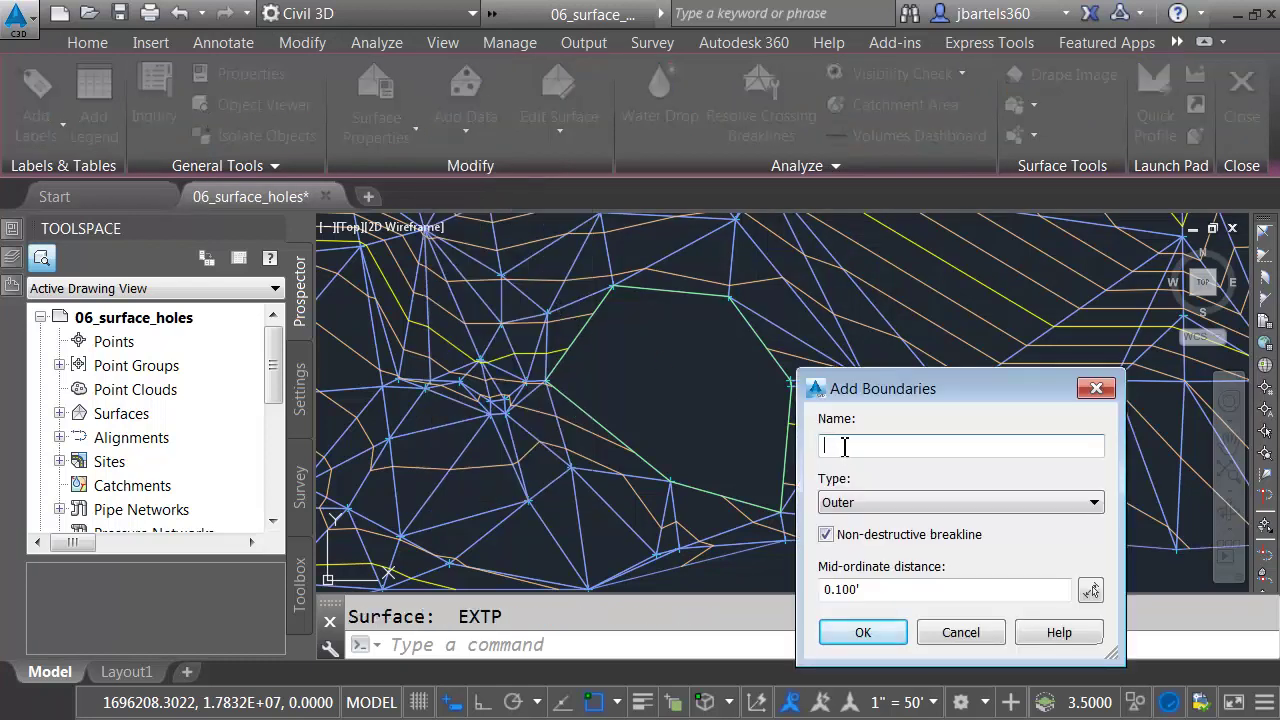
left_click(904, 502)
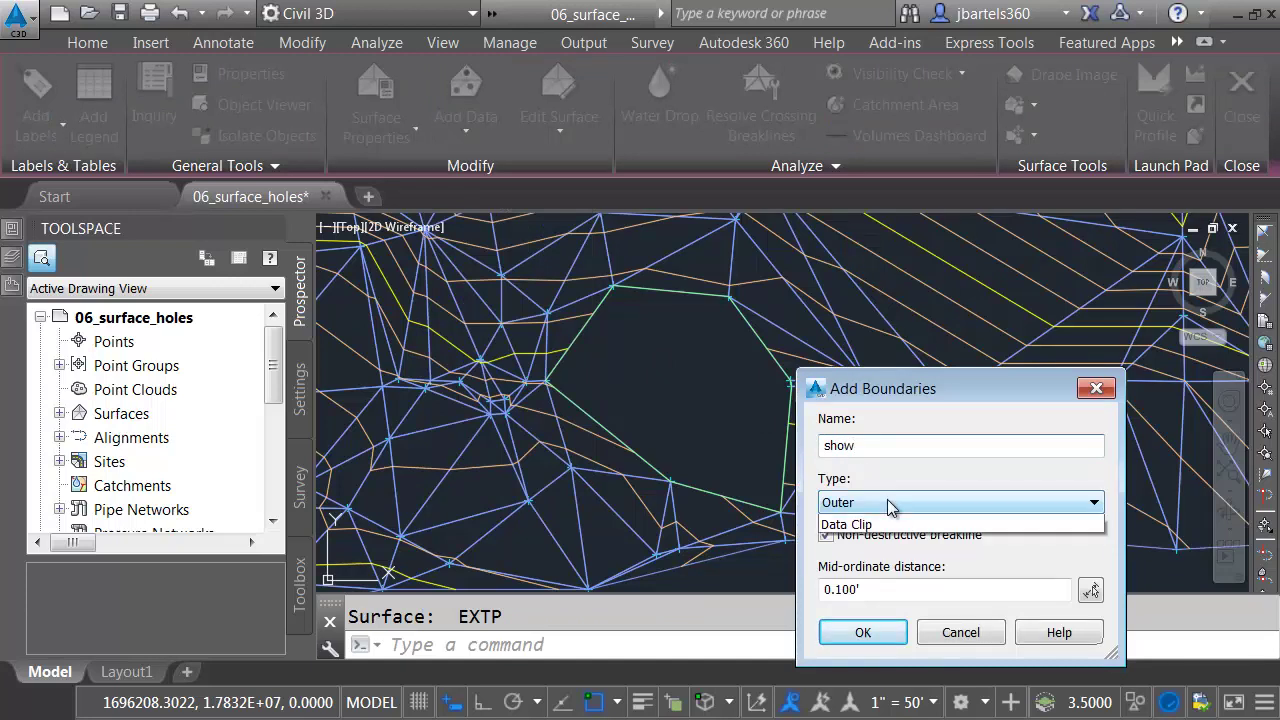
left_click(880, 546)
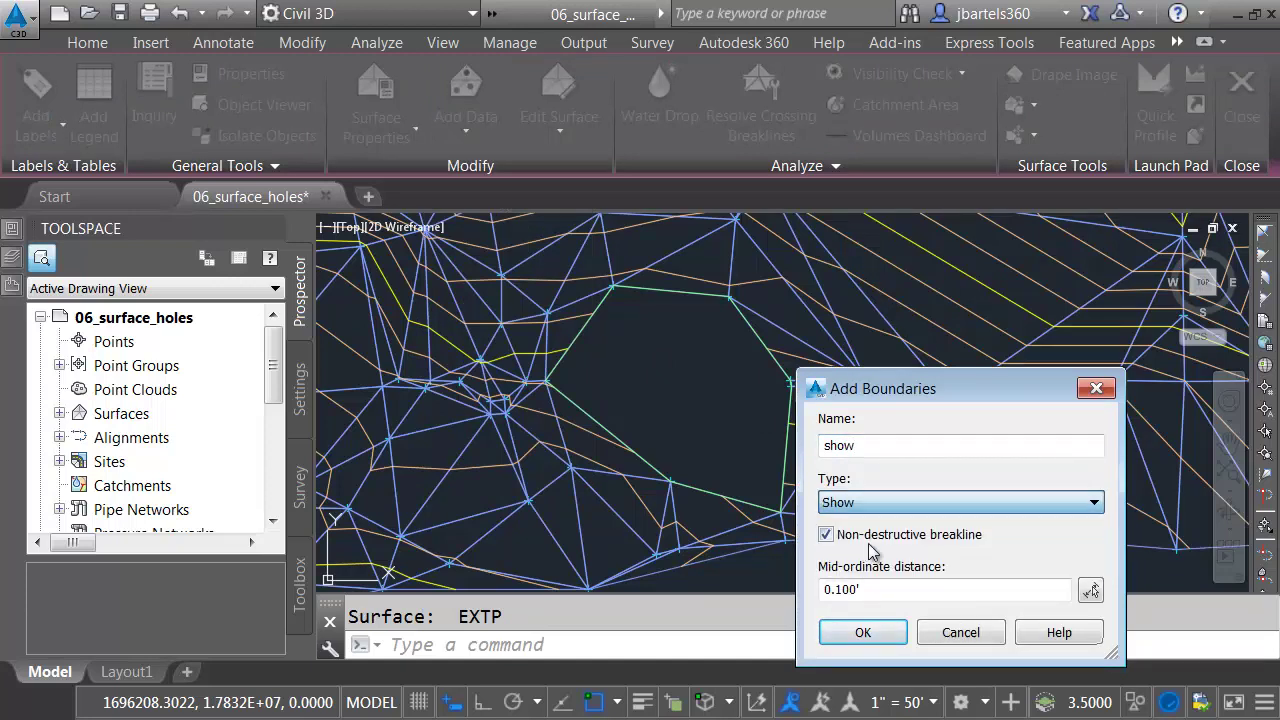
left_click(863, 632)
left_click(755, 345)
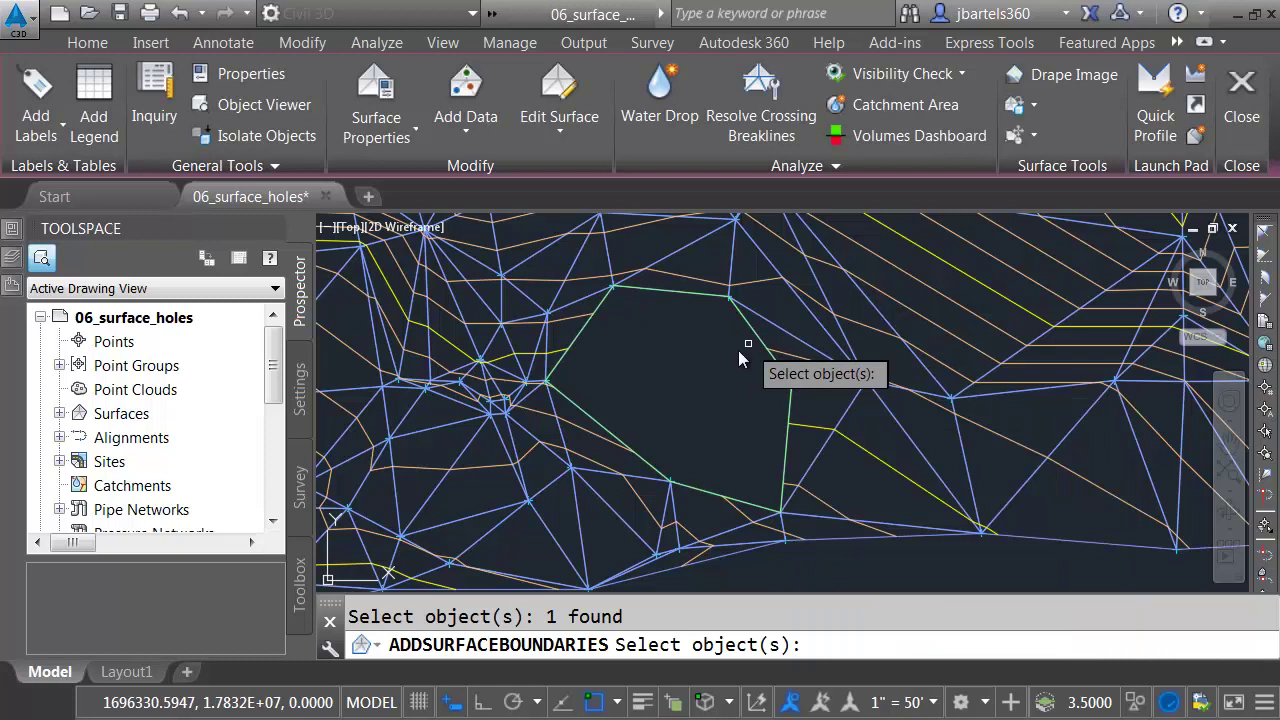
key("Return")
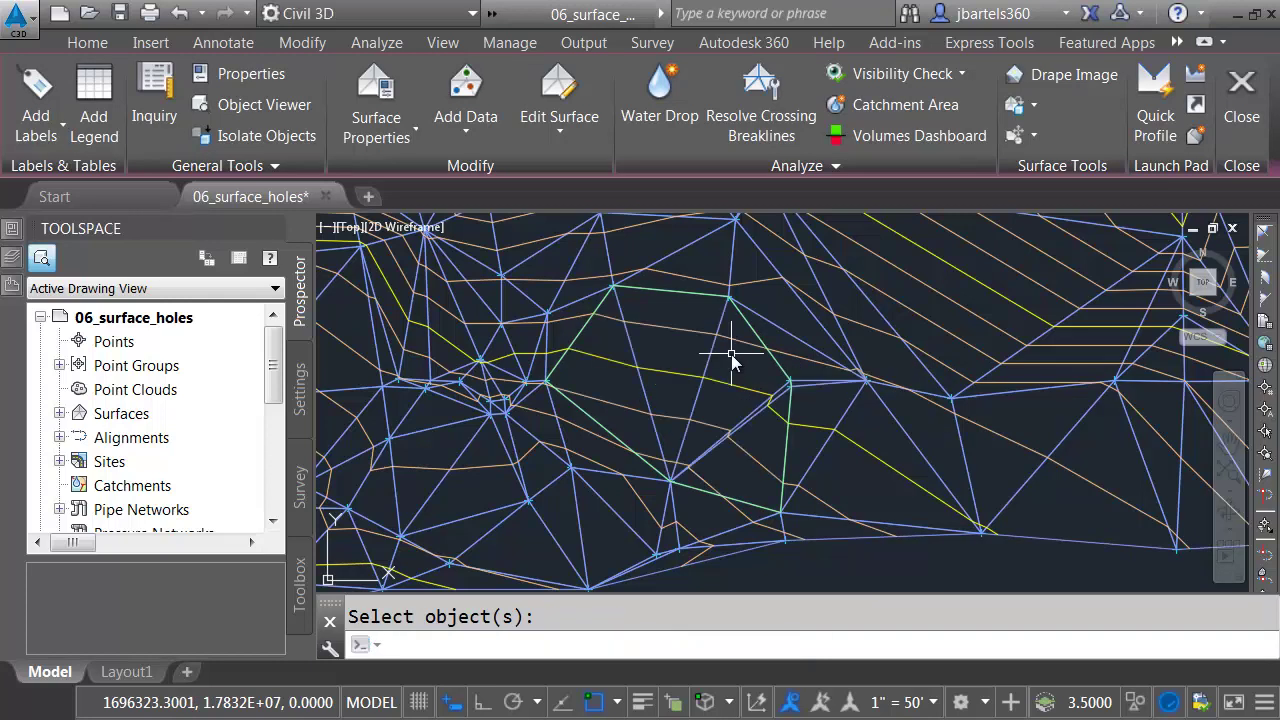
Close 06_surface_holes without saving and open 04_sample_drawing.dwg.
left_click(327, 197)
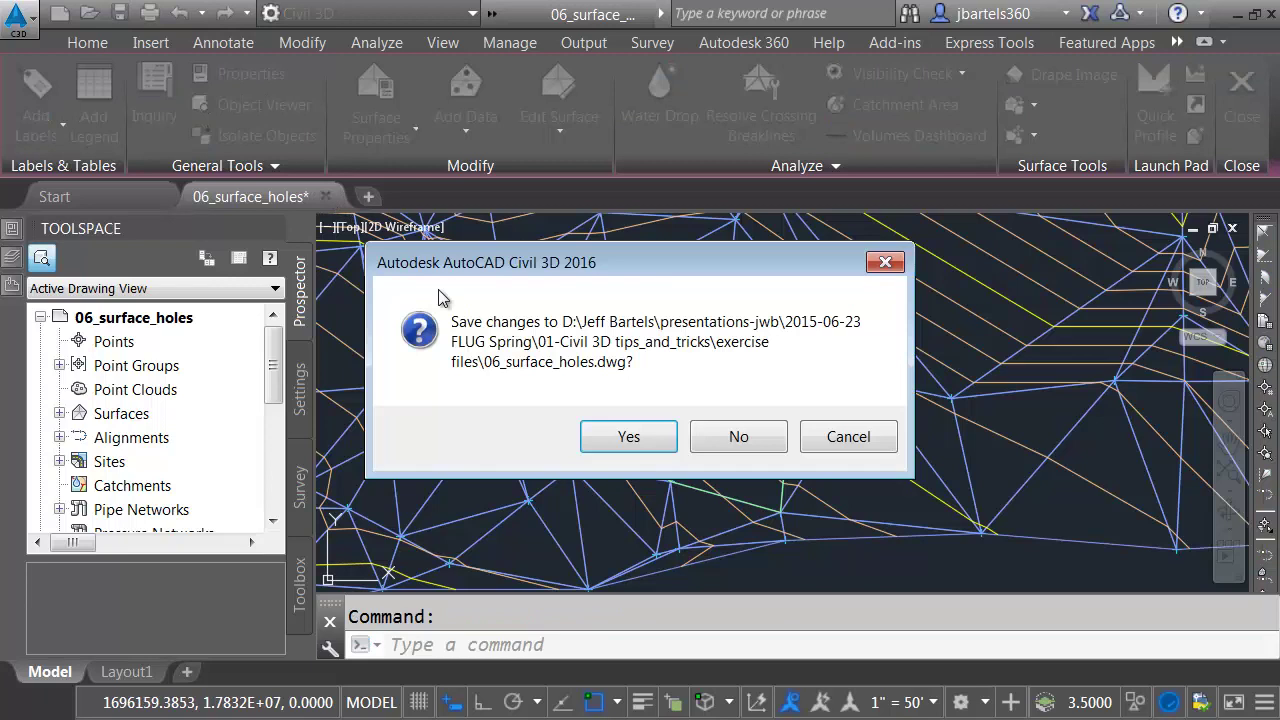
left_click(738, 442)
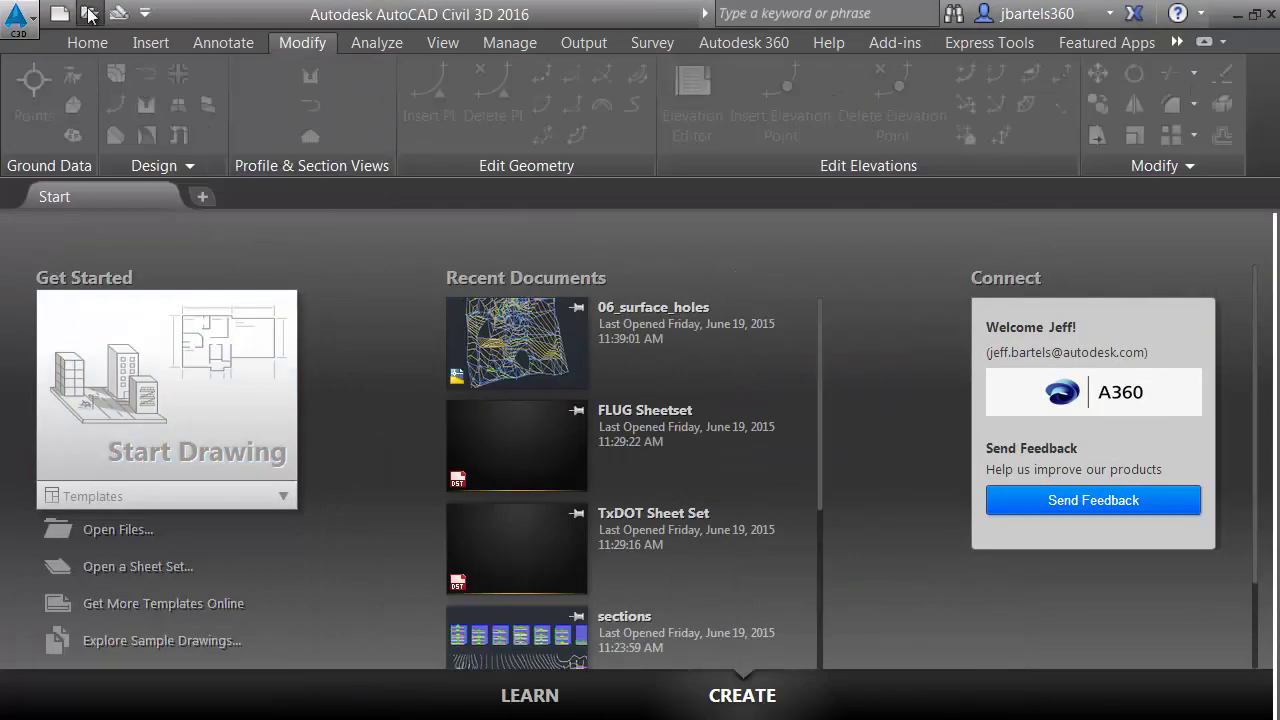
left_click(88, 14)
left_click(497, 319)
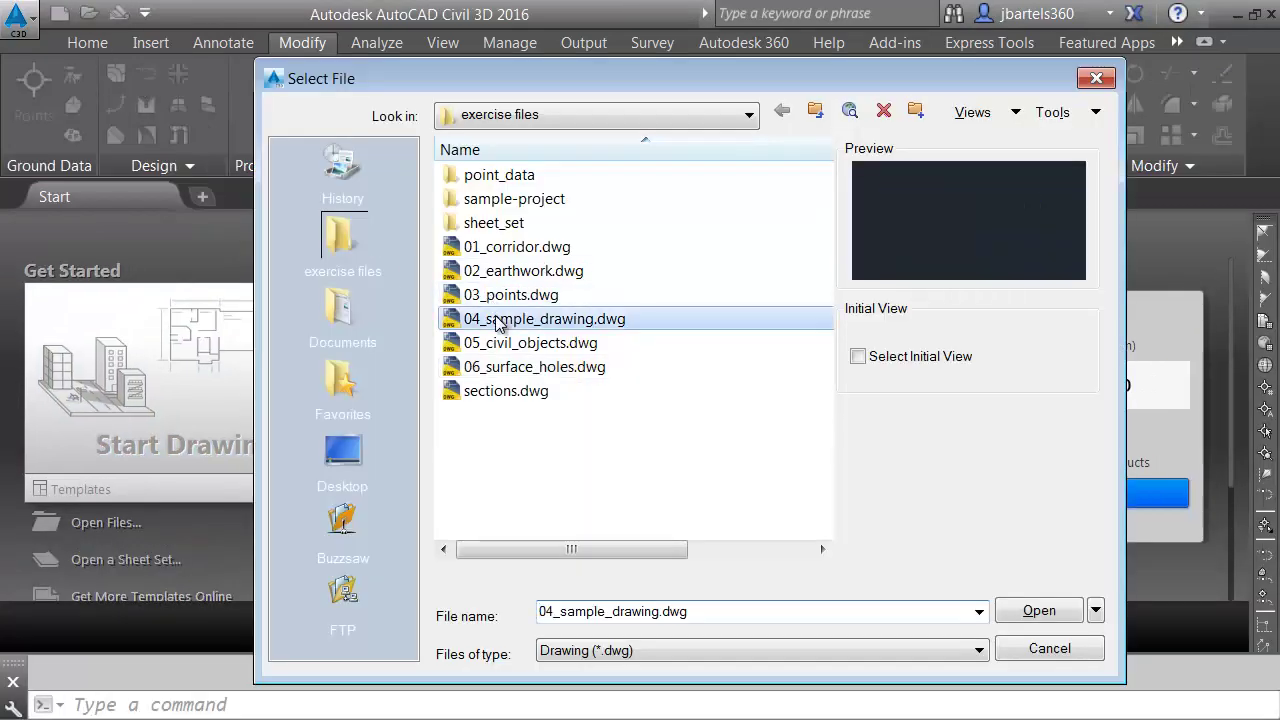
left_click(1036, 611)
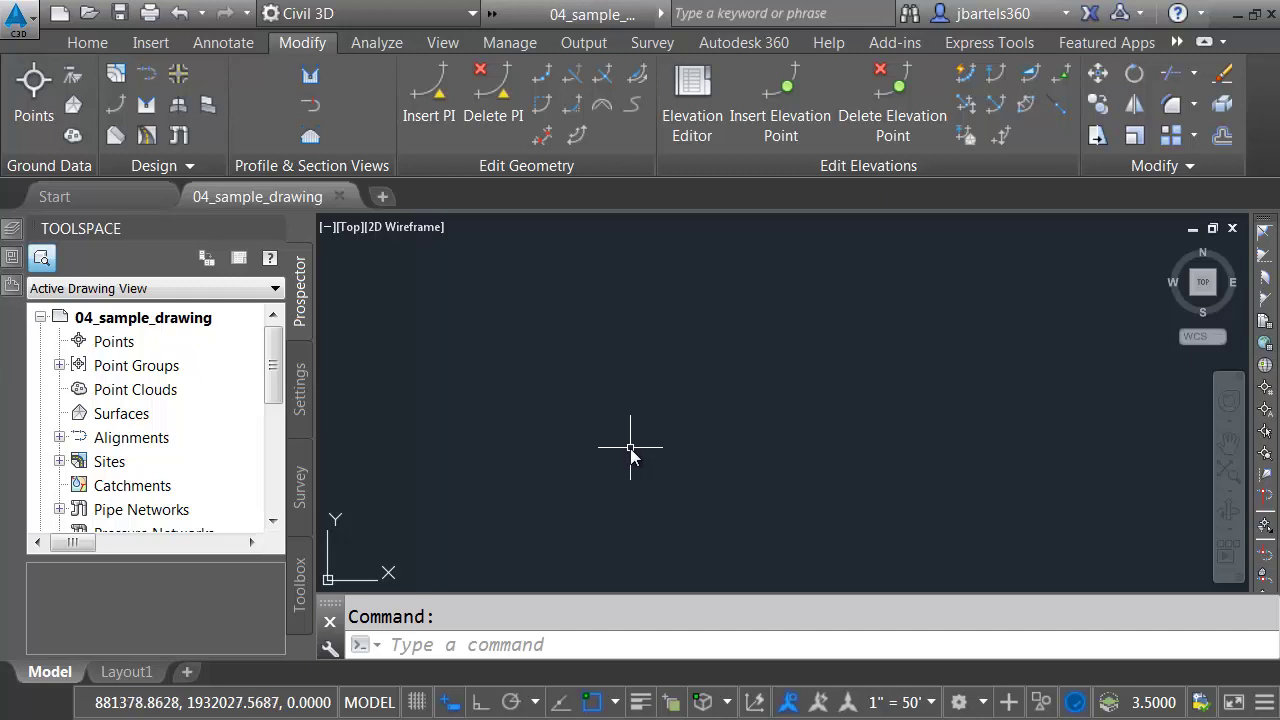
Attach 05_civil_objects.dwg as an Overlay external reference.
mouse_move(17, 292)
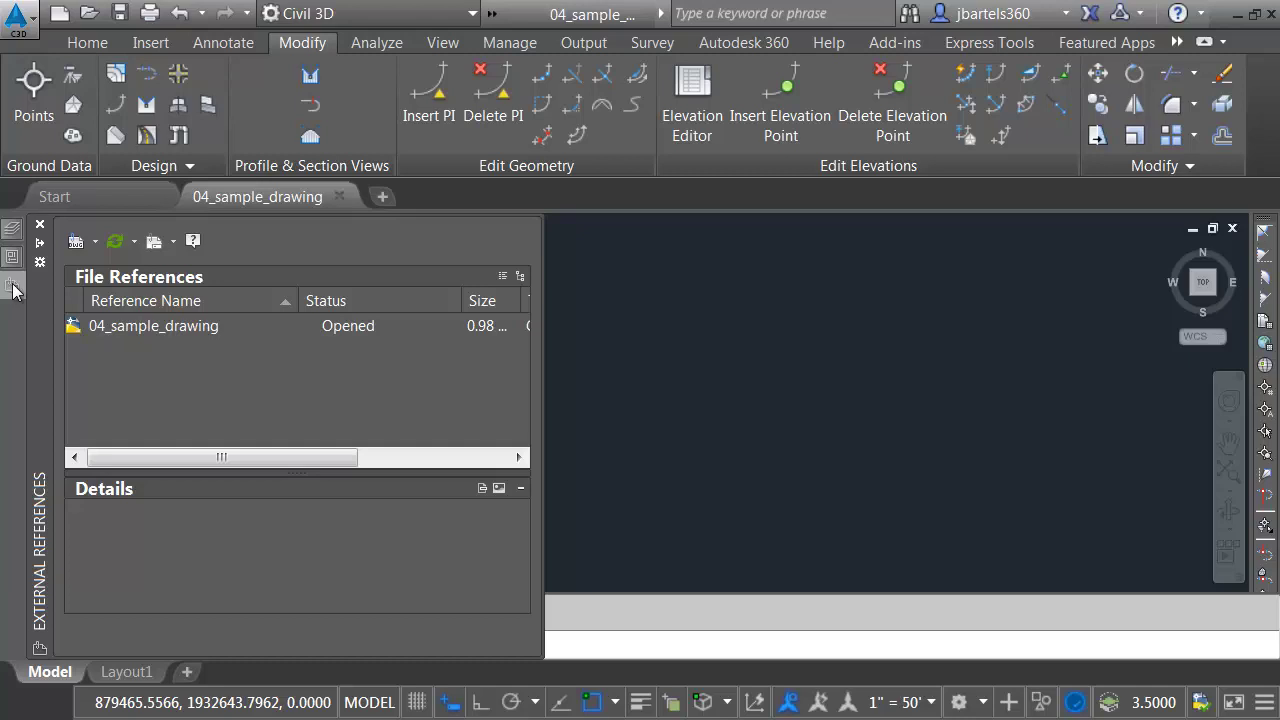
right_click(133, 354)
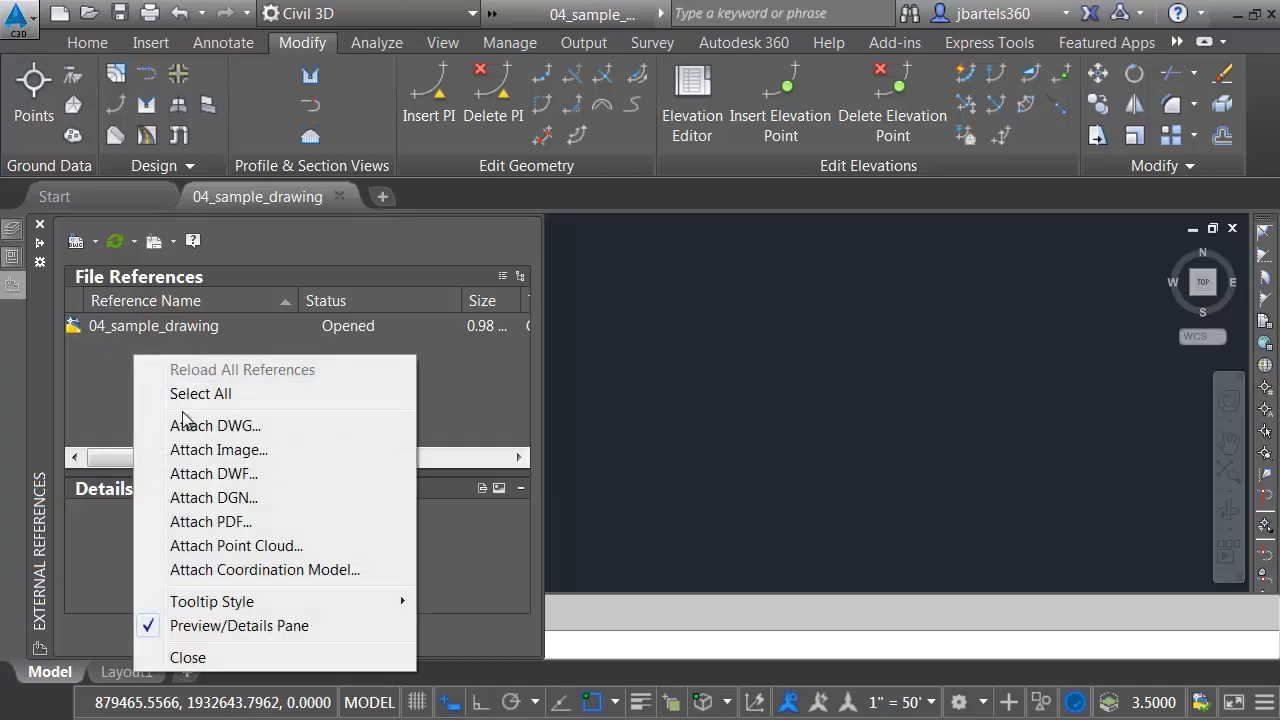
left_click(255, 428)
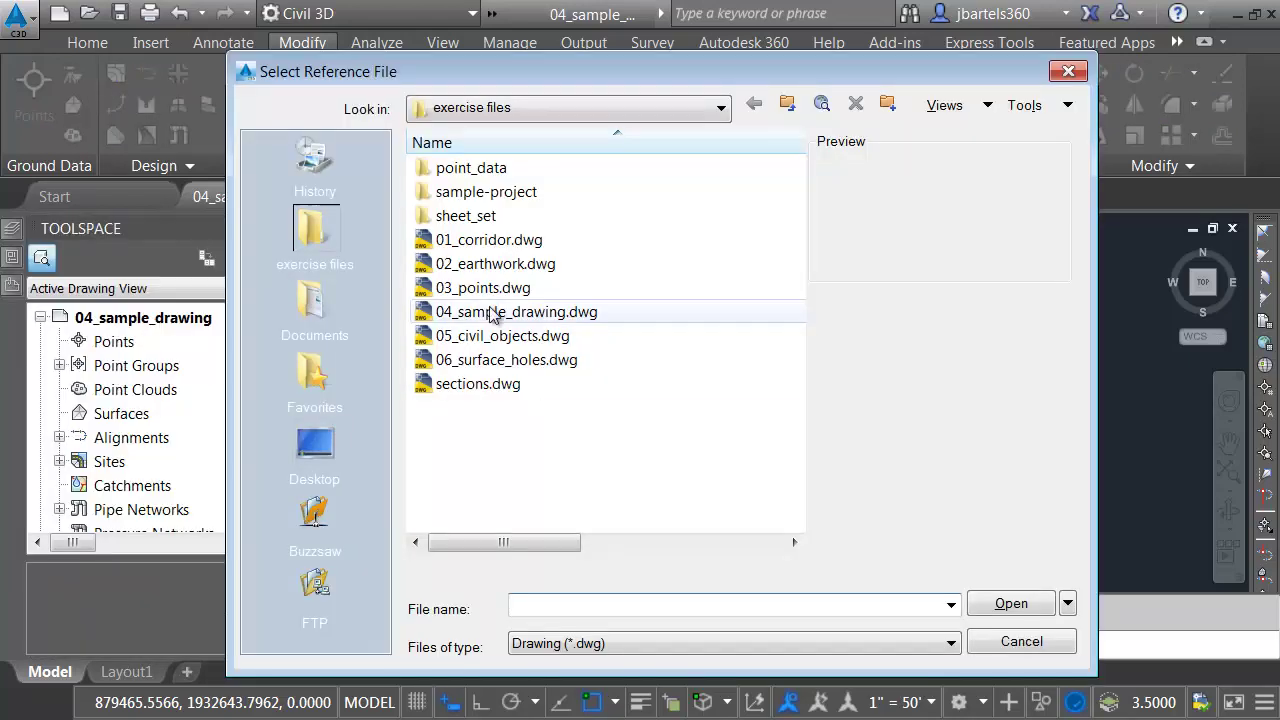
left_click(475, 340)
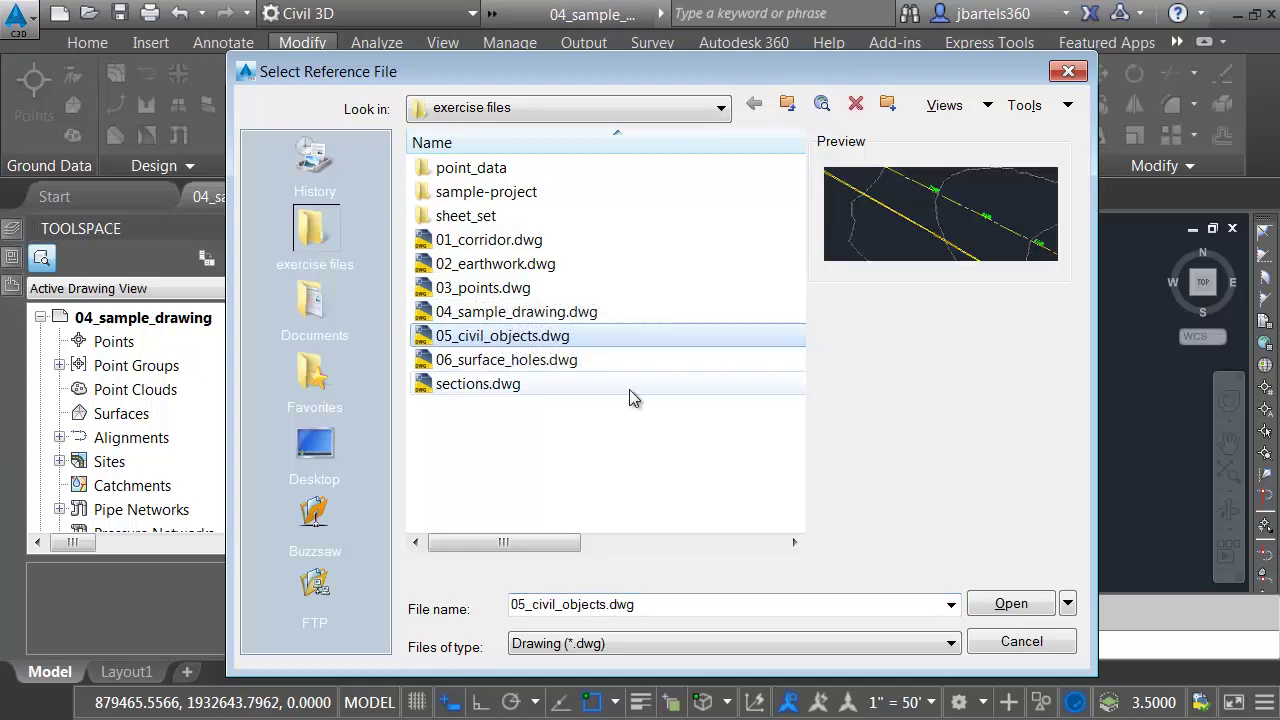
left_click(985, 604)
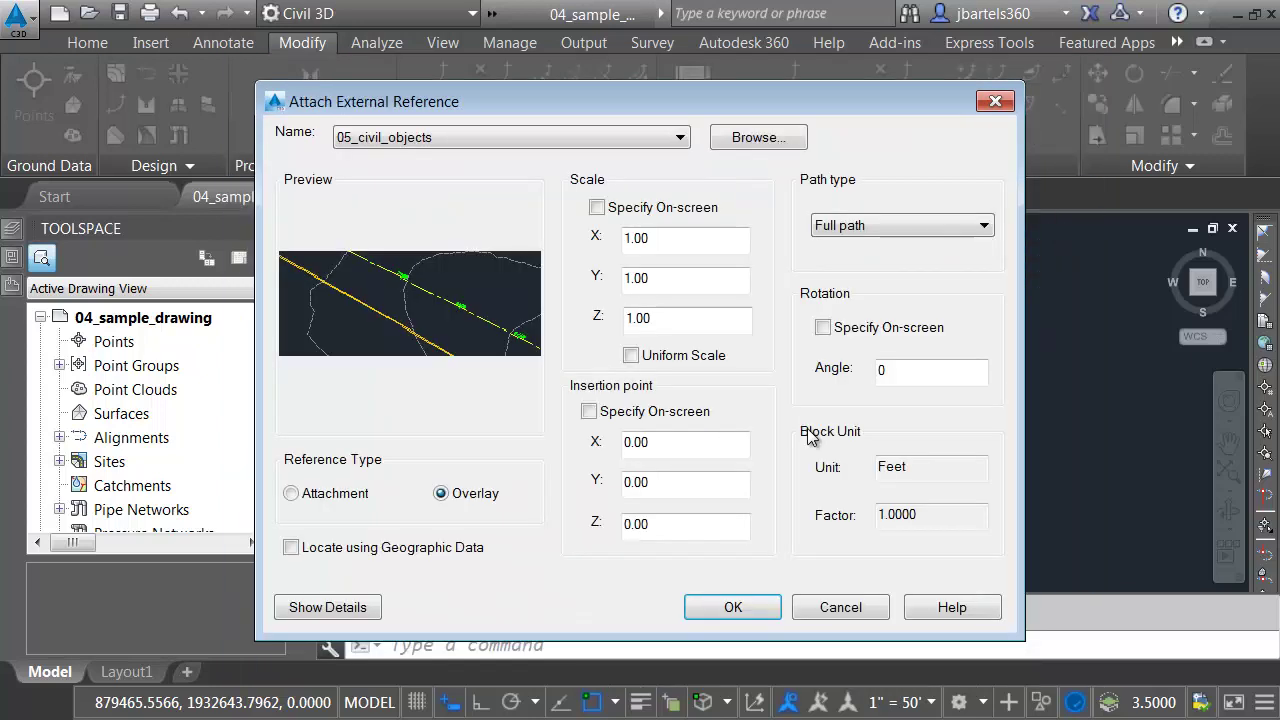
left_click(731, 607)
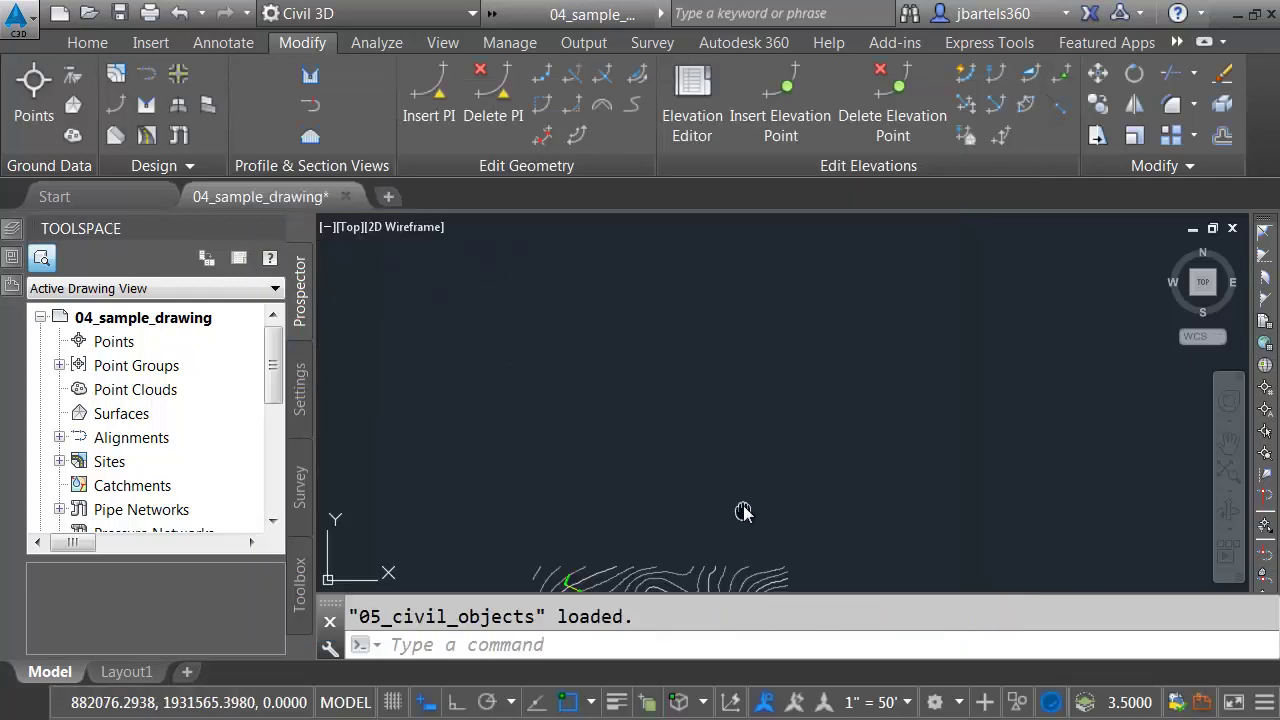
Zoom and pan in on the overlaid alignment and orange line to read its stations.
scroll(654, 426, "up", 5)
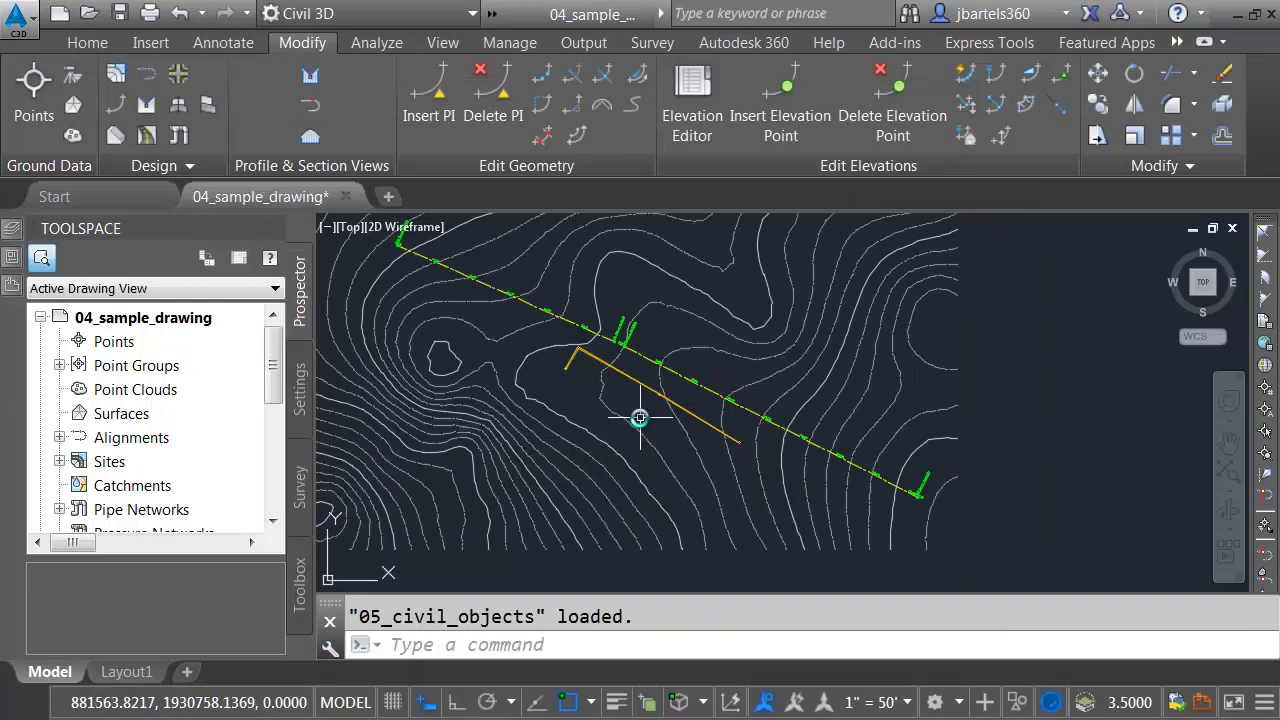
mouse_move(640, 417)
middle_mouse_down()
mouse_move(673, 455)
mouse_move(701, 457)
middle_mouse_up()
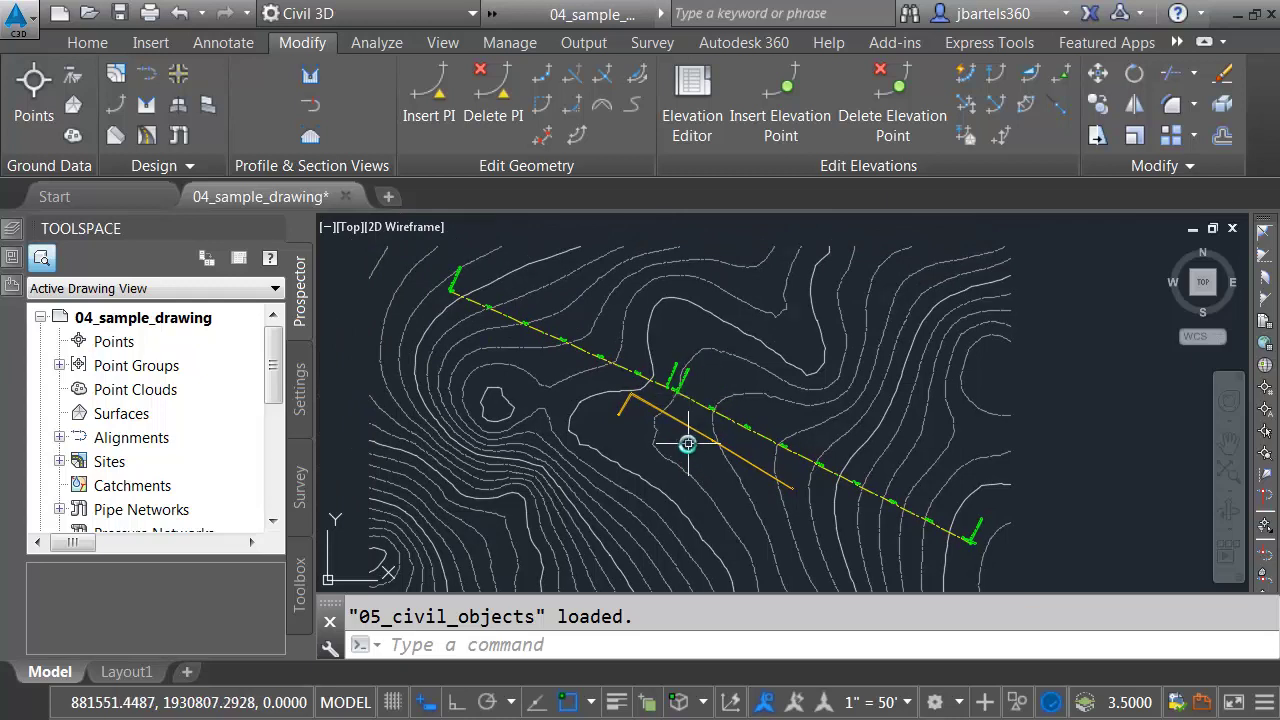
scroll(690, 444, "up", 4)
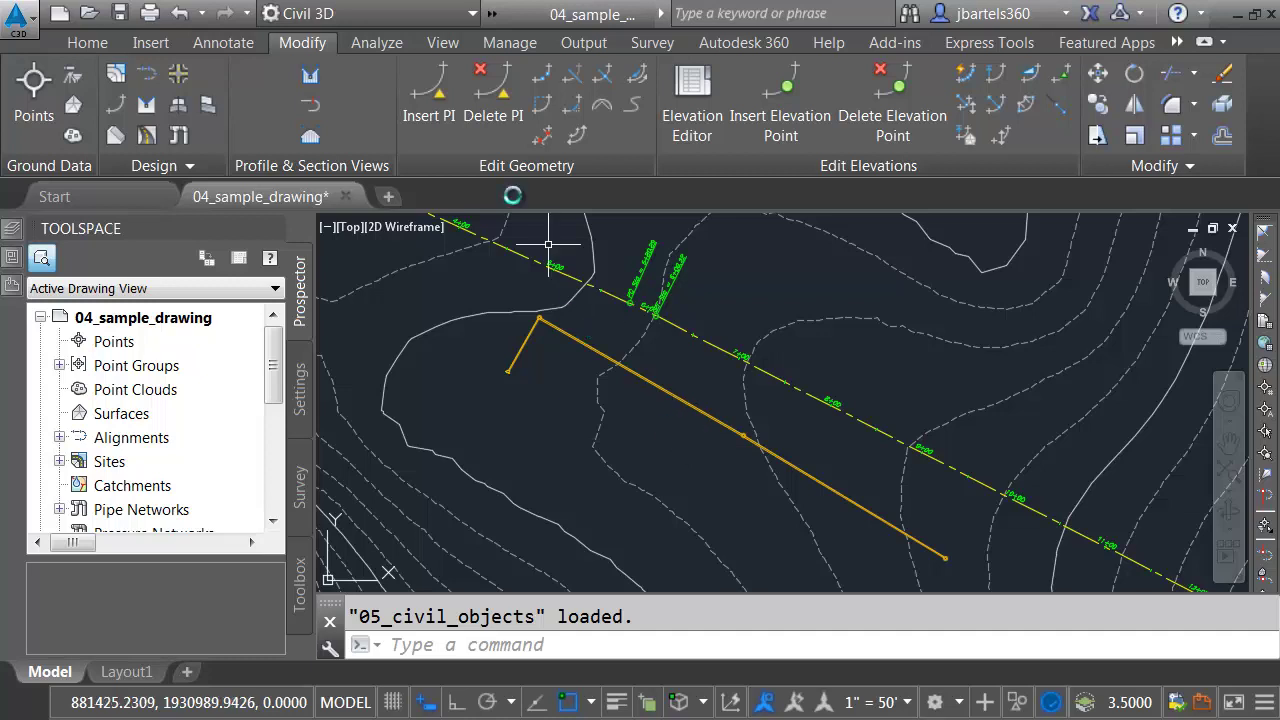
Add Contour - Multiple surface labels across the AIW_Existing_Ground contours.
left_click(225, 43)
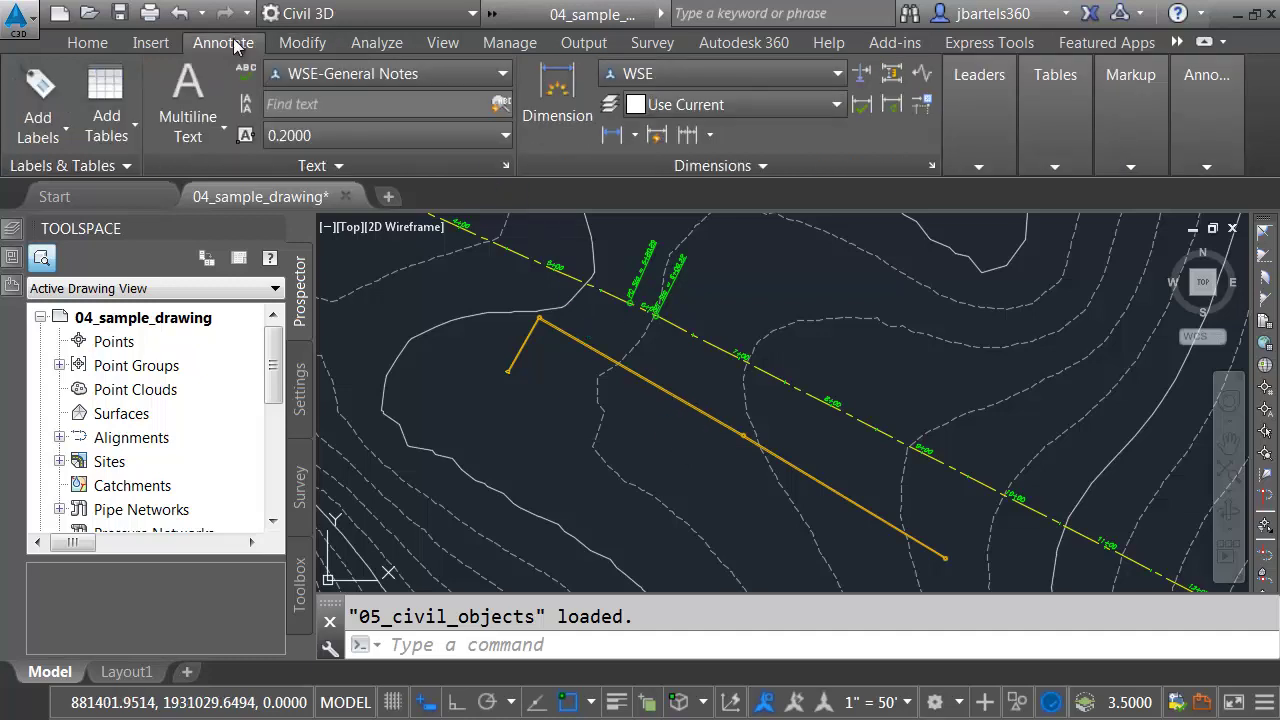
left_click(37, 85)
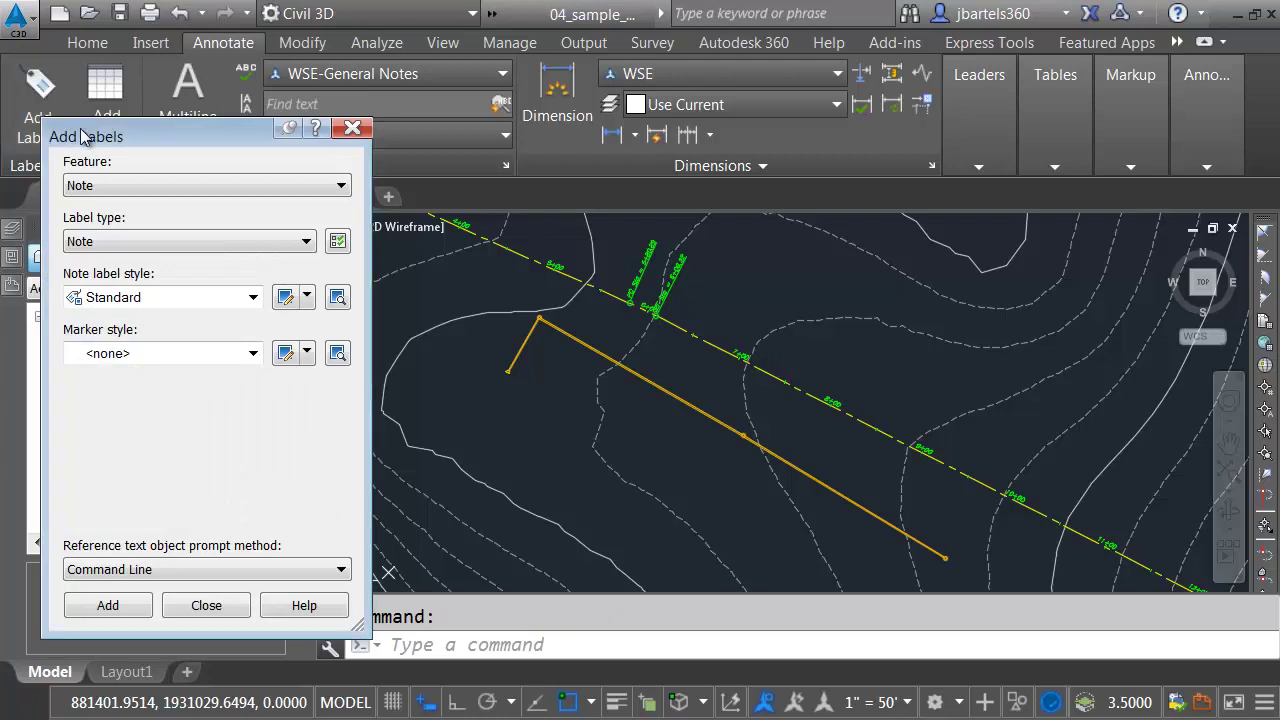
left_click(126, 186)
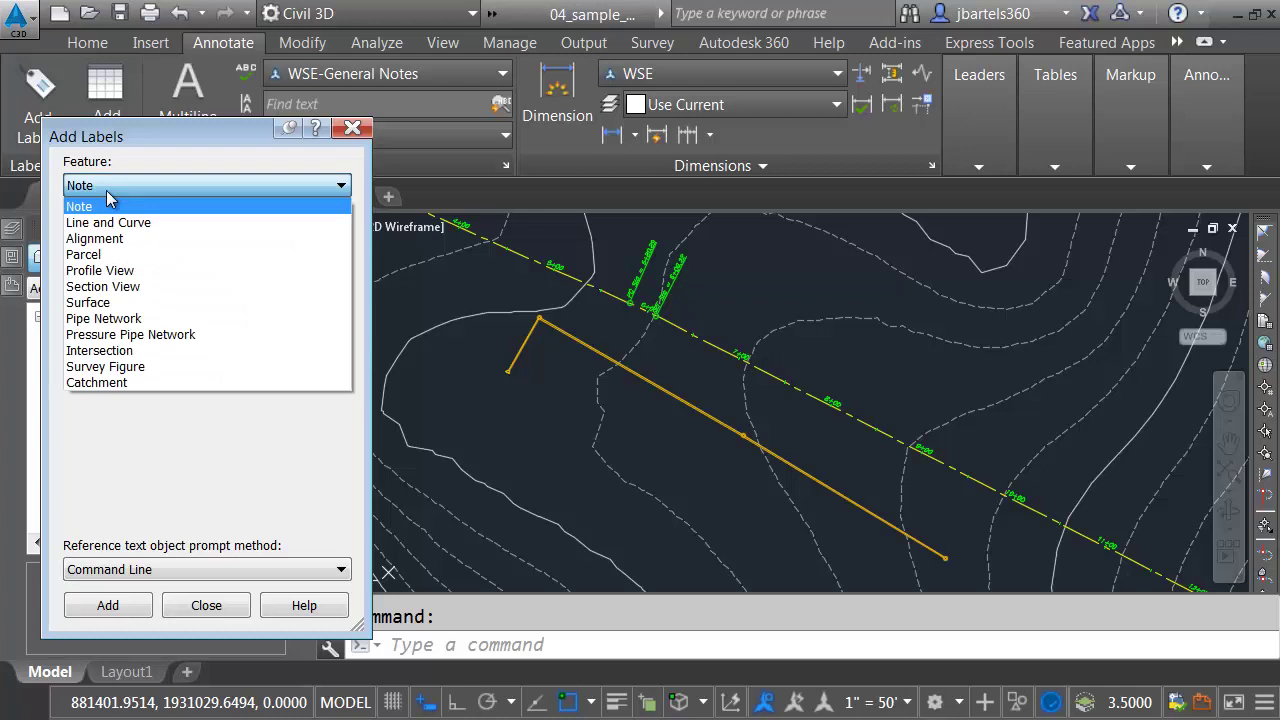
left_click(96, 302)
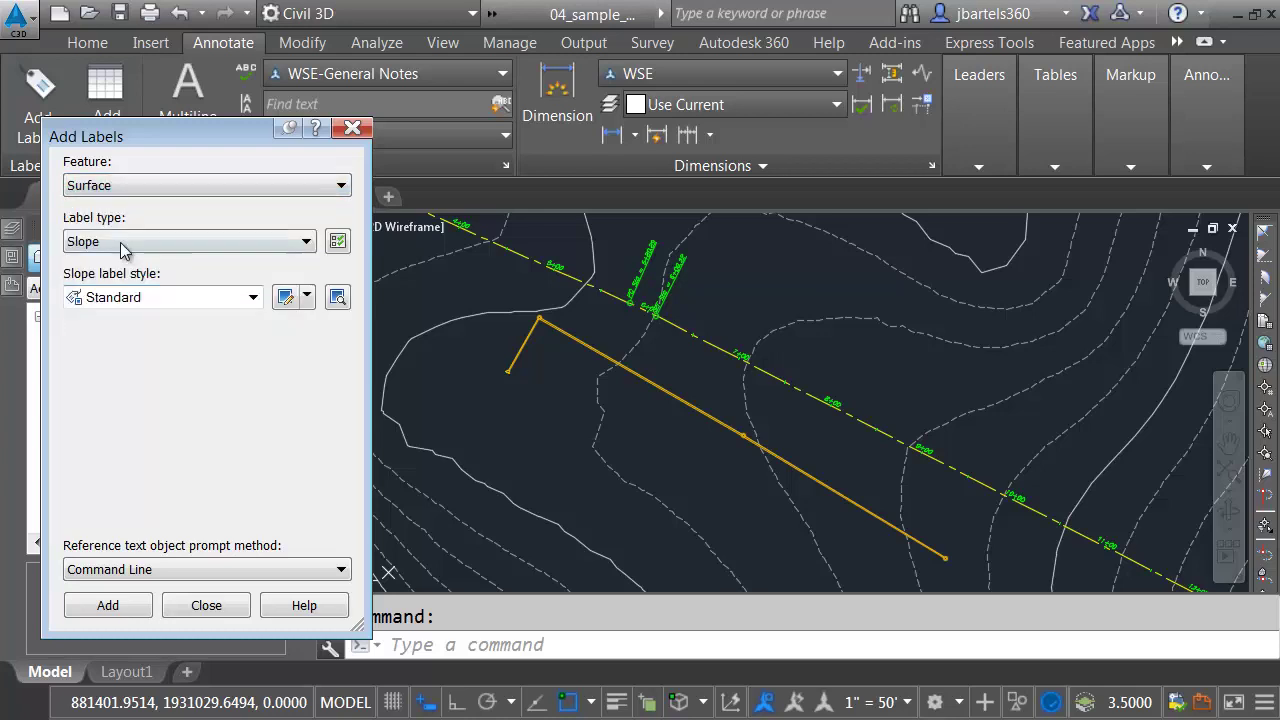
left_click(122, 249)
left_click(138, 331)
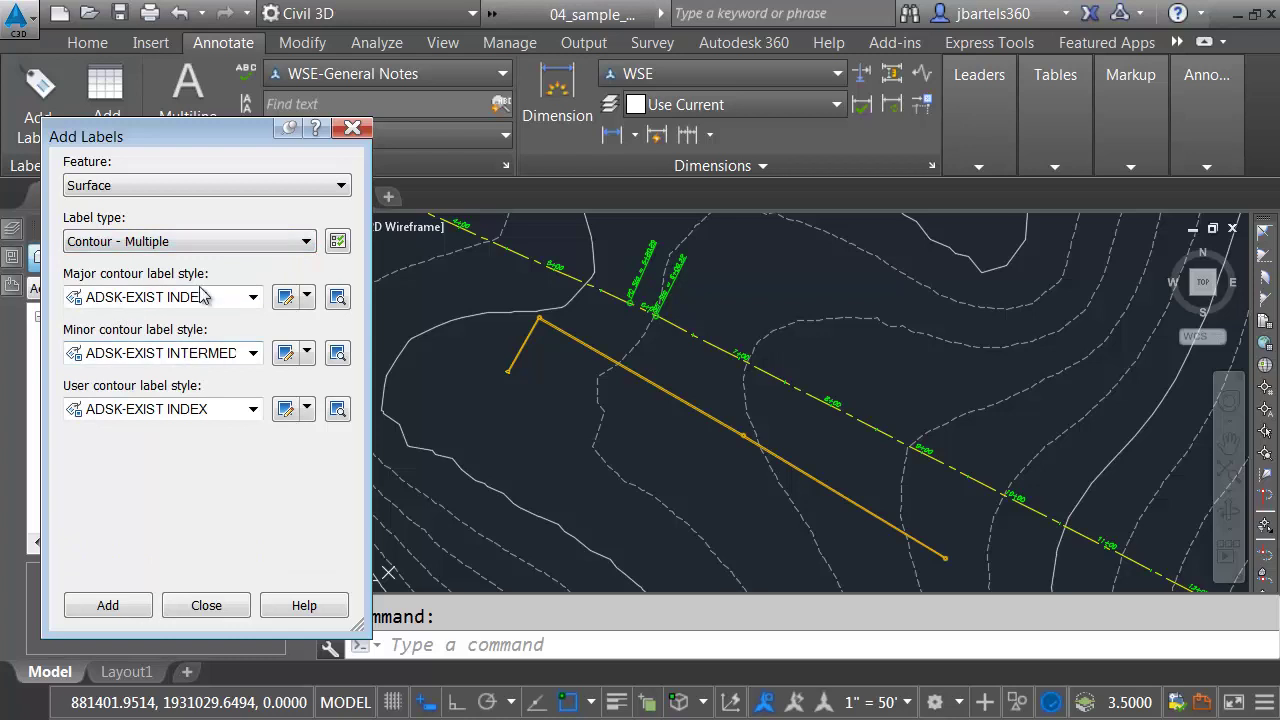
left_click(108, 604)
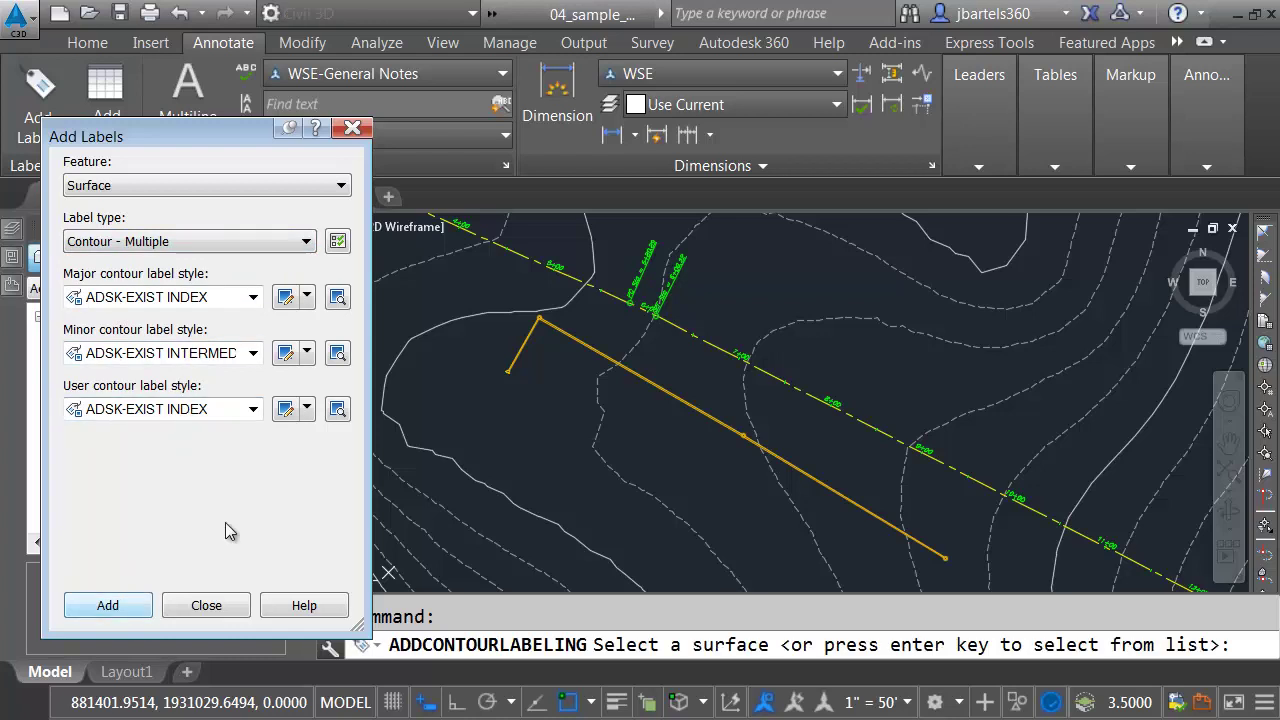
left_click(1062, 435)
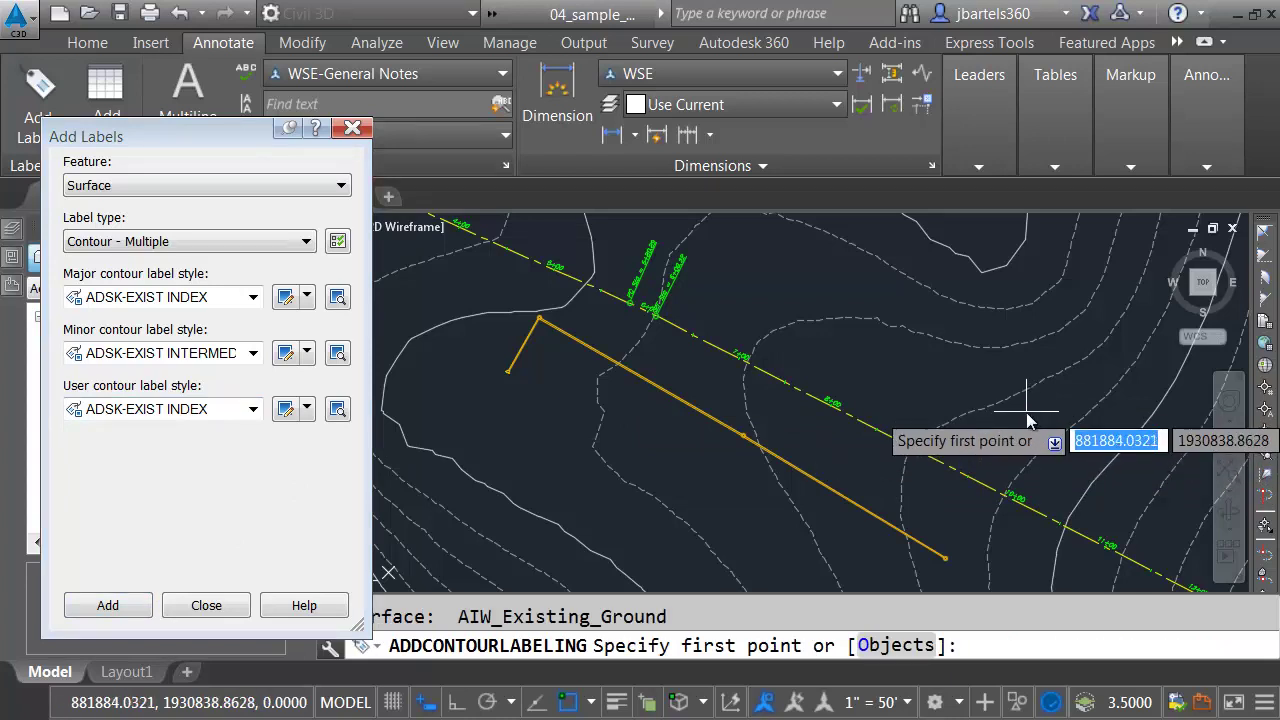
scroll(1030, 412, "down", 2)
left_click(1088, 442)
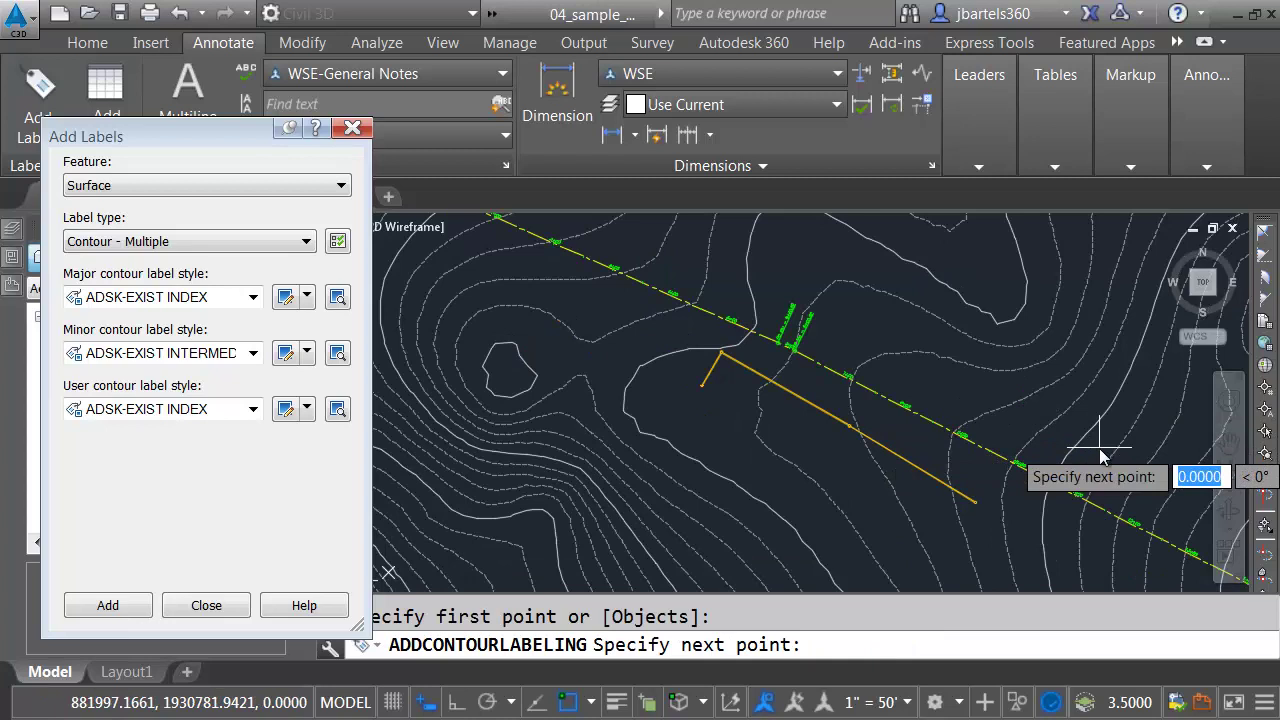
left_click(980, 278)
key("Escape")
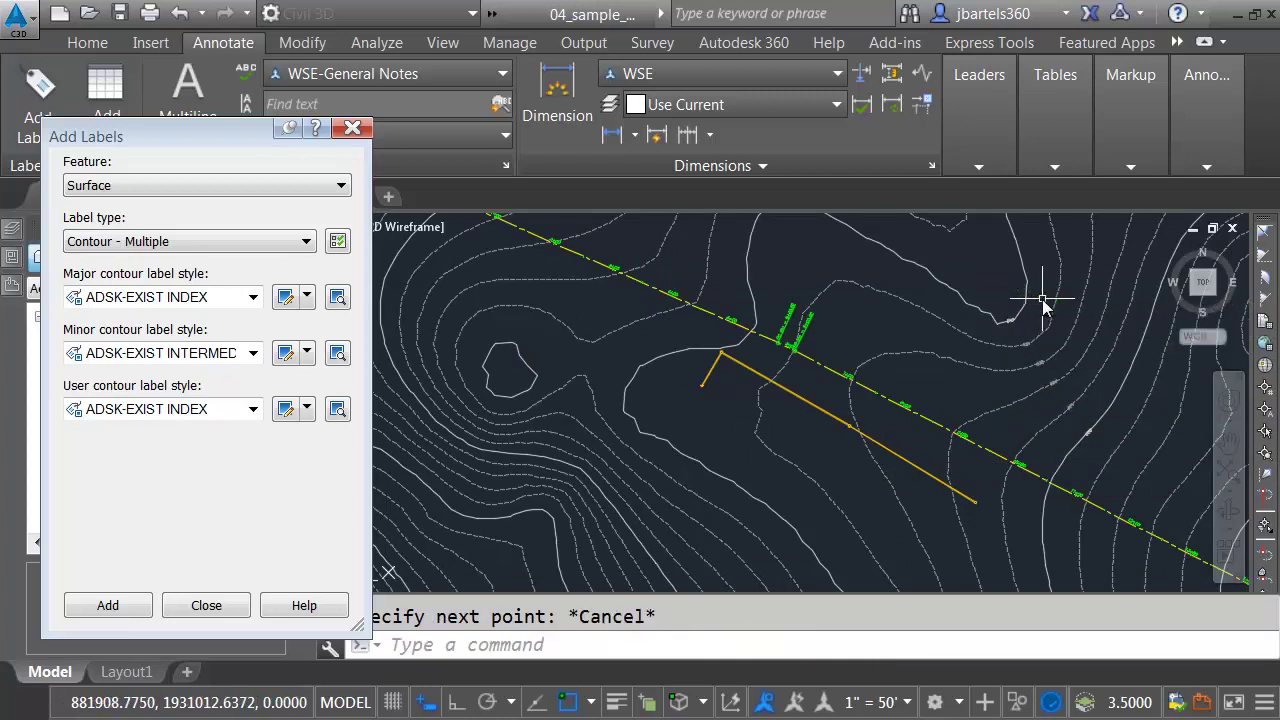
Regenerate and reposition the contour label line so labels 883, 884 and 885 display.
scroll(1094, 443, "up", 4)
type("re")
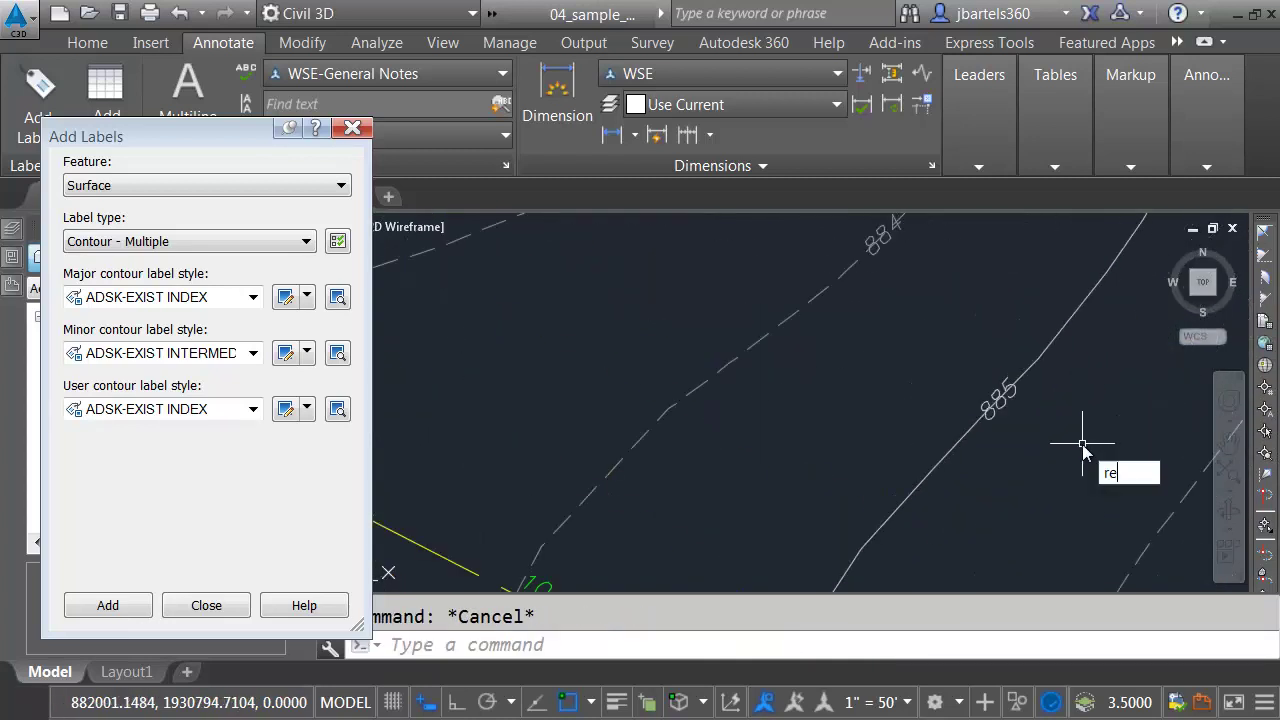
key("Return")
scroll(1028, 424, "down", 2)
left_click(1026, 424)
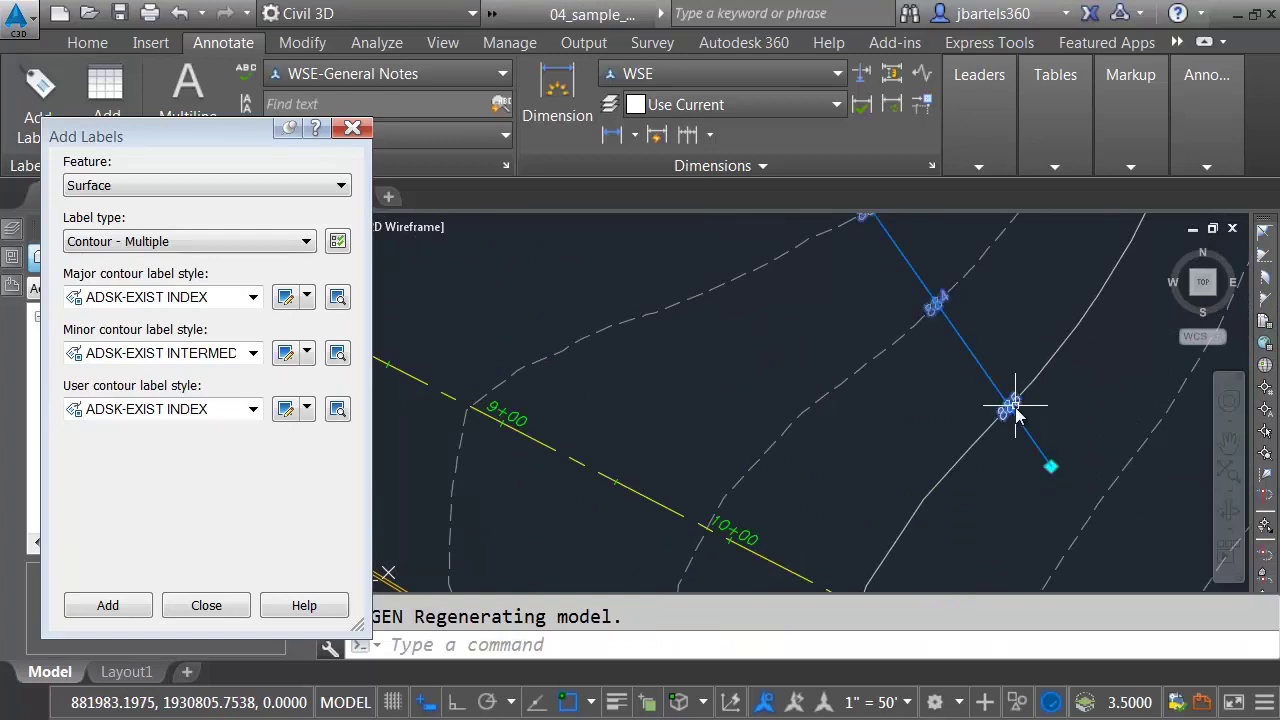
left_click(1051, 463)
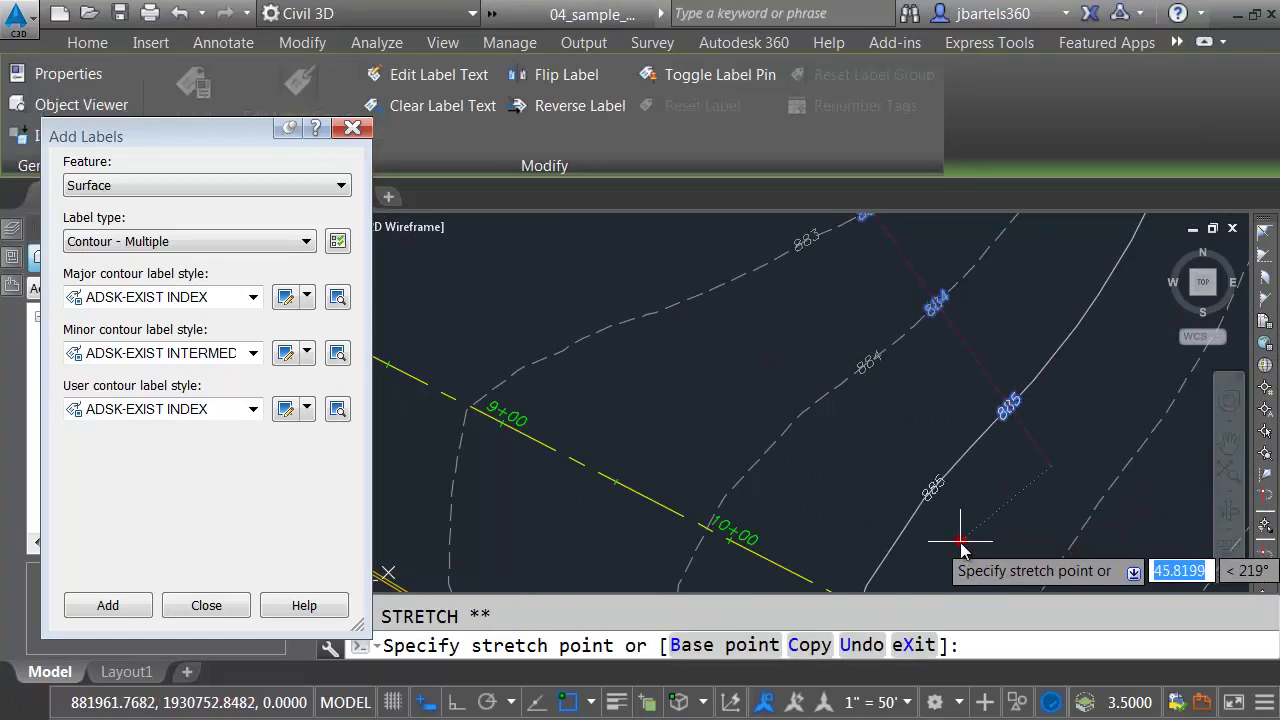
left_click(962, 538)
key("Escape")
type("re")
key("Return")
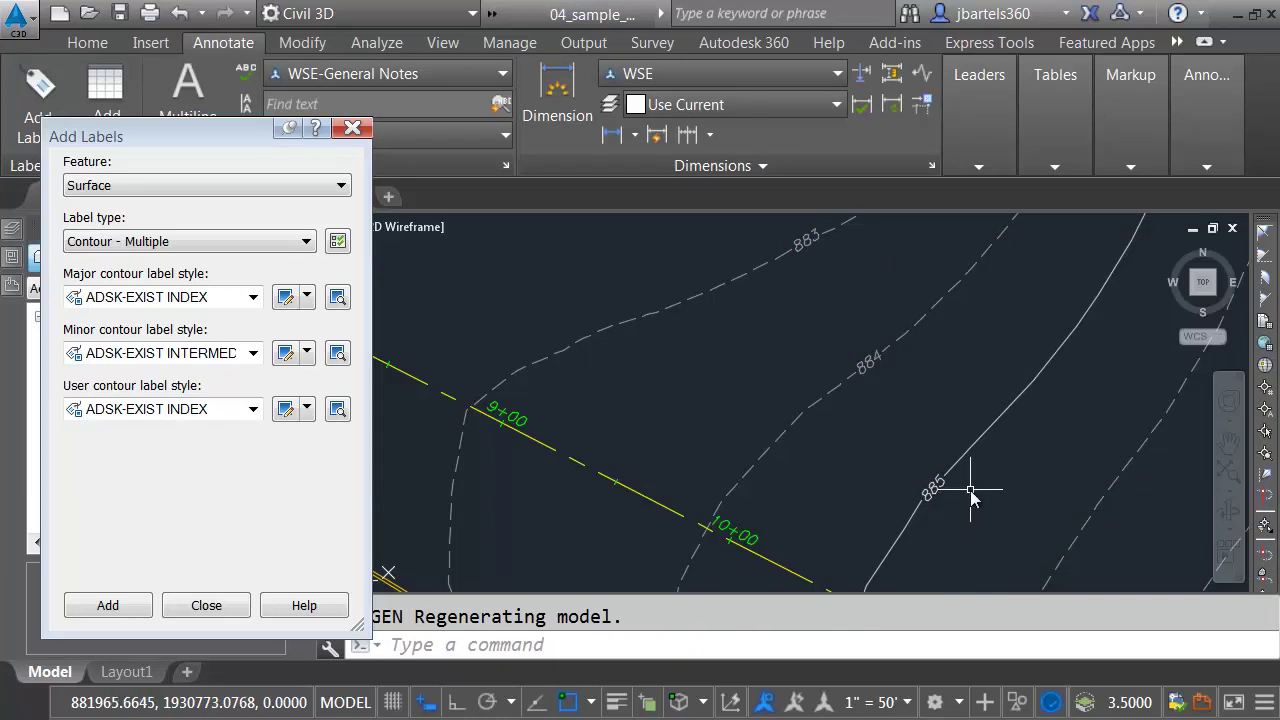
Add multiple-segment bearing and distance labels to the alignment.
scroll(970, 494, "down", 4)
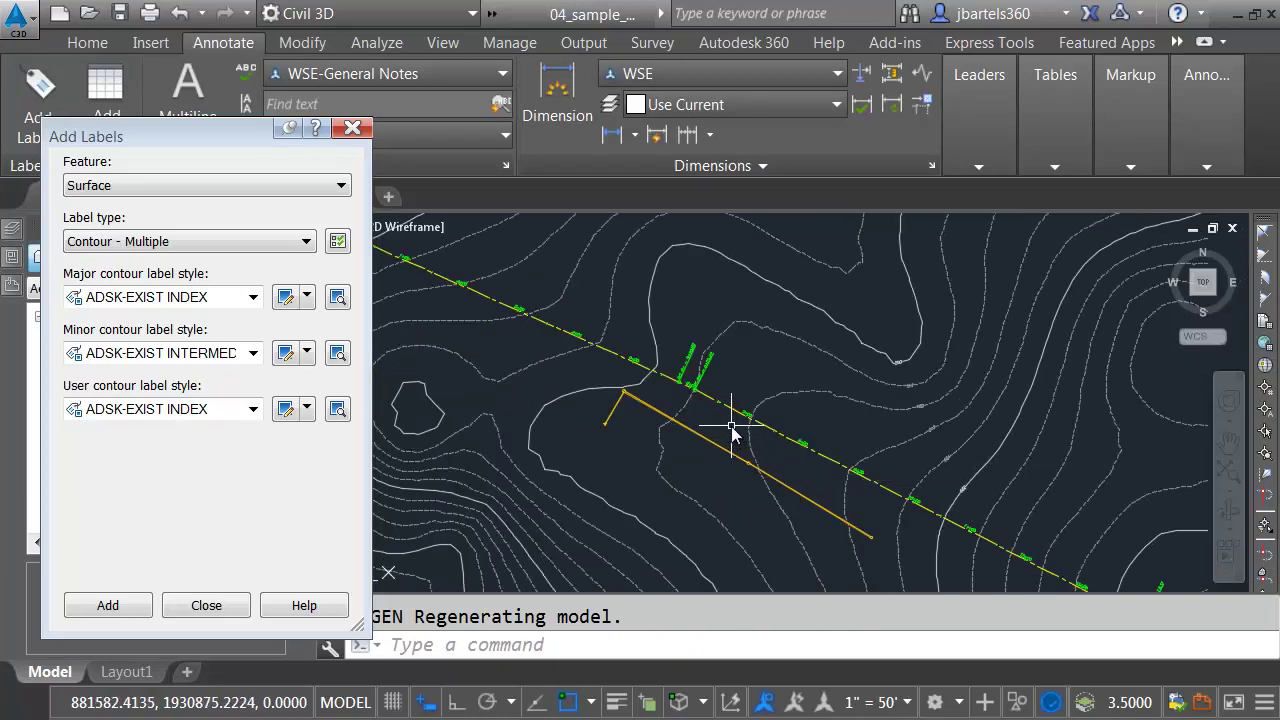
left_click(204, 183)
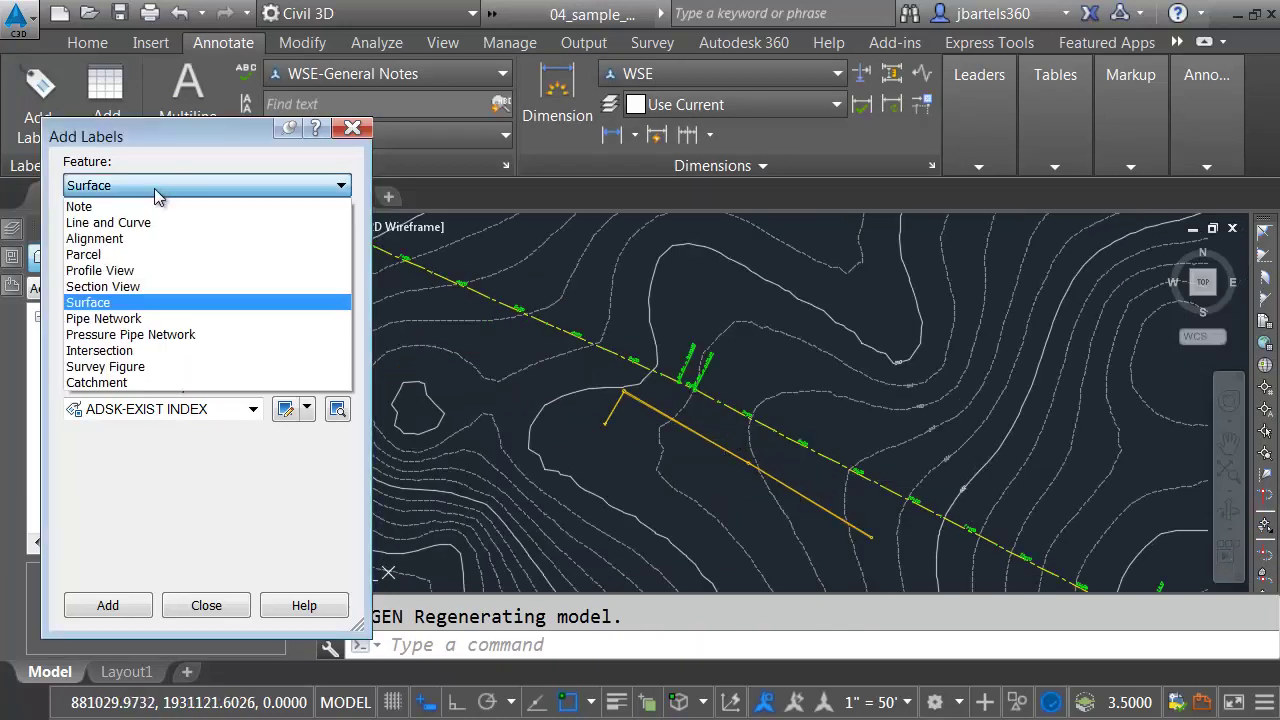
left_click(131, 238)
left_click(165, 250)
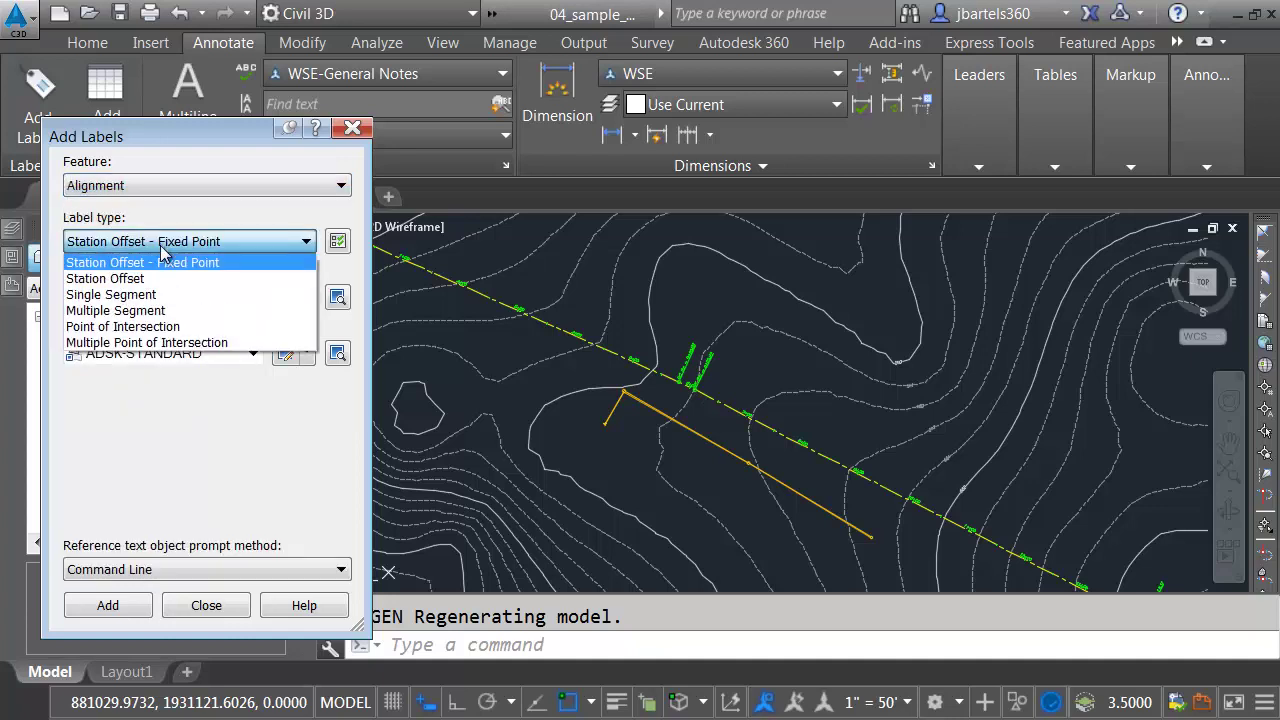
left_click(172, 308)
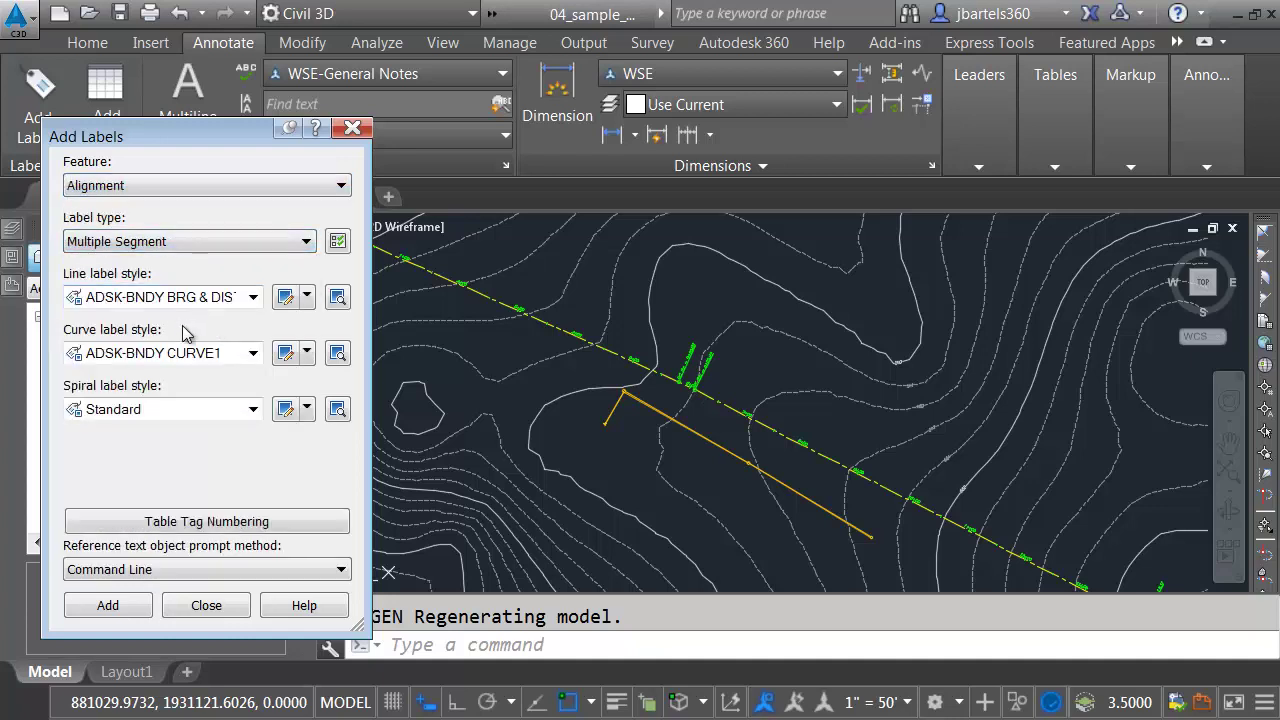
left_click(108, 605)
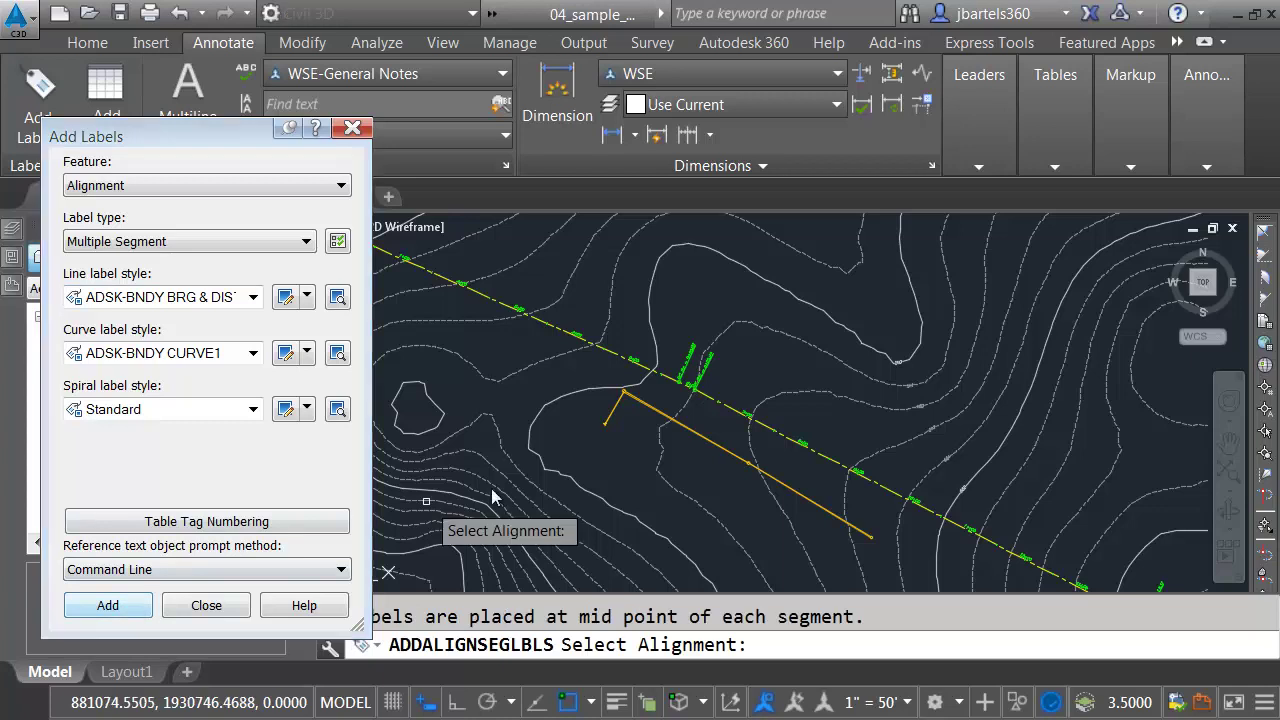
left_click(610, 363)
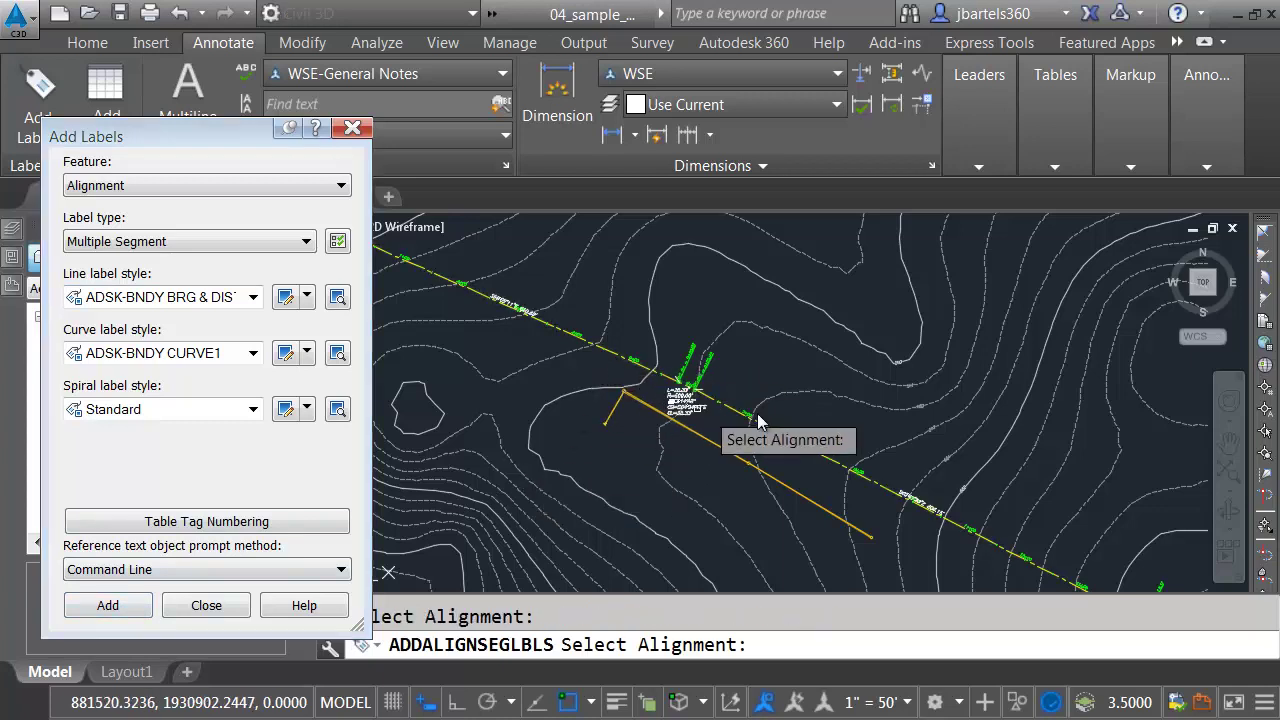
key("Escape")
Move the S62°47'23"E 806.15' label along the line near 10+00 and flip it.
scroll(930, 525, "up", 6)
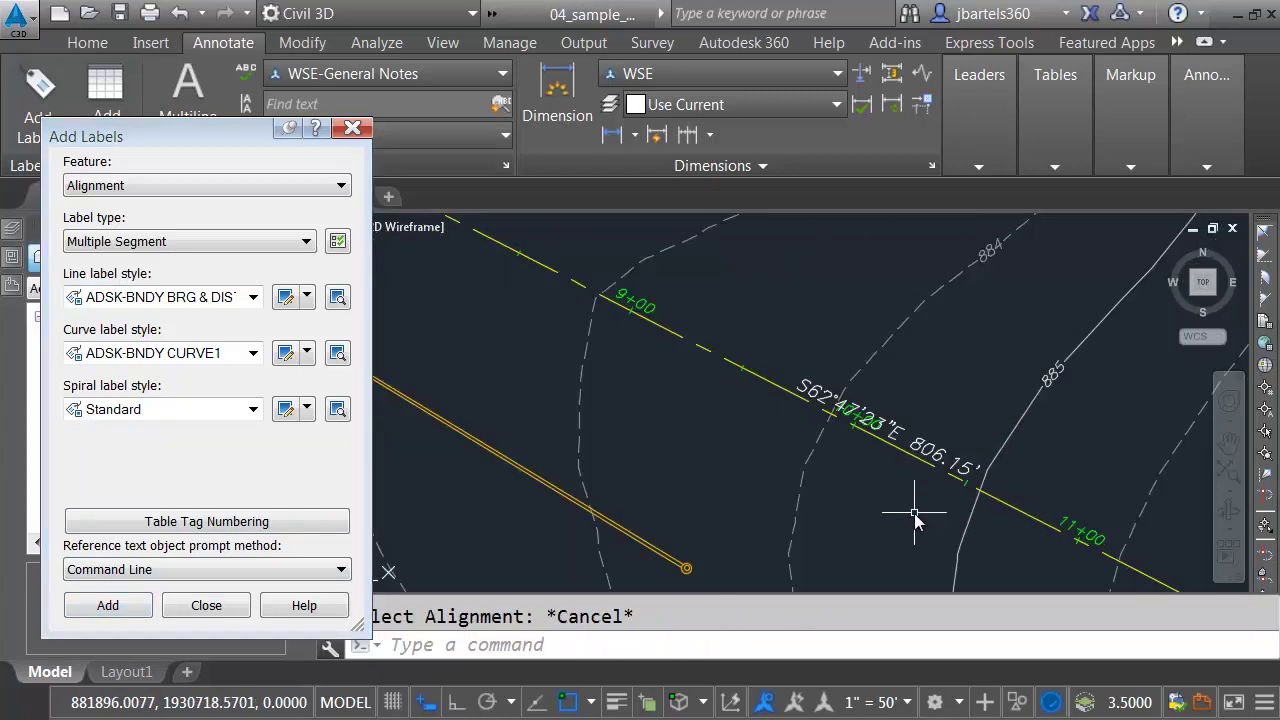
left_click(882, 440)
left_click(879, 442)
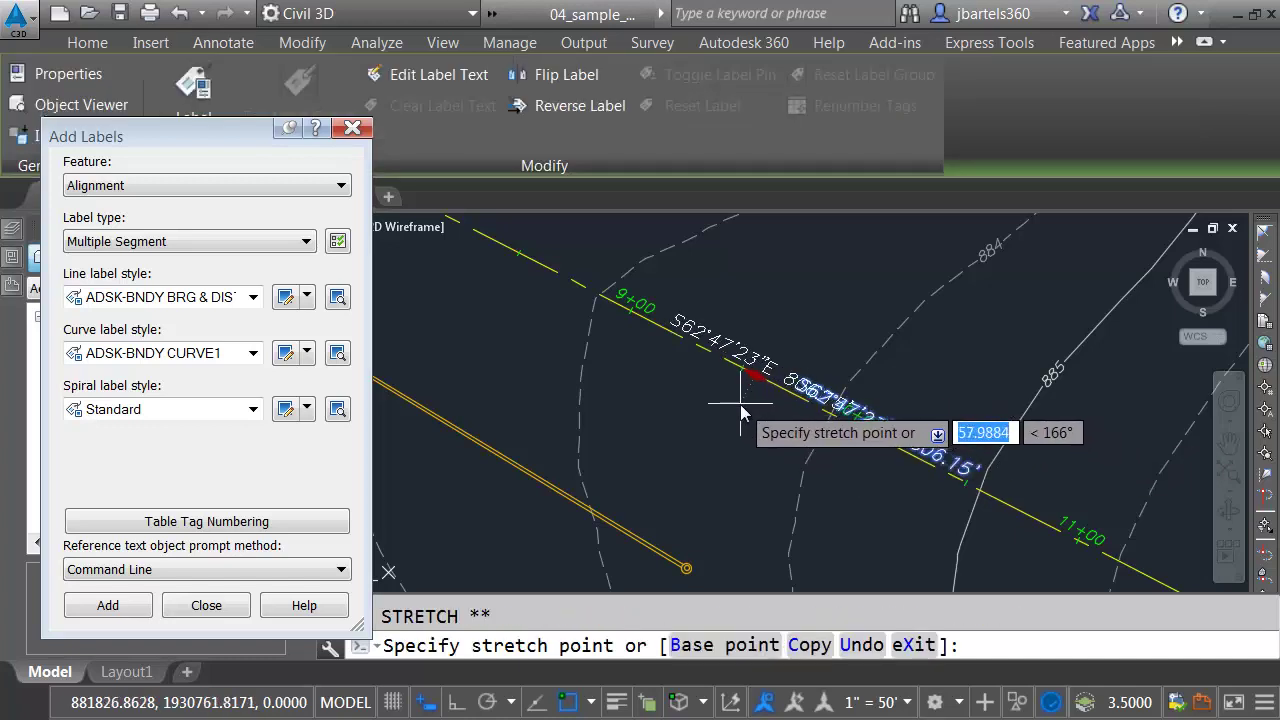
left_click(736, 399)
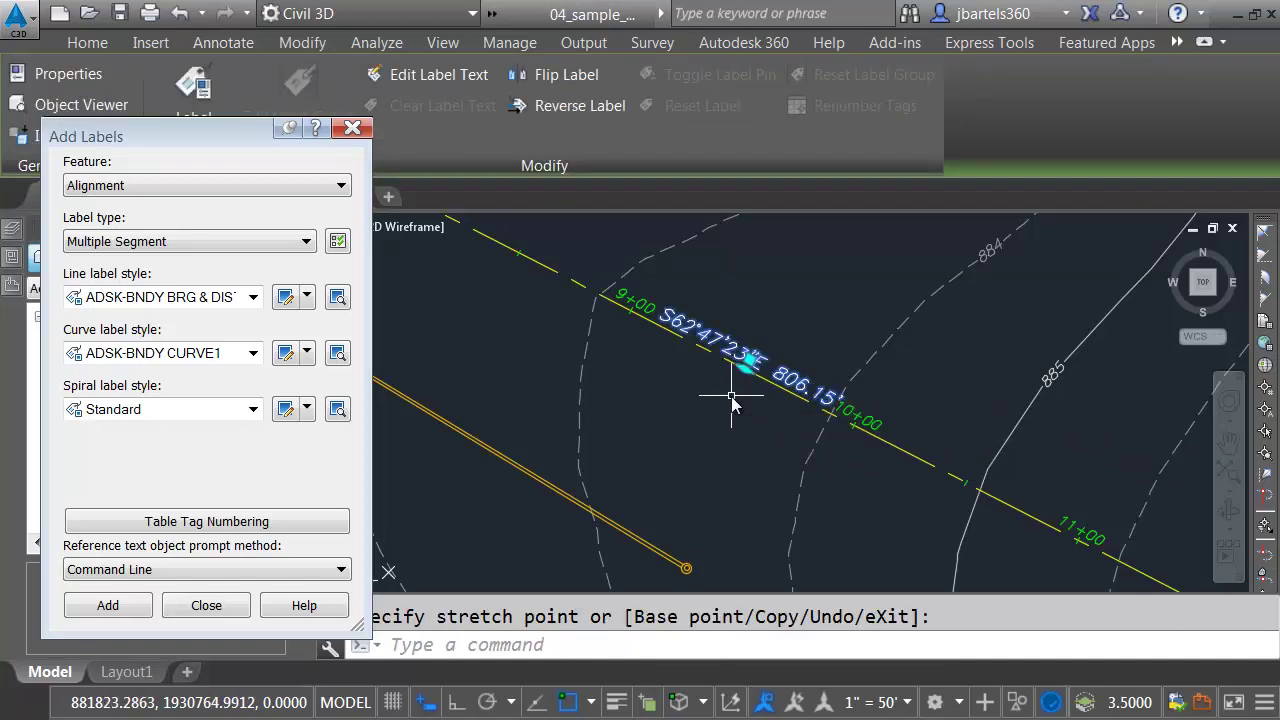
left_click(551, 75)
key("Escape")
scroll(655, 407, "down", 5)
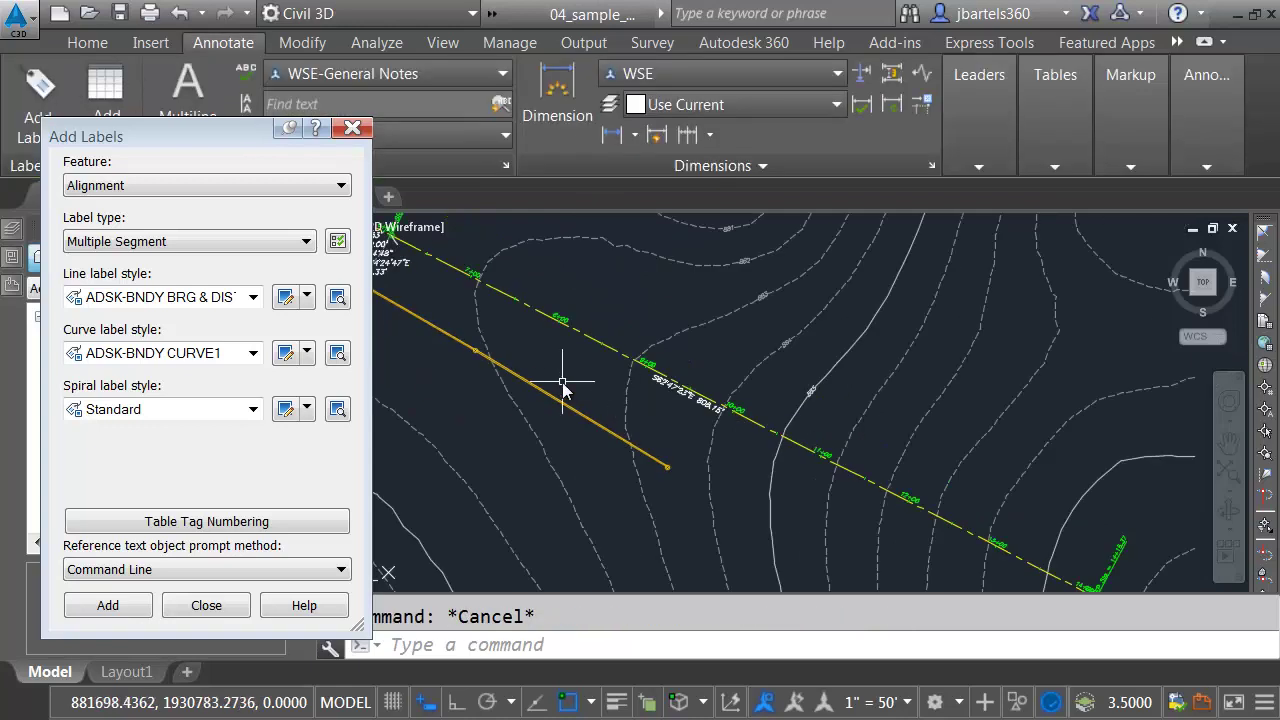
Add Entire Network Plan labels to every pipe and structure in the network.
left_click(280, 187)
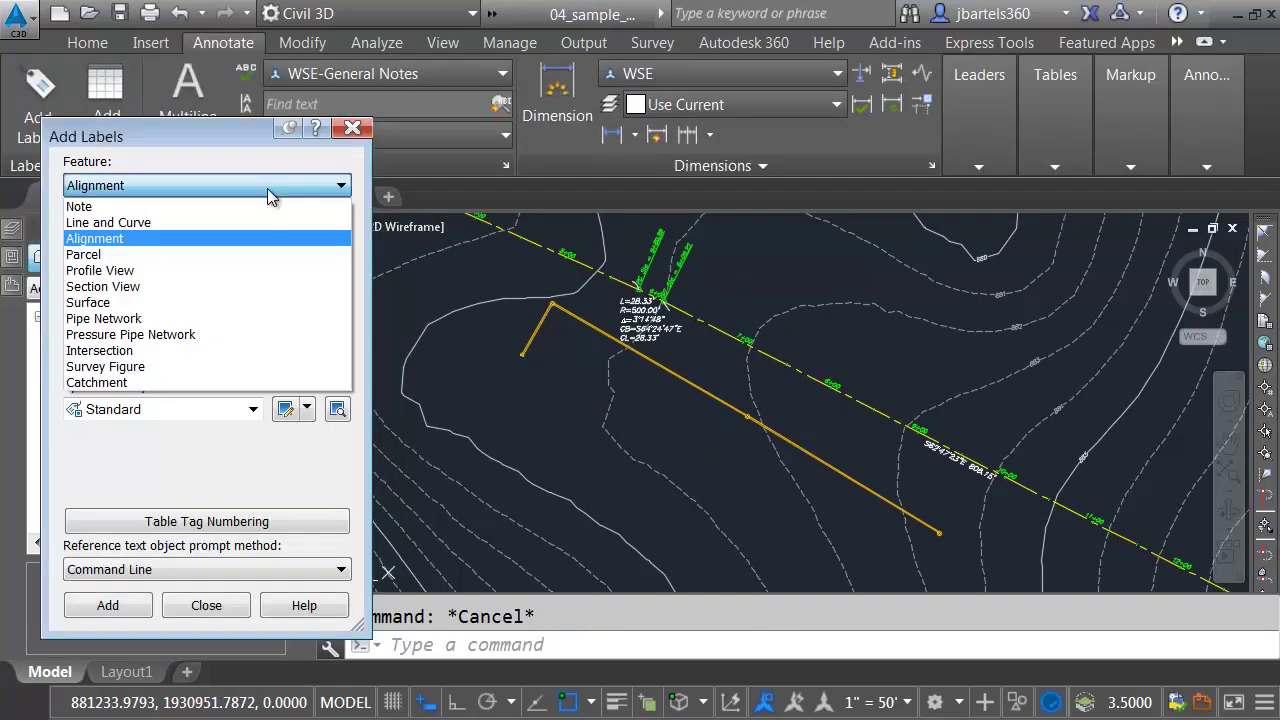
left_click(110, 319)
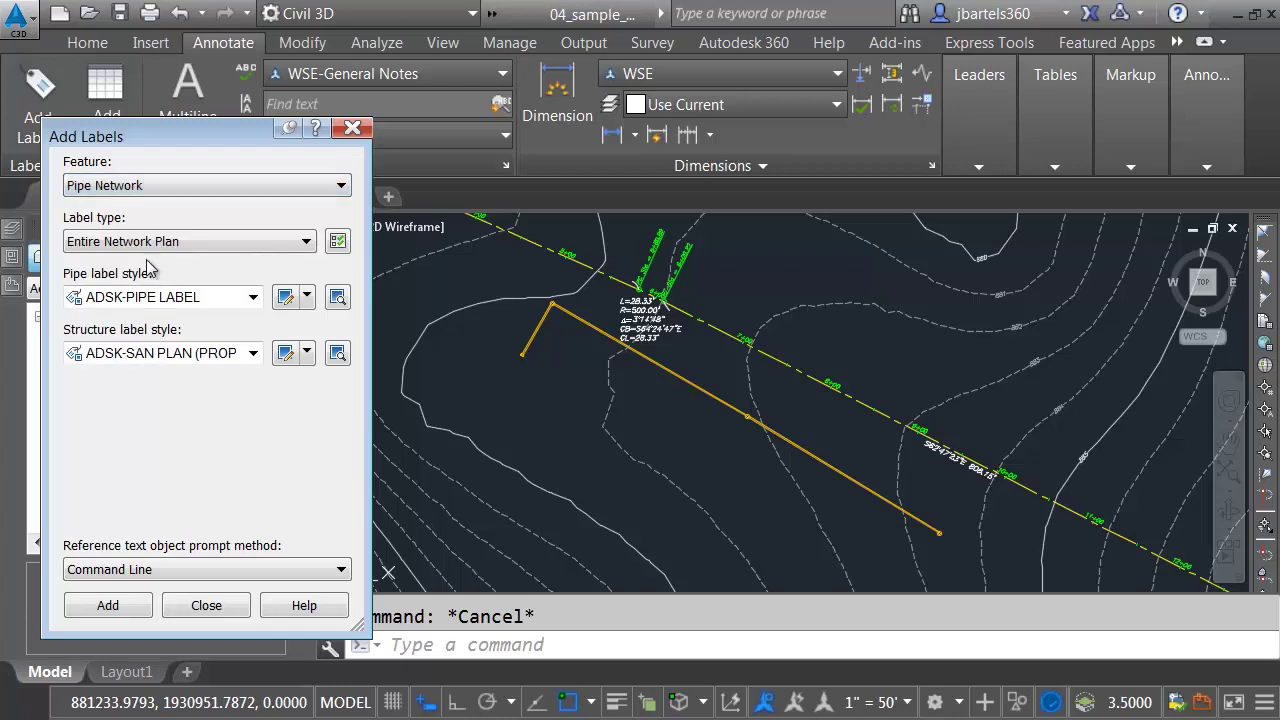
left_click(107, 605)
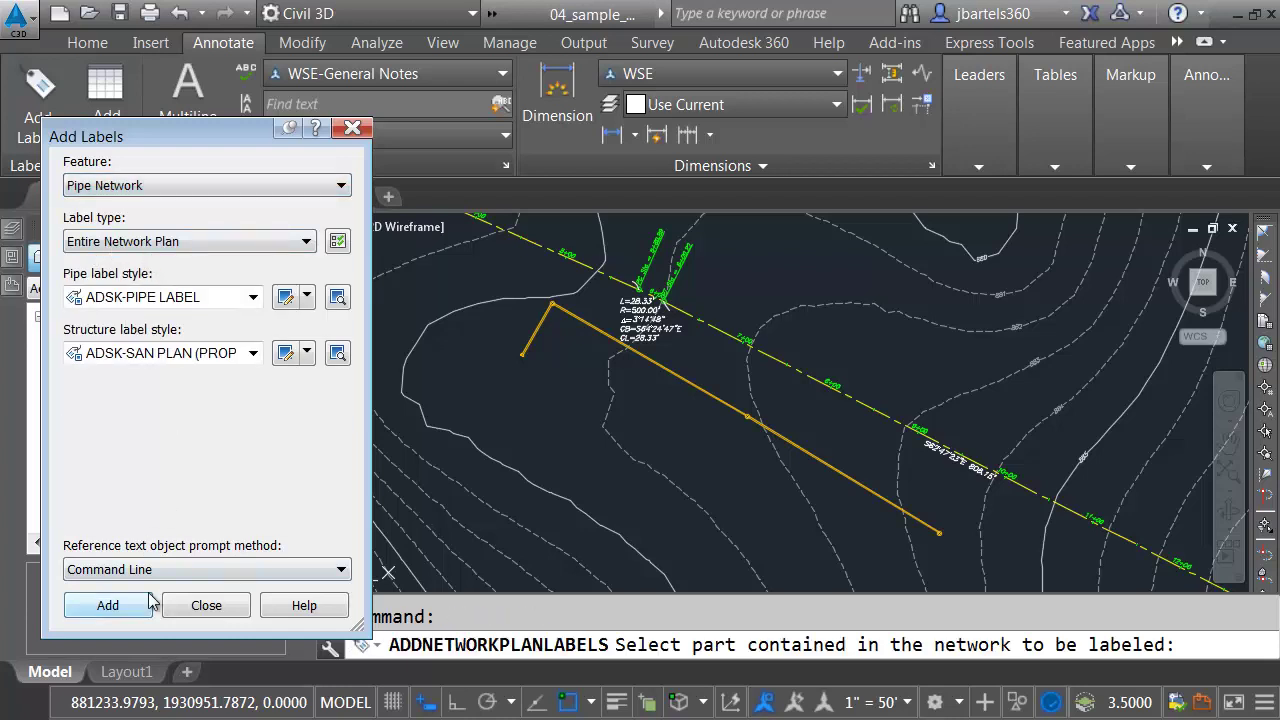
left_click(682, 407)
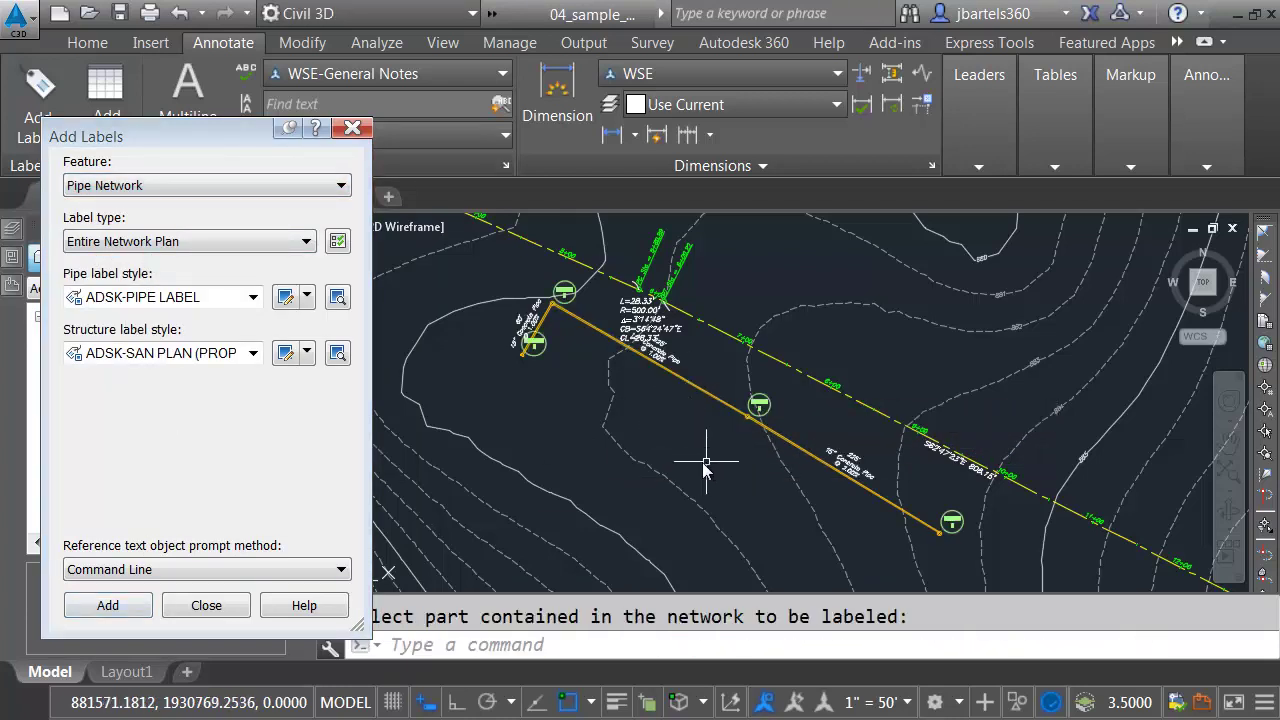
key("Escape")
Flip one pipe label near the alignment to the other side.
left_click(660, 358)
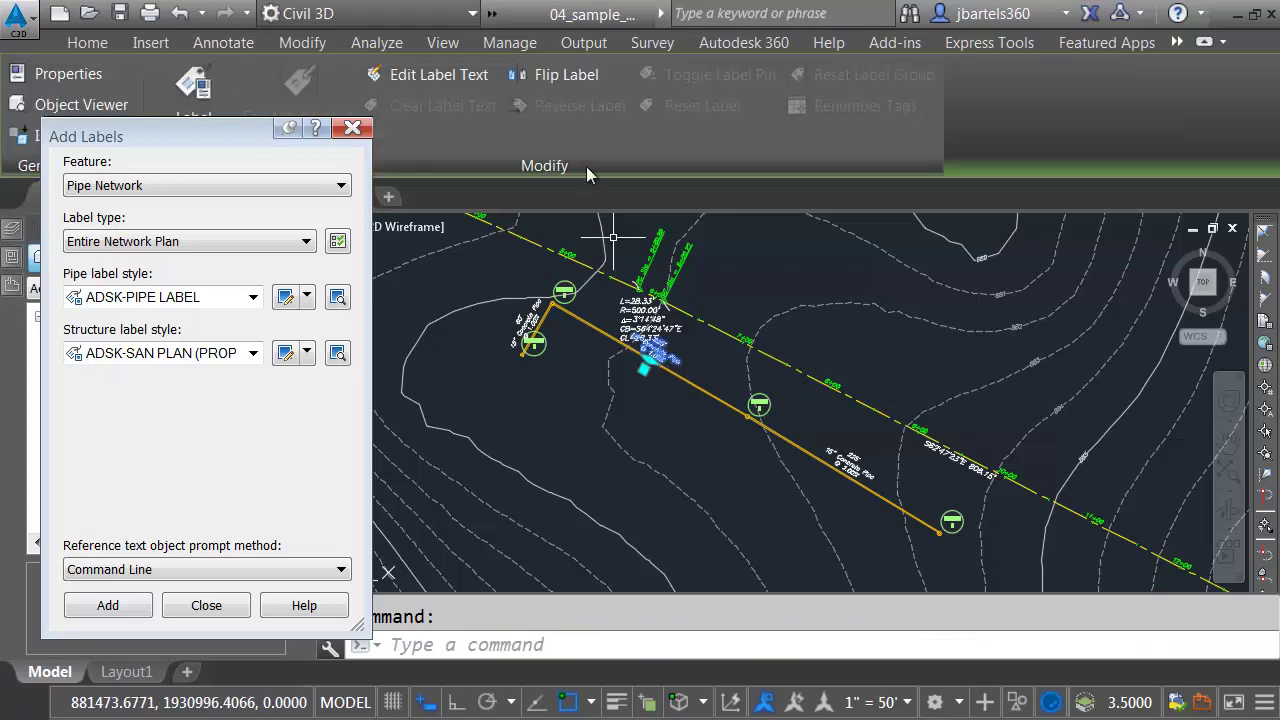
left_click(554, 76)
key("Escape")
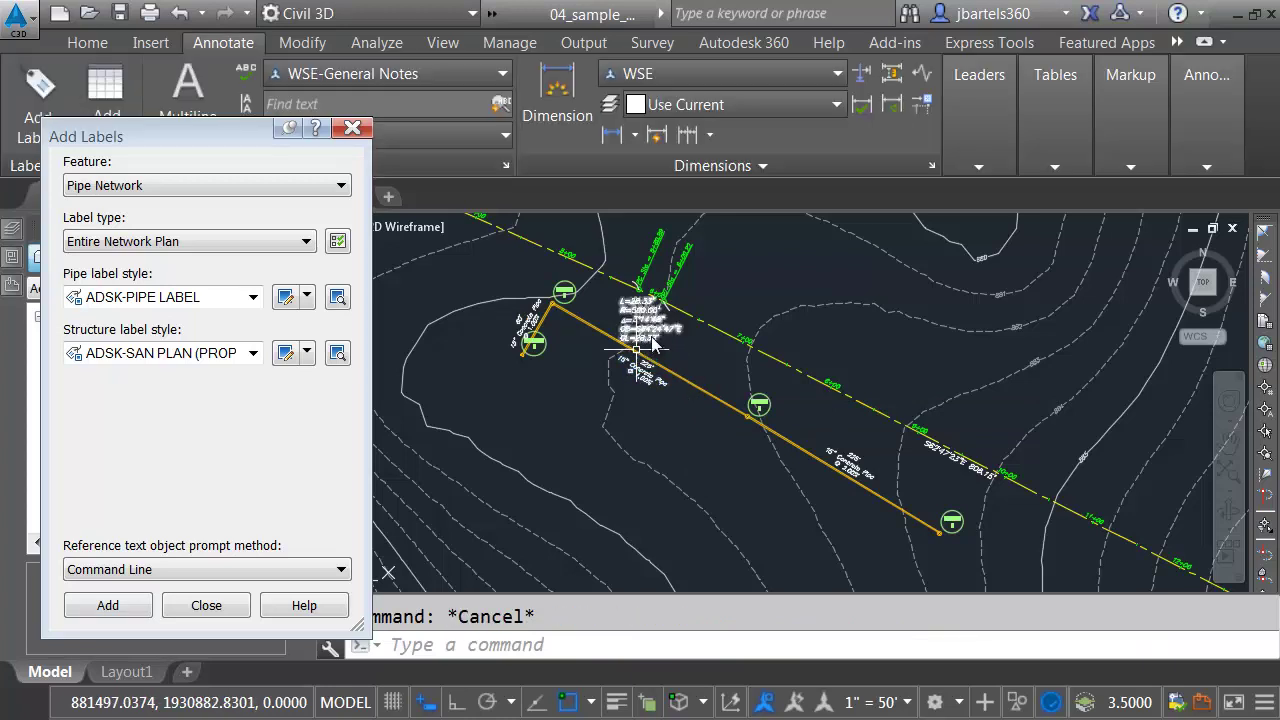
scroll(643, 343, "up", 2)
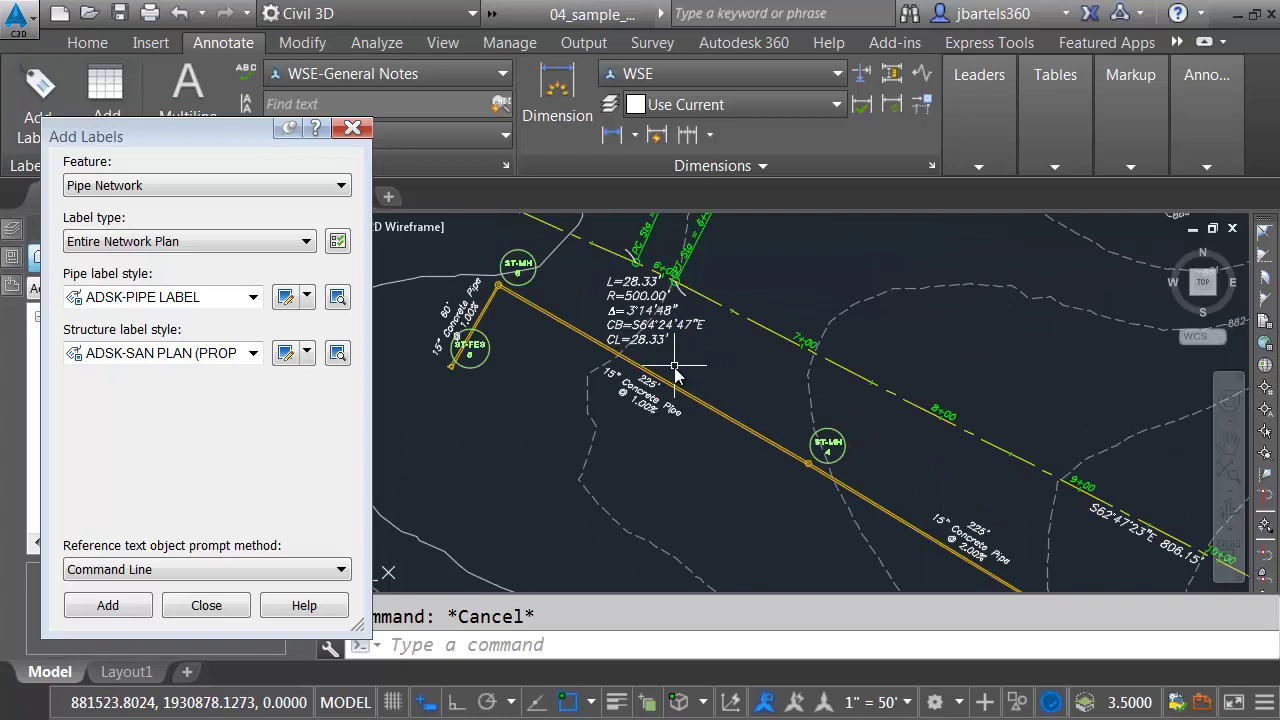
scroll(620, 315, "down", 2)
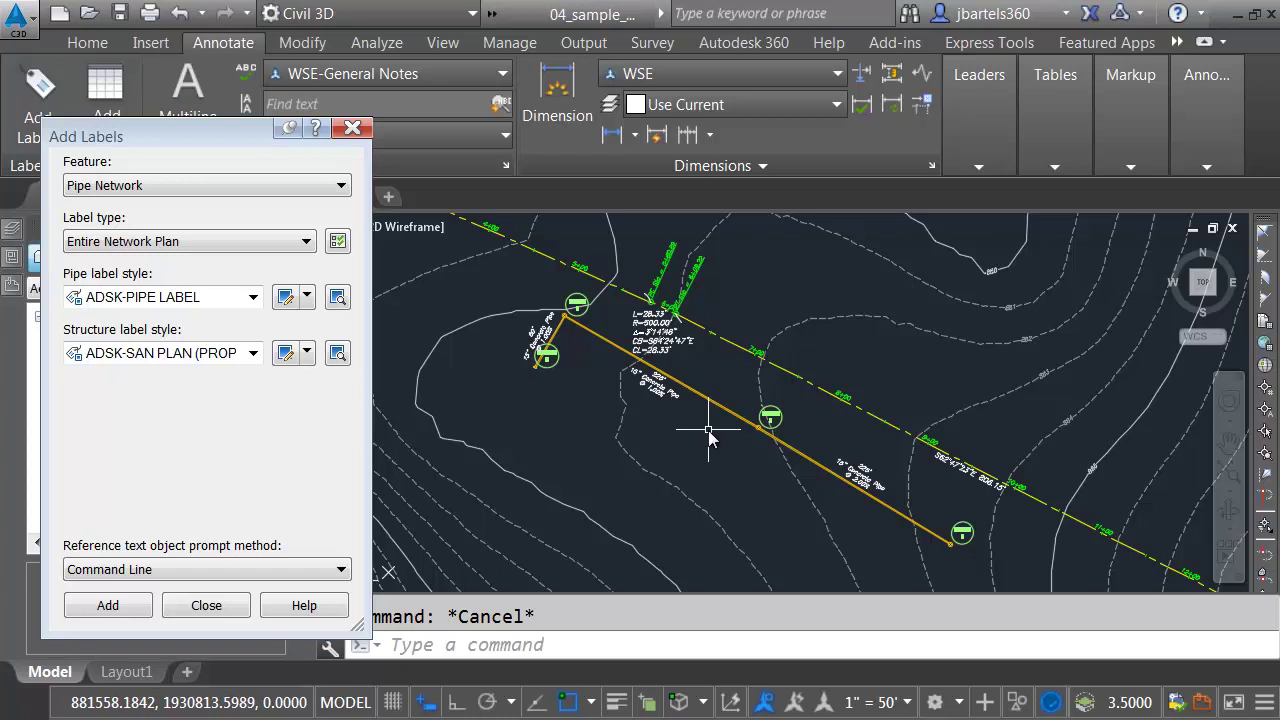
Open the referenced 05_civil_objects drawing and move one pipe end to a new point.
left_click(352, 128)
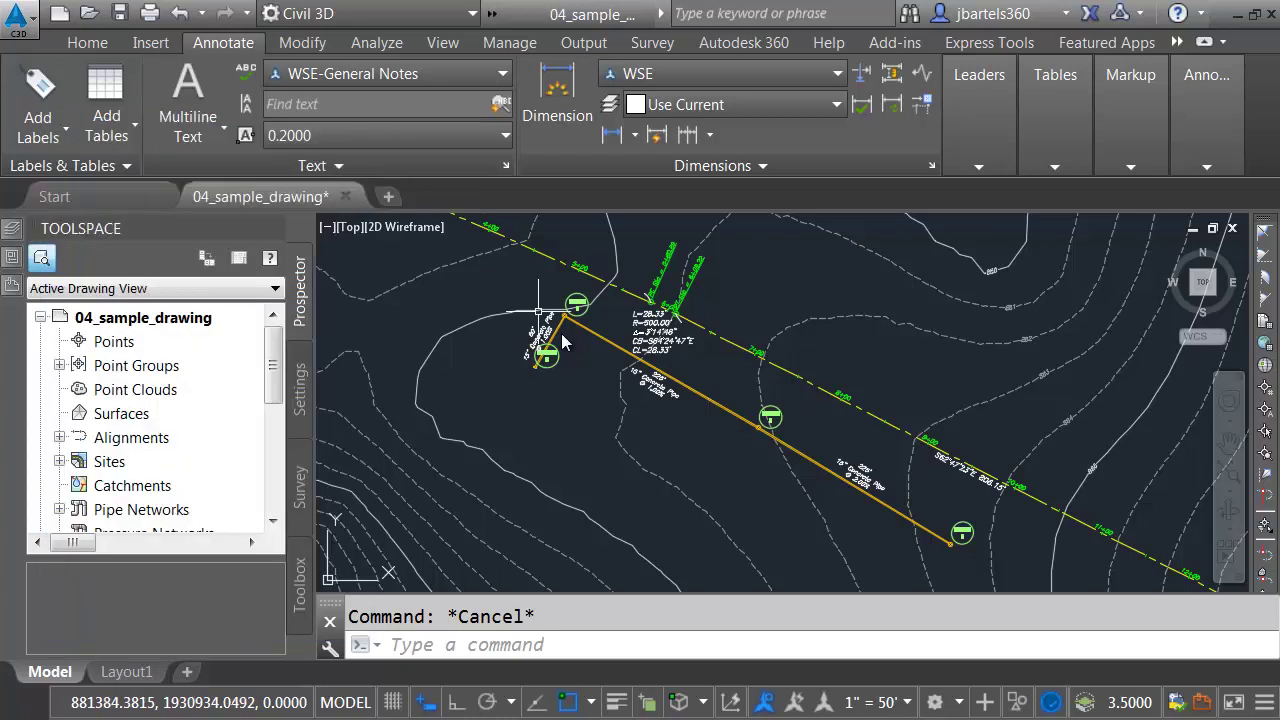
left_click(699, 394)
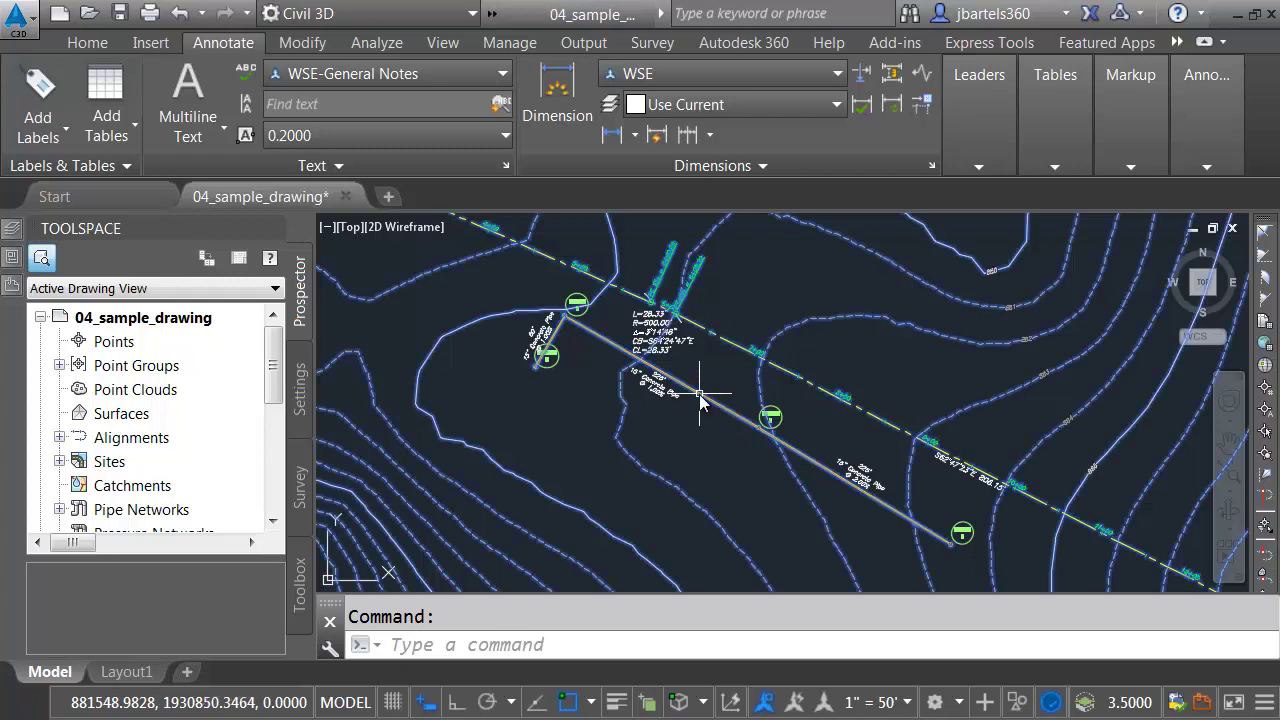
right_click(699, 394)
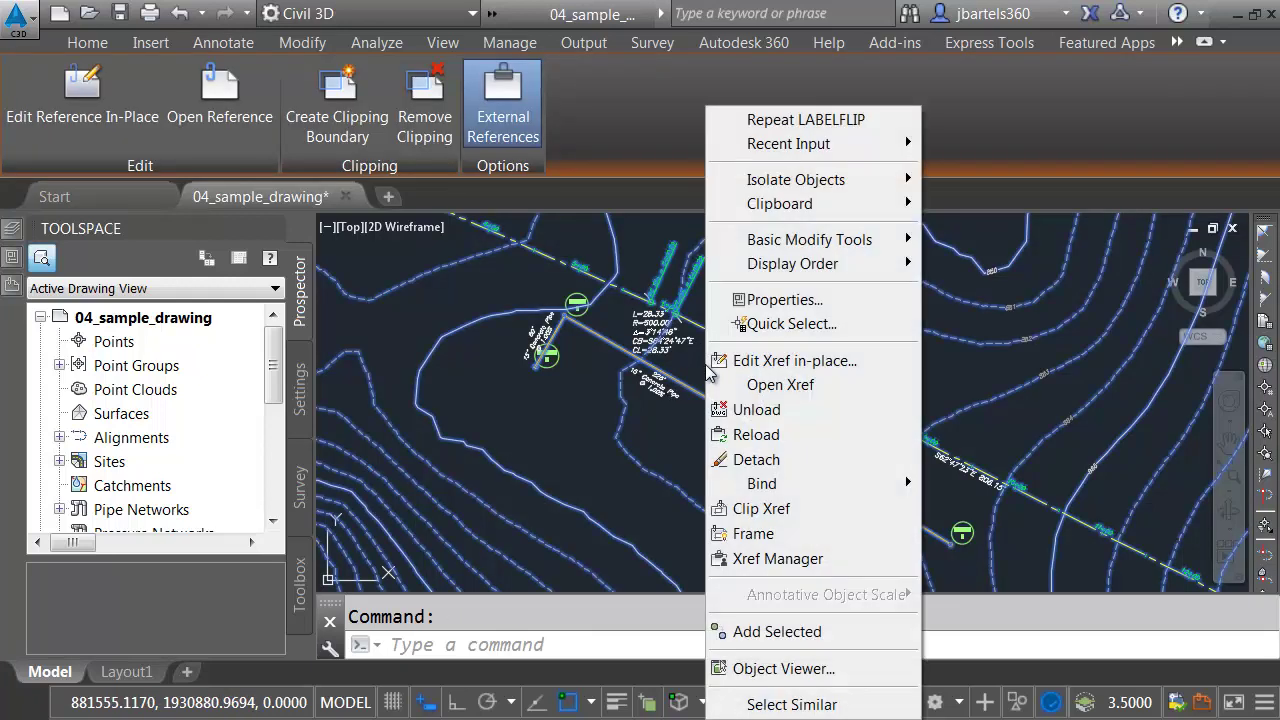
left_click(752, 386)
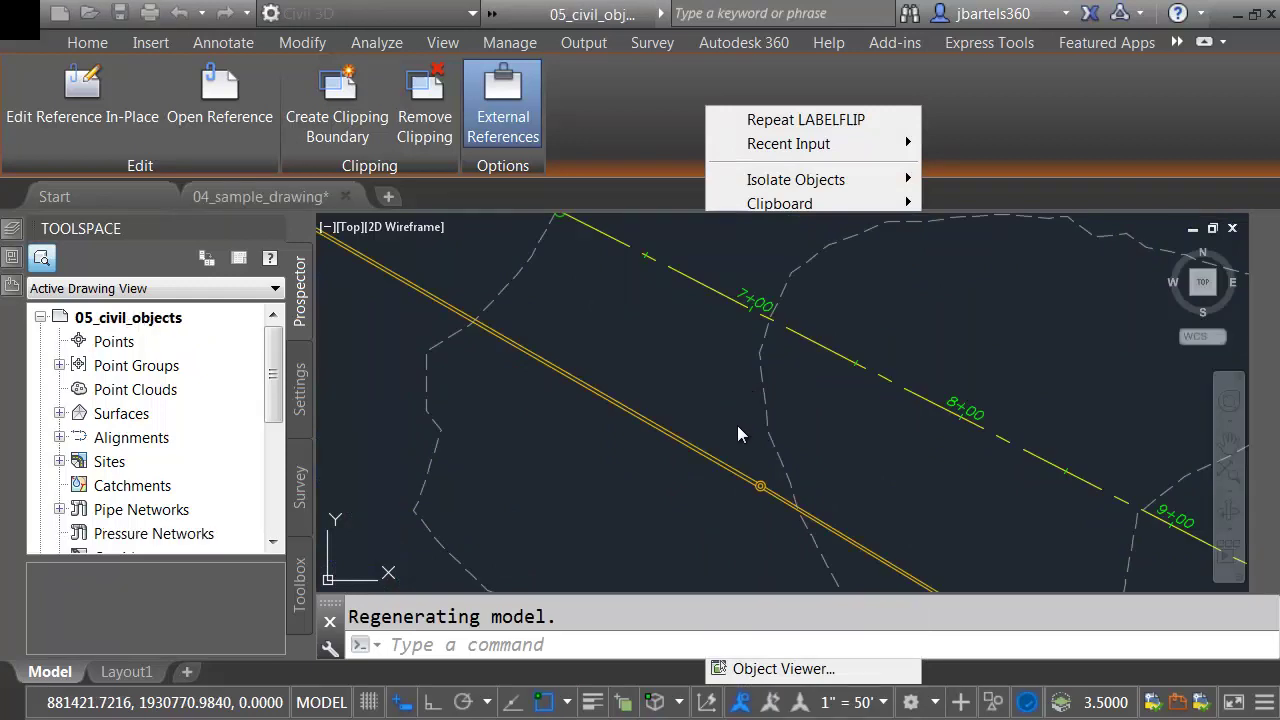
left_click(762, 482)
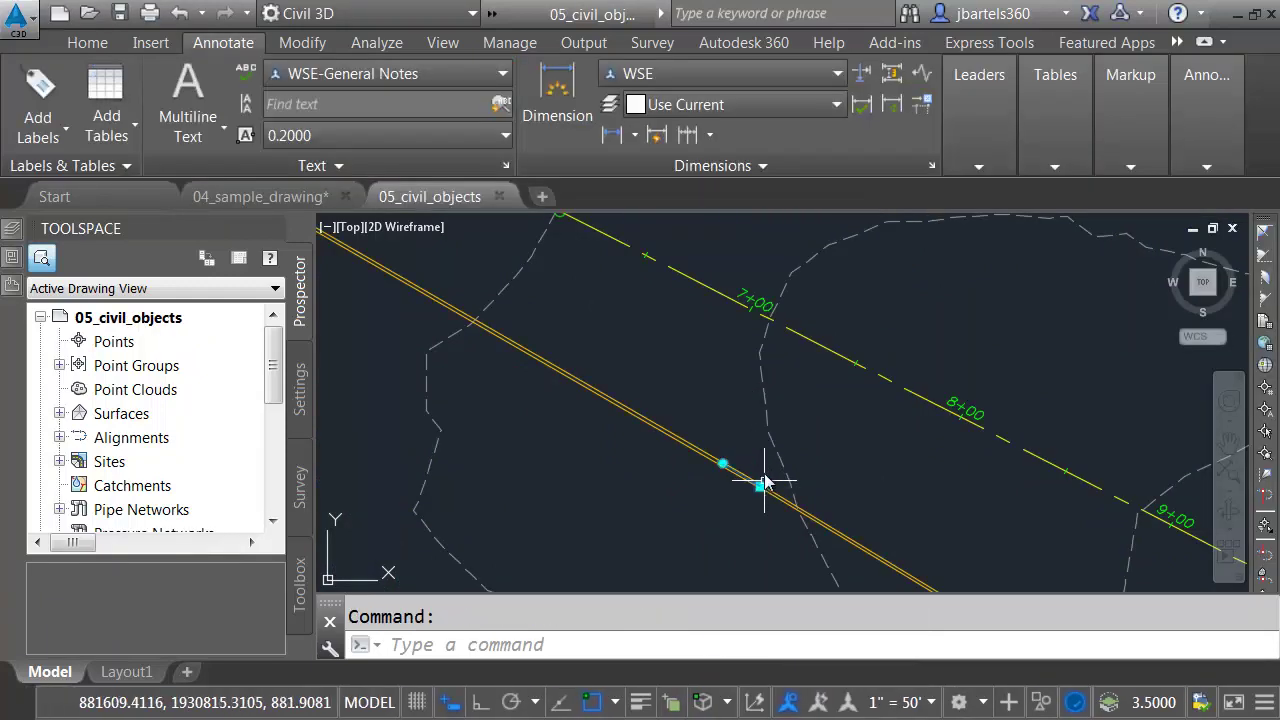
left_click(724, 462)
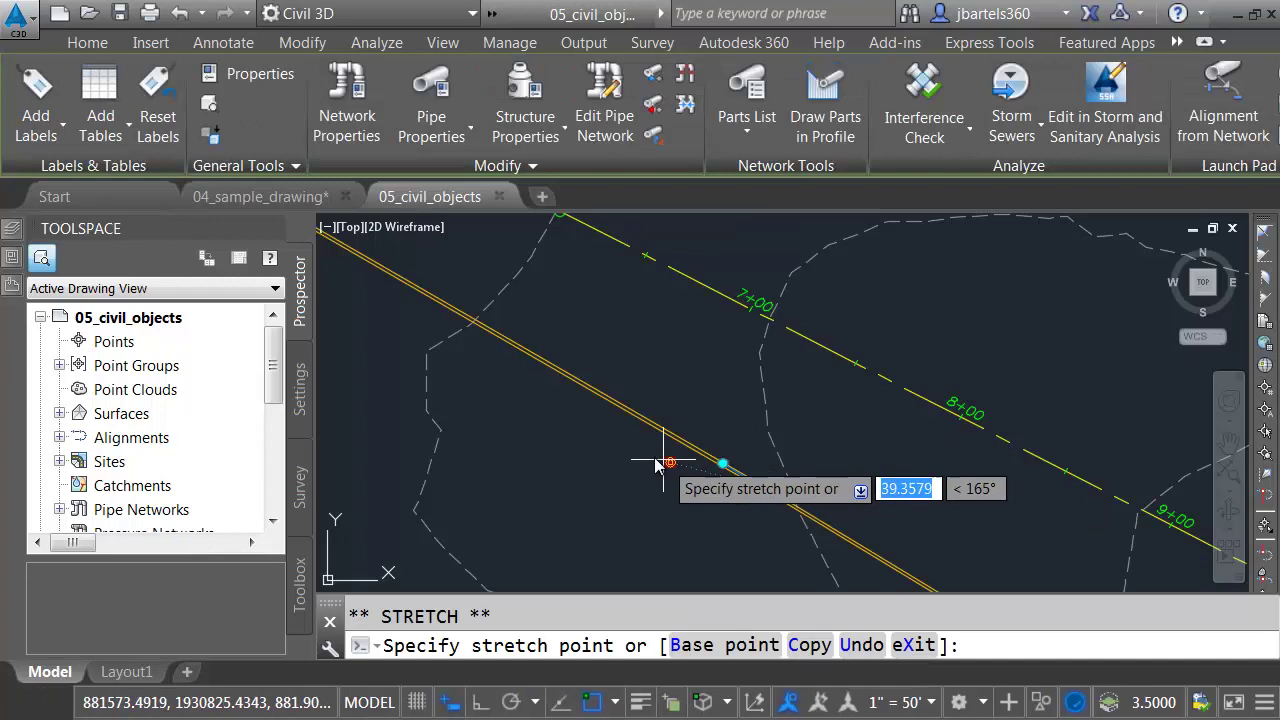
left_click(581, 421)
key("Escape")
key("Escape")
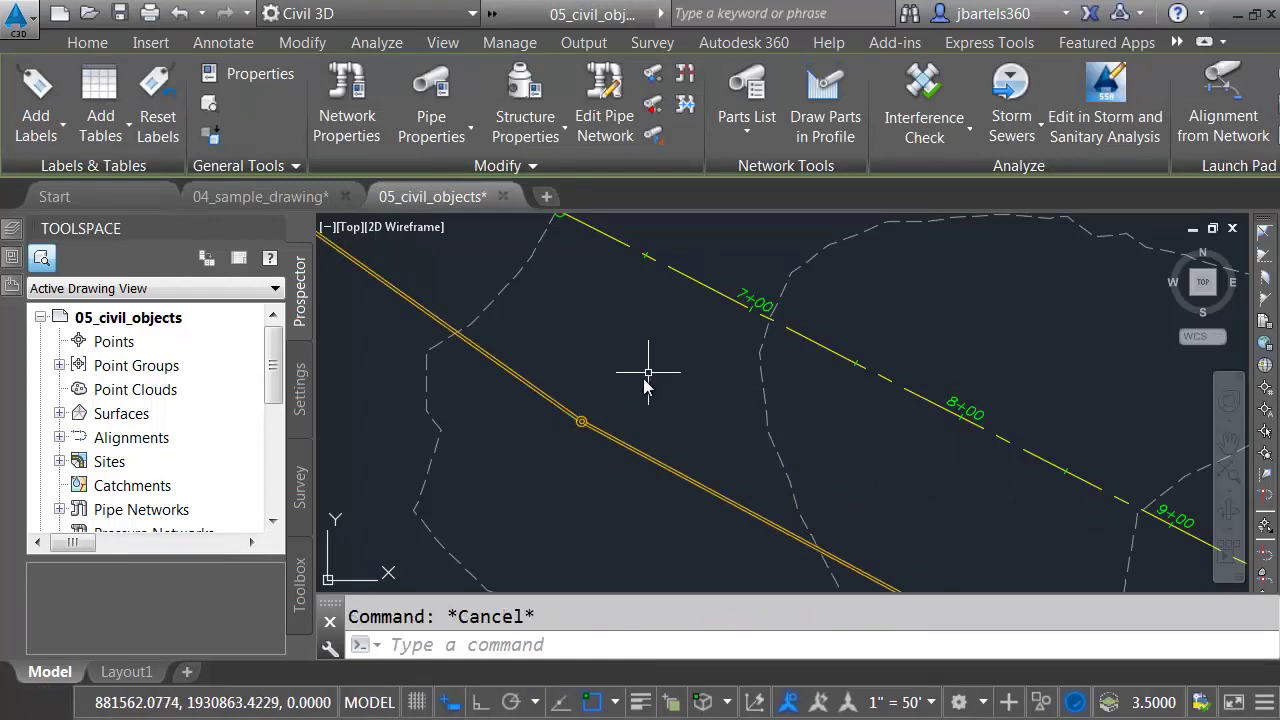
Save 05_civil_objects and reload its reference in 04_sample_drawing.
left_click(121, 13)
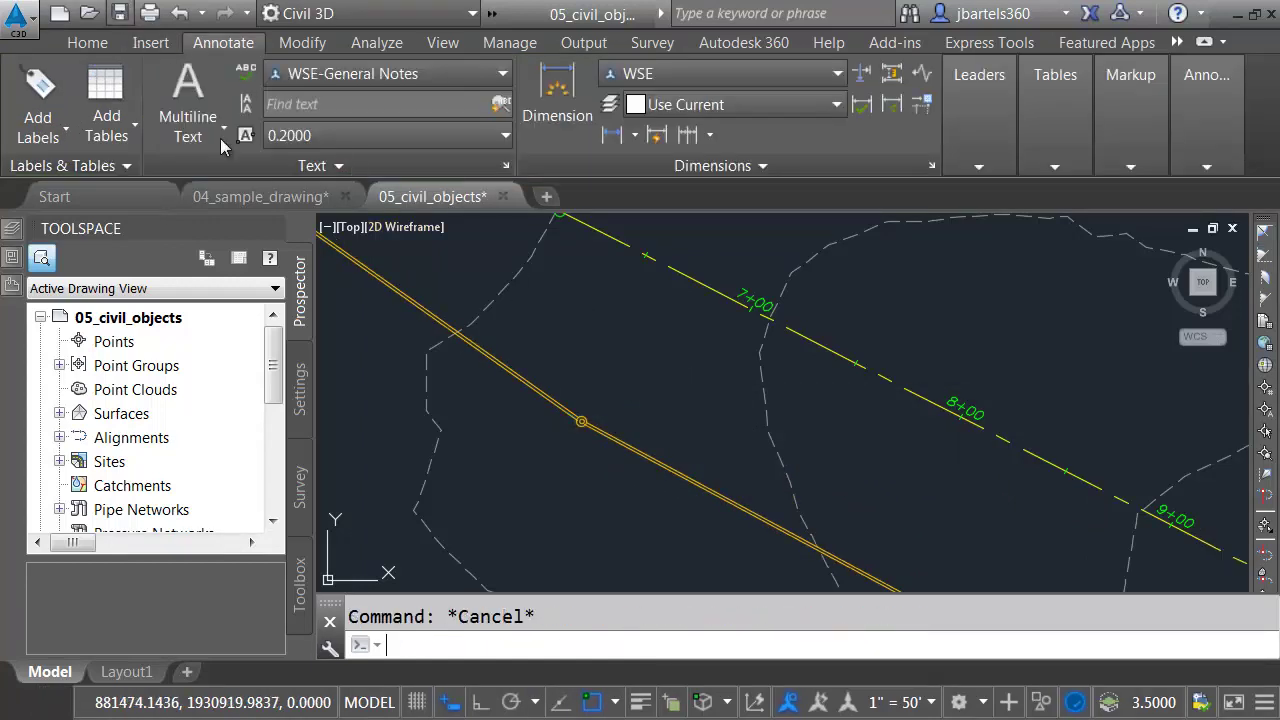
left_click(262, 197)
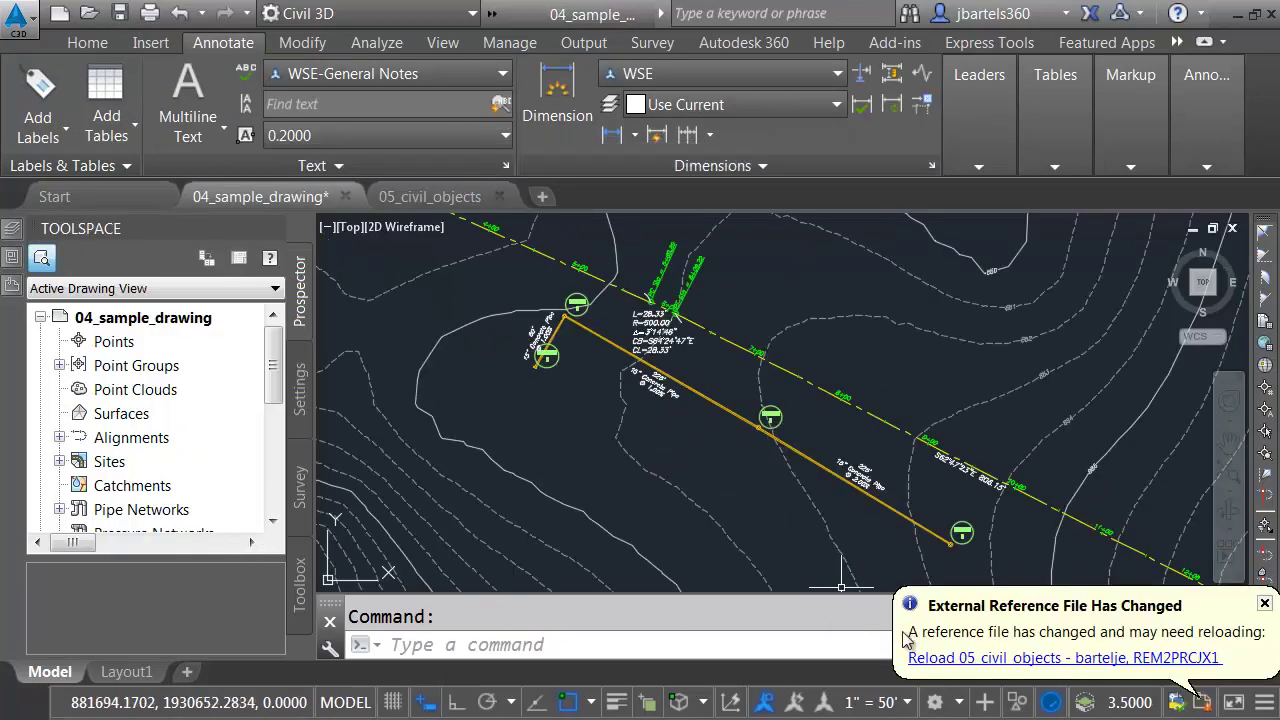
left_click(1000, 658)
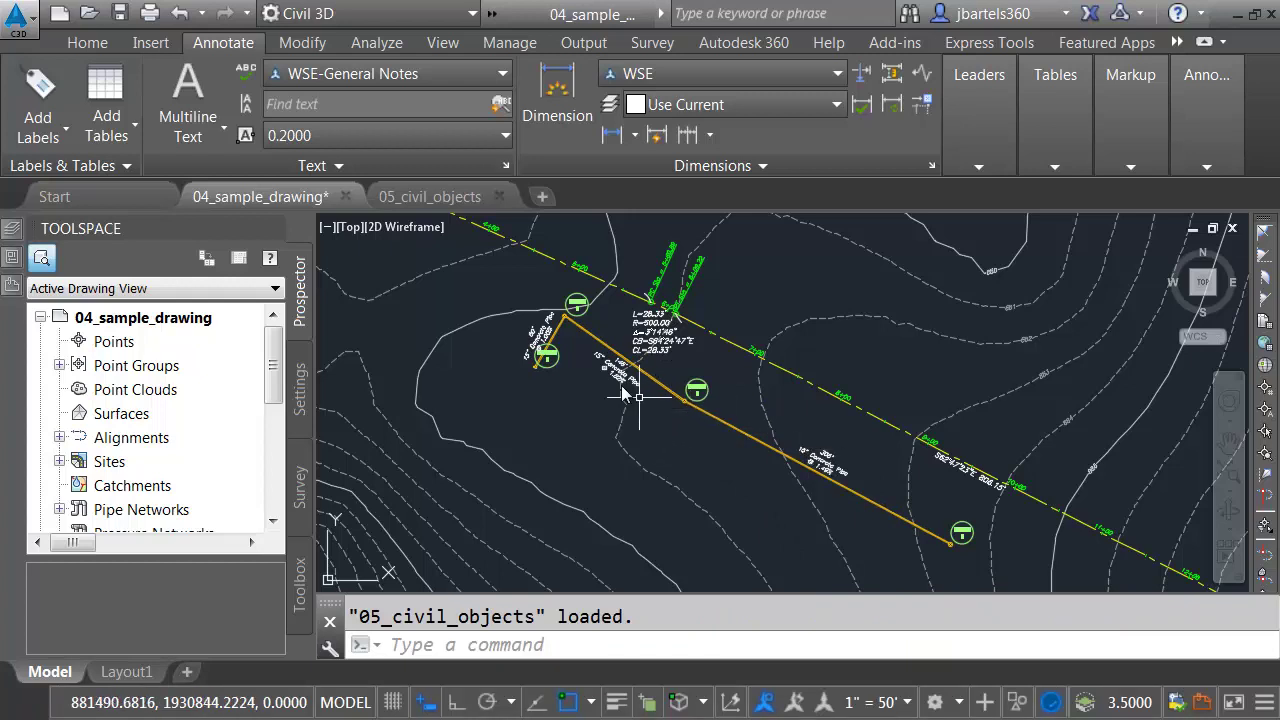
Undo the last five commands in 05_civil_objects.
left_click(446, 199)
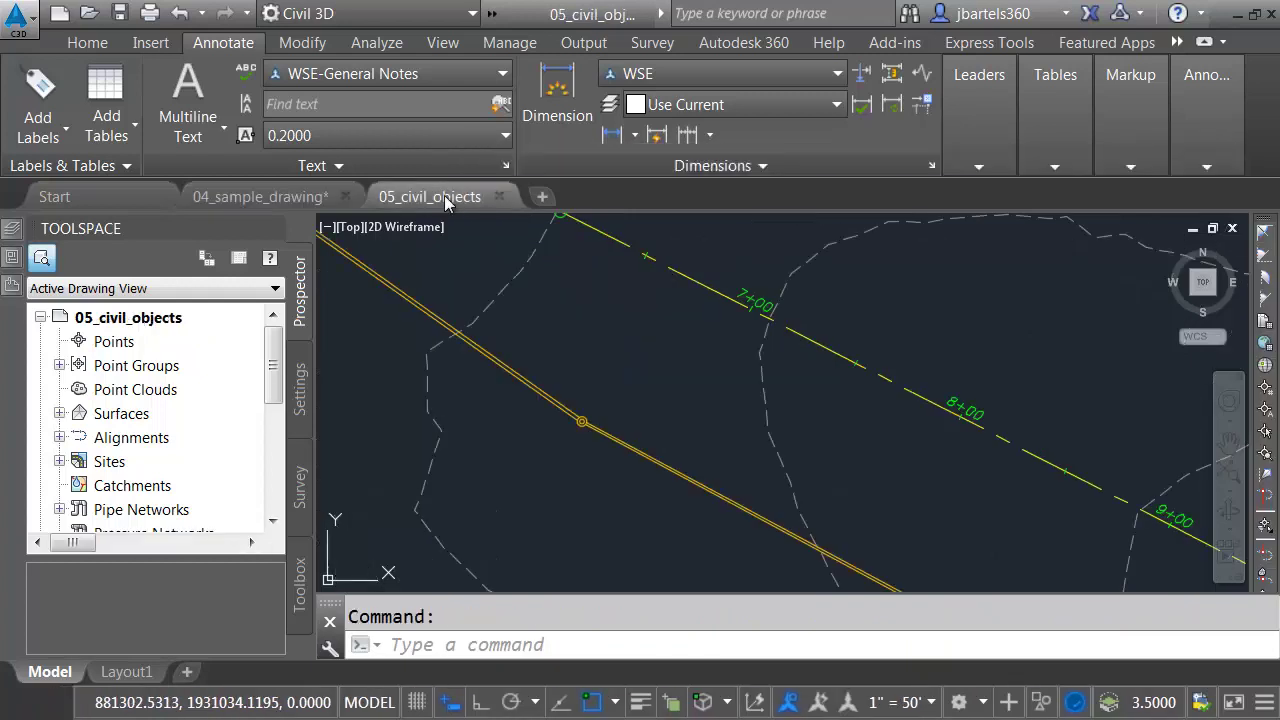
left_click(202, 14)
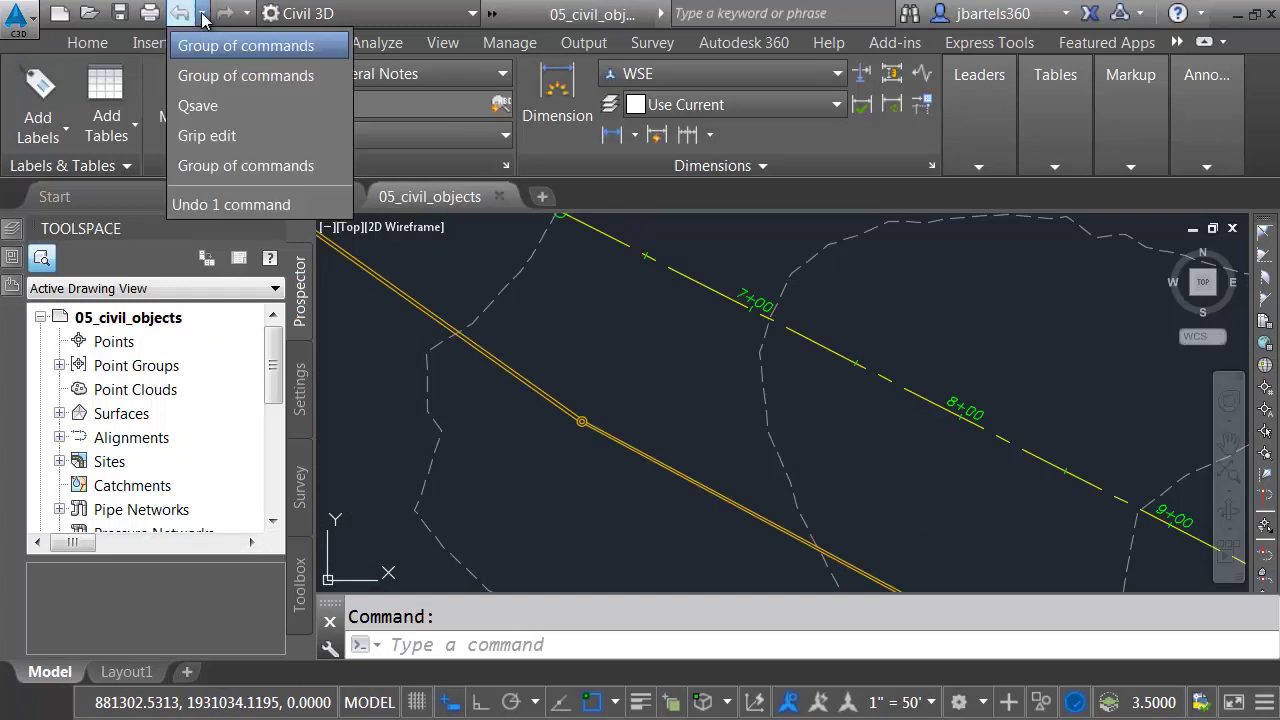
left_click(205, 166)
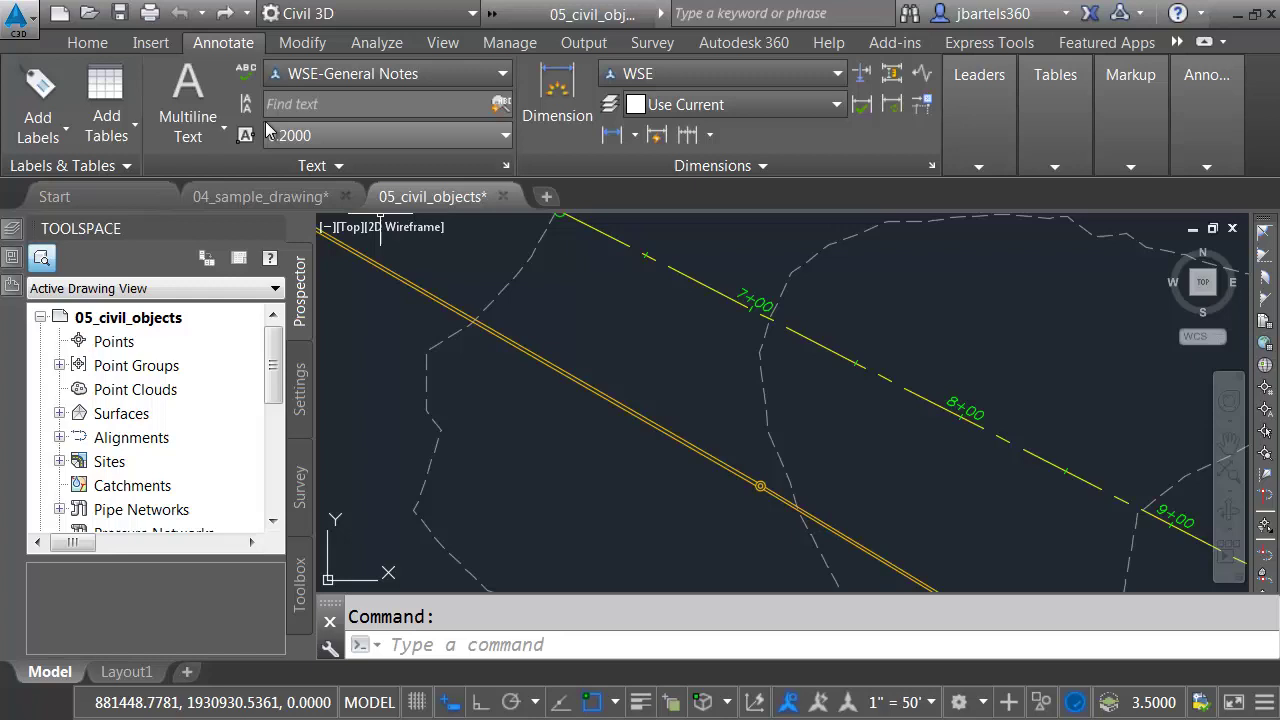
Save and close 05_civil_objects, then reload its reference in 04_sample_drawing.
left_click(119, 13)
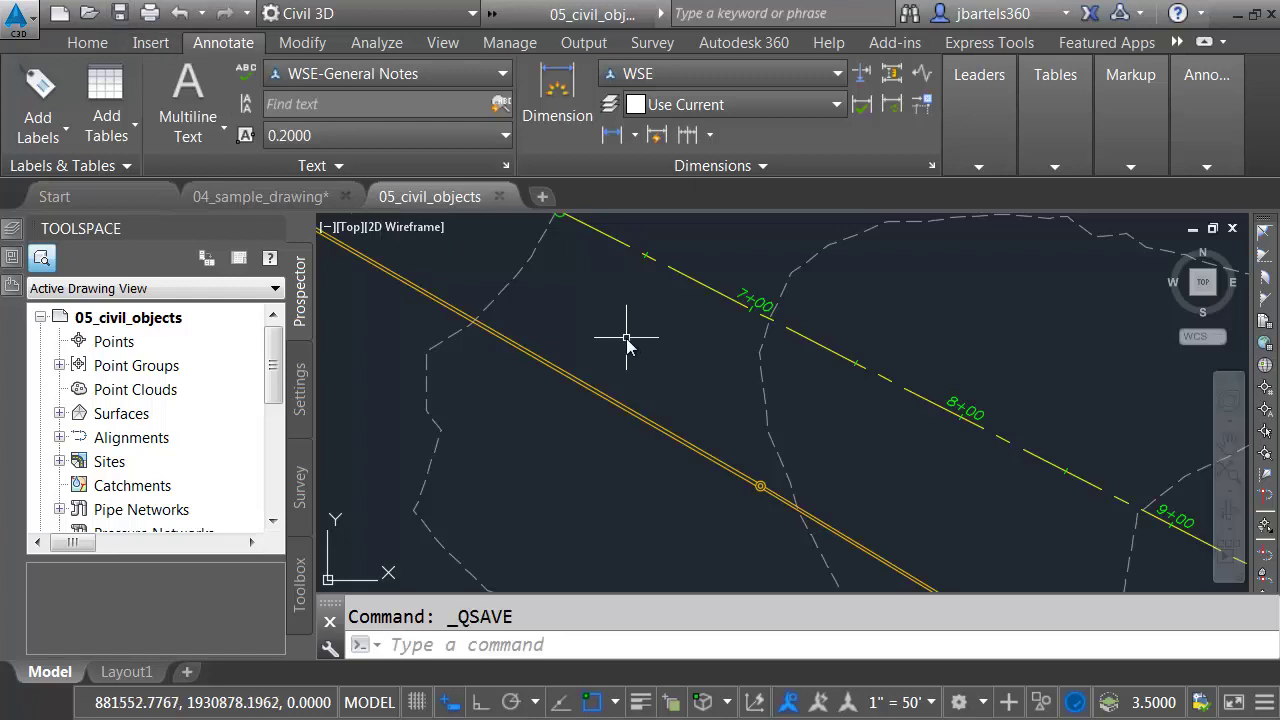
left_click(505, 196)
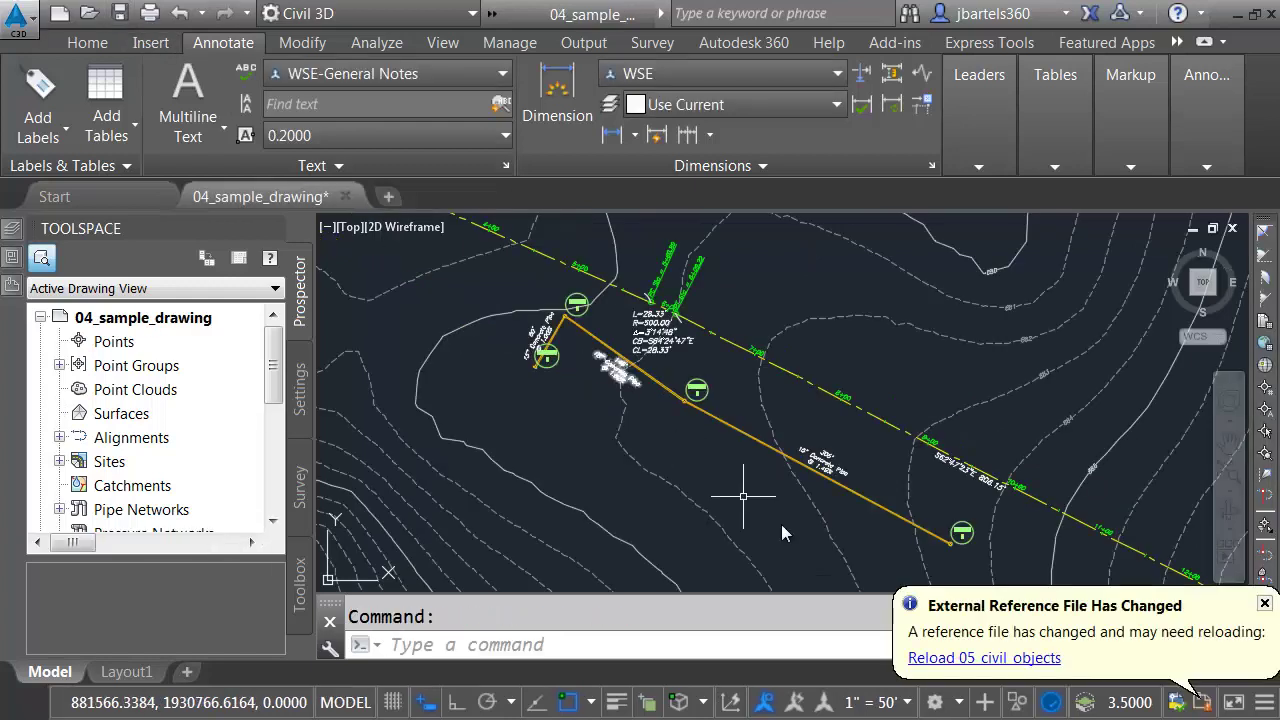
left_click(930, 660)
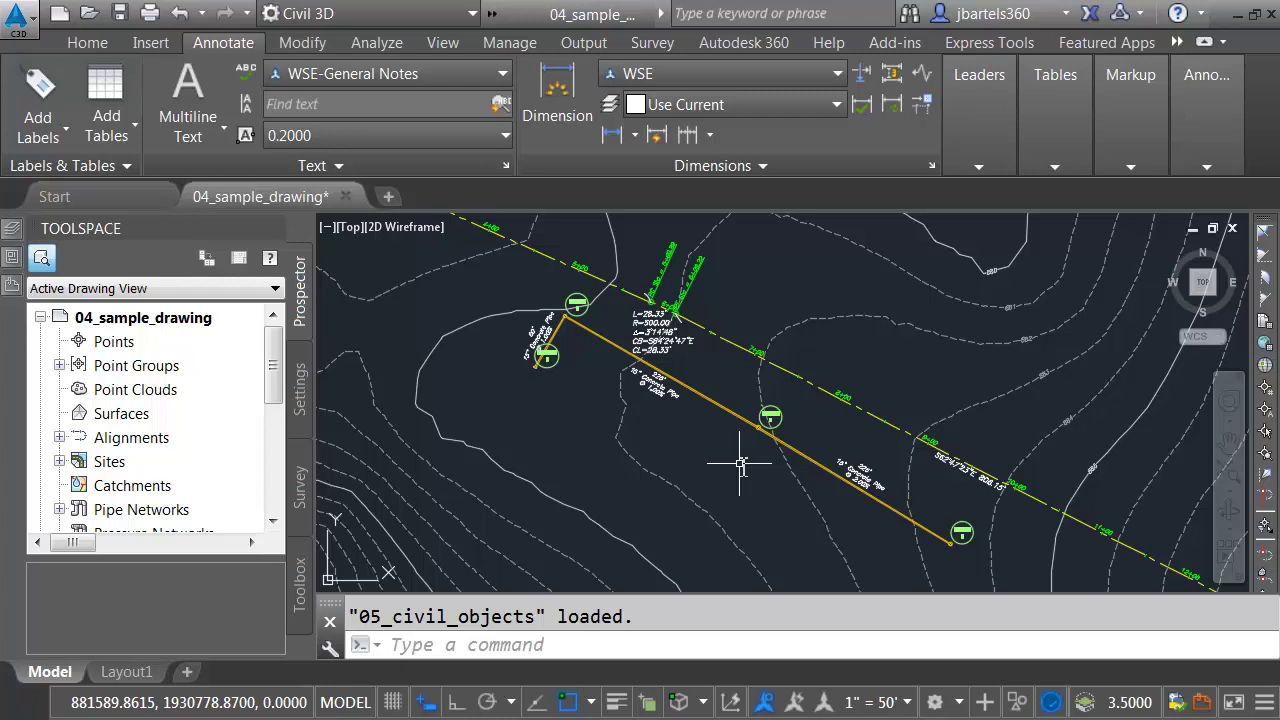
Close 04_sample_drawing without saving and start a new drawing from $sample_template.dwt.
left_click(1233, 229)
left_click(738, 437)
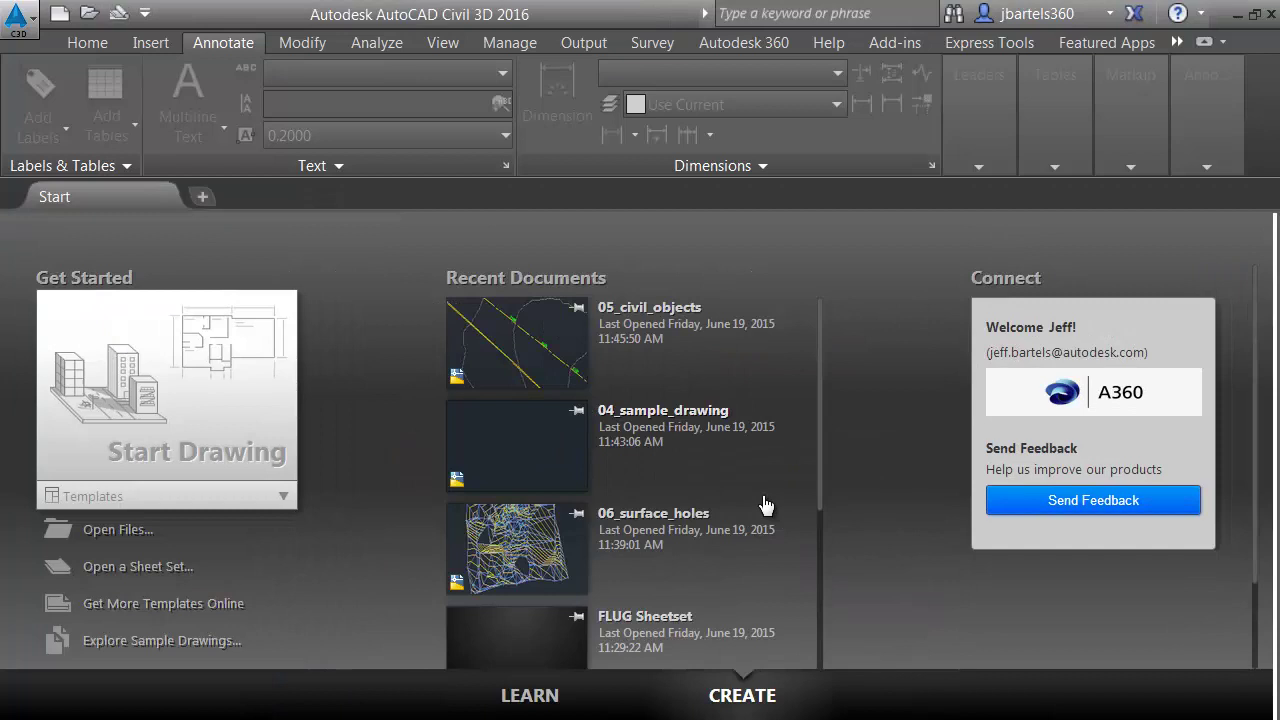
left_click(17, 22)
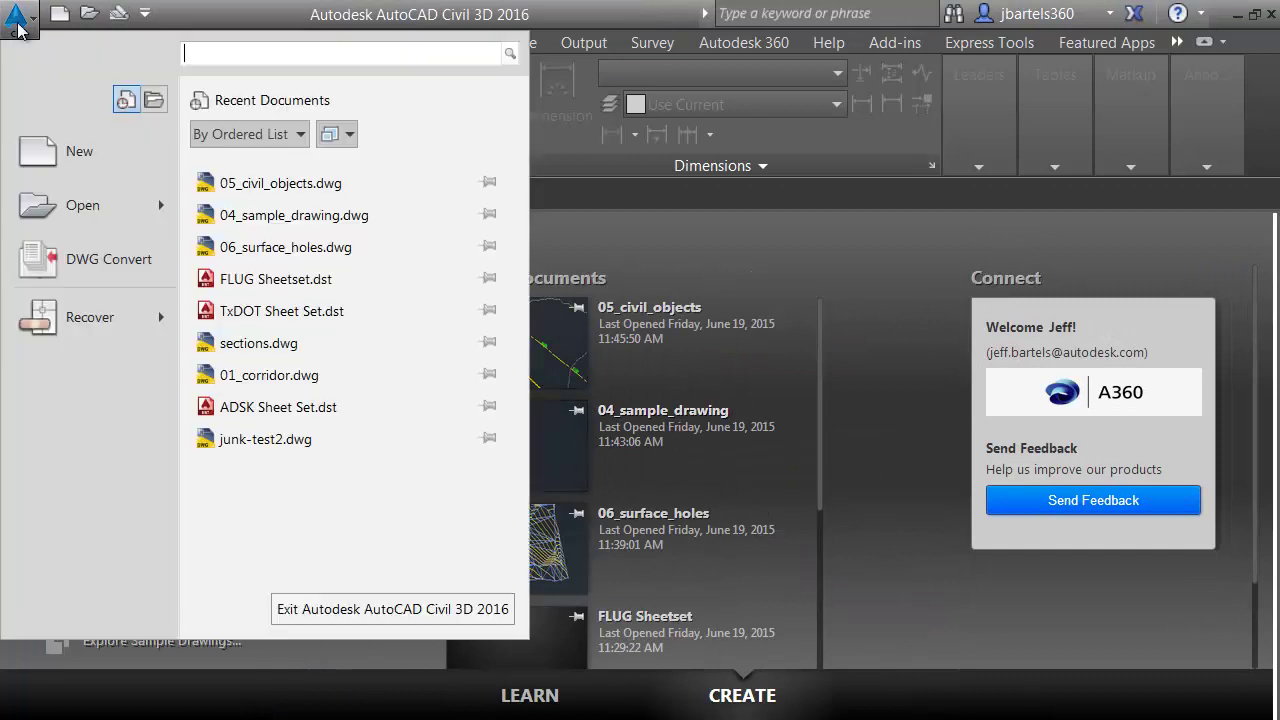
left_click(62, 147)
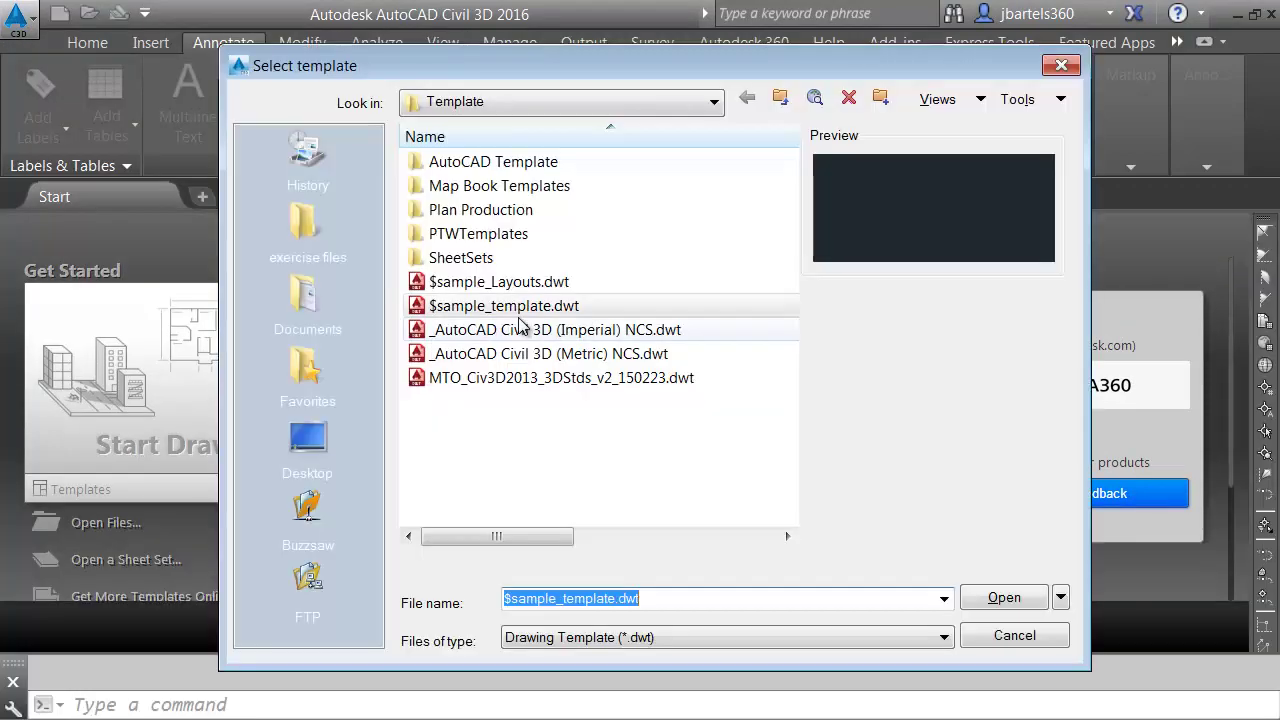
left_click(512, 312)
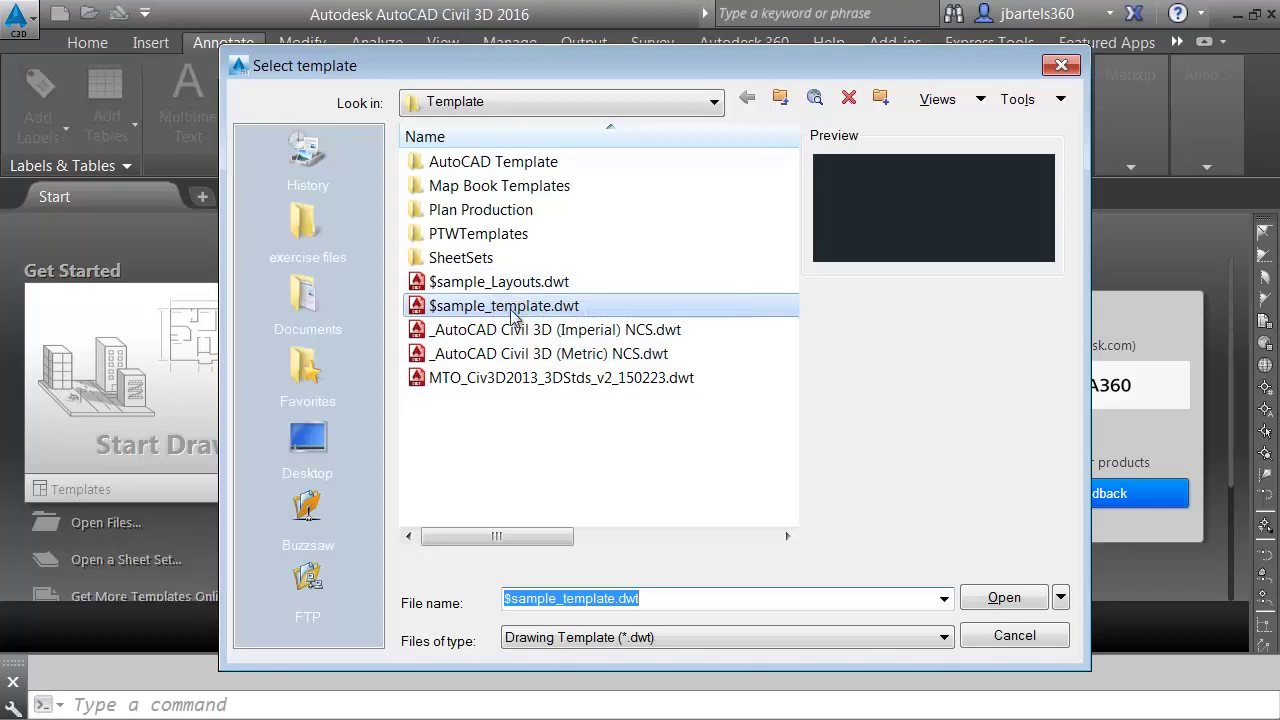
left_click(1004, 597)
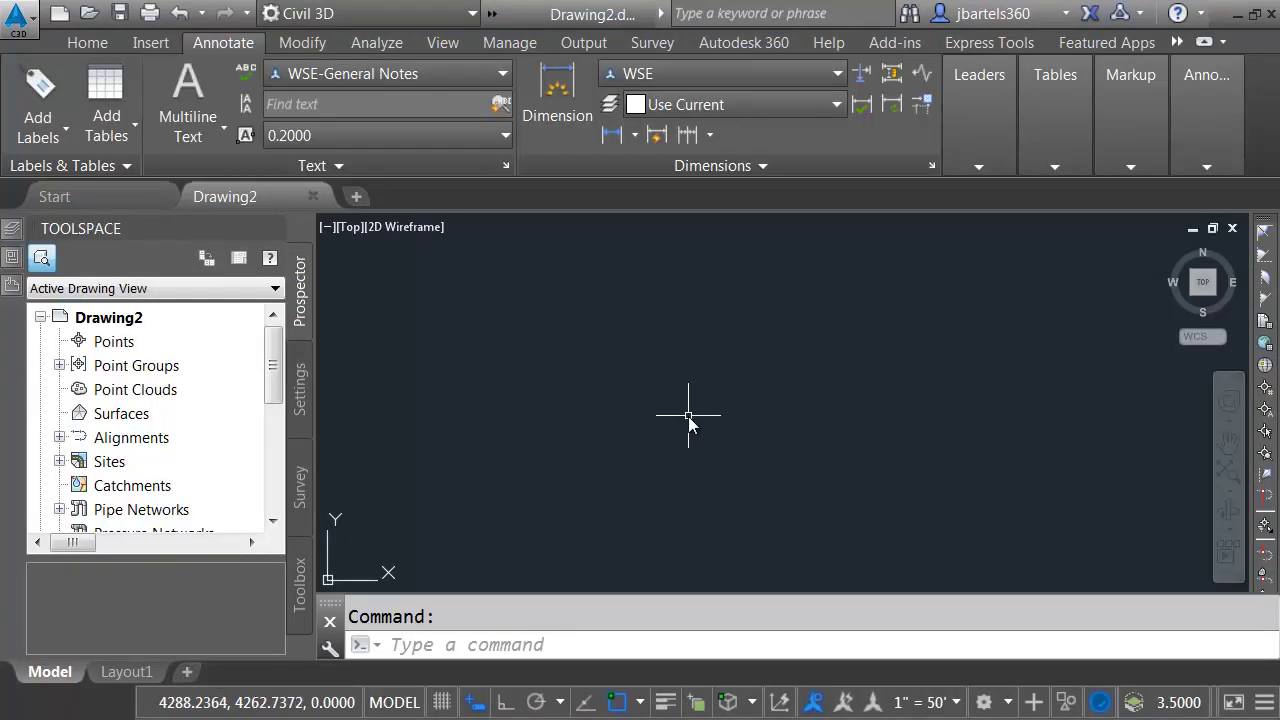
Save the new drawing as sections.dwg, replacing the existing file.
left_click(492, 15)
left_click(497, 46)
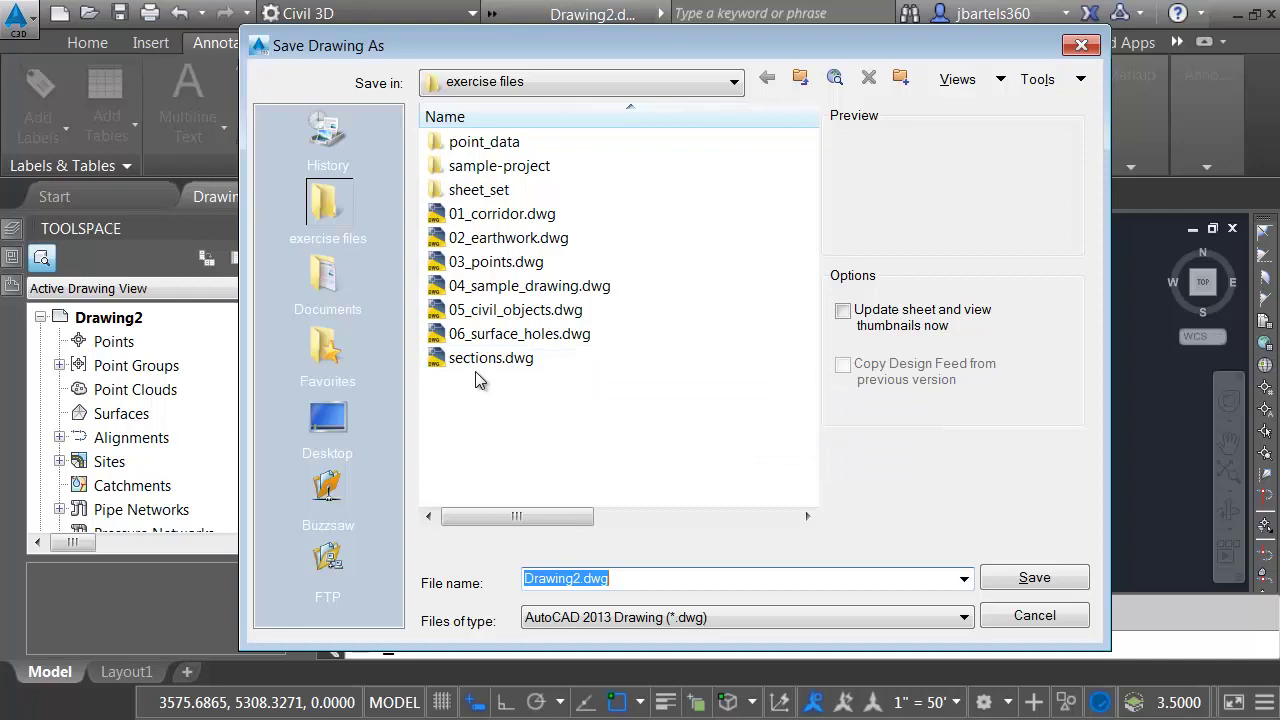
left_click(441, 364)
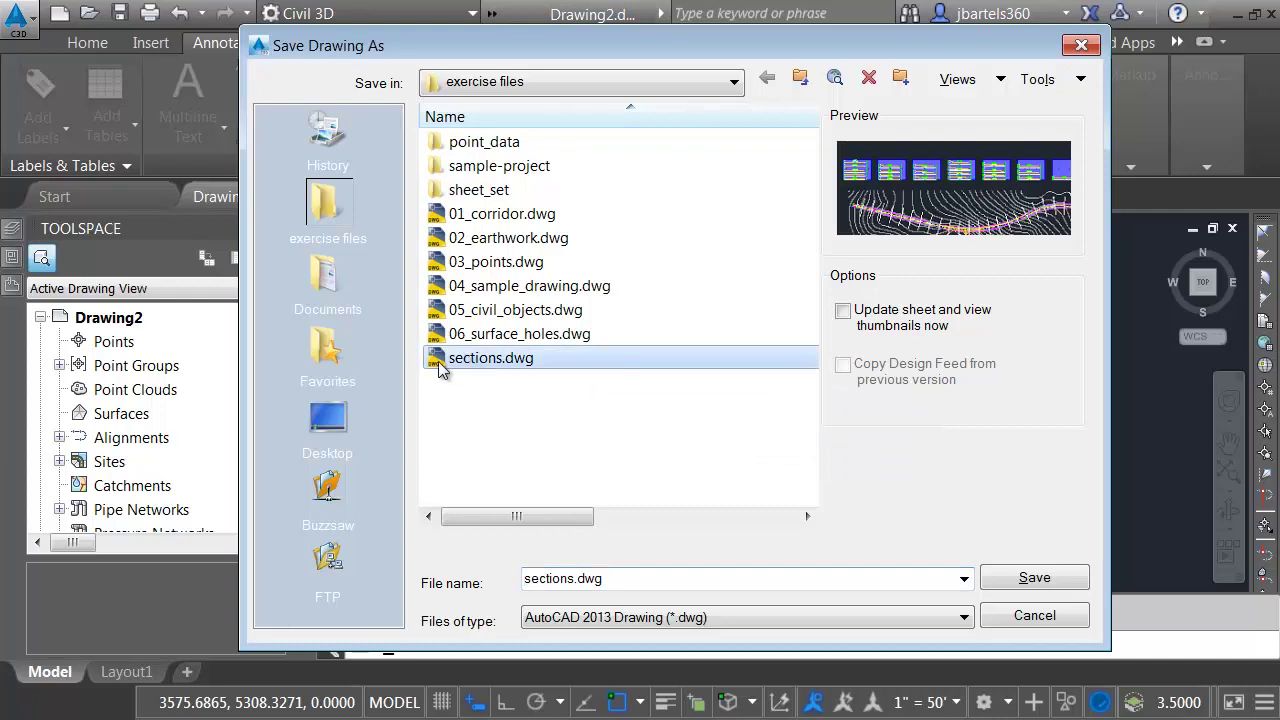
left_click(1020, 583)
left_click(660, 424)
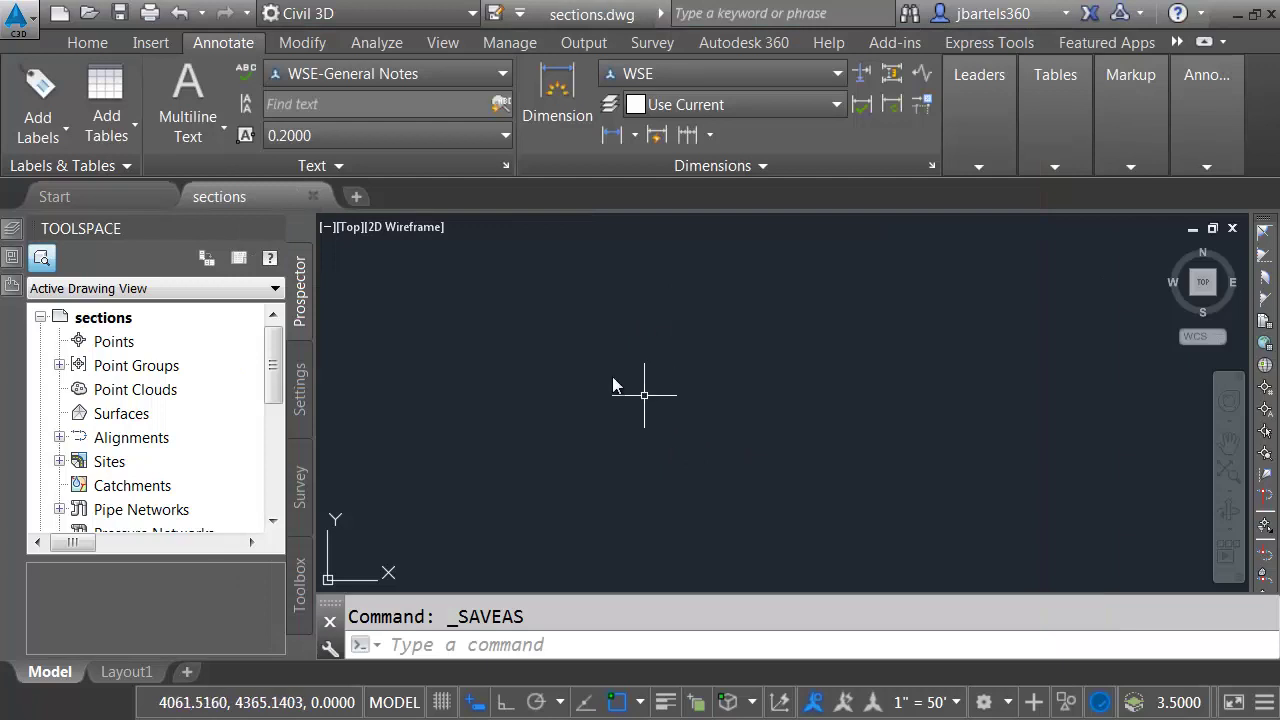
left_click(88, 14)
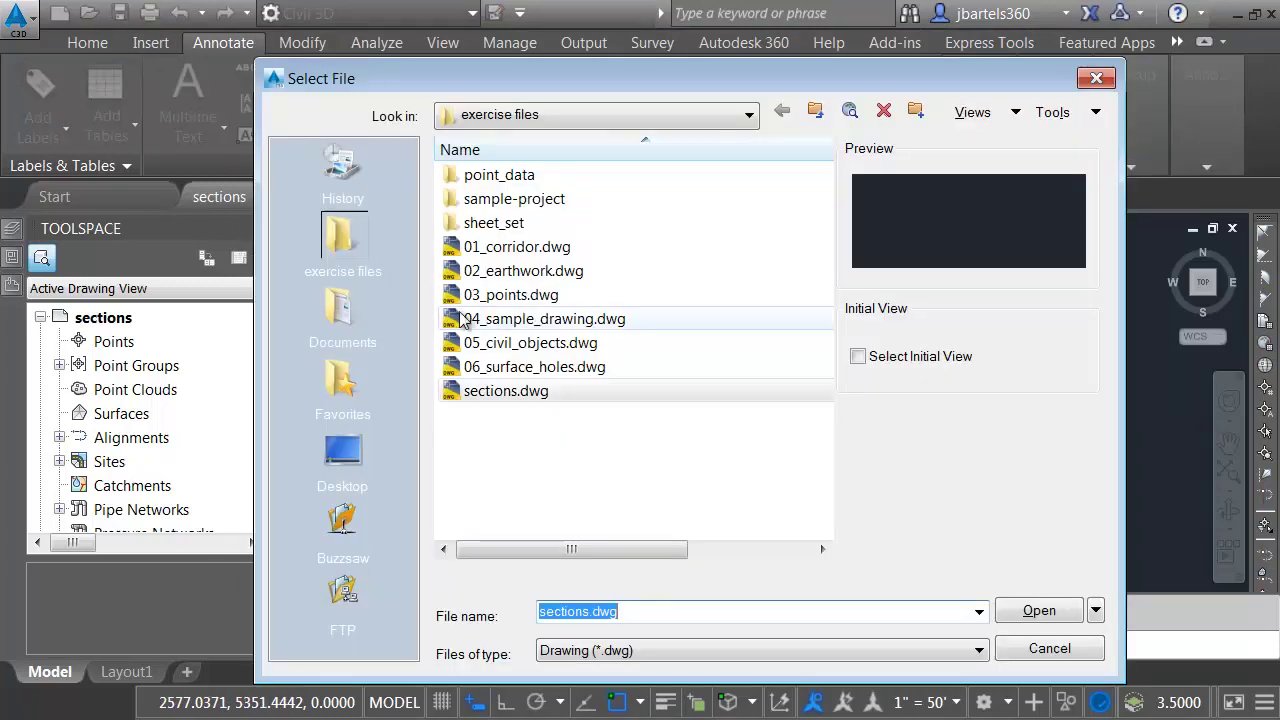
left_click(520, 247)
left_click(1012, 610)
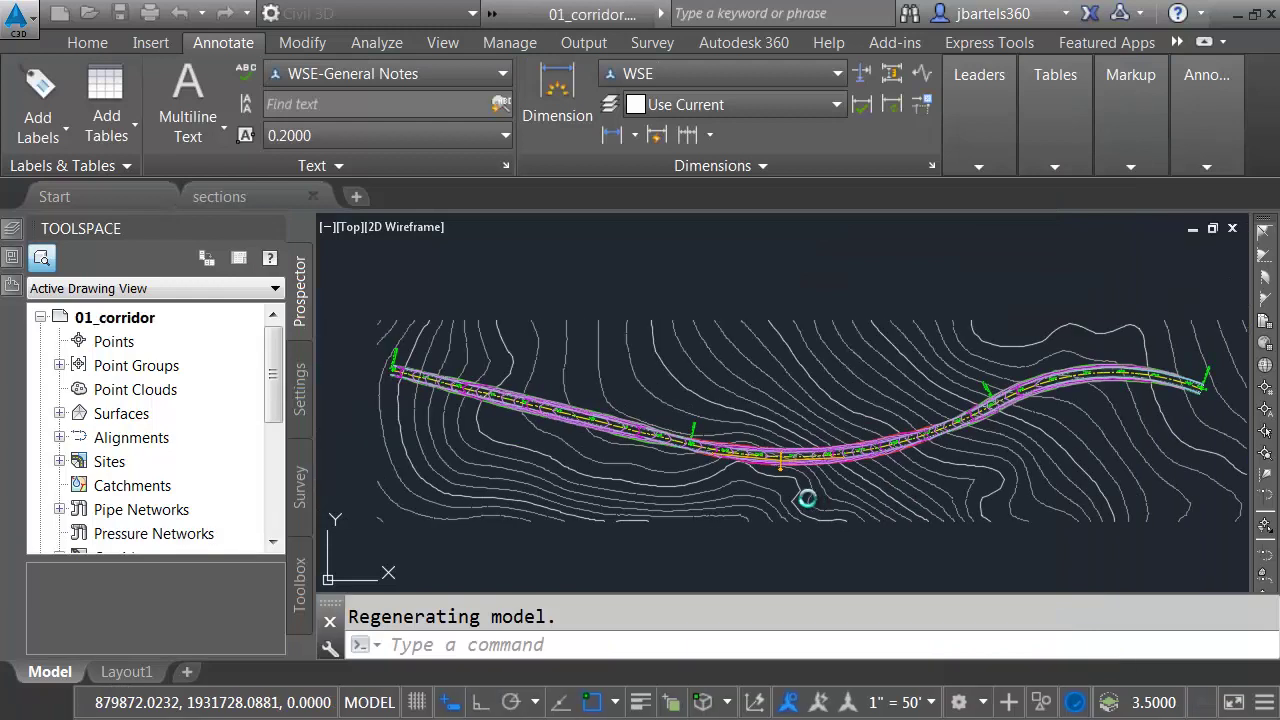
scroll(590, 395, "up", 5)
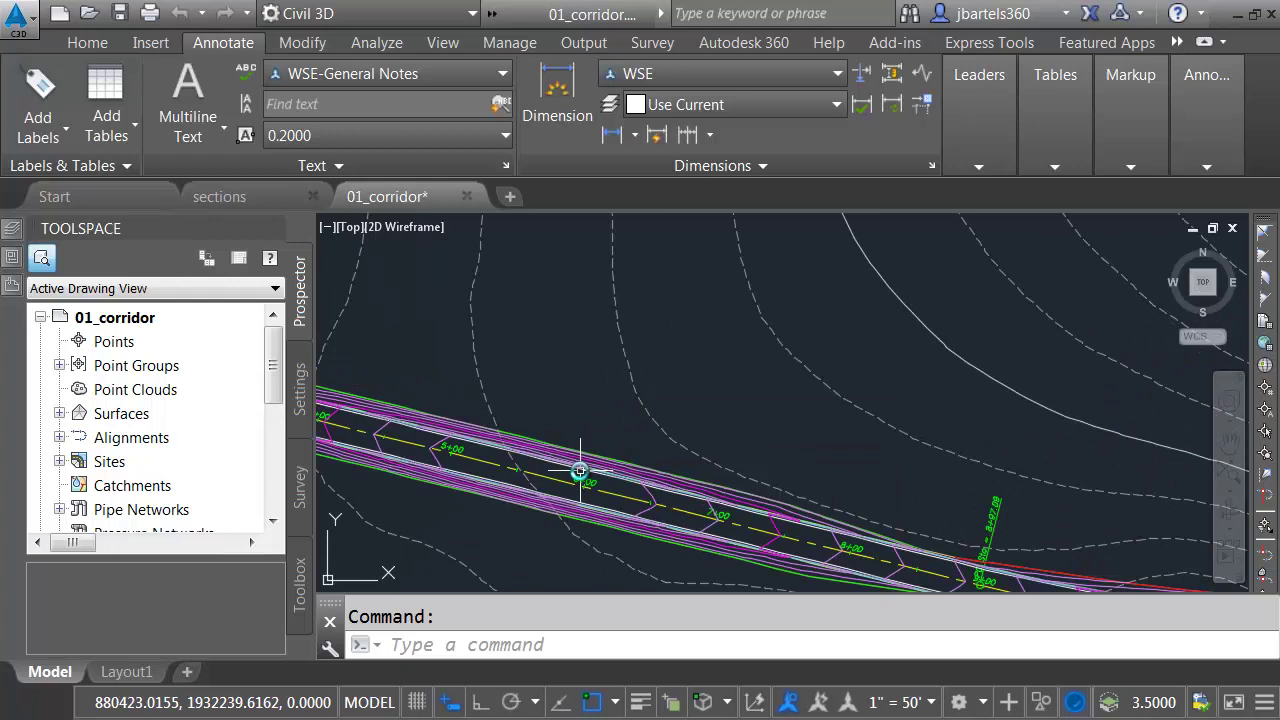
scroll(575, 468, "up", 4)
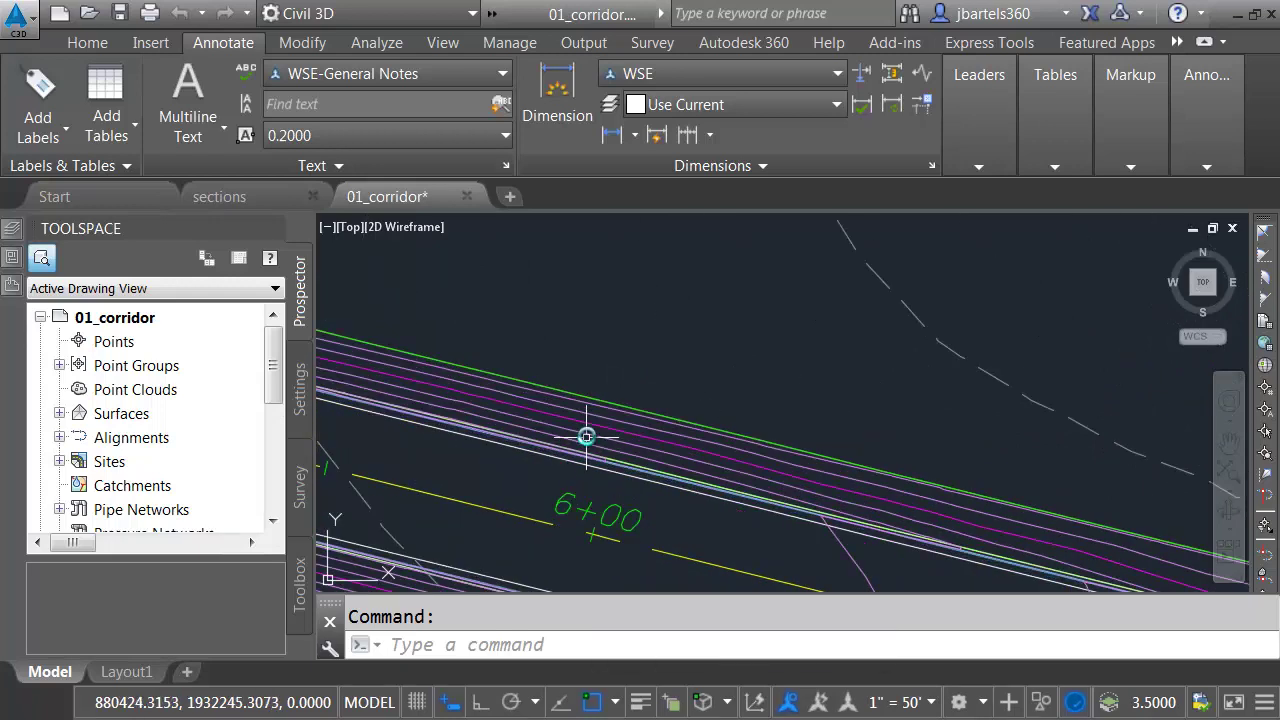
scroll(602, 415, "down", 4)
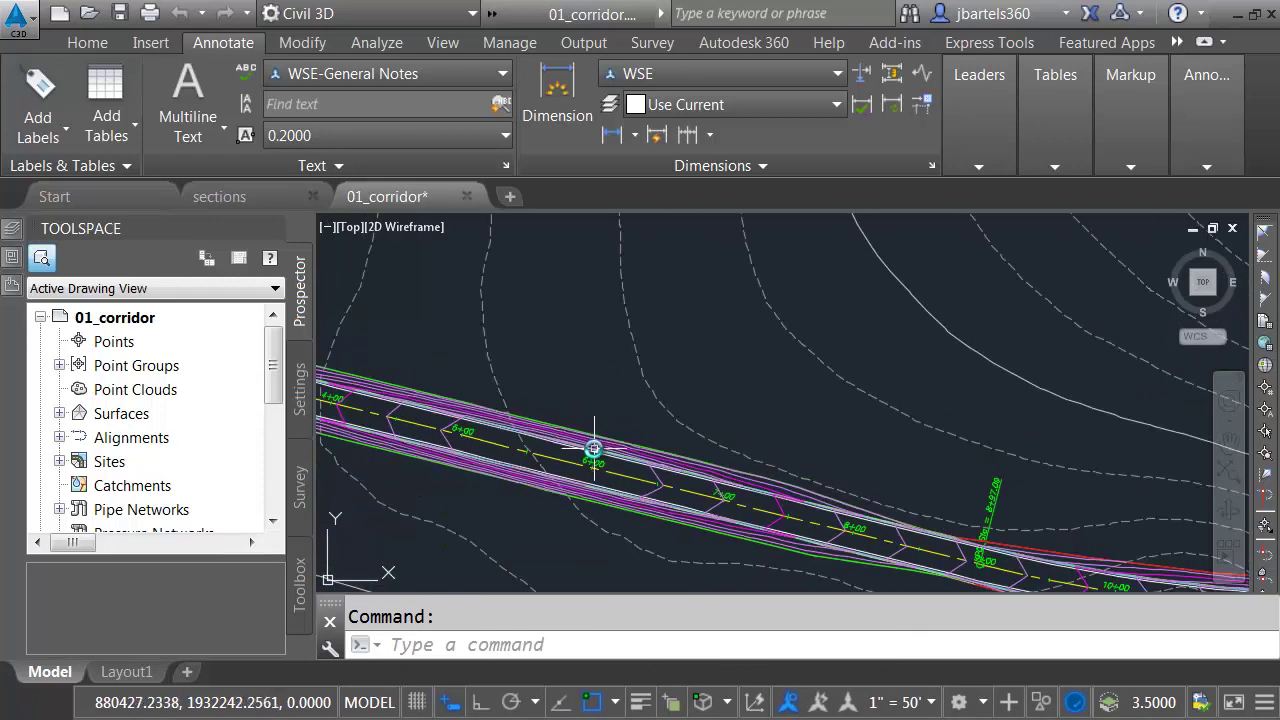
scroll(607, 415, "down", 2)
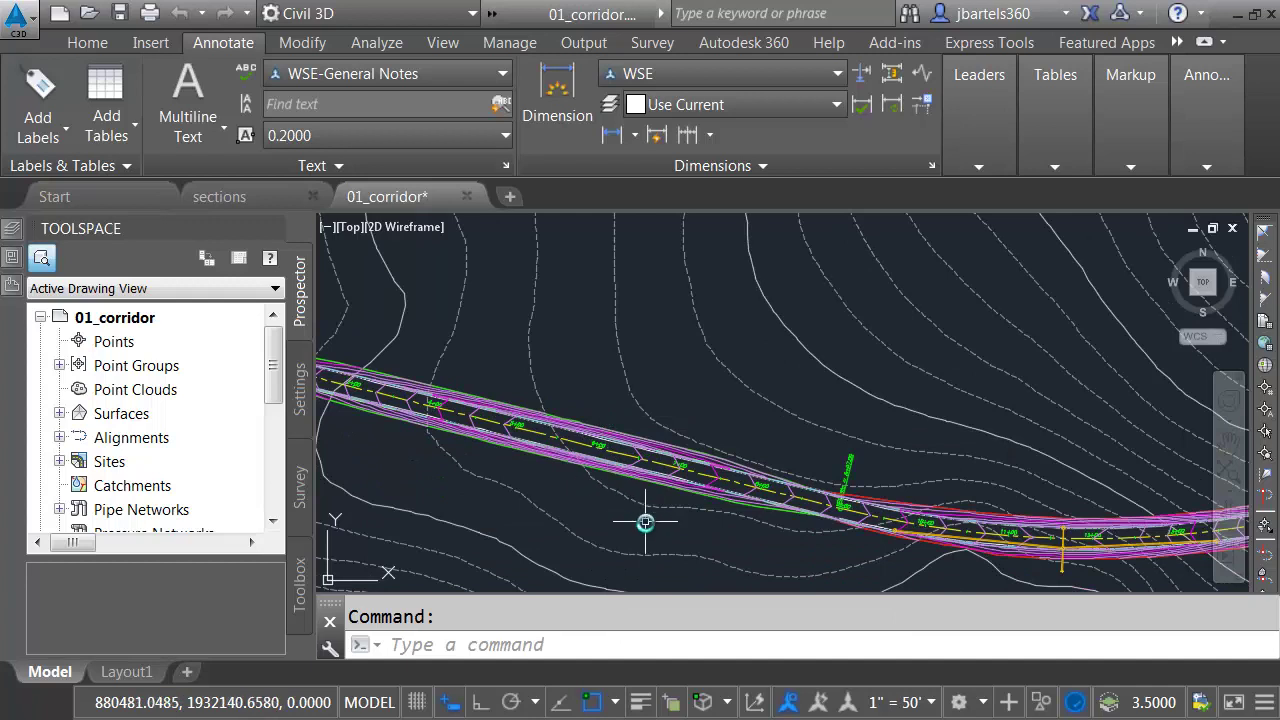
scroll(618, 475, "up", 2)
scroll(618, 475, "down", 2)
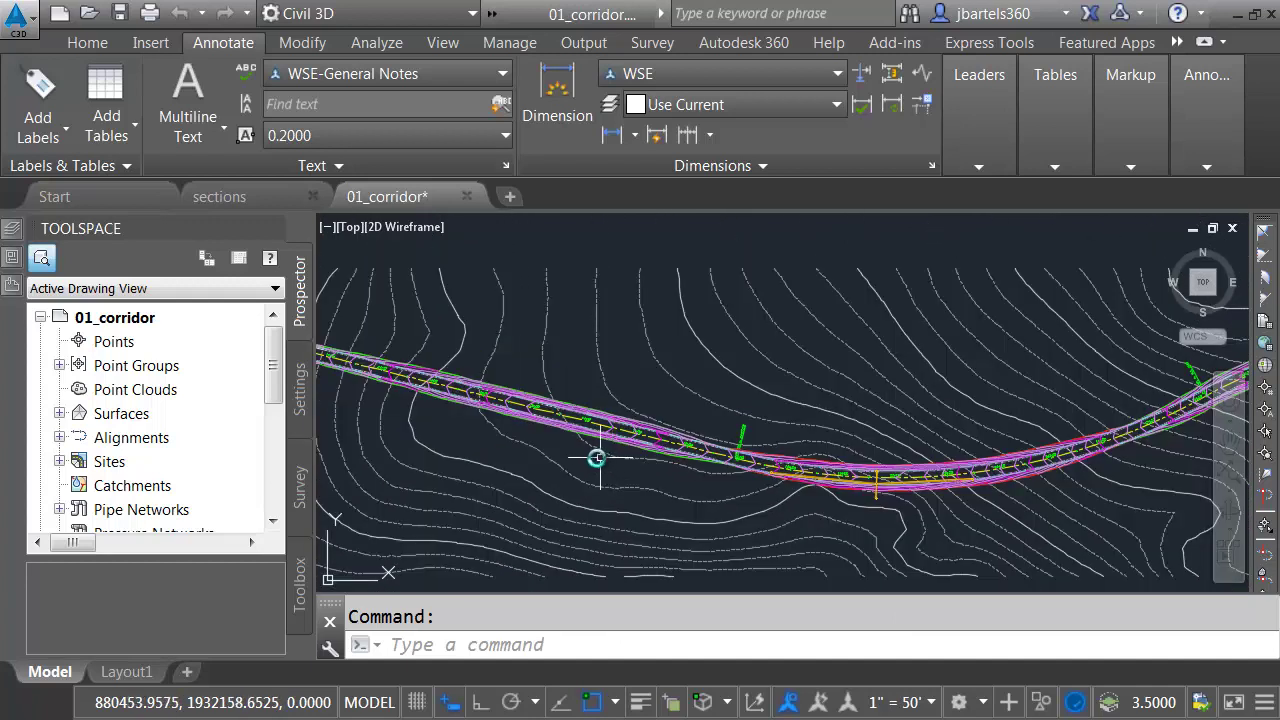
mouse_move(565, 456)
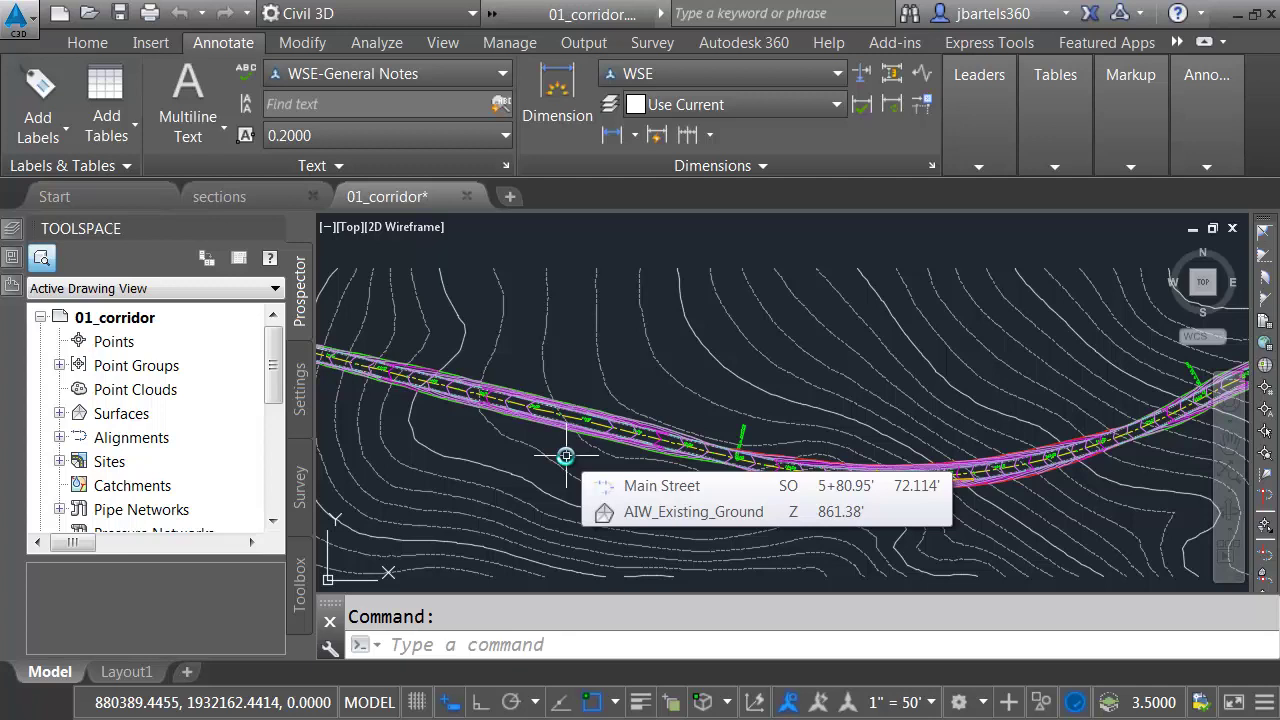
left_click(468, 198)
left_click(733, 437)
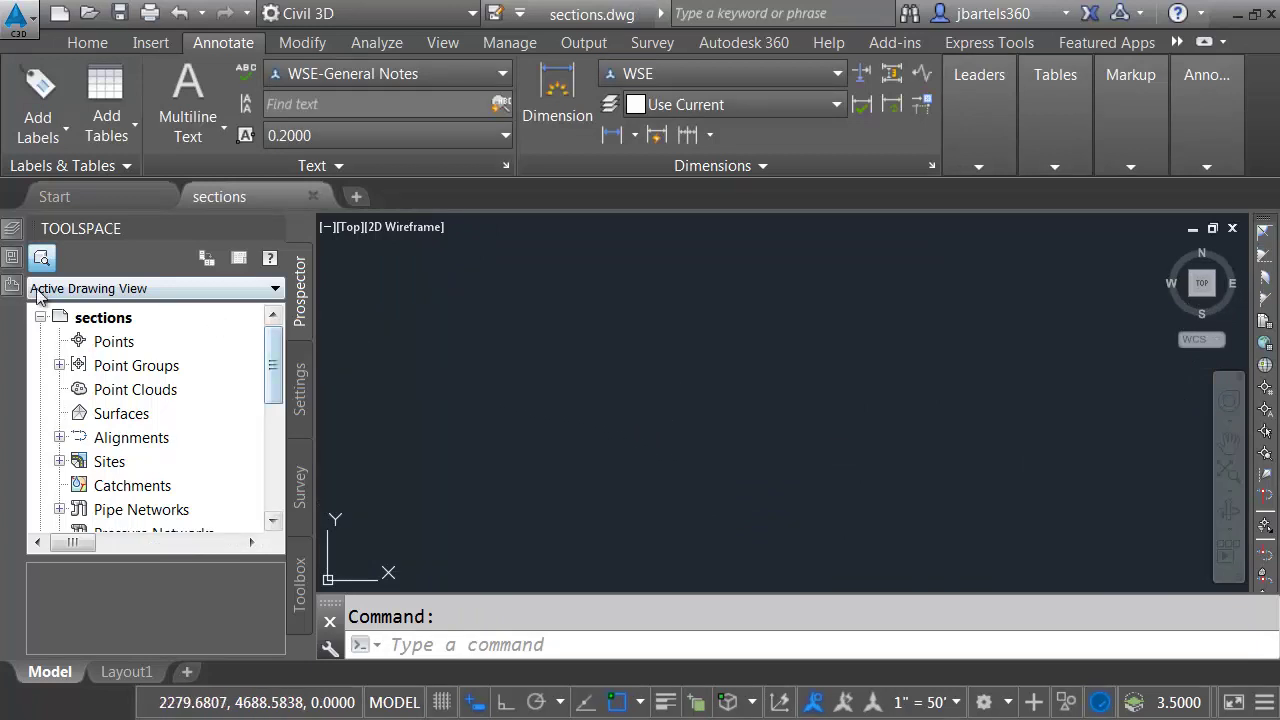
Attach 01_corridor.dwg as an overlay external reference.
mouse_move(12, 290)
right_click(116, 366)
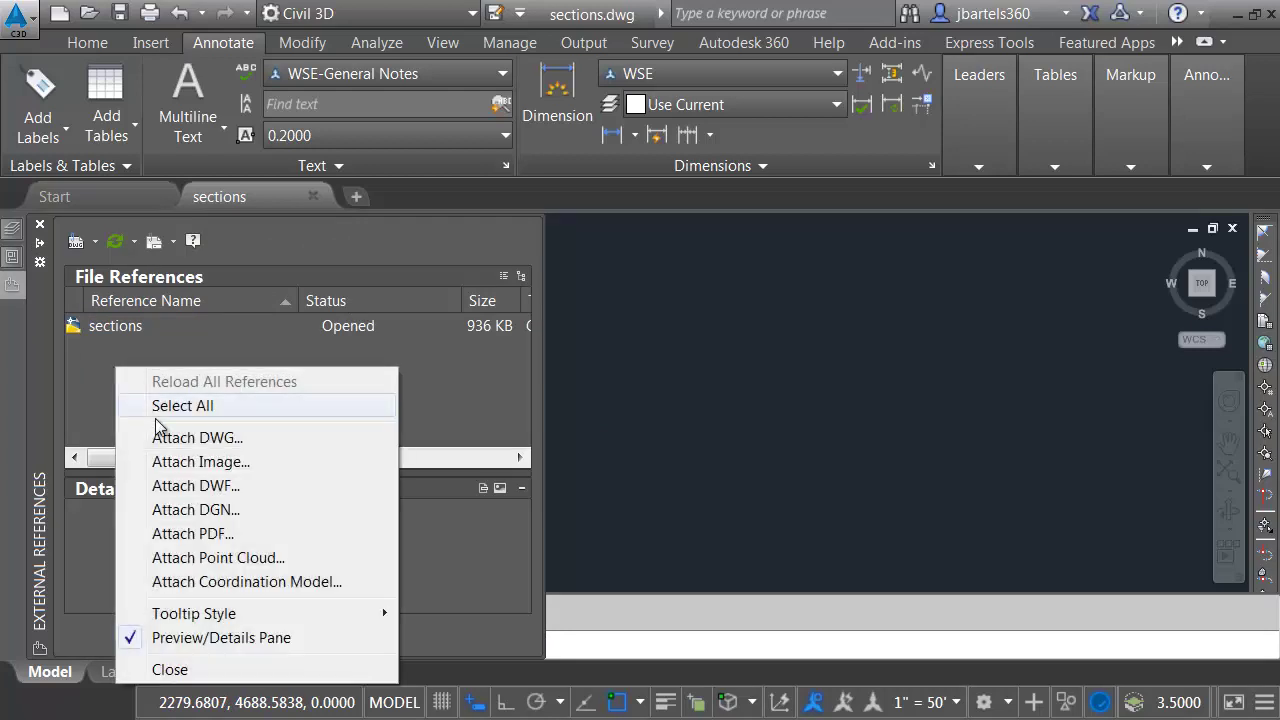
left_click(180, 434)
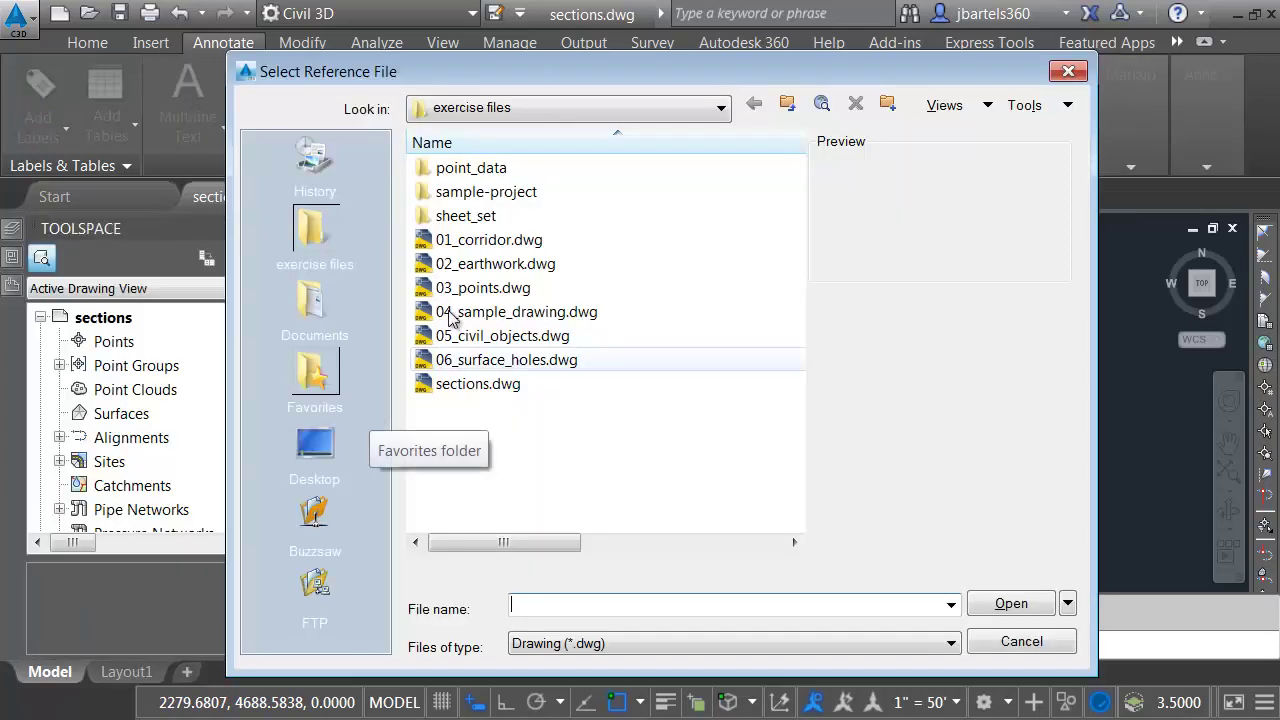
left_click(489, 240)
left_click(1008, 603)
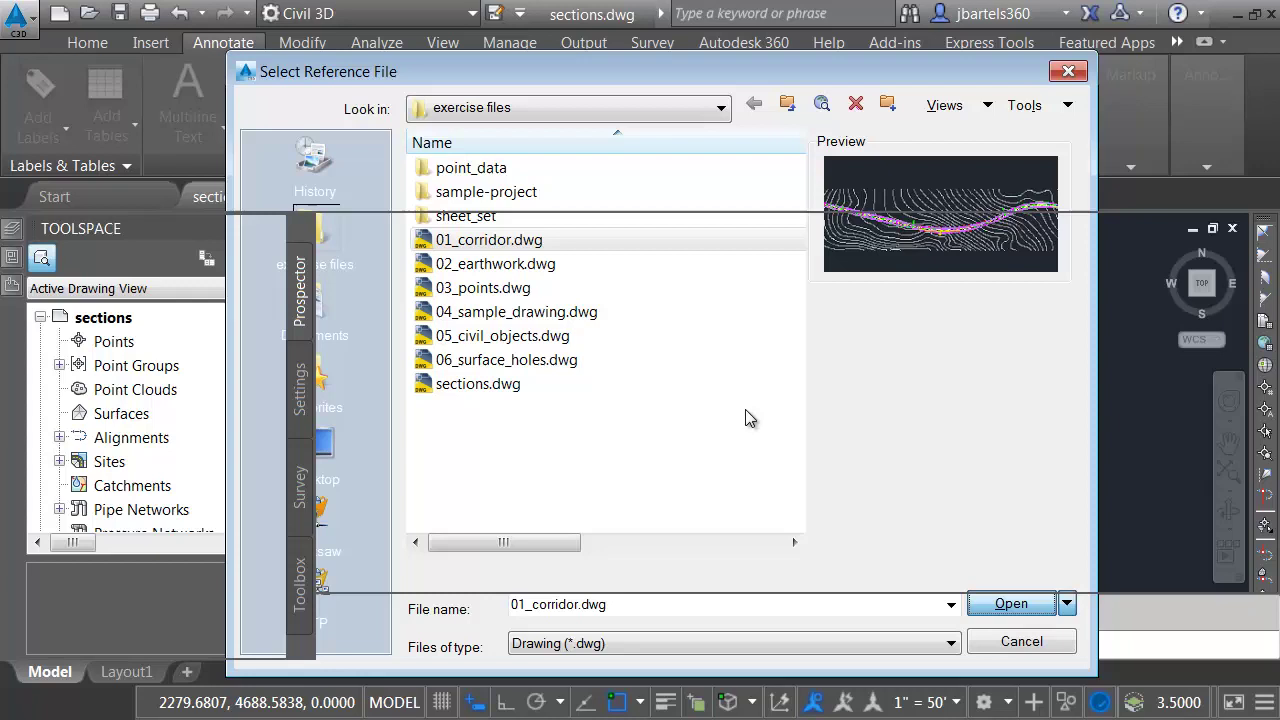
left_click(728, 607)
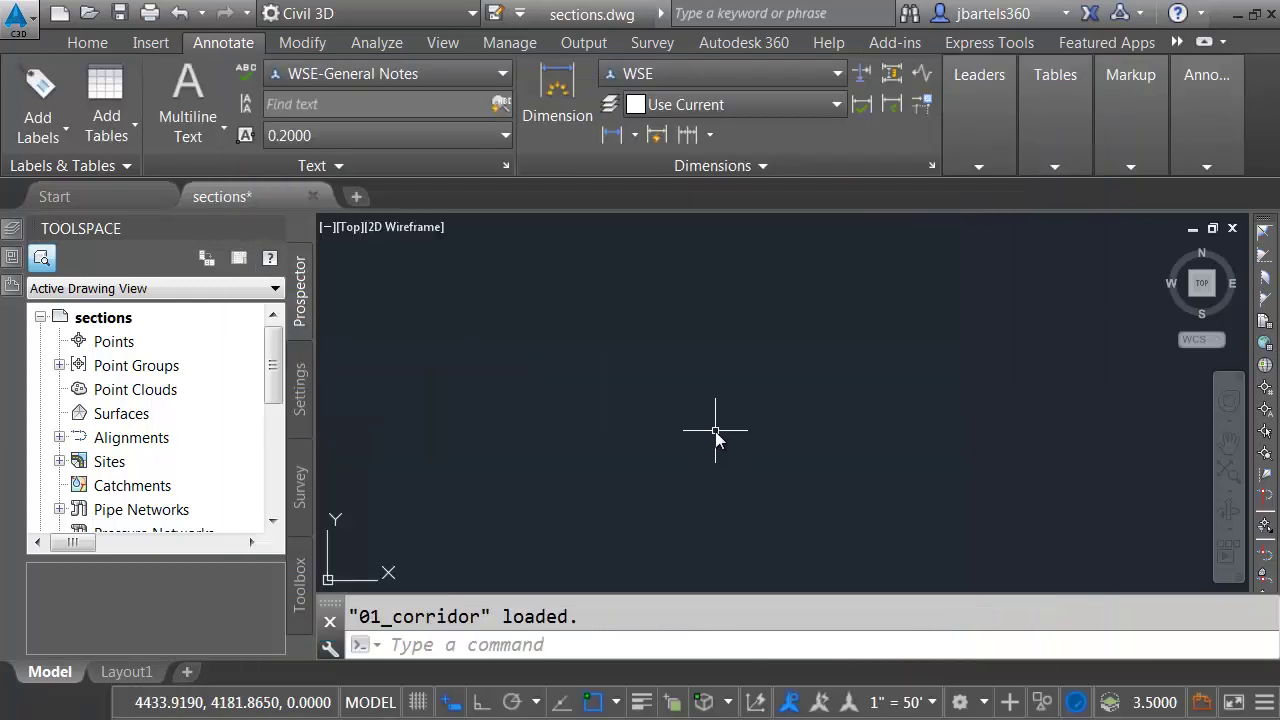
Zoom to extents, then zoom and pan along the 01_corridor corridor to read its stations.
middle_click(715, 431)
middle_click(715, 431)
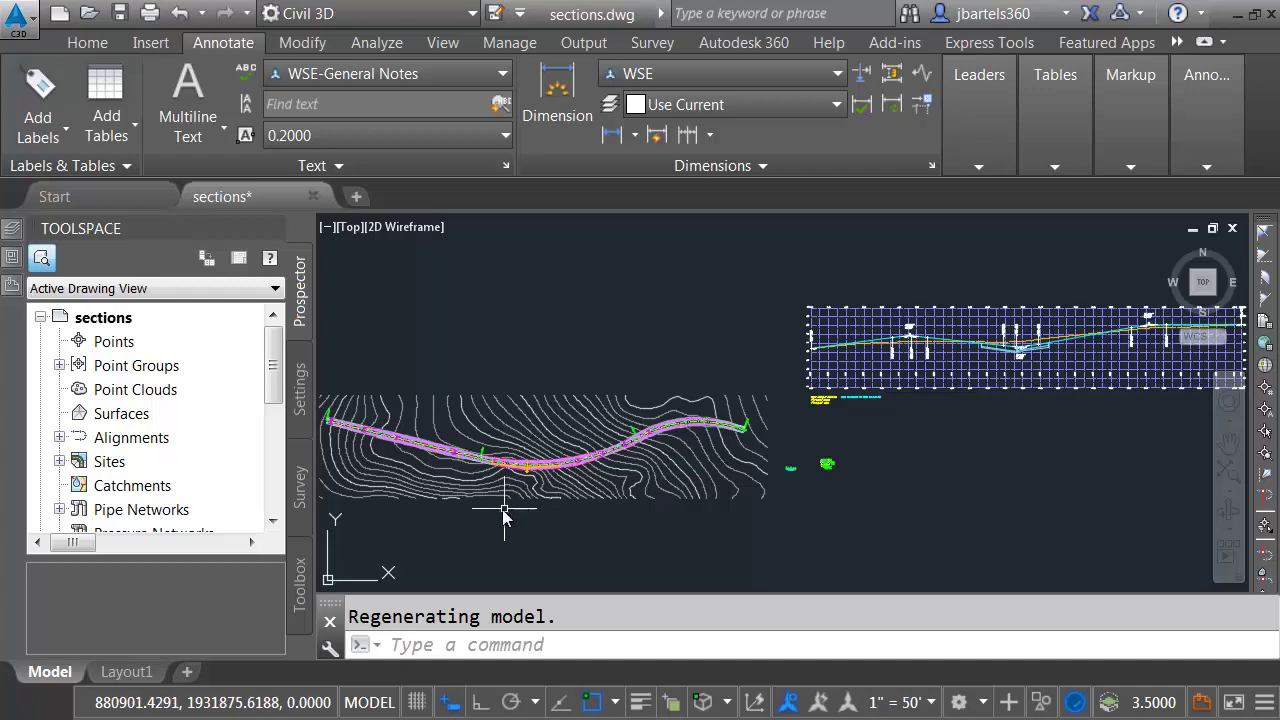
scroll(440, 478, "up", 3)
middle_click_drag(445, 483, 585, 471)
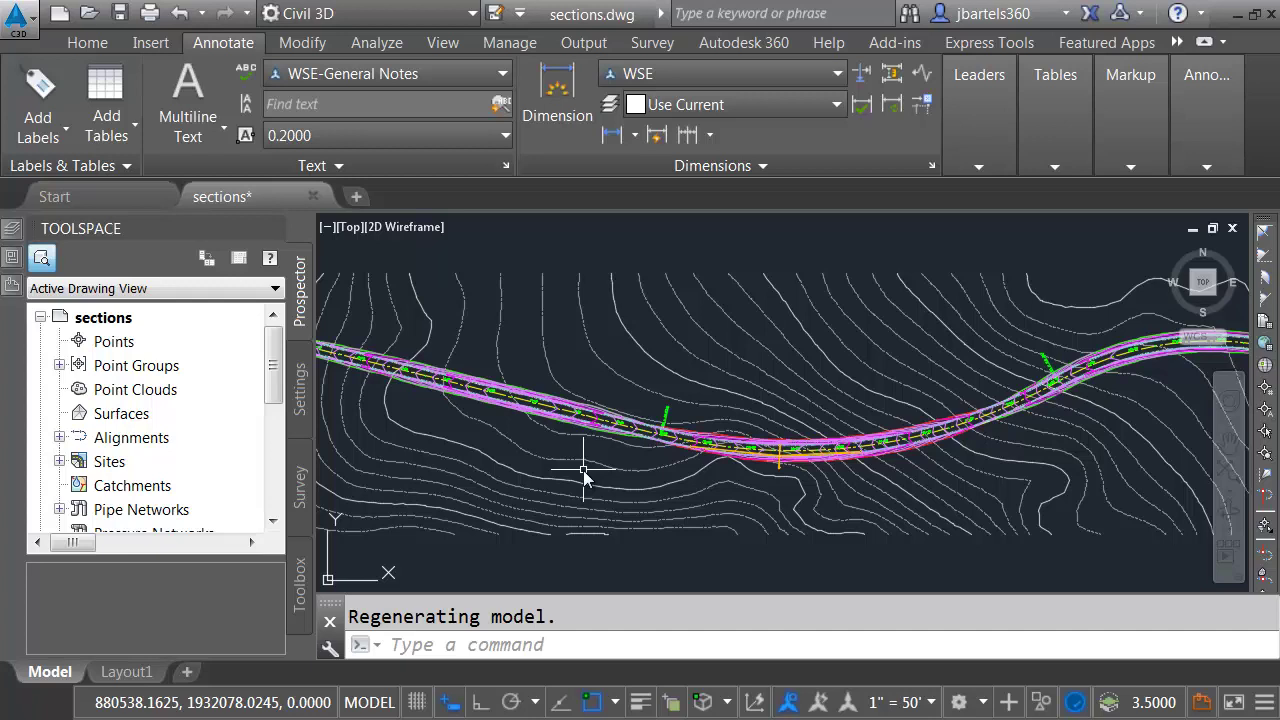
scroll(515, 403, "up", 2)
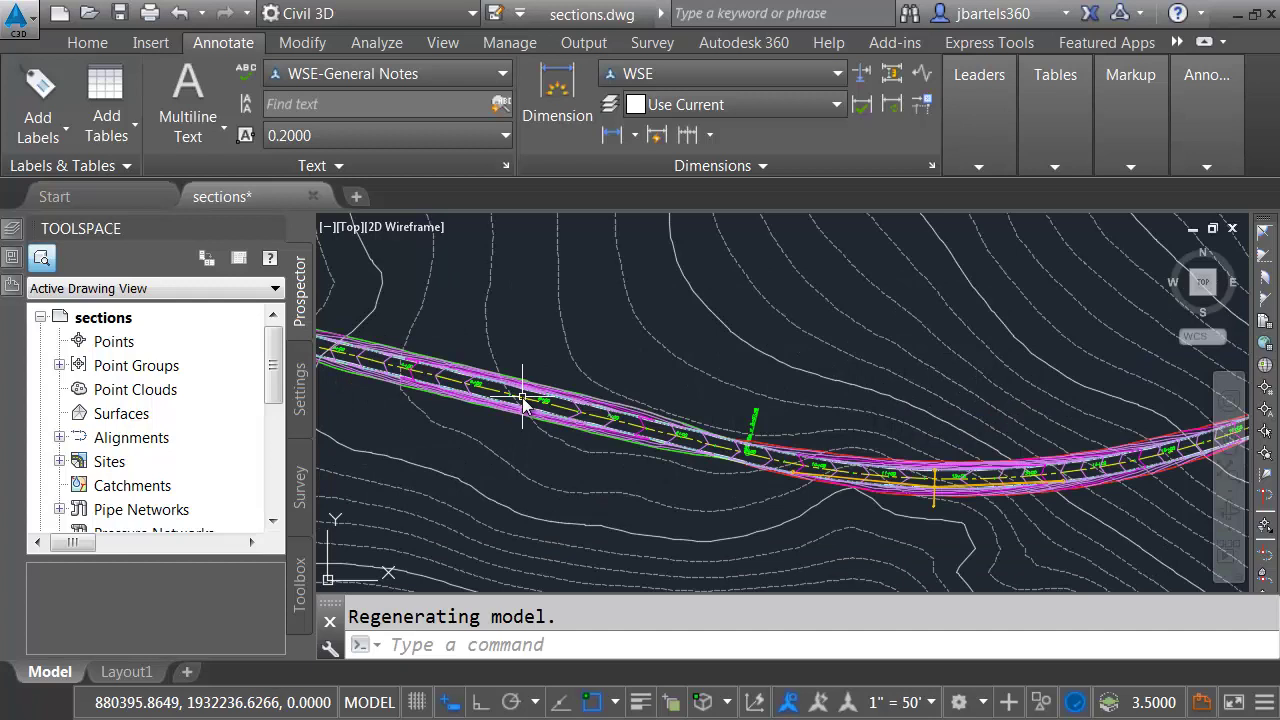
scroll(512, 398, "up", 2)
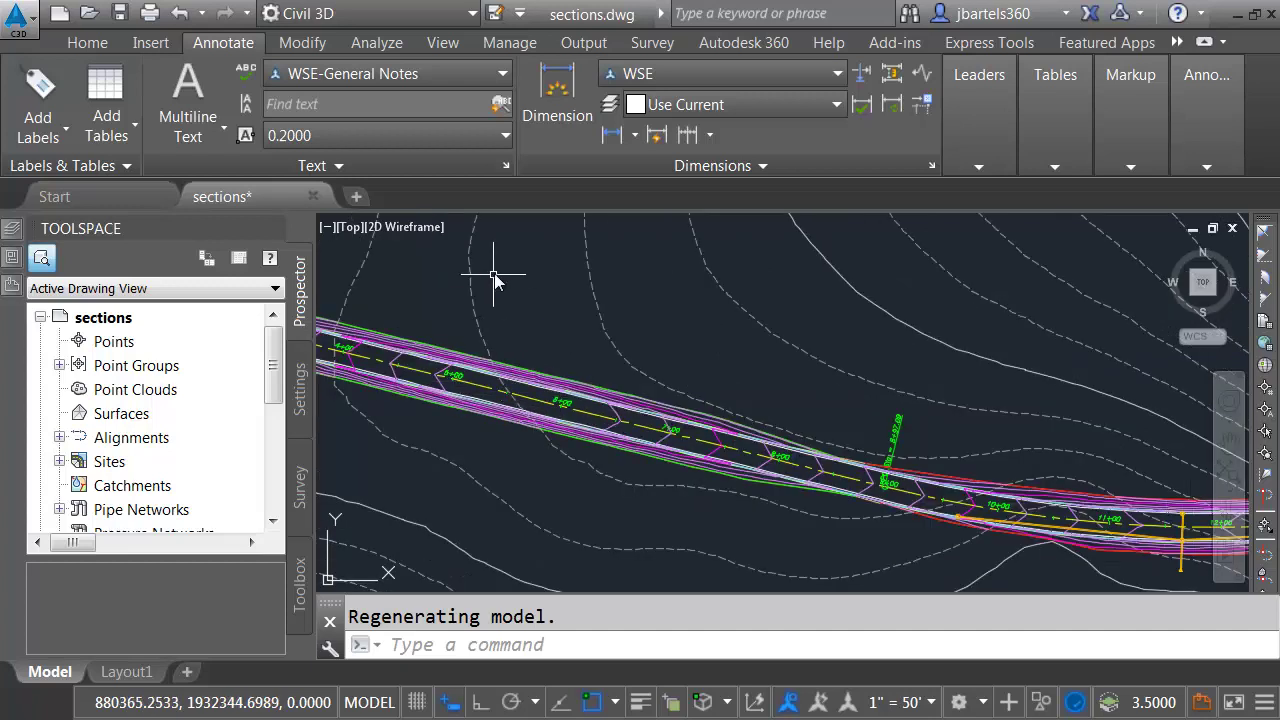
Freeze the 01_corridor|Z-ALIGN-Main Street layer by picking the alignment, then regenerate.
left_click(95, 42)
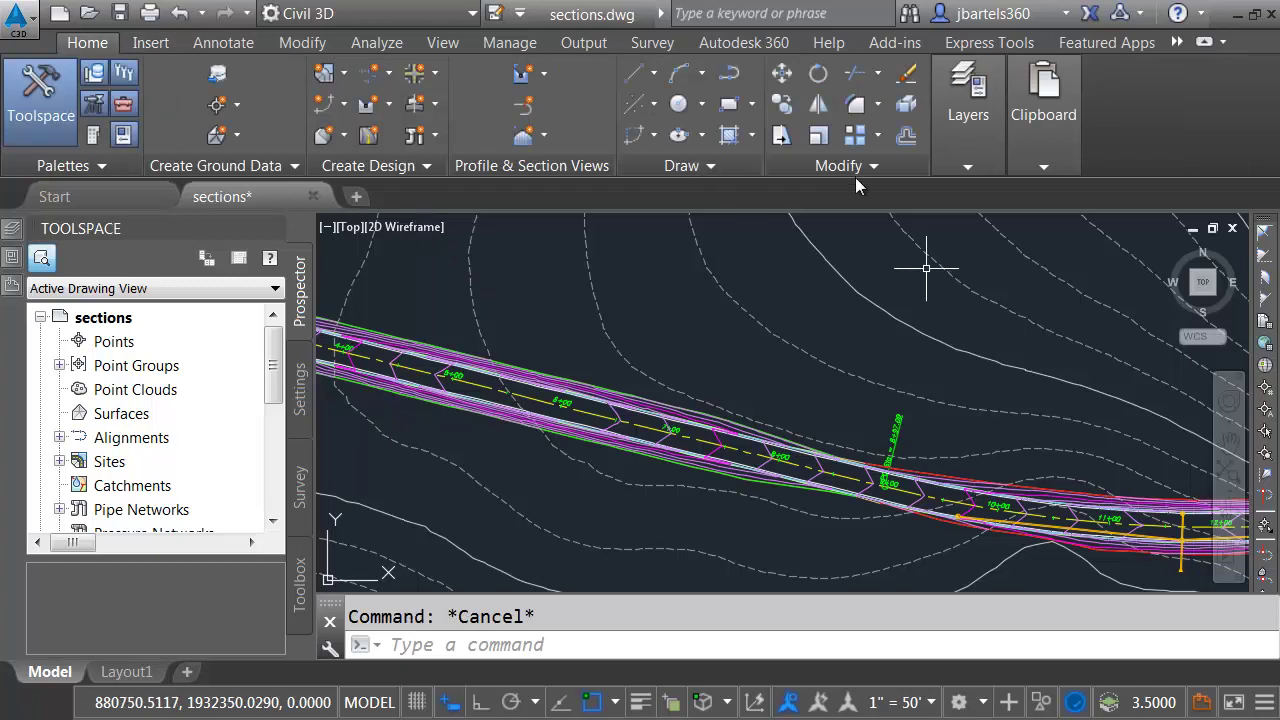
left_click(960, 168)
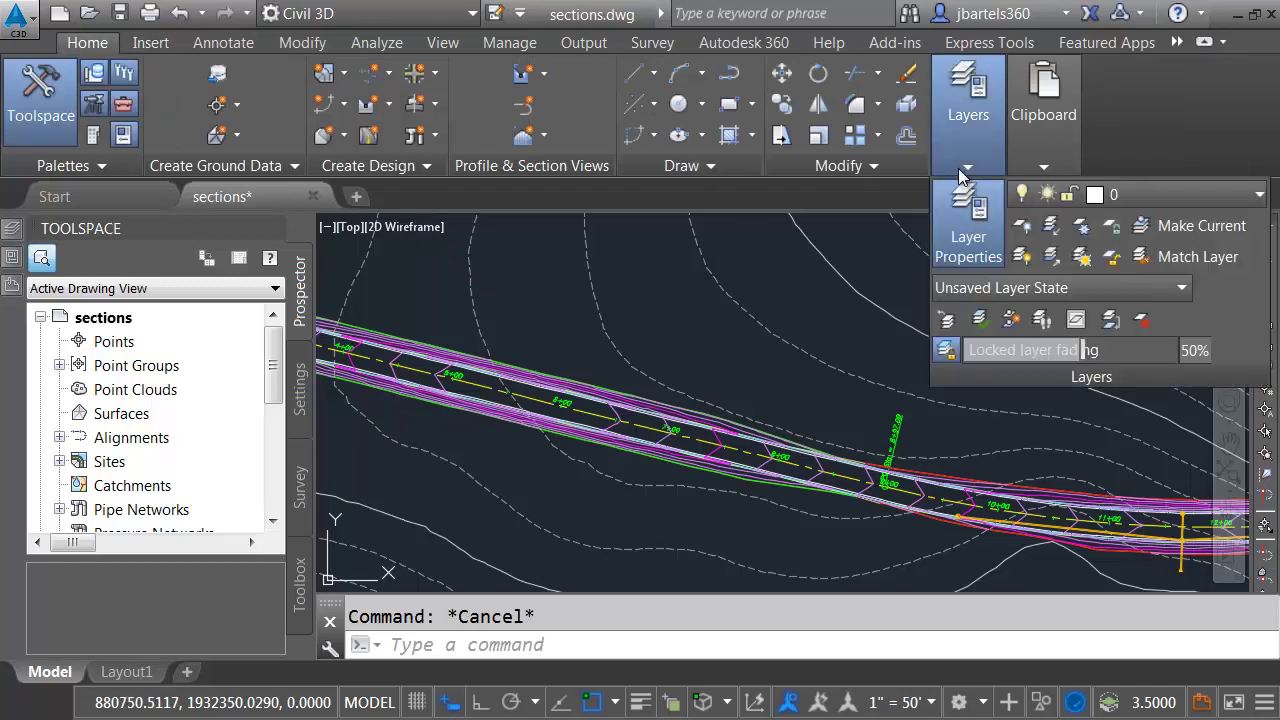
left_click(1082, 225)
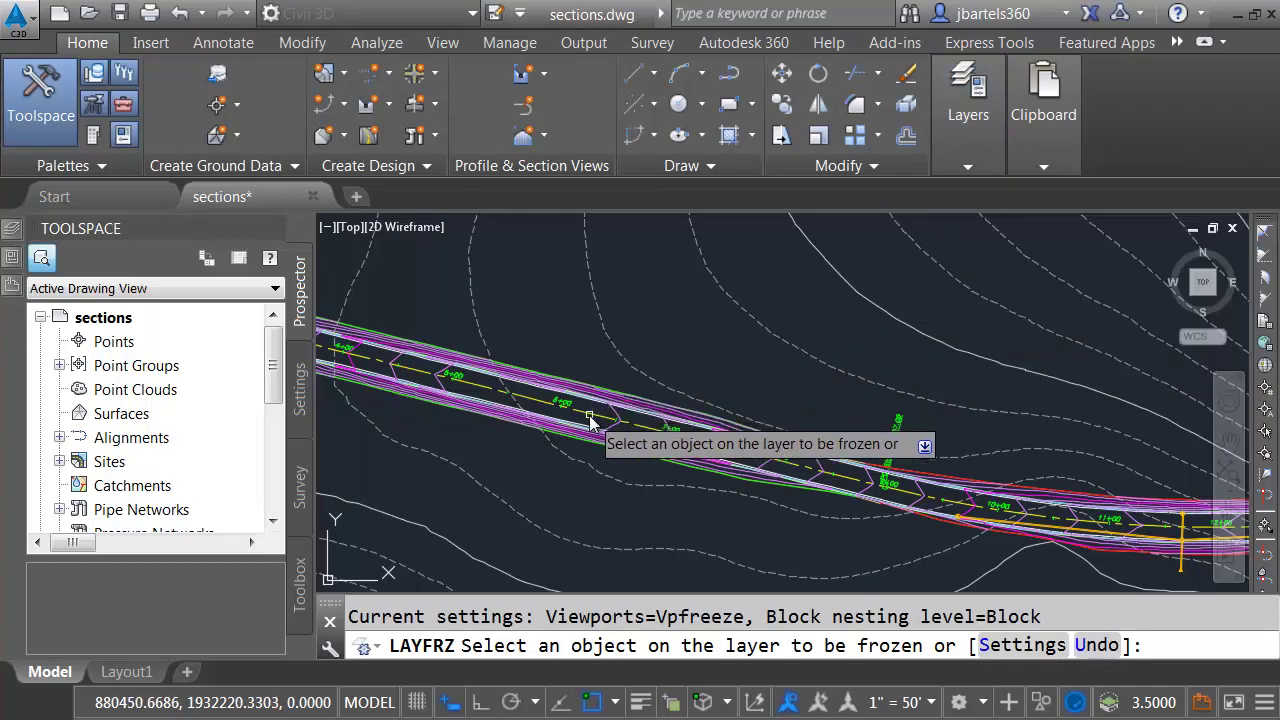
left_click(590, 420)
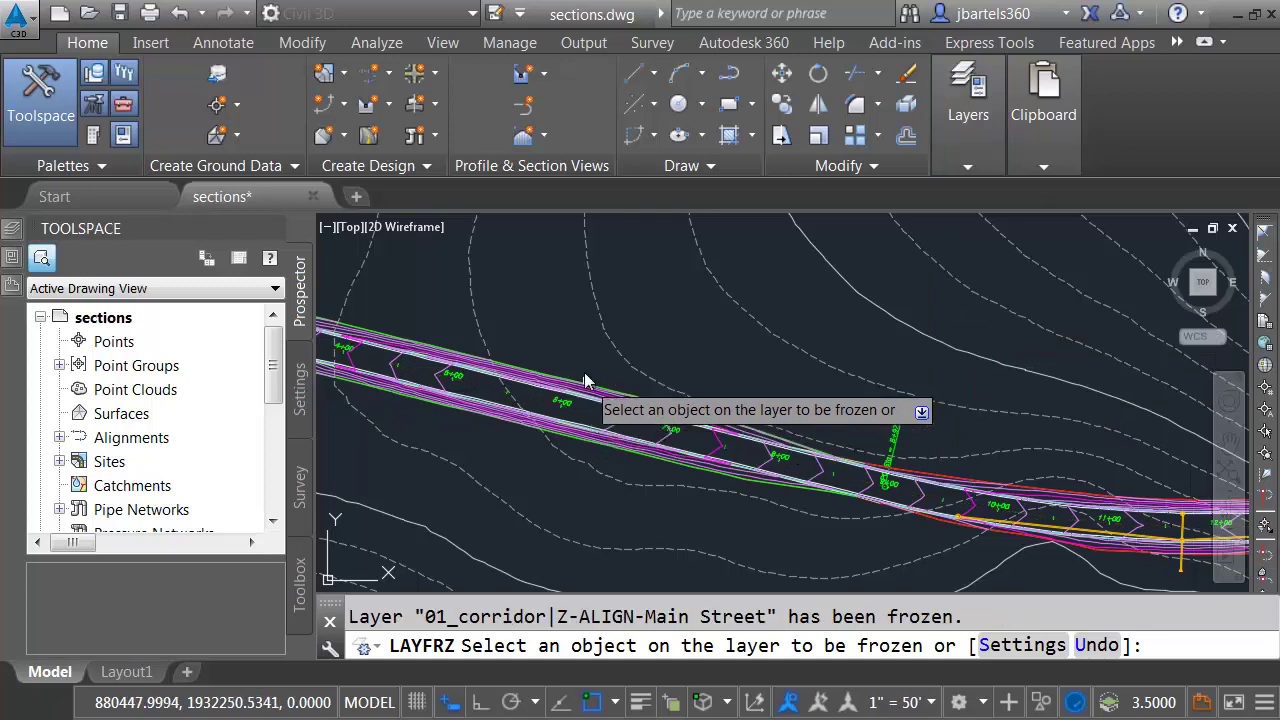
key("Return")
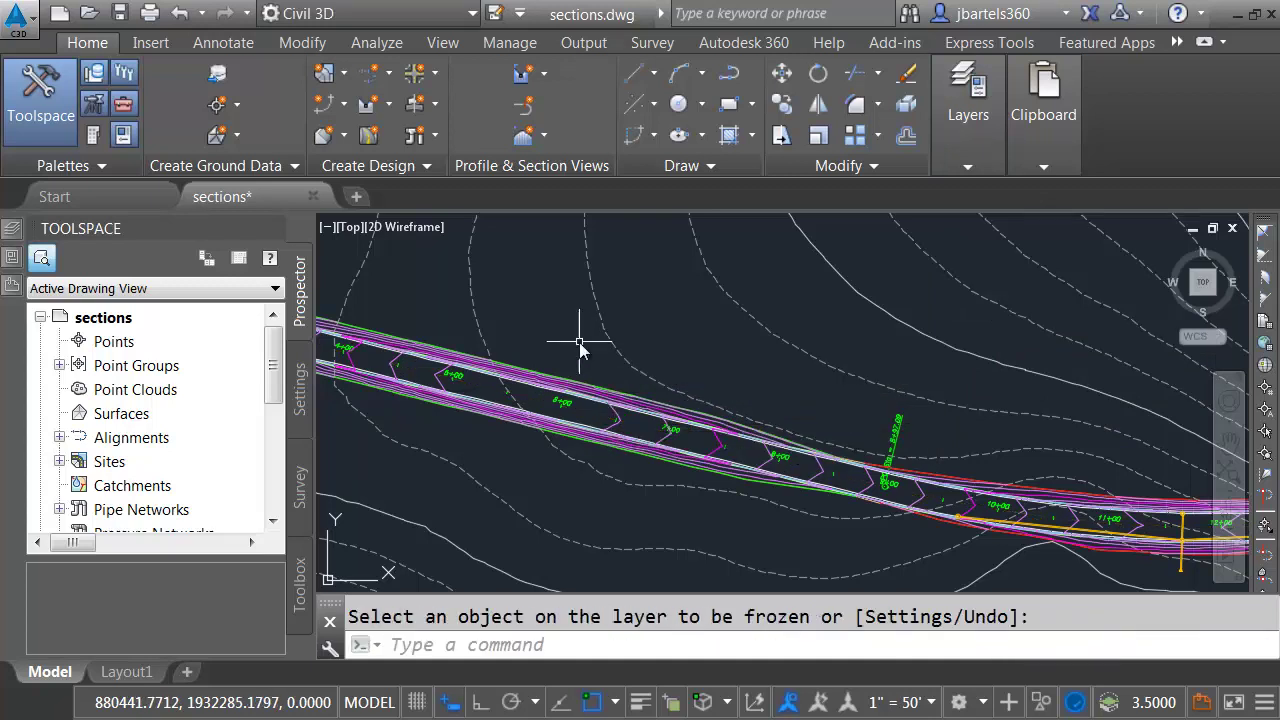
type("RE")
key("Return")
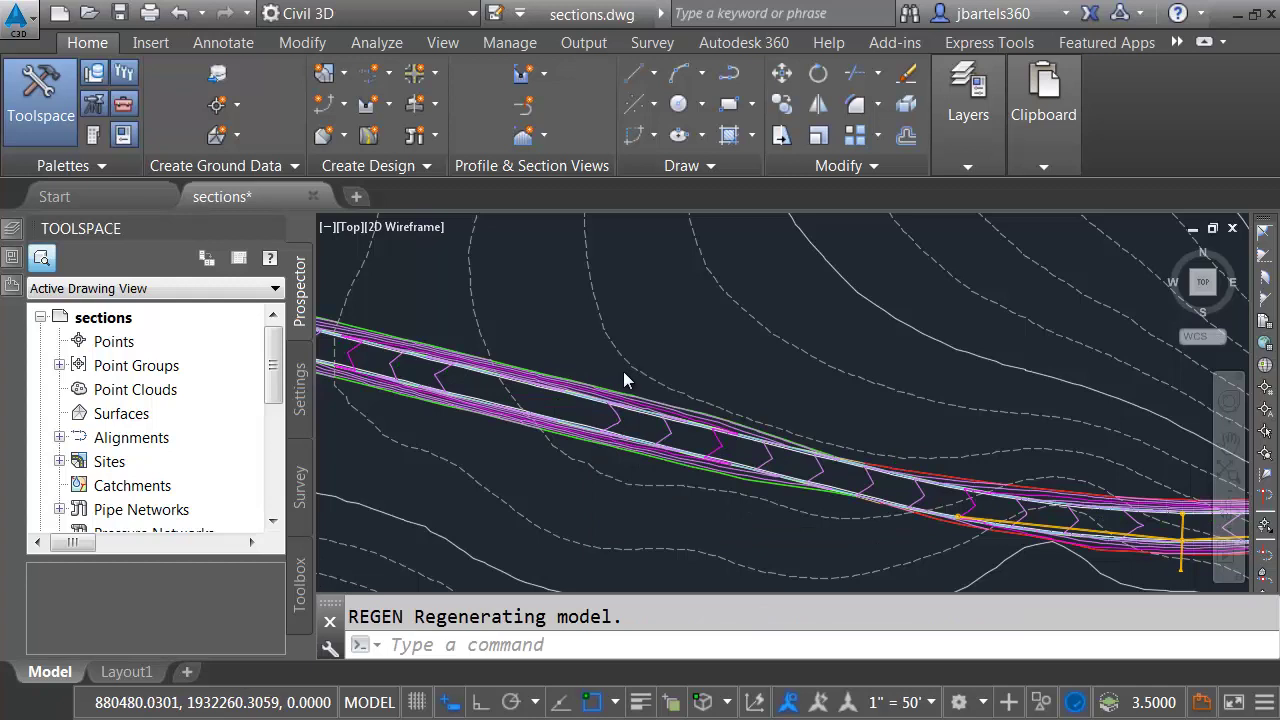
scroll(623, 371, "down", 4)
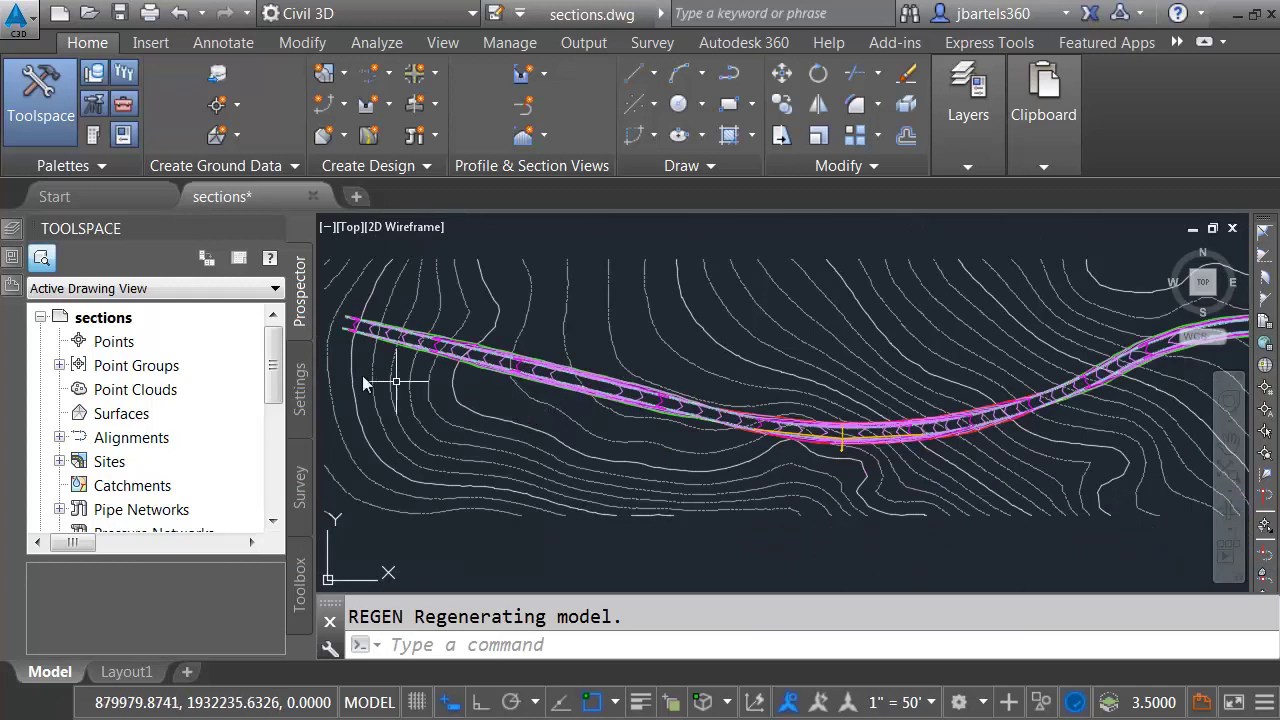
Create a reference to the Main Street centerline alignment from Prospector's Data Shortcuts.
scroll(278, 368, "down", 1)
left_click_drag(278, 368, 278, 467)
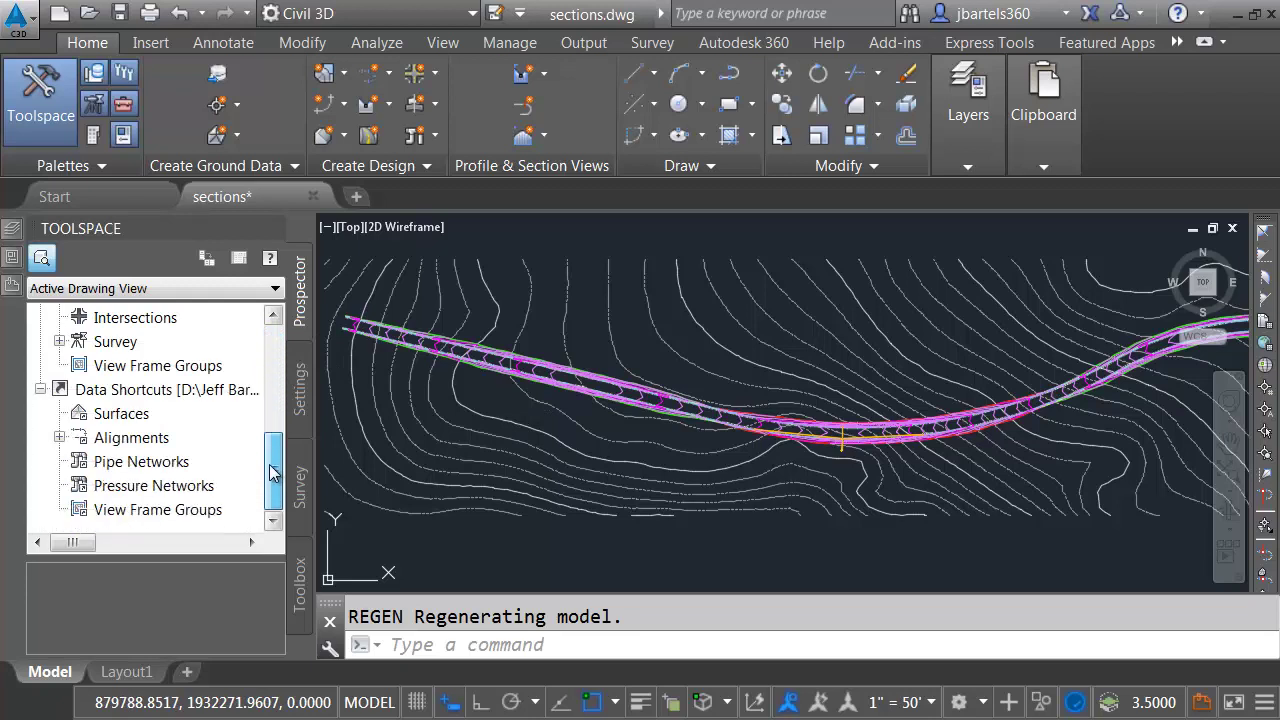
left_click(60, 438)
left_click(78, 413)
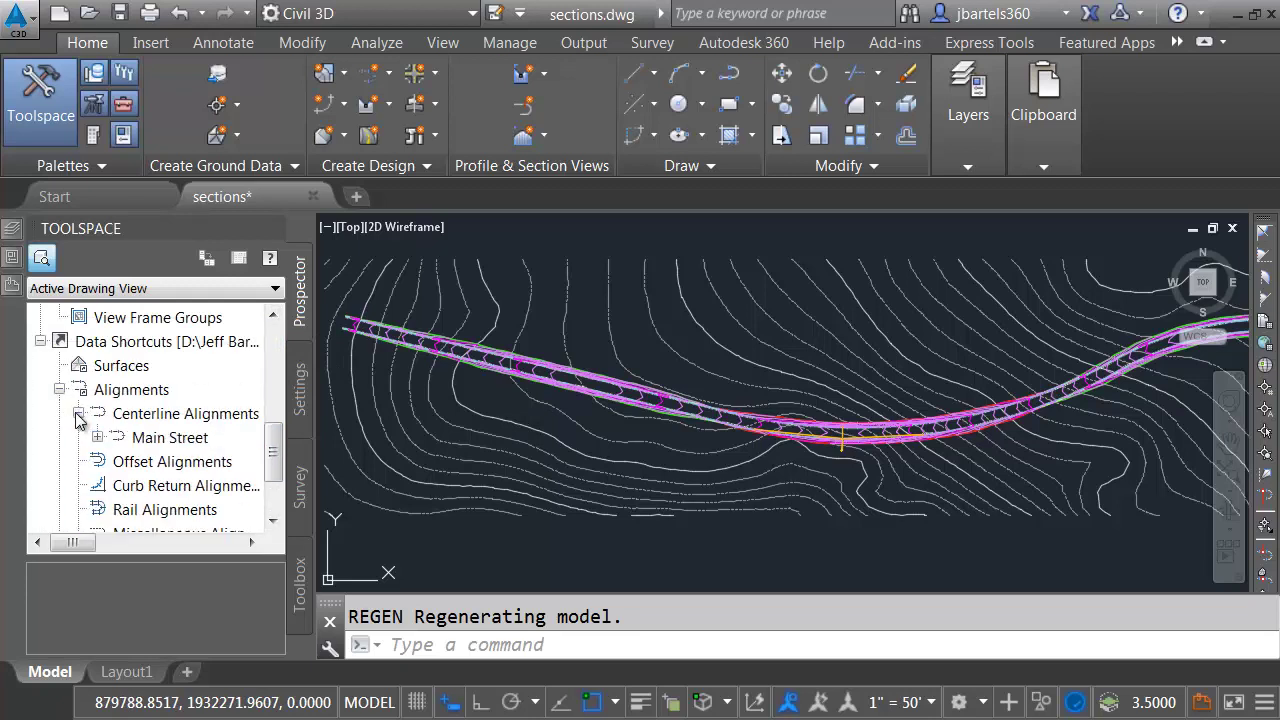
right_click(157, 447)
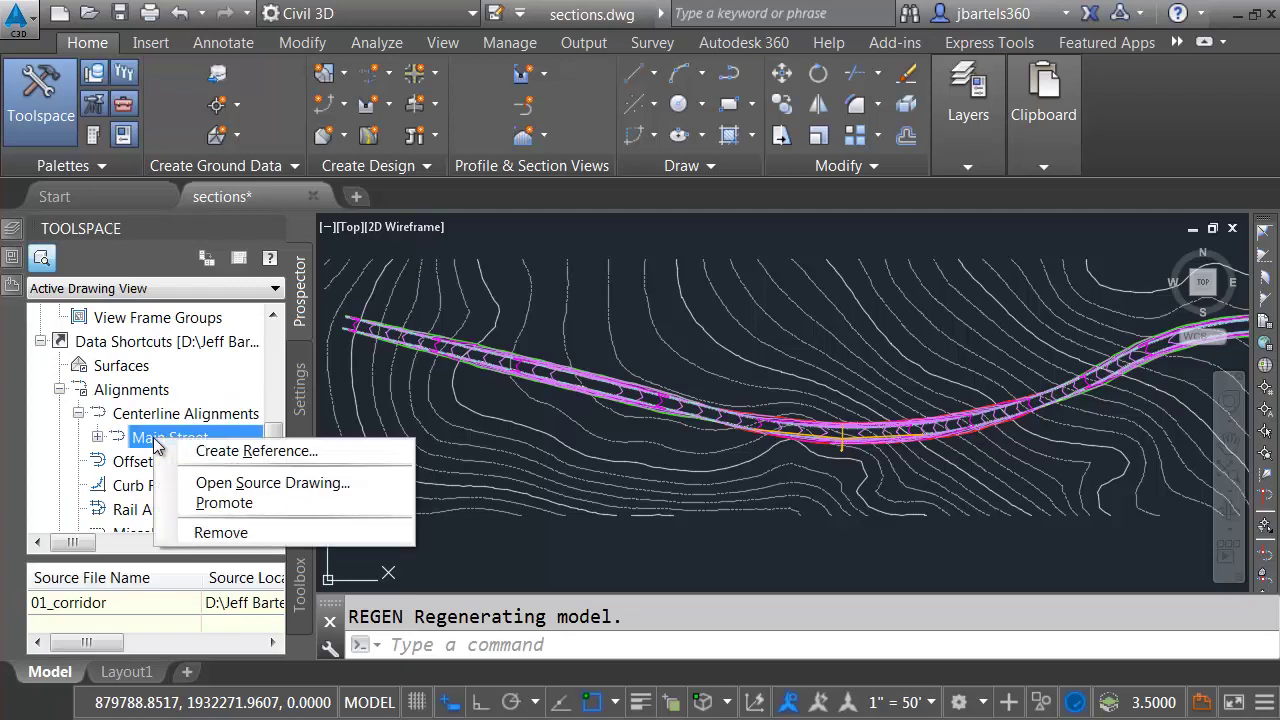
left_click(201, 451)
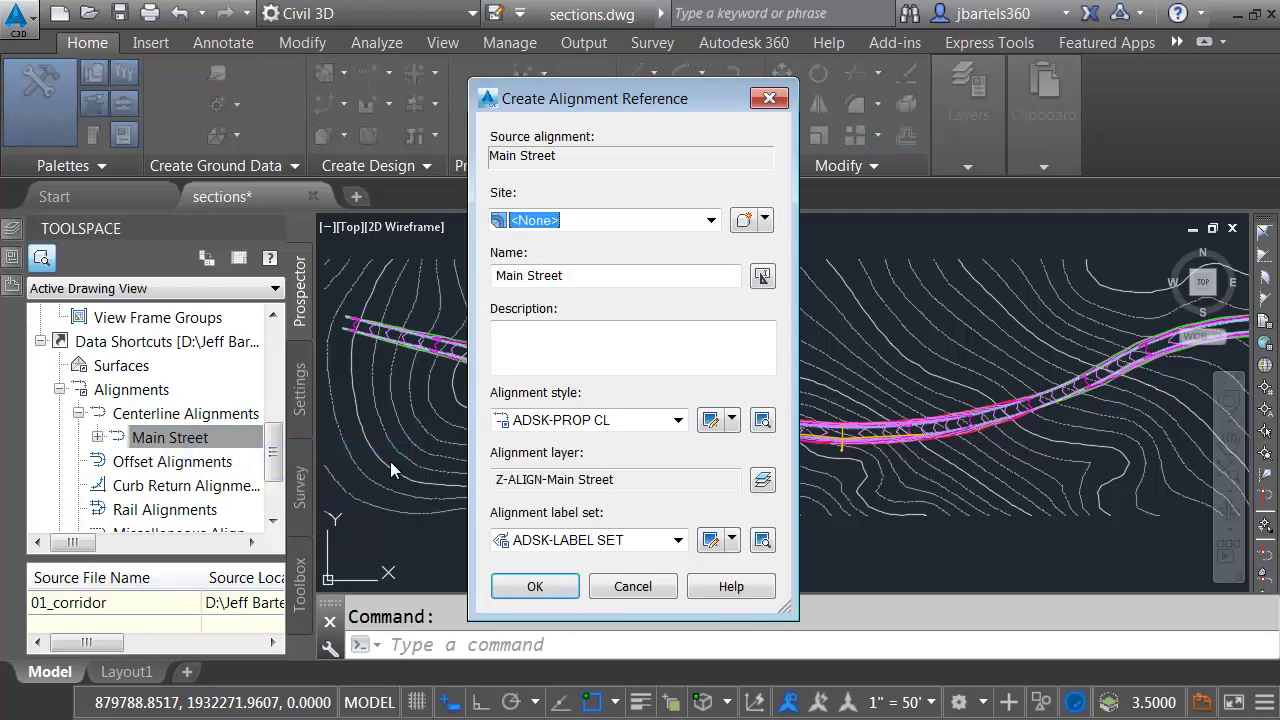
left_click(516, 585)
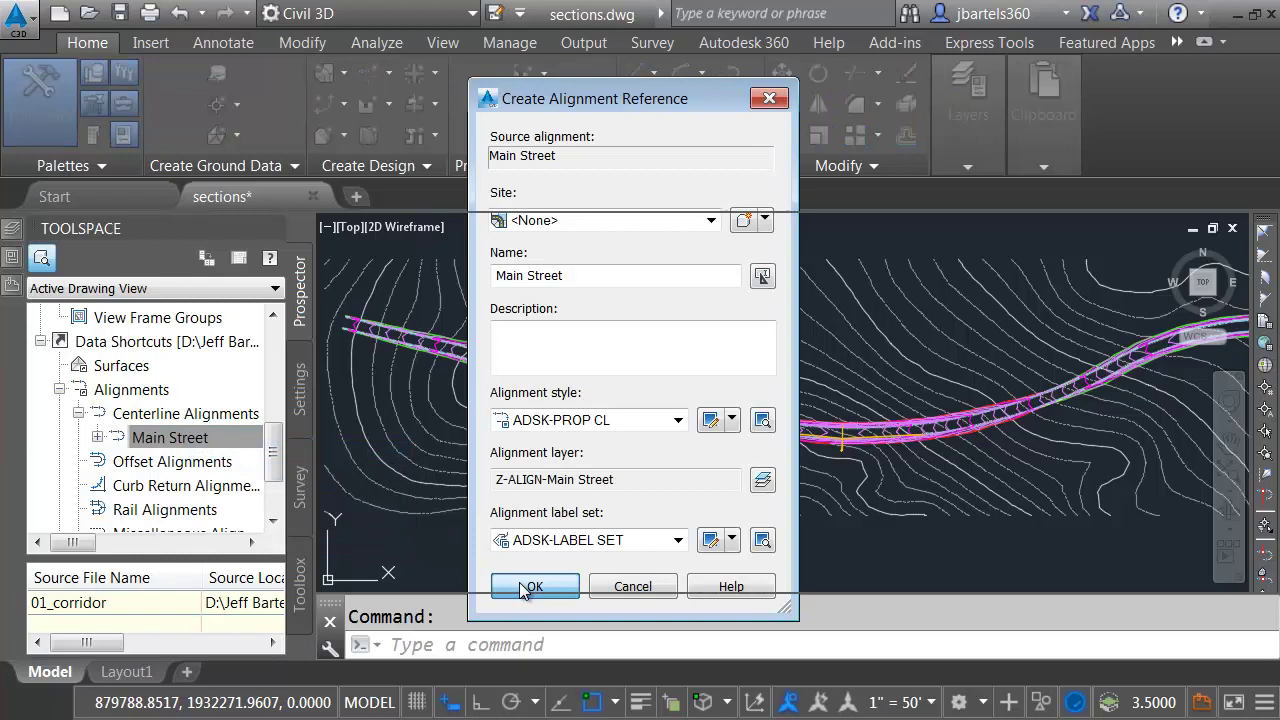
scroll(569, 410, "up", 3)
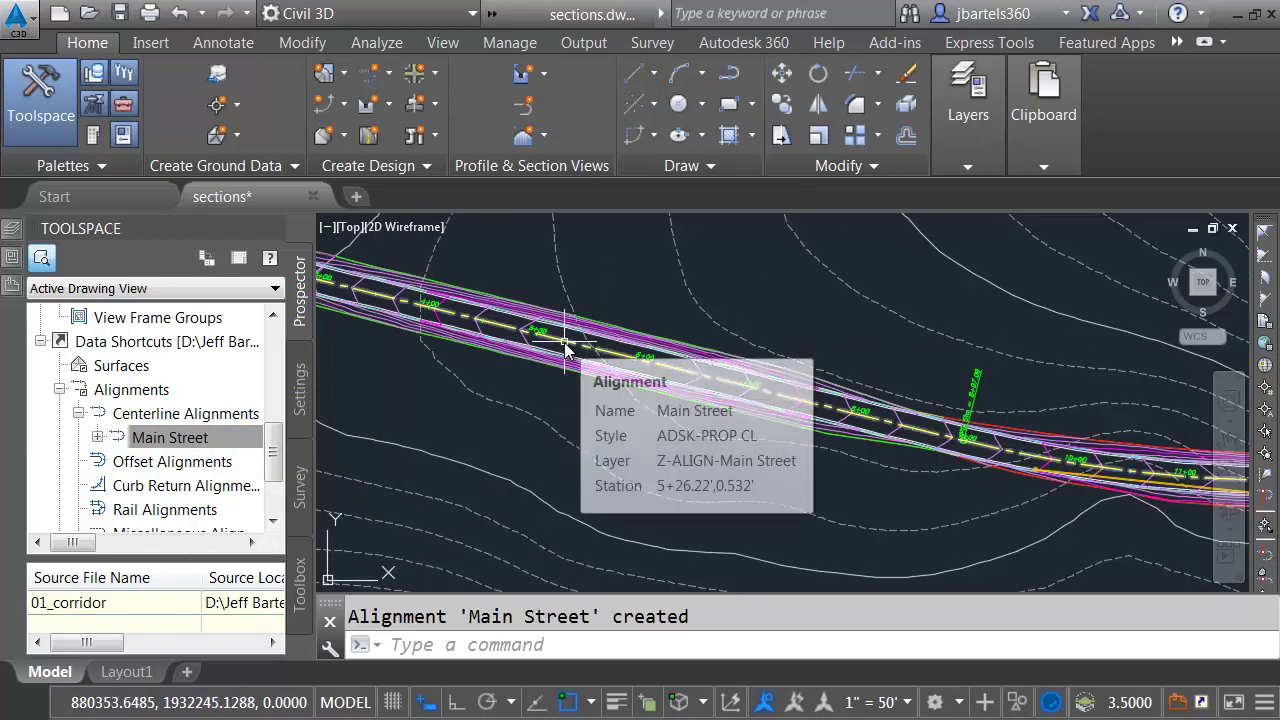
scroll(565, 410, "down", 3)
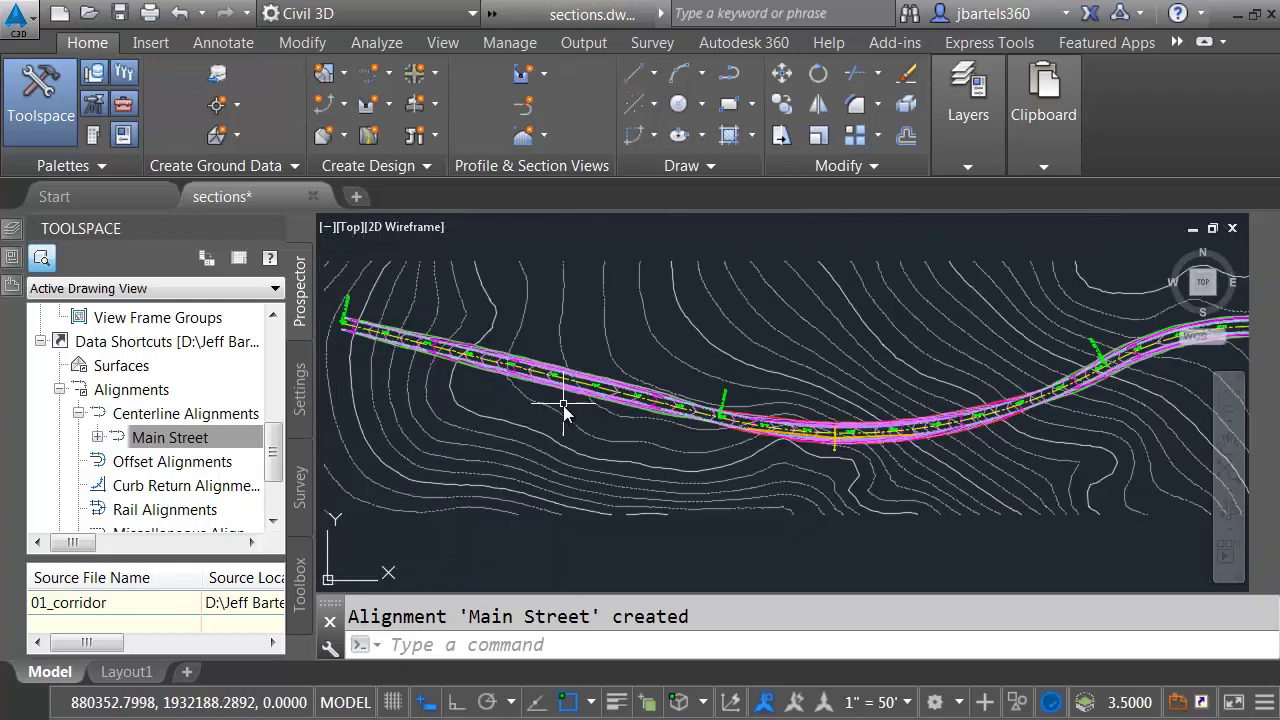
Start a sample line group on the Main Street alignment.
left_click(525, 105)
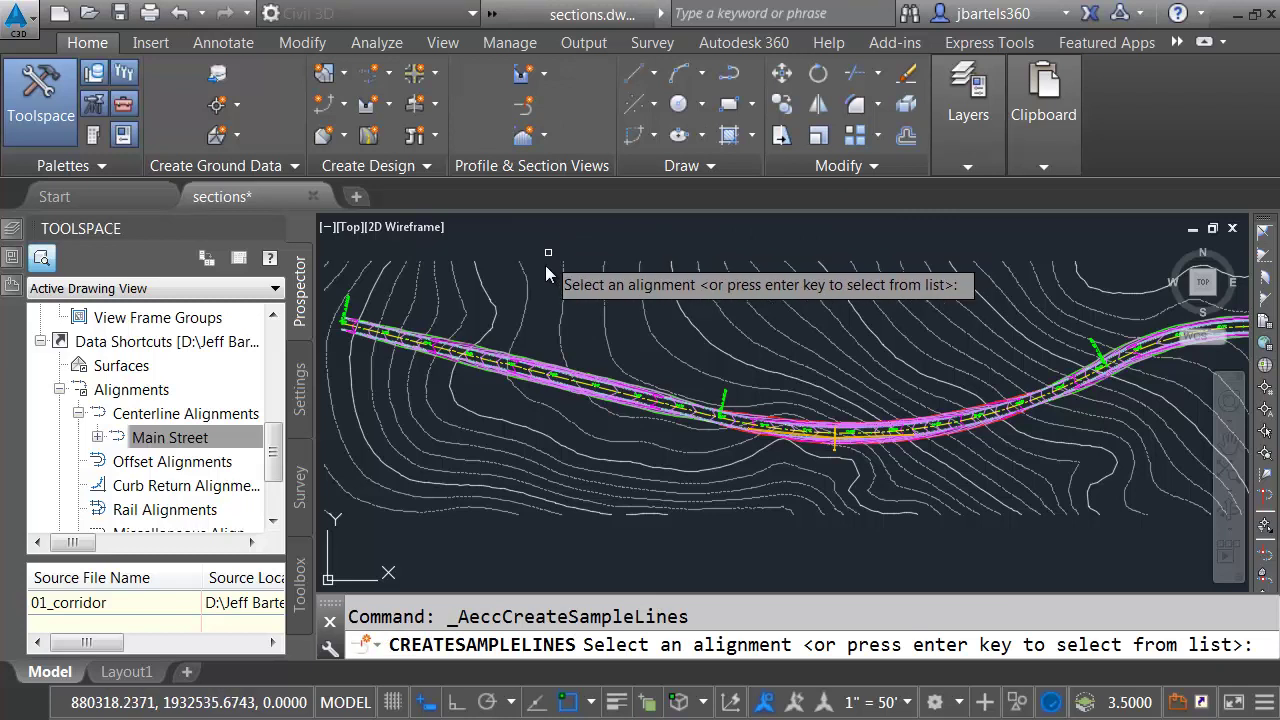
scroll(537, 355, "up", 3)
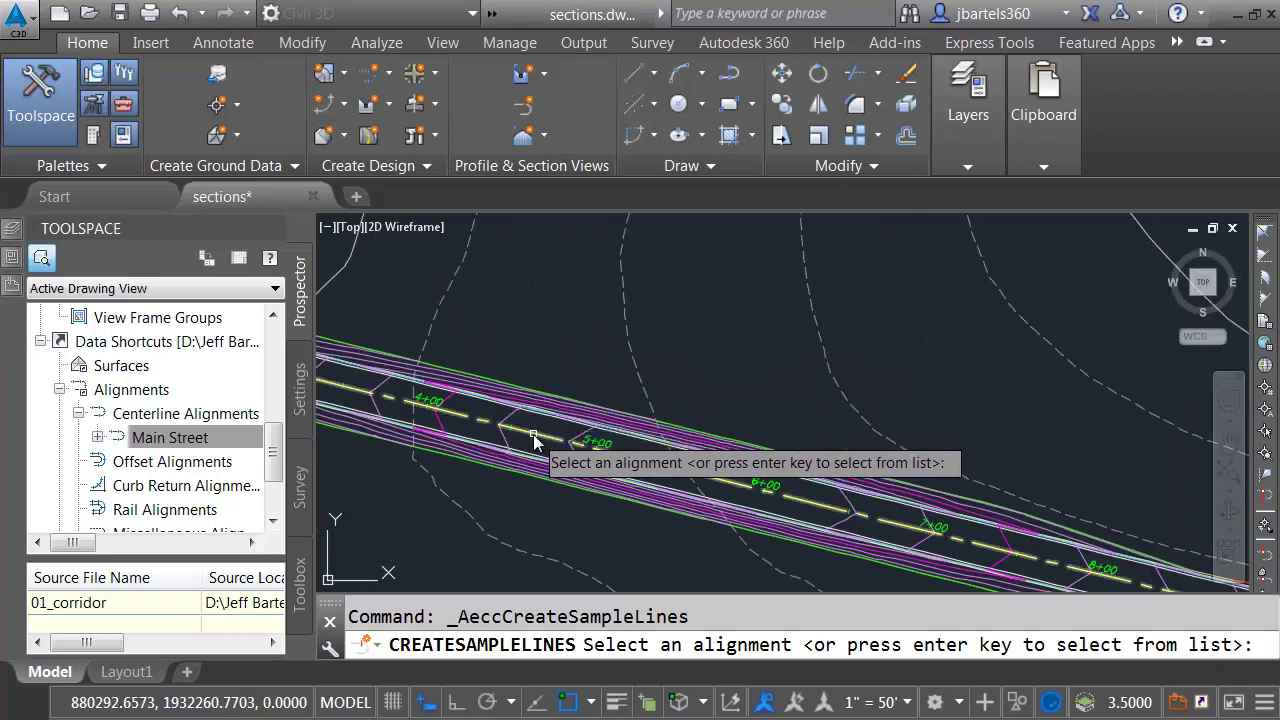
left_click(532, 434)
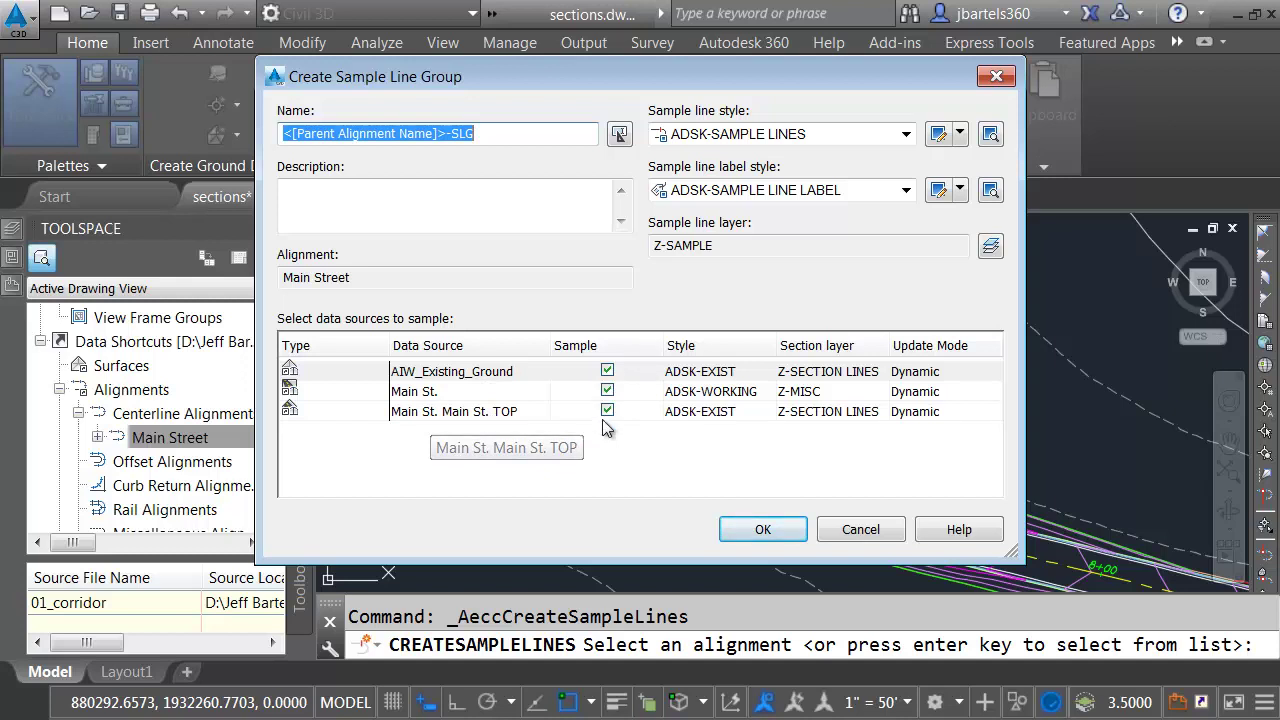
Style the Main St. corridor as ADSK-SECTIONS PLOT and the Main St. TOP surface as ADSK-PROP.
left_click(716, 396)
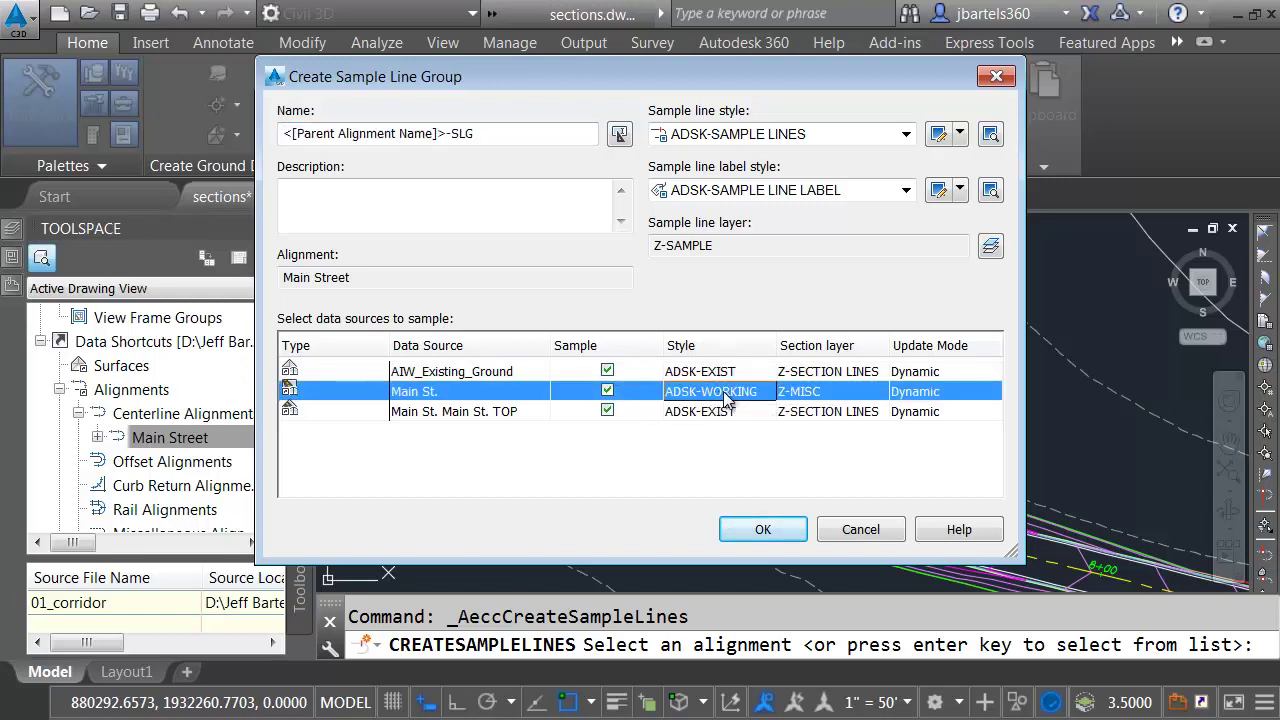
left_click(716, 396)
left_click(696, 254)
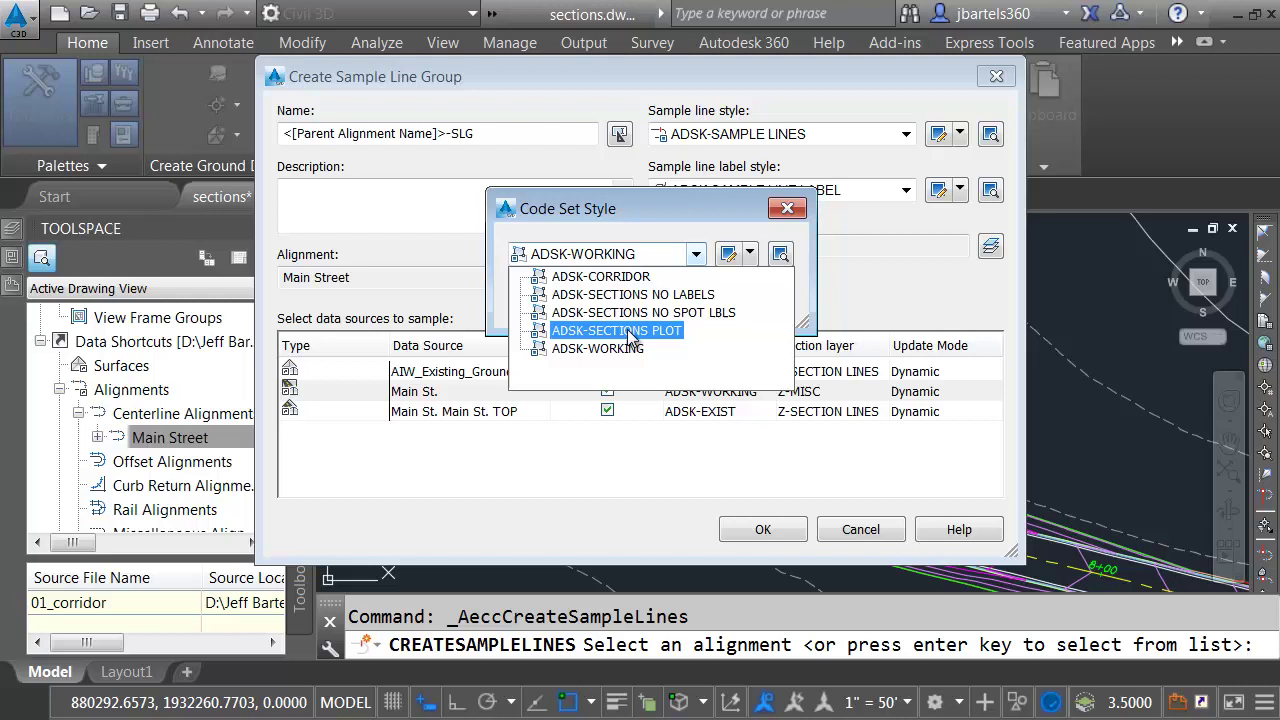
left_click(617, 331)
left_click(548, 298)
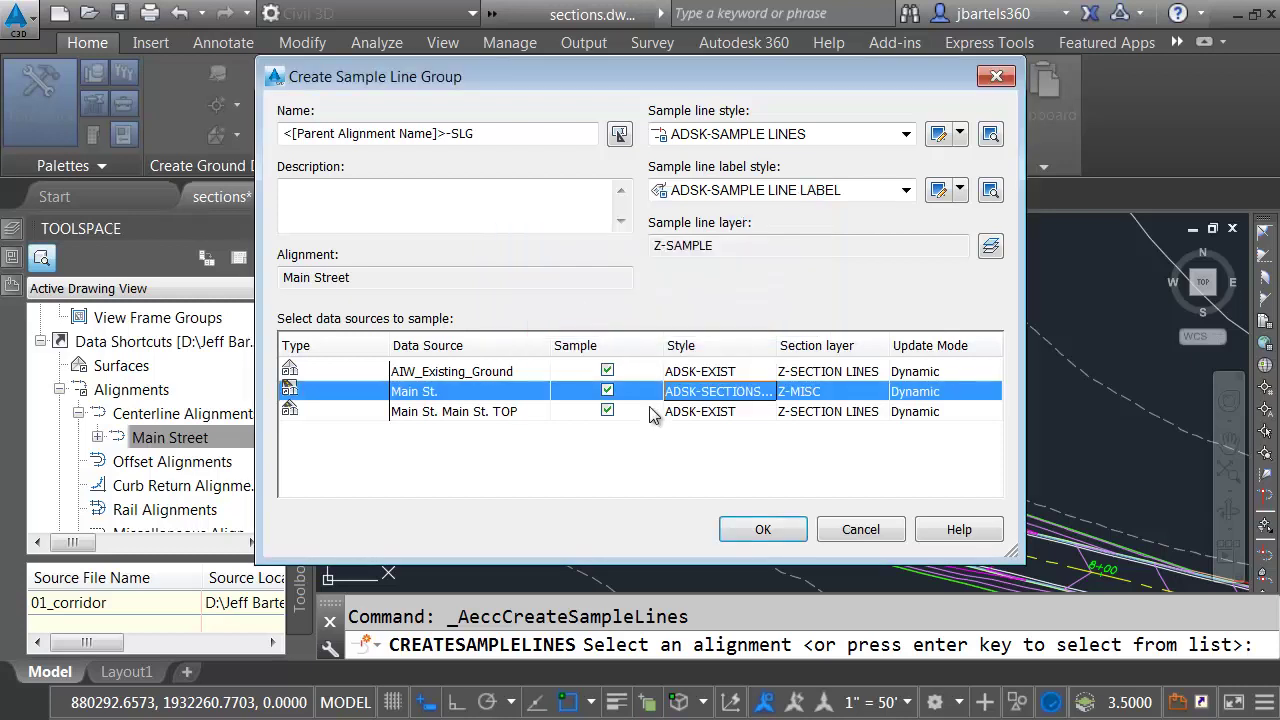
left_click(695, 413)
left_click(695, 413)
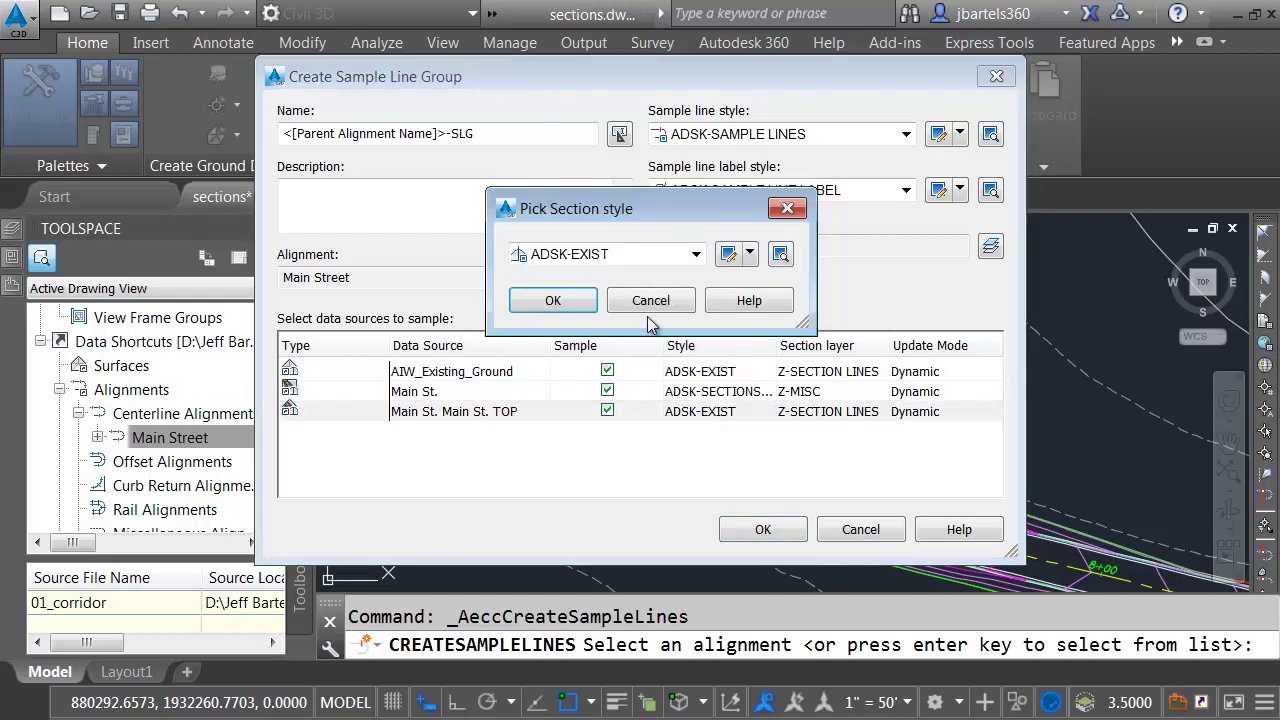
left_click(642, 256)
left_click(616, 292)
key("Return")
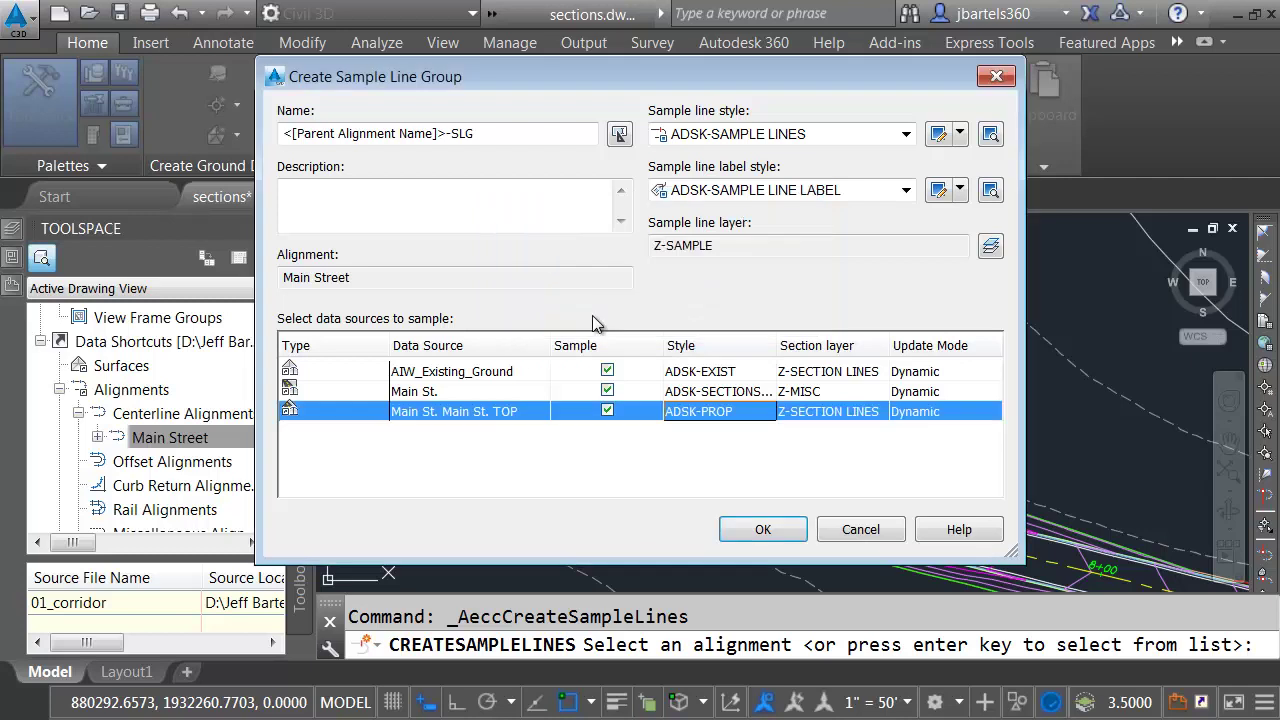
Add sample lines by station range along Main Street, every 100' with 90' widths each side.
left_click(763, 529)
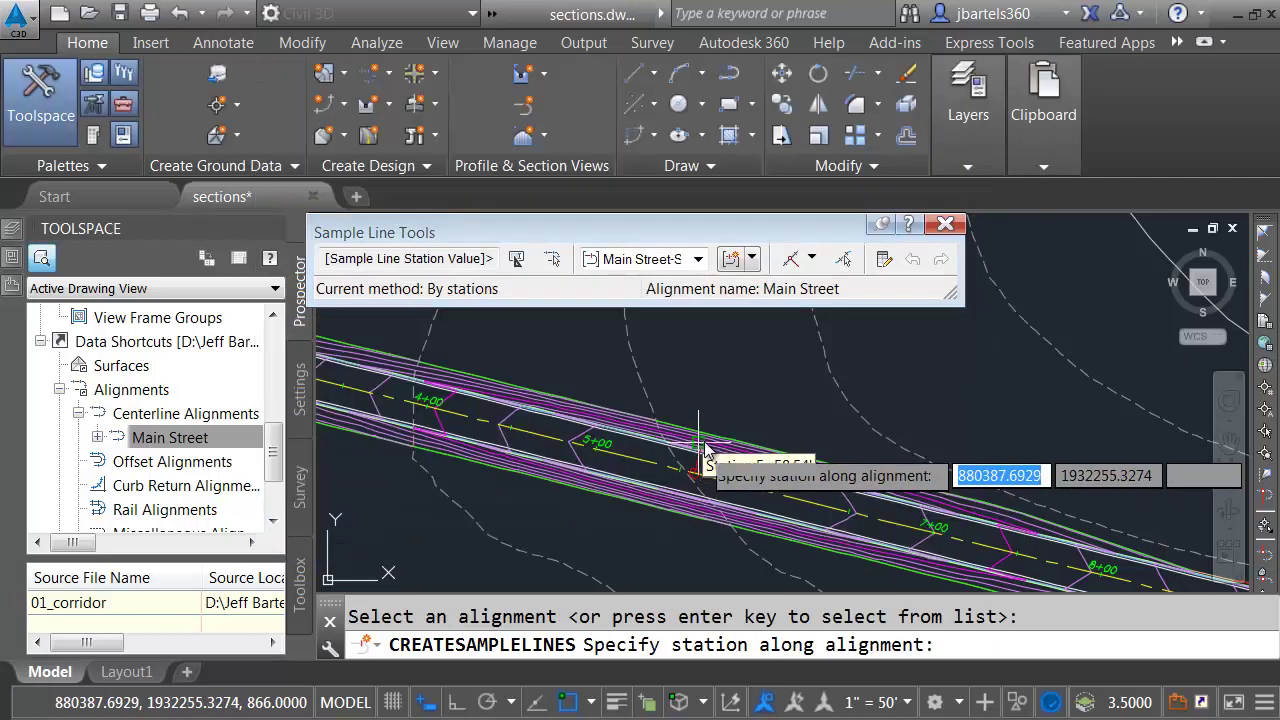
left_click(813, 259)
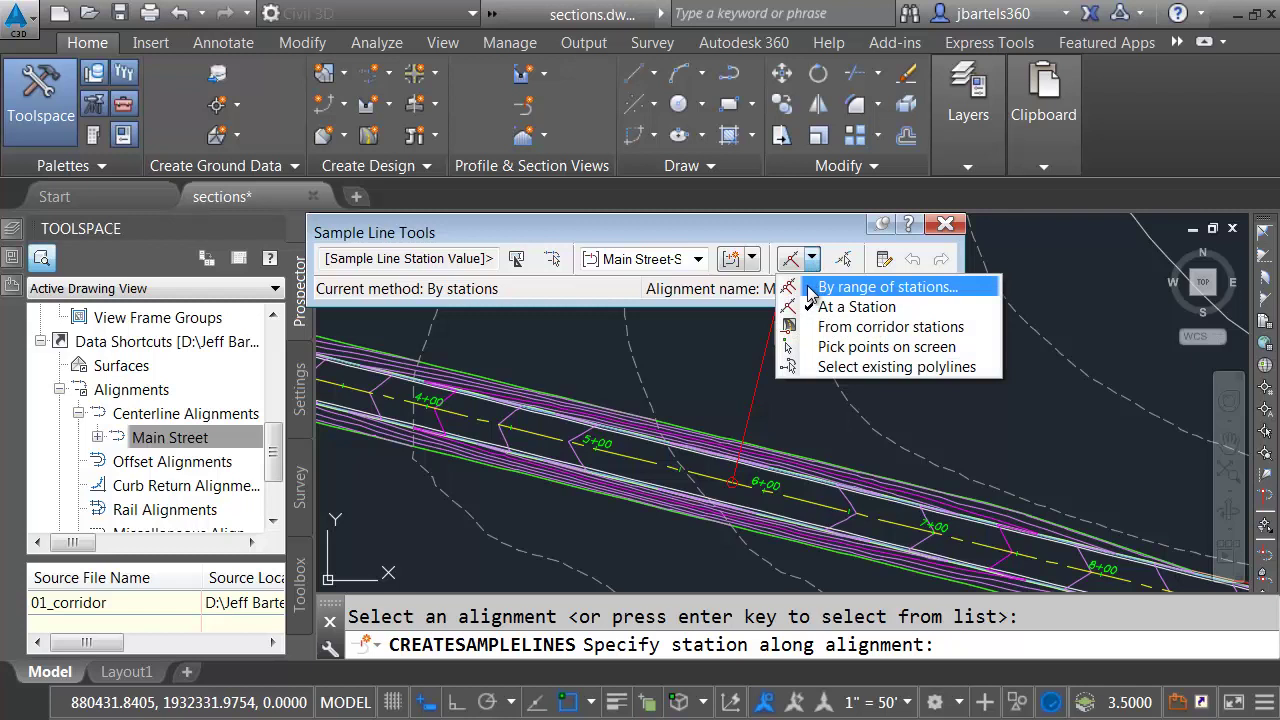
left_click(811, 288)
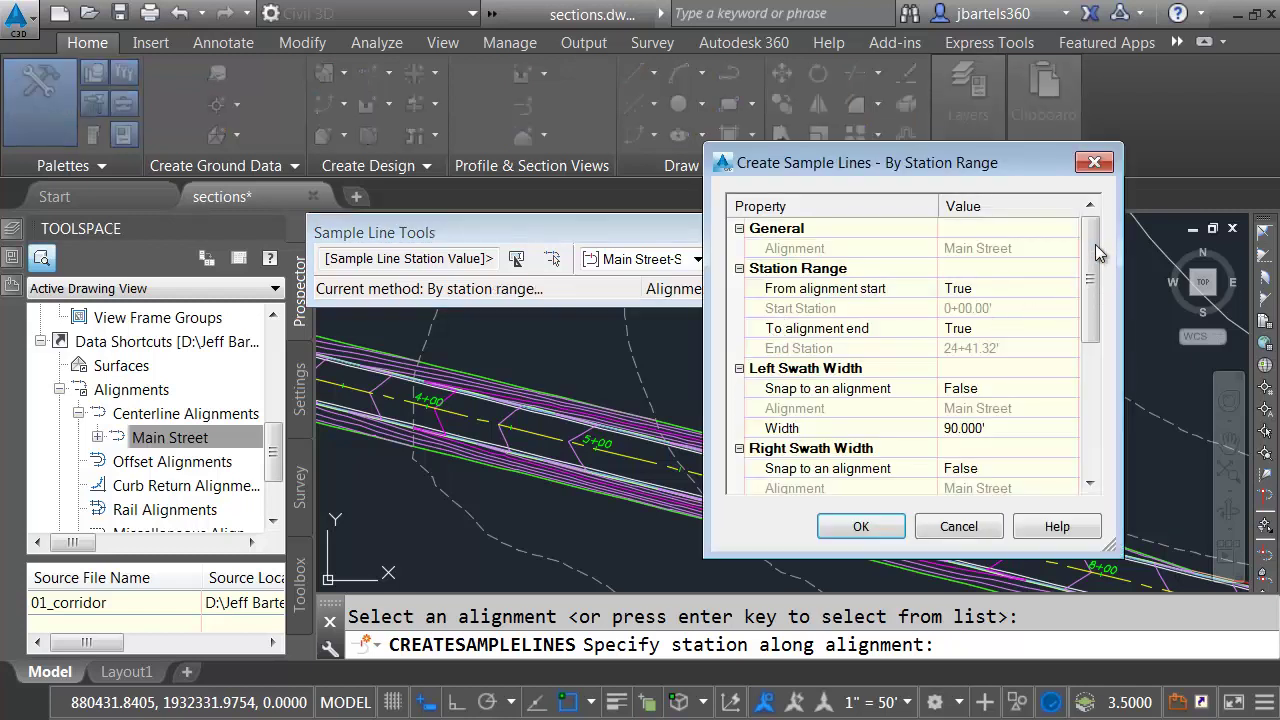
left_click_drag(1095, 252, 1094, 304)
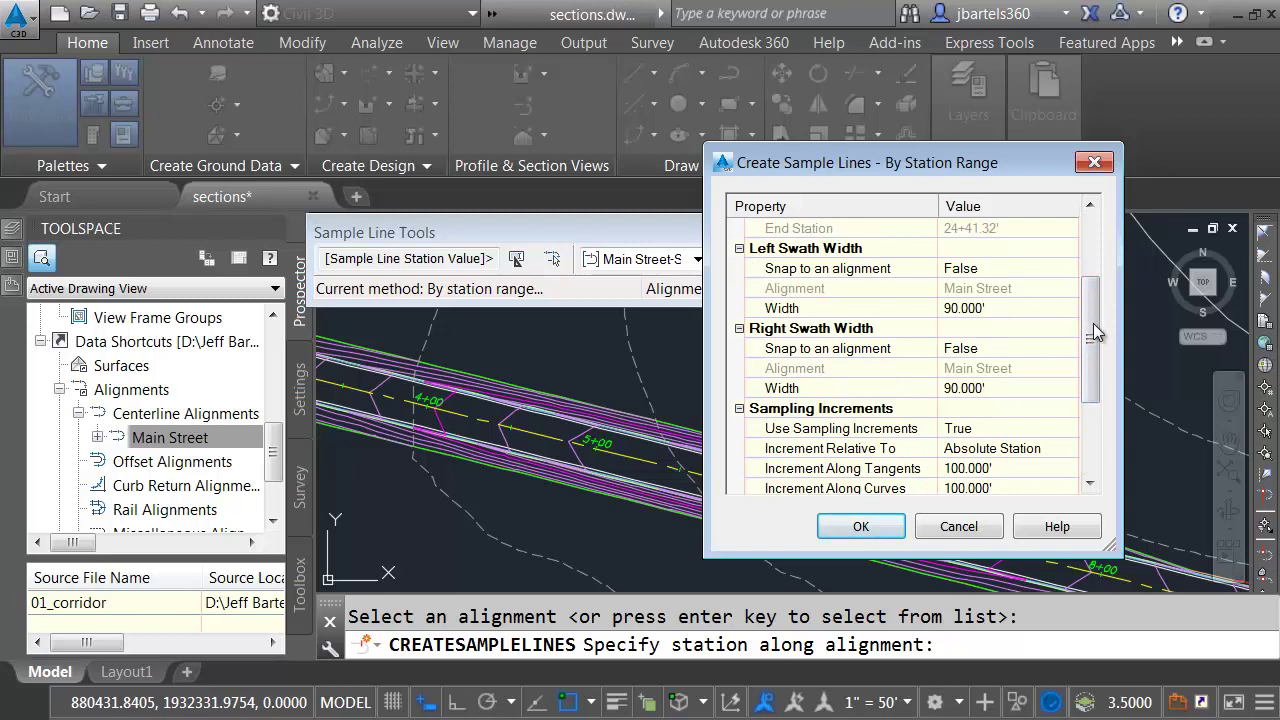
left_click_drag(1093, 325, 1093, 368)
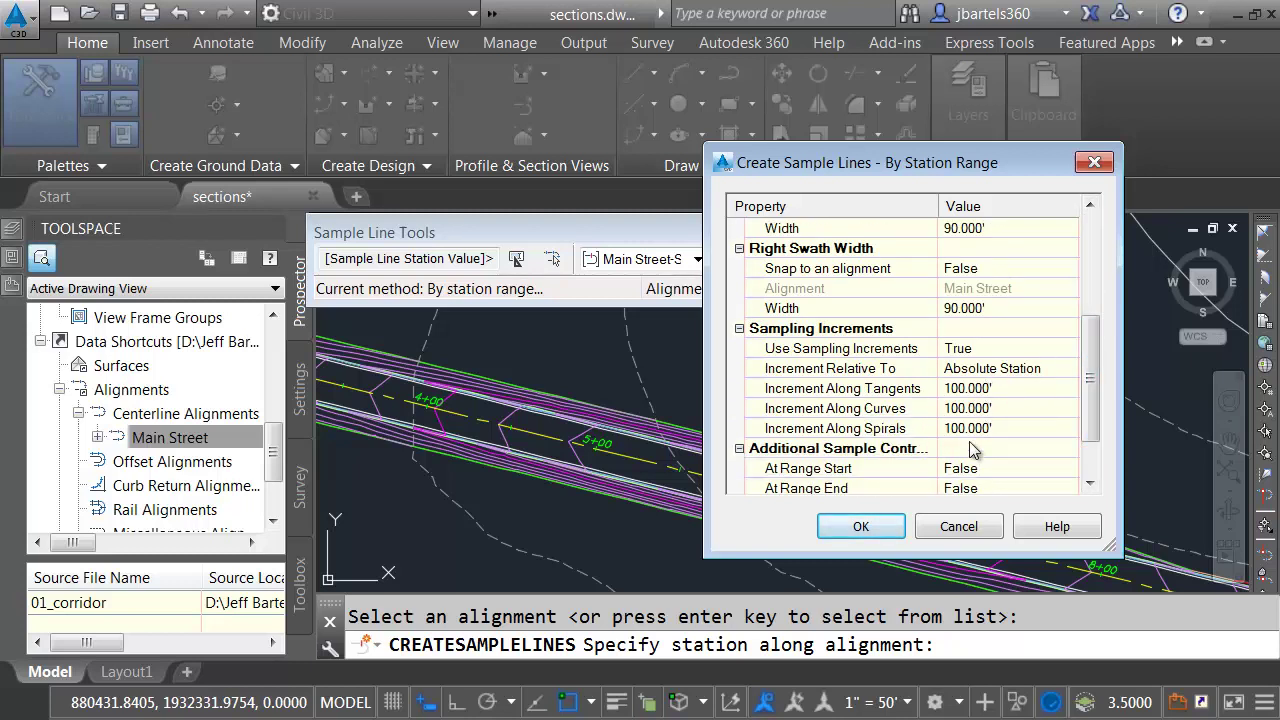
left_click(861, 526)
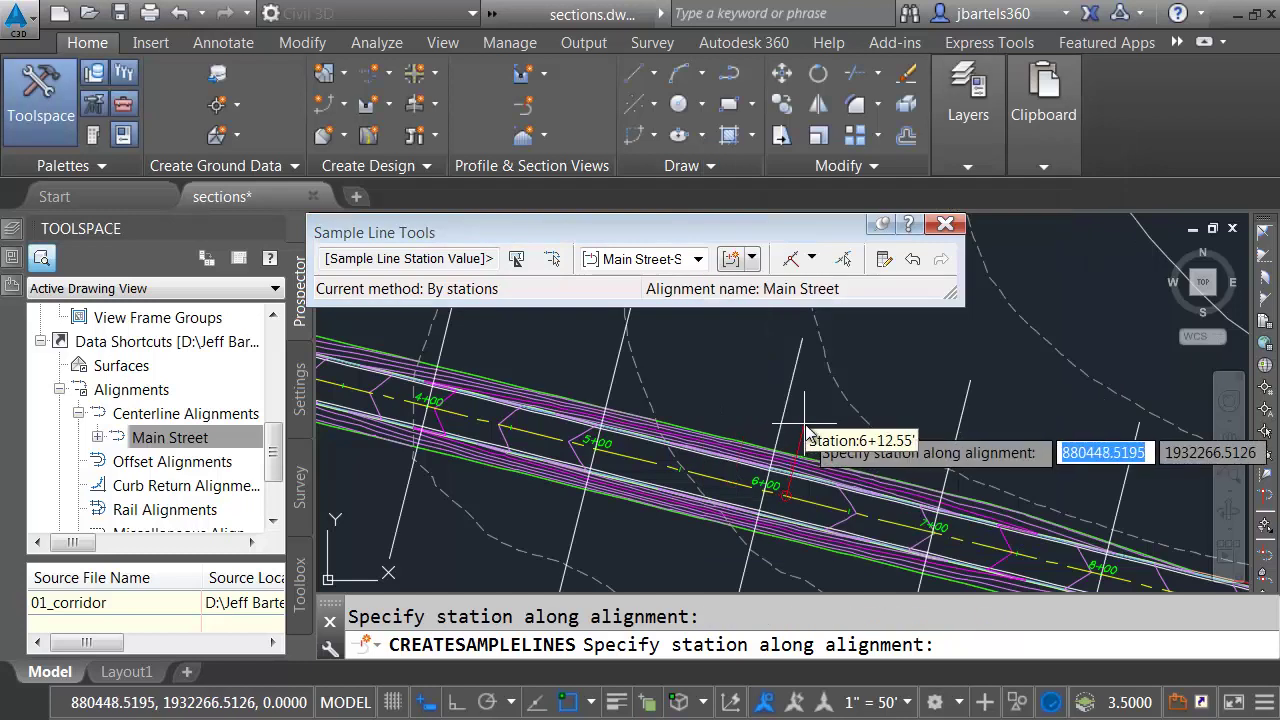
key("Return")
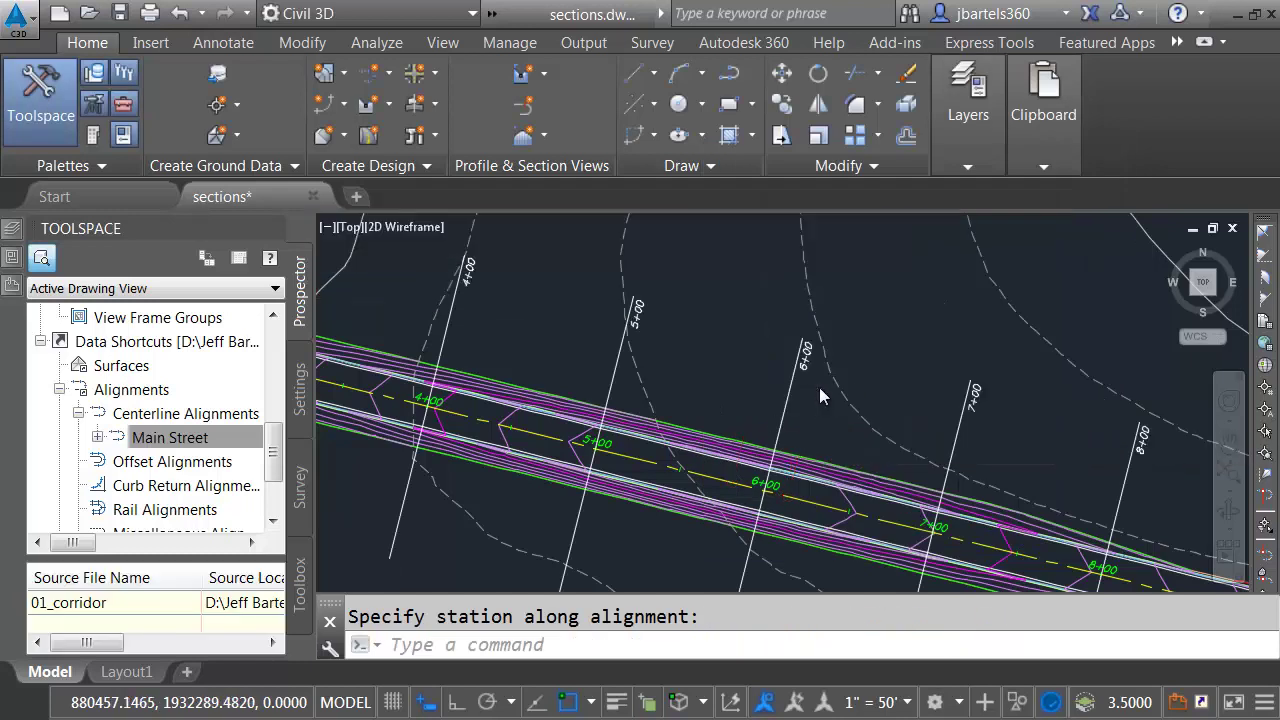
scroll(819, 395, "down", 5)
middle_click_drag(900, 410, 693, 425)
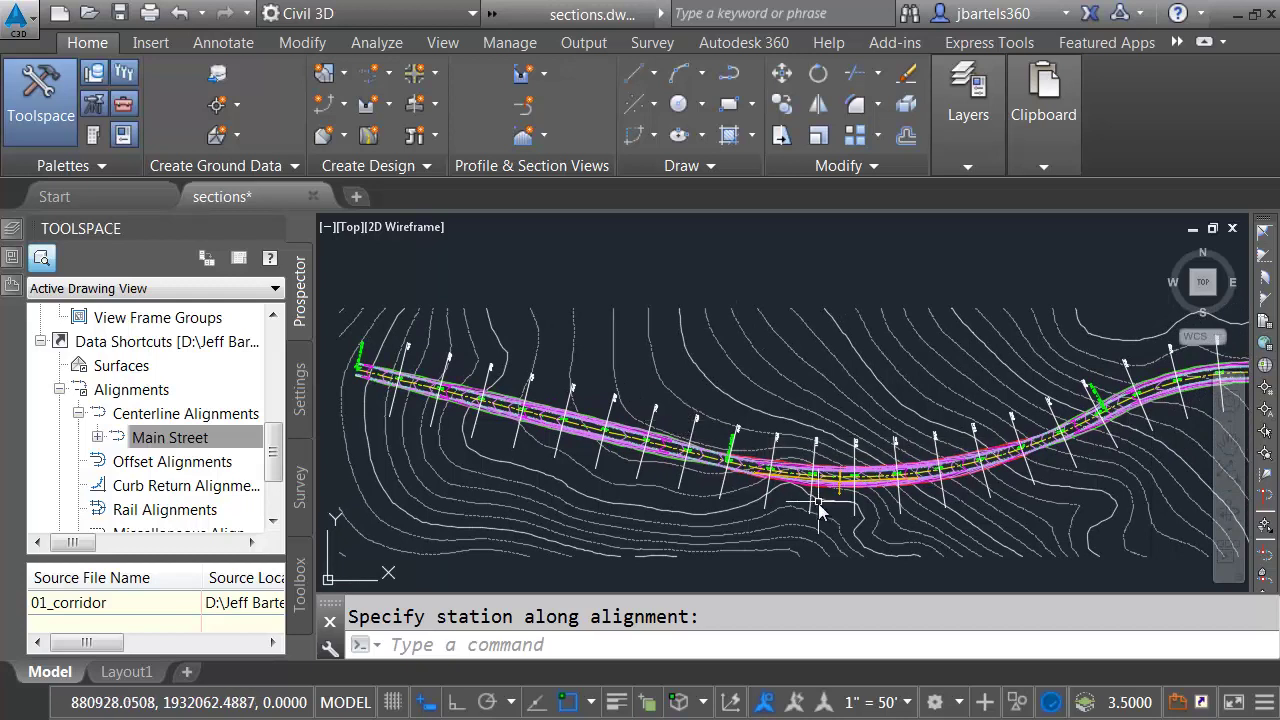
Set the annotation scale to 1" = 10' and launch Create Multiple Section Views.
left_click(904, 704)
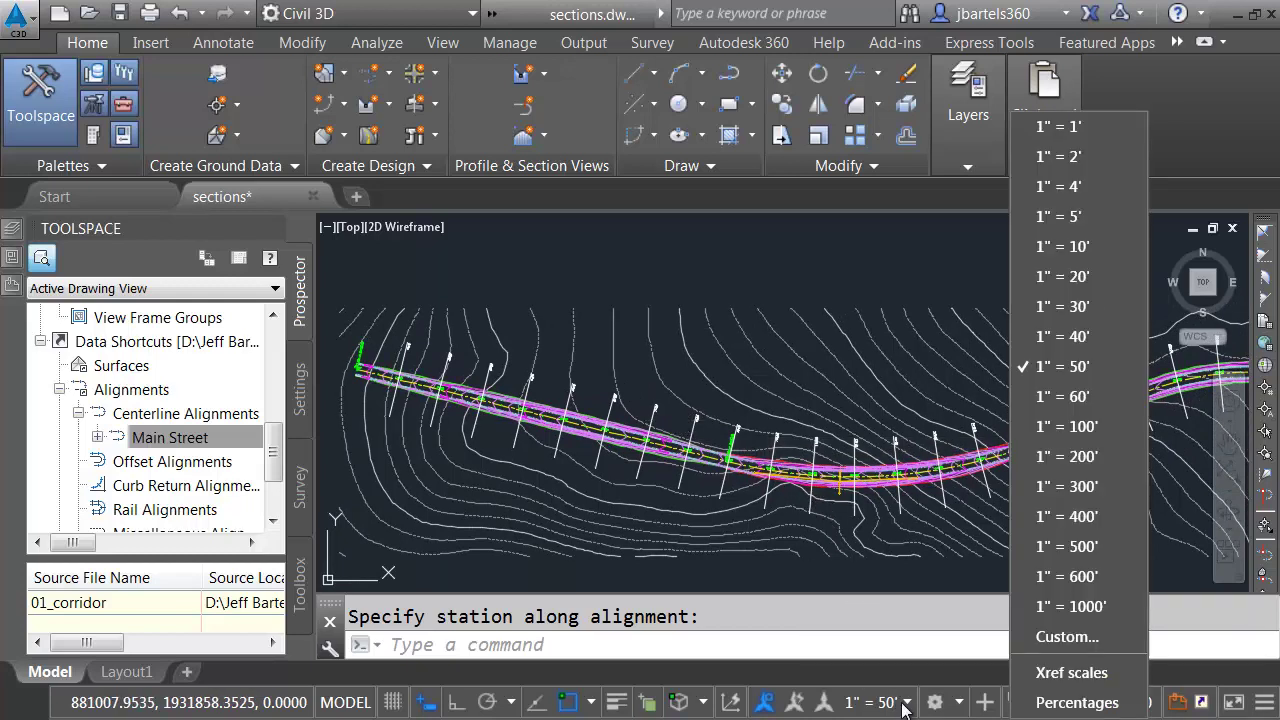
left_click(1060, 247)
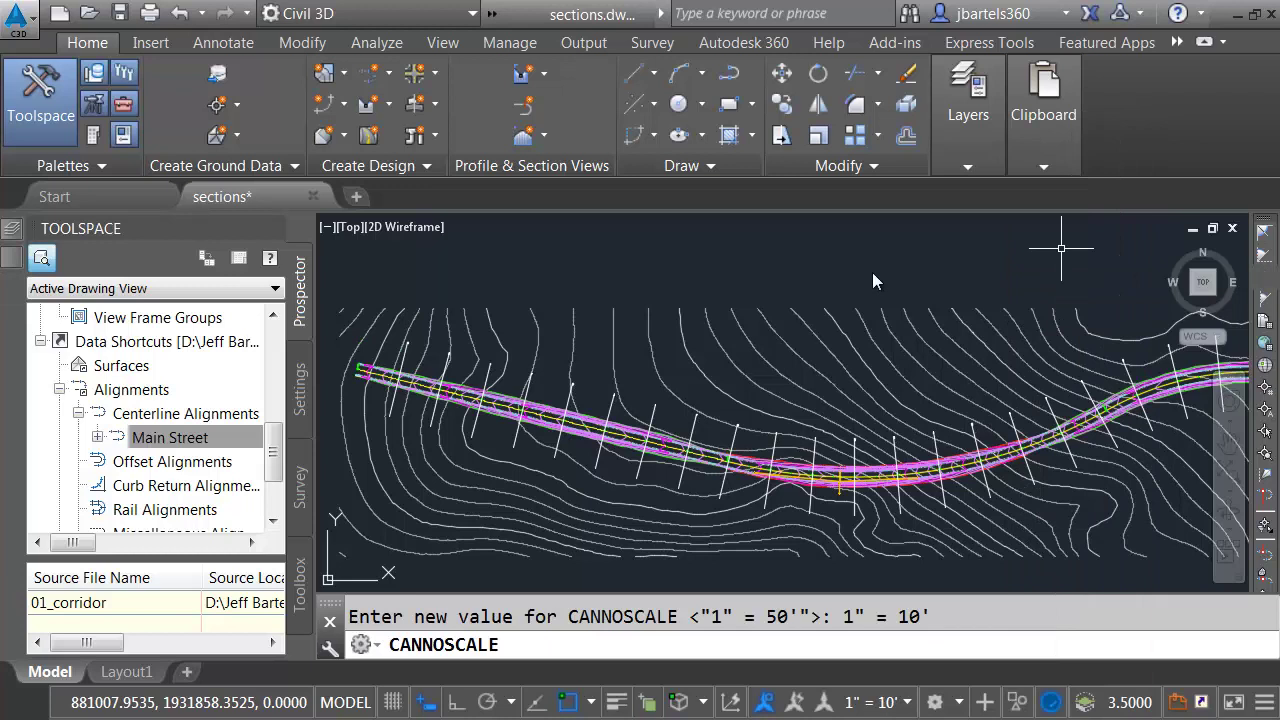
left_click(527, 135)
left_click(522, 174)
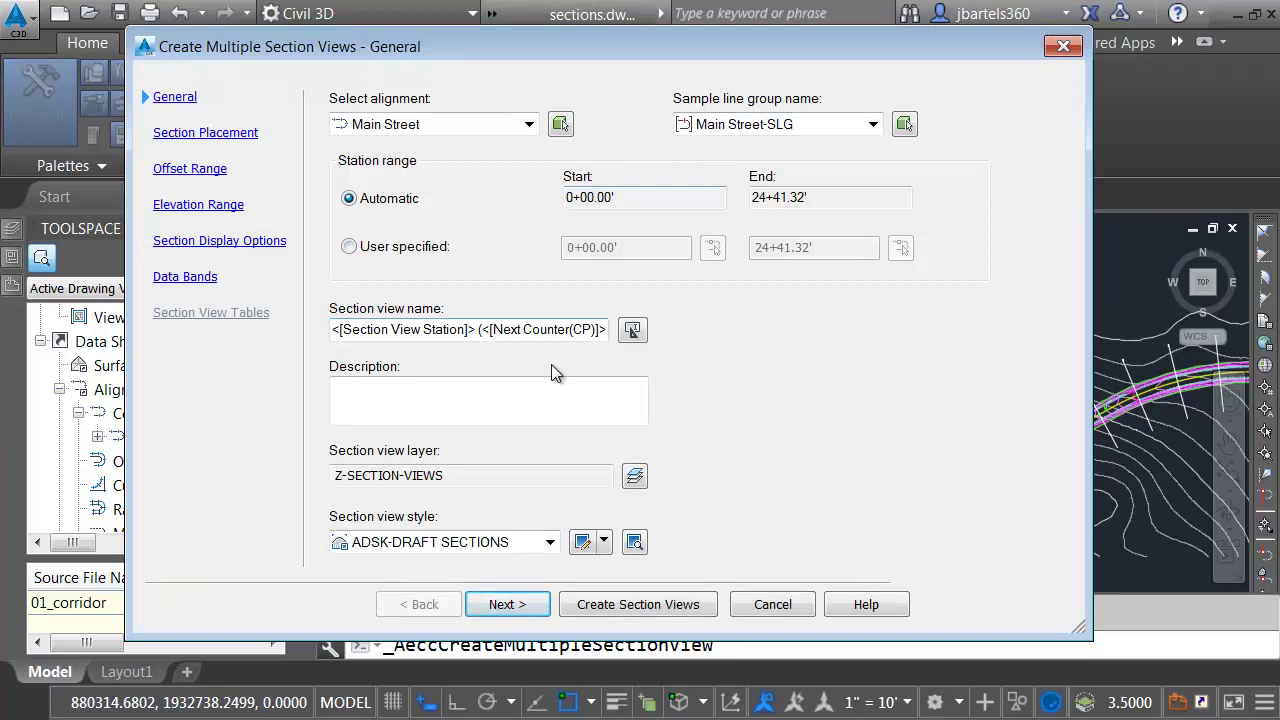
Choose ADSK-10H-5V PLOT Sect View as the section view style.
left_click(550, 542)
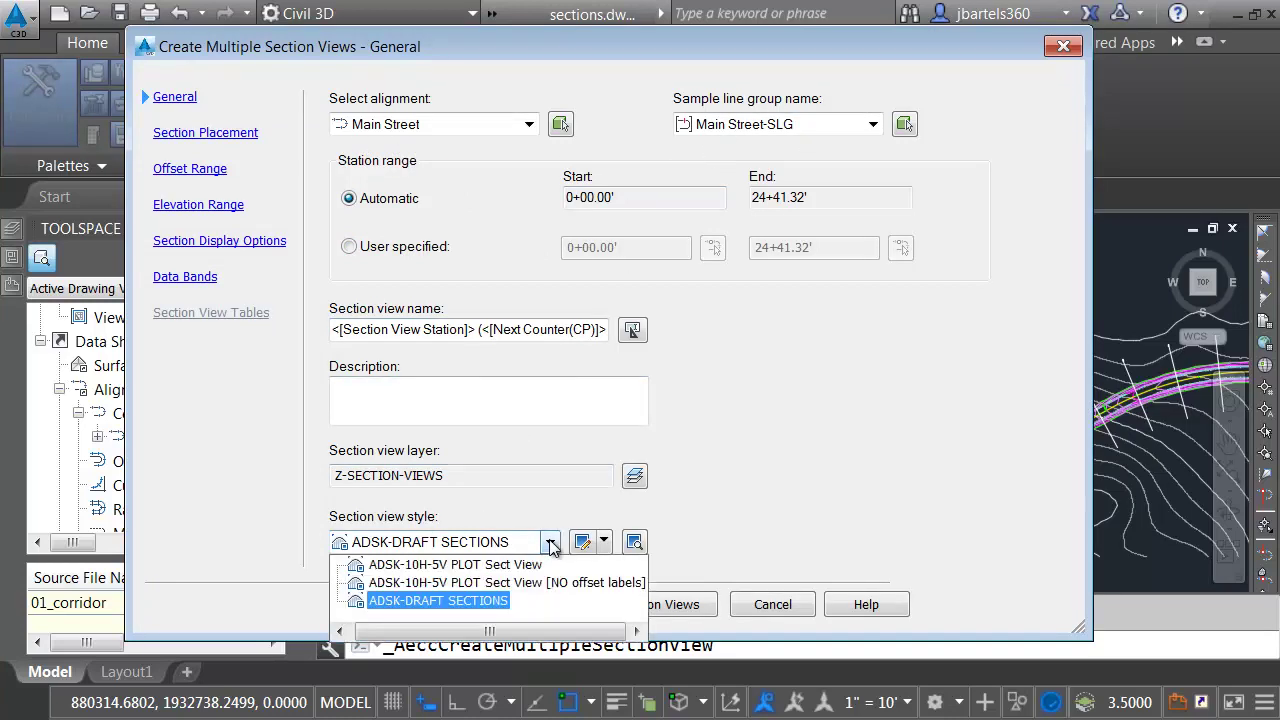
left_click(475, 566)
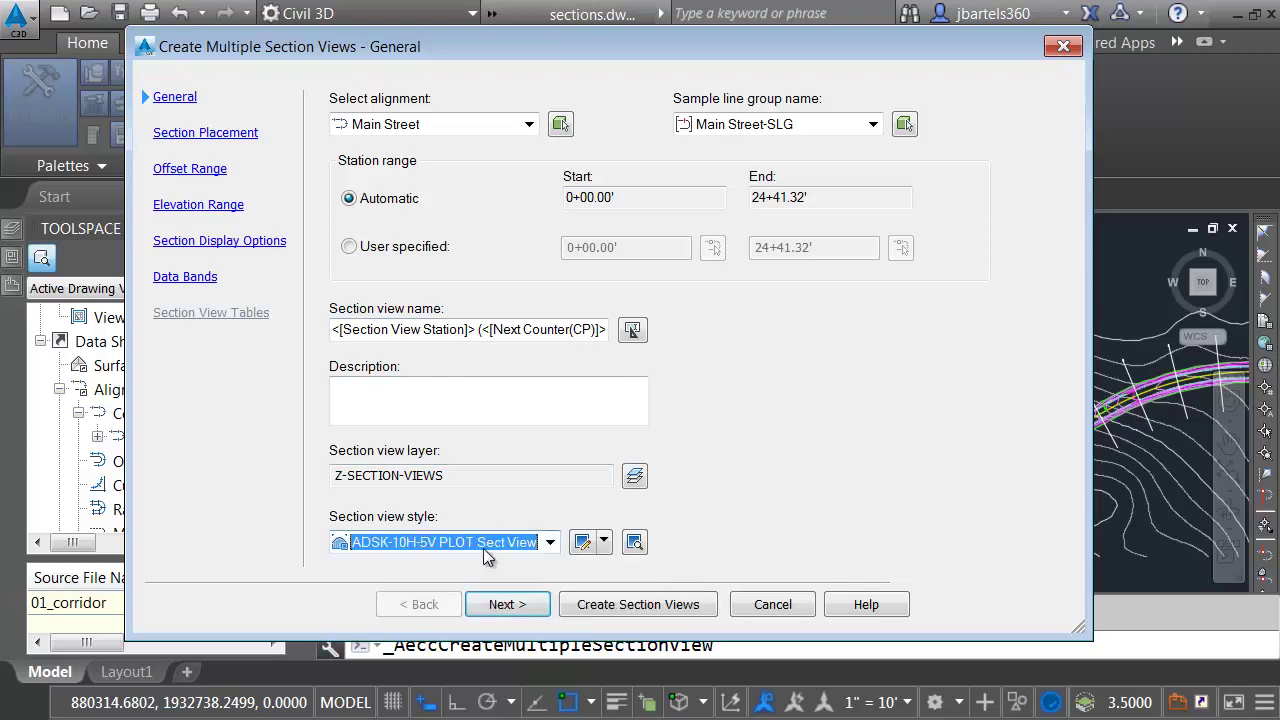
left_click(505, 604)
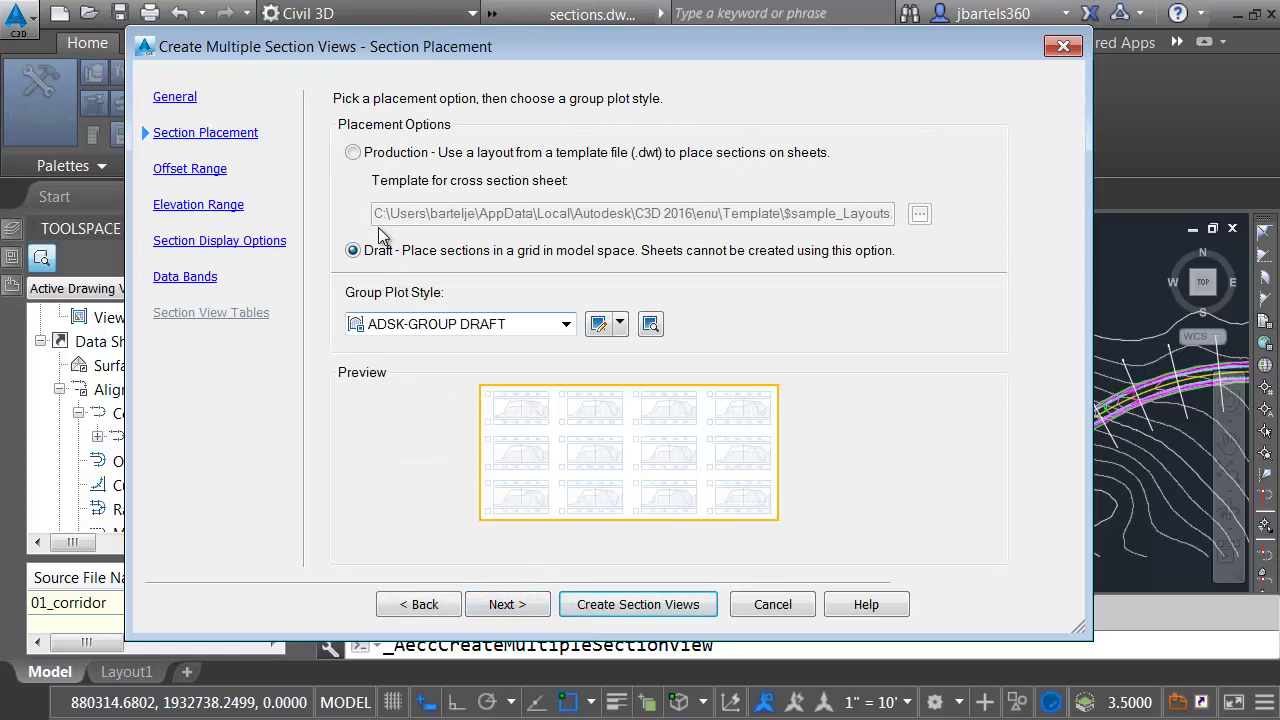
Place sections on production sheets using the XS-10 layout from $sample_Layouts.dwt.
left_click(354, 155)
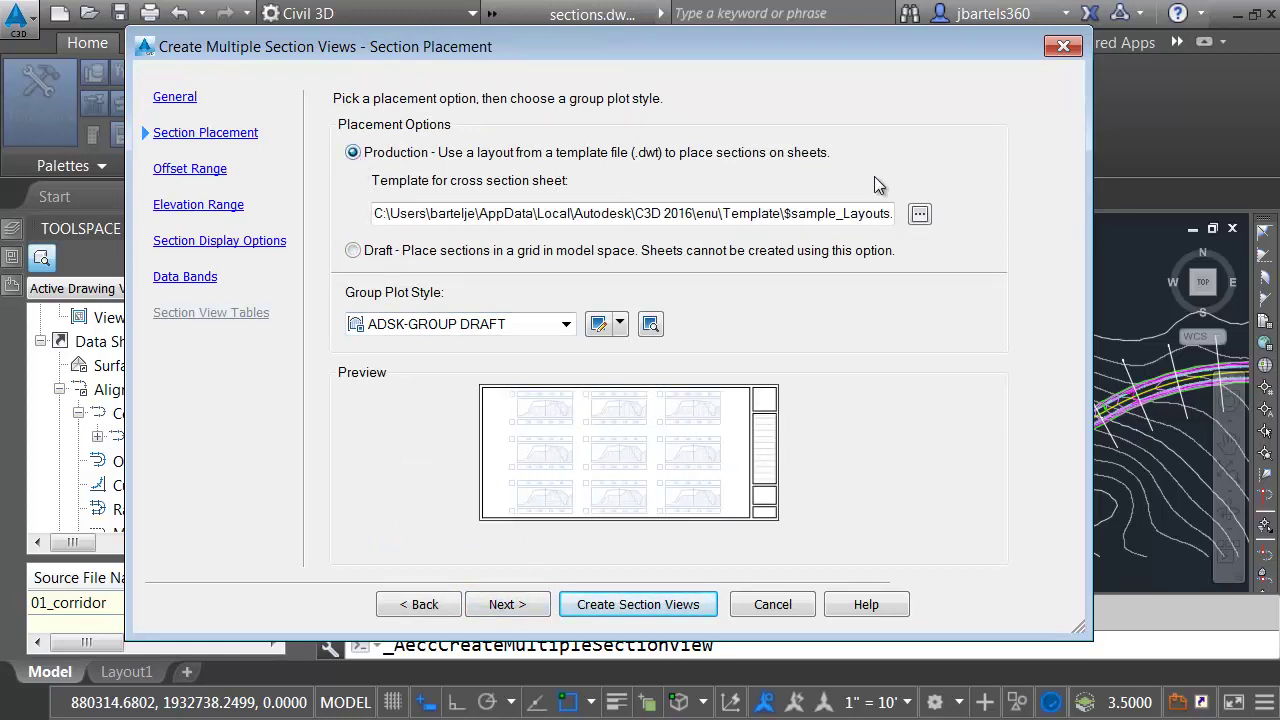
left_click(919, 216)
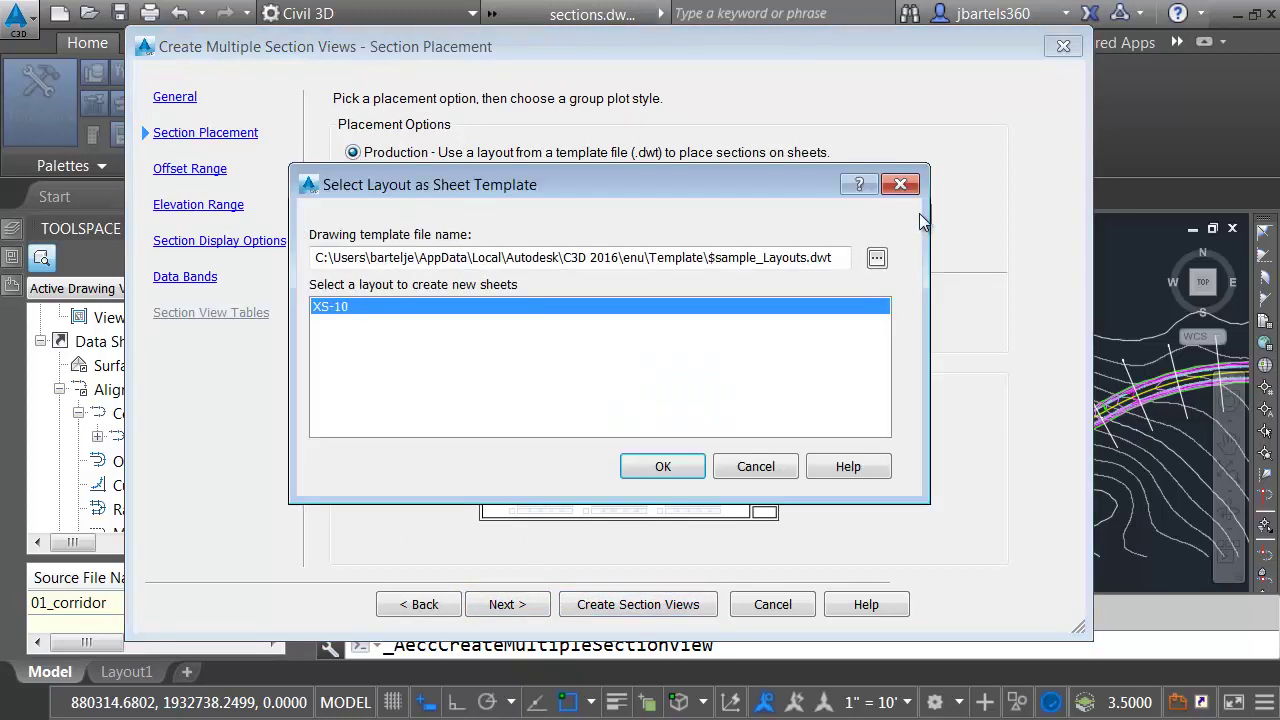
left_click(877, 258)
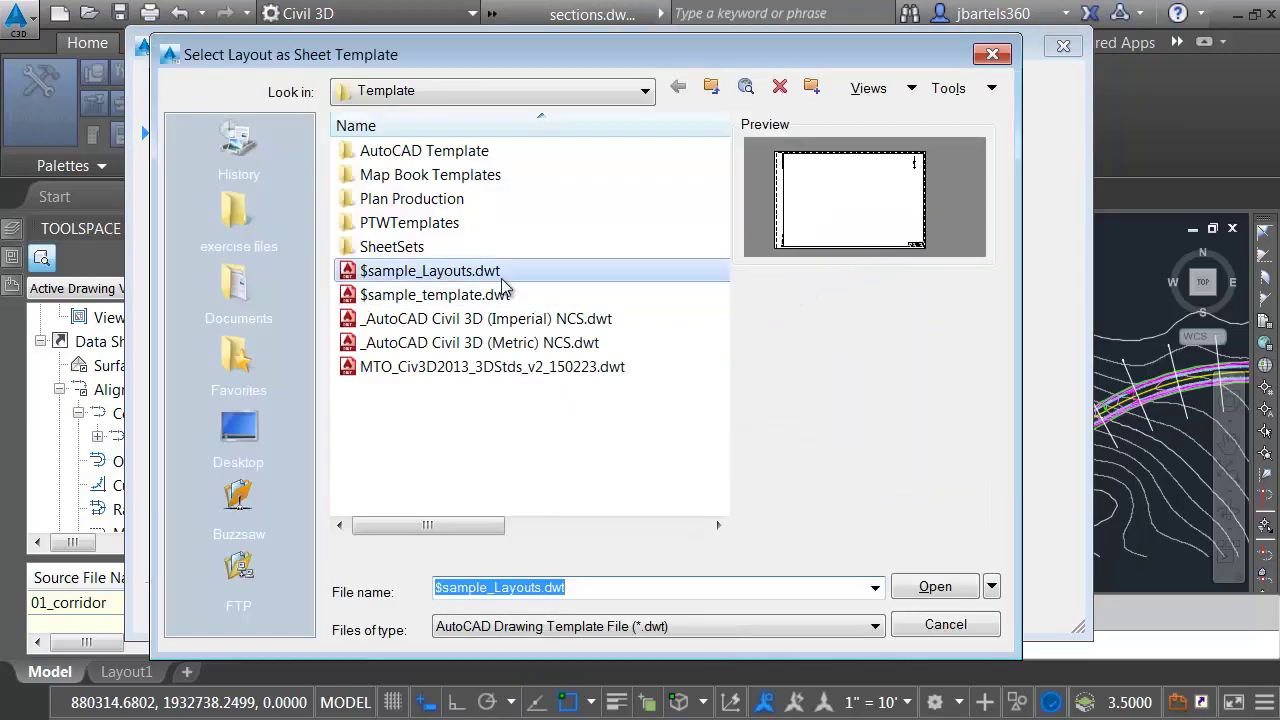
left_click(440, 278)
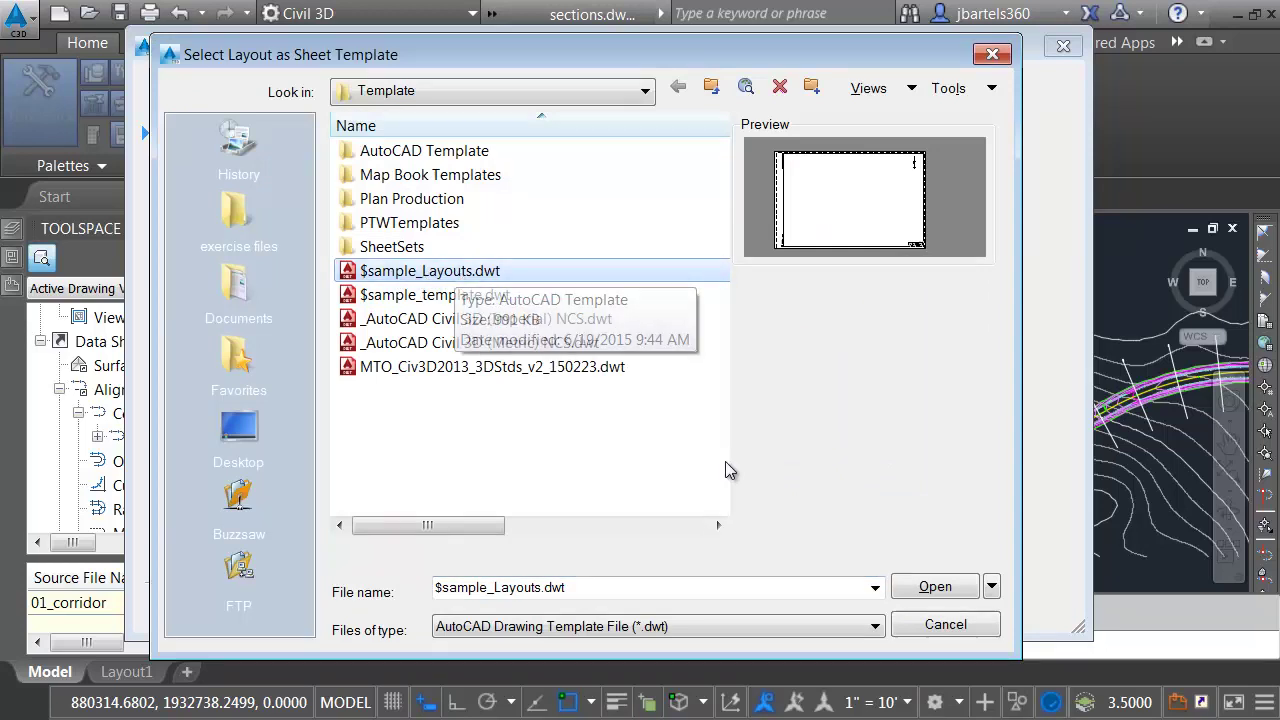
left_click(935, 587)
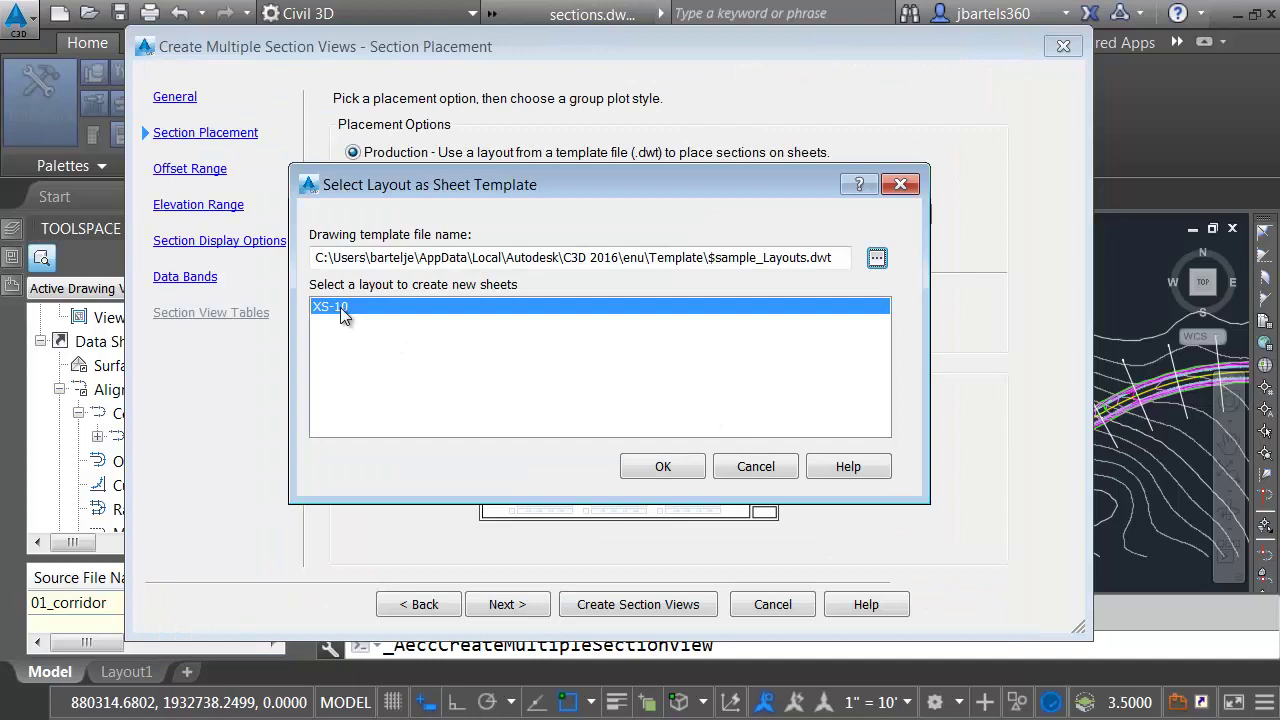
left_click(639, 466)
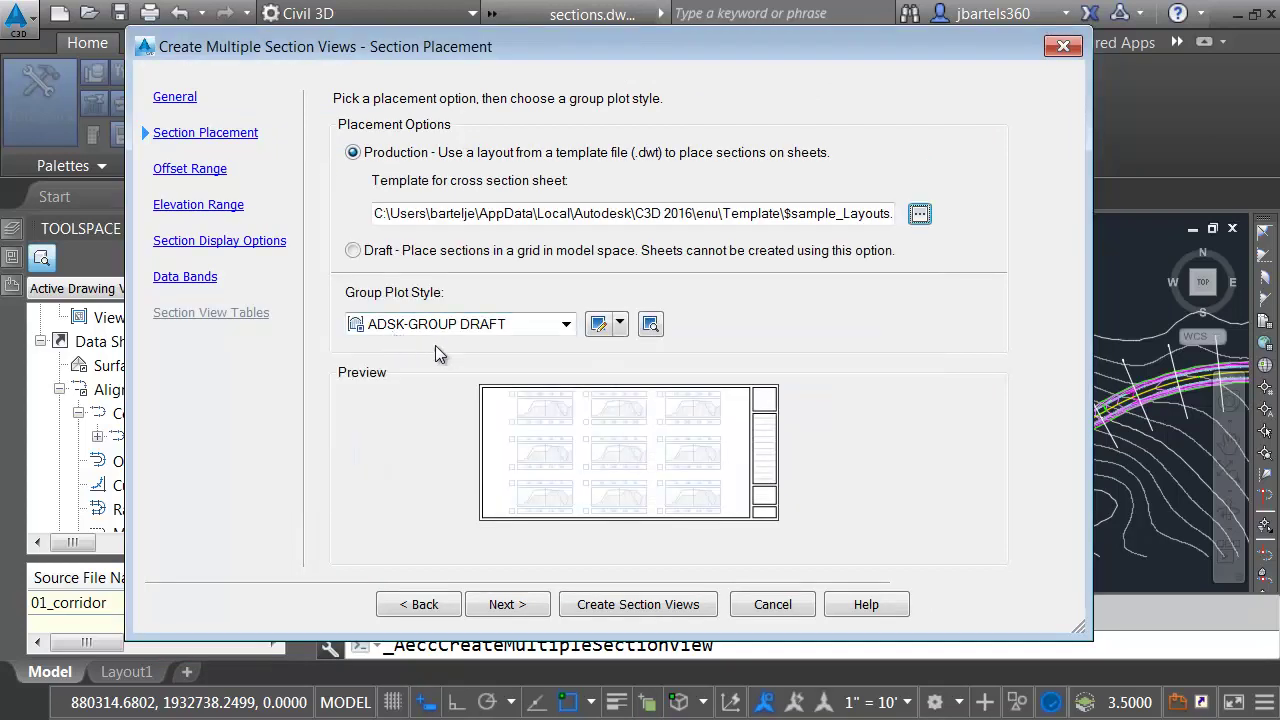
Set the group plot style to ADSK-GROUP PLOT and keep the default offset and elevation ranges.
left_click(565, 326)
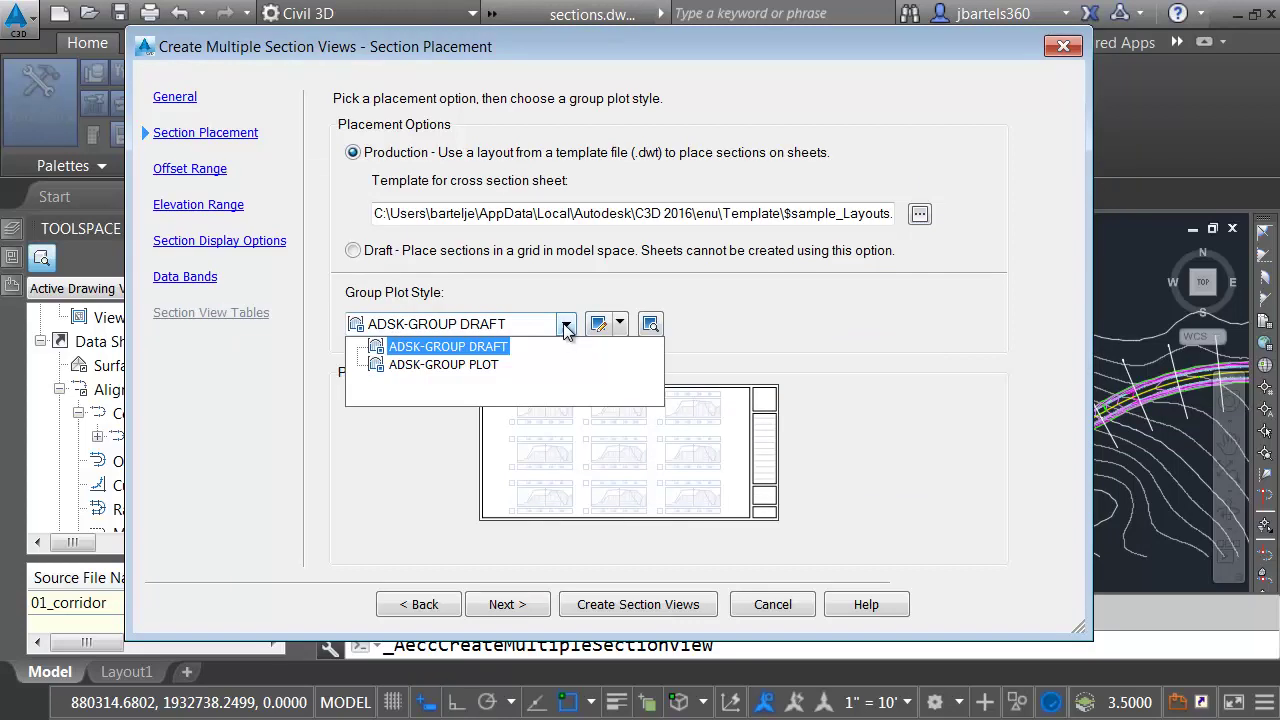
left_click(436, 364)
left_click(517, 605)
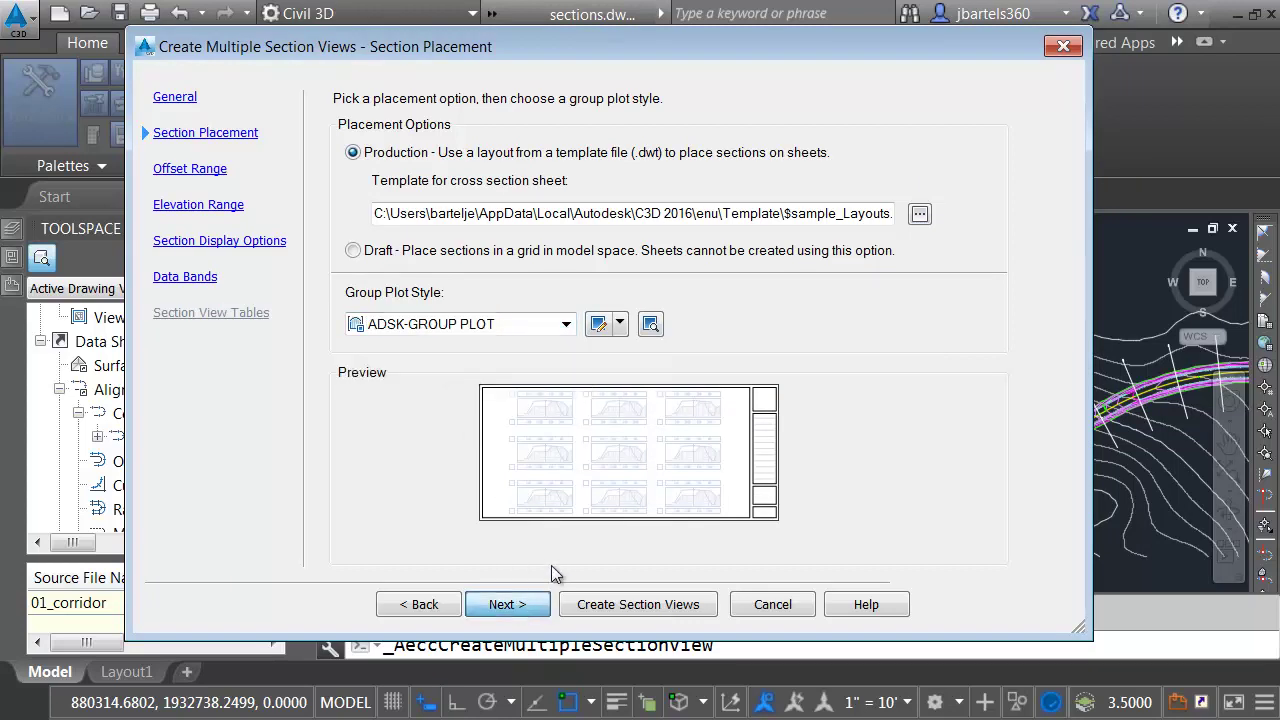
left_click(520, 606)
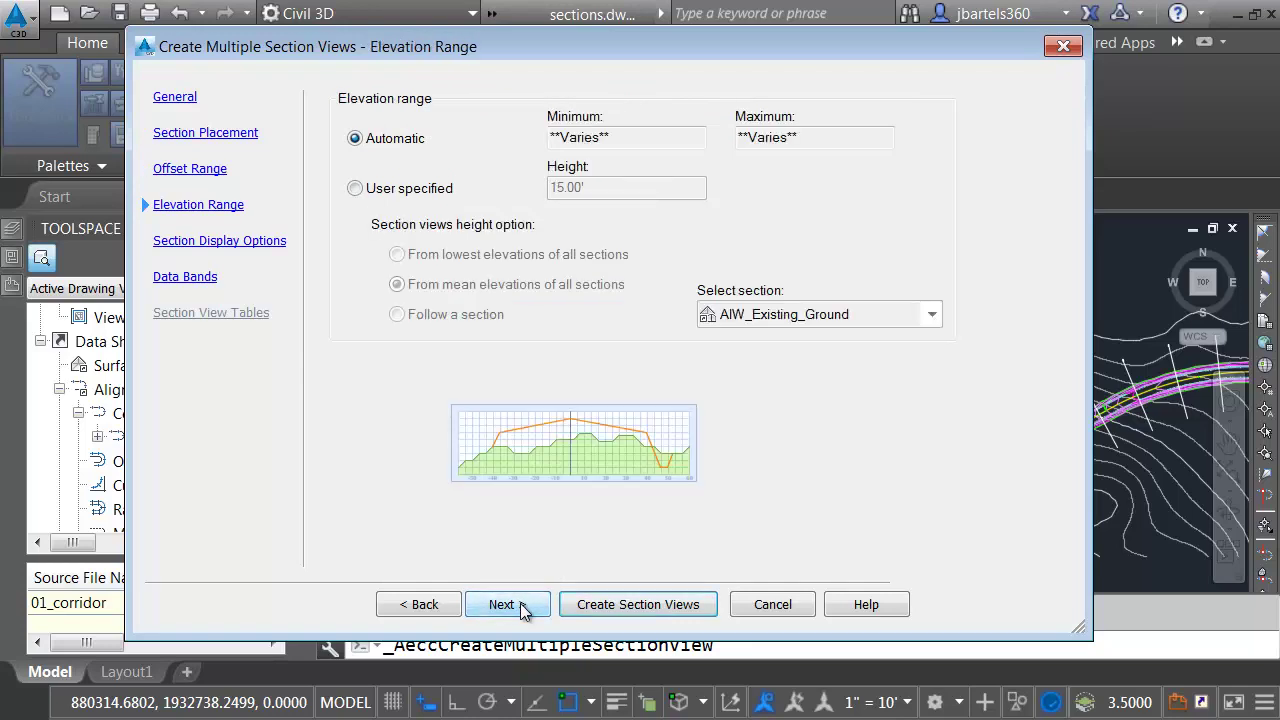
left_click(517, 607)
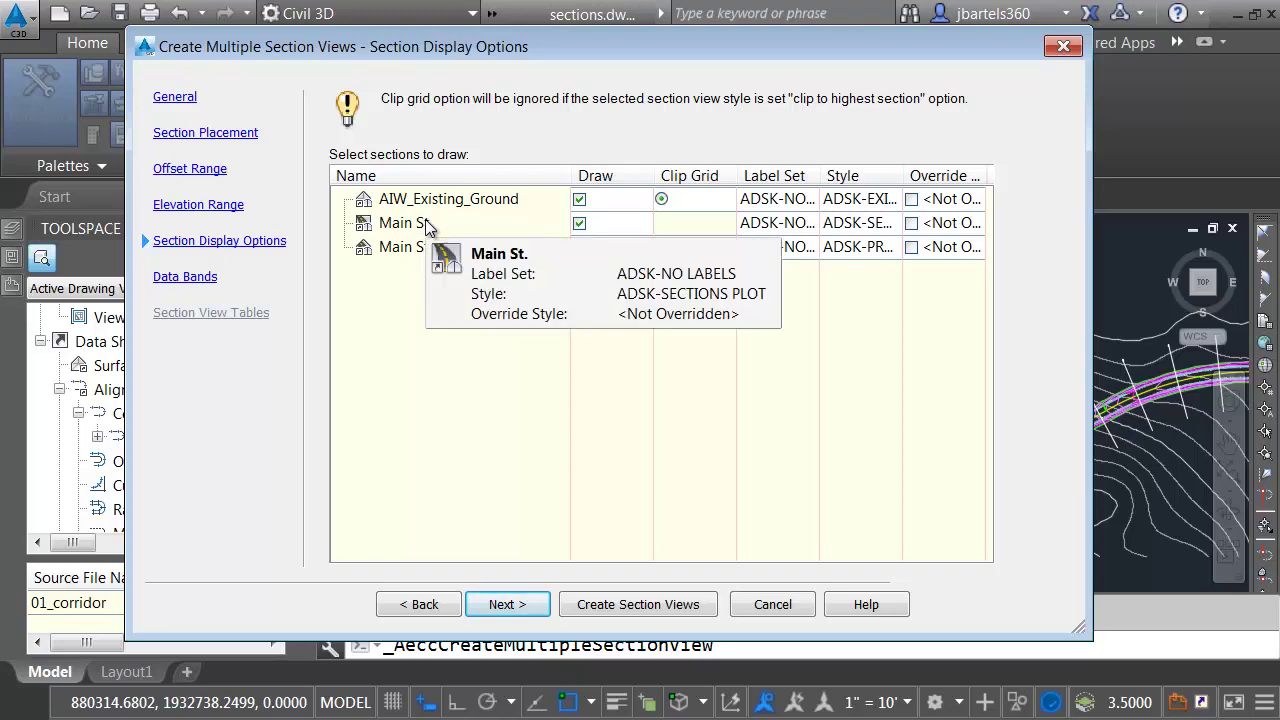
Exclude Main St. TOP from drawing and use the ADSK-BAND SET data bands.
left_click(580, 248)
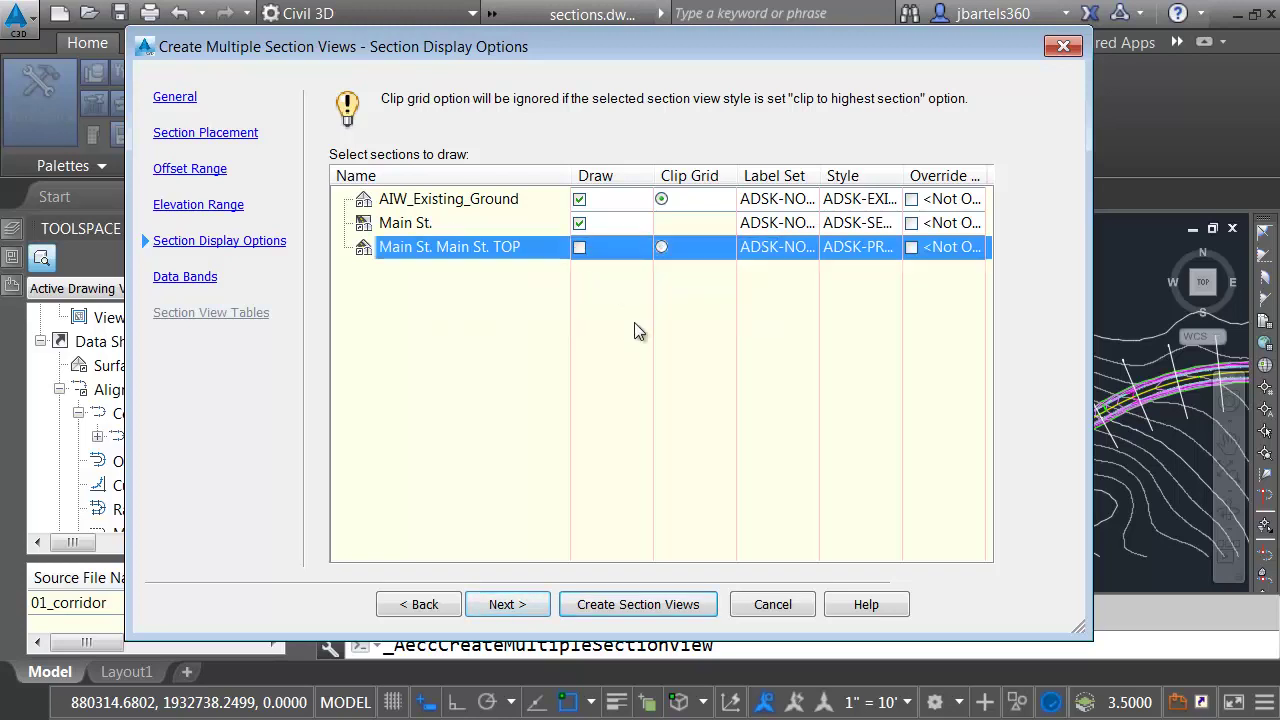
left_click(518, 604)
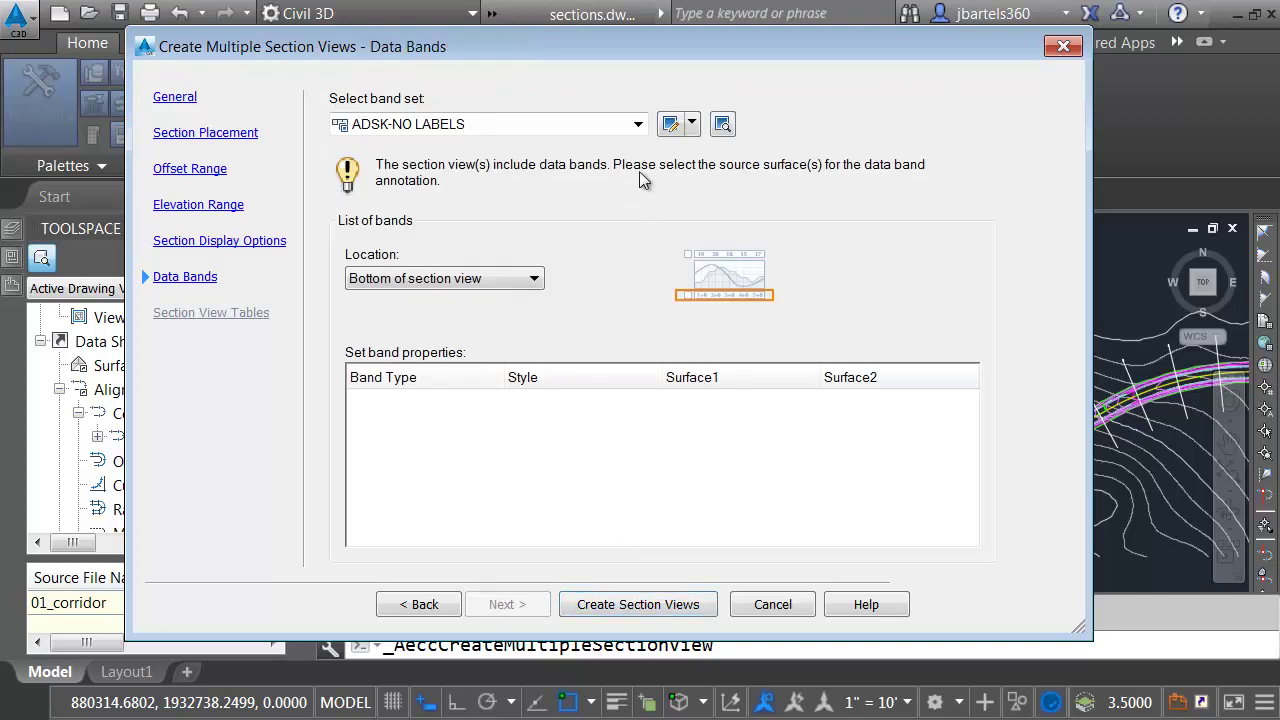
left_click(638, 124)
left_click(446, 161)
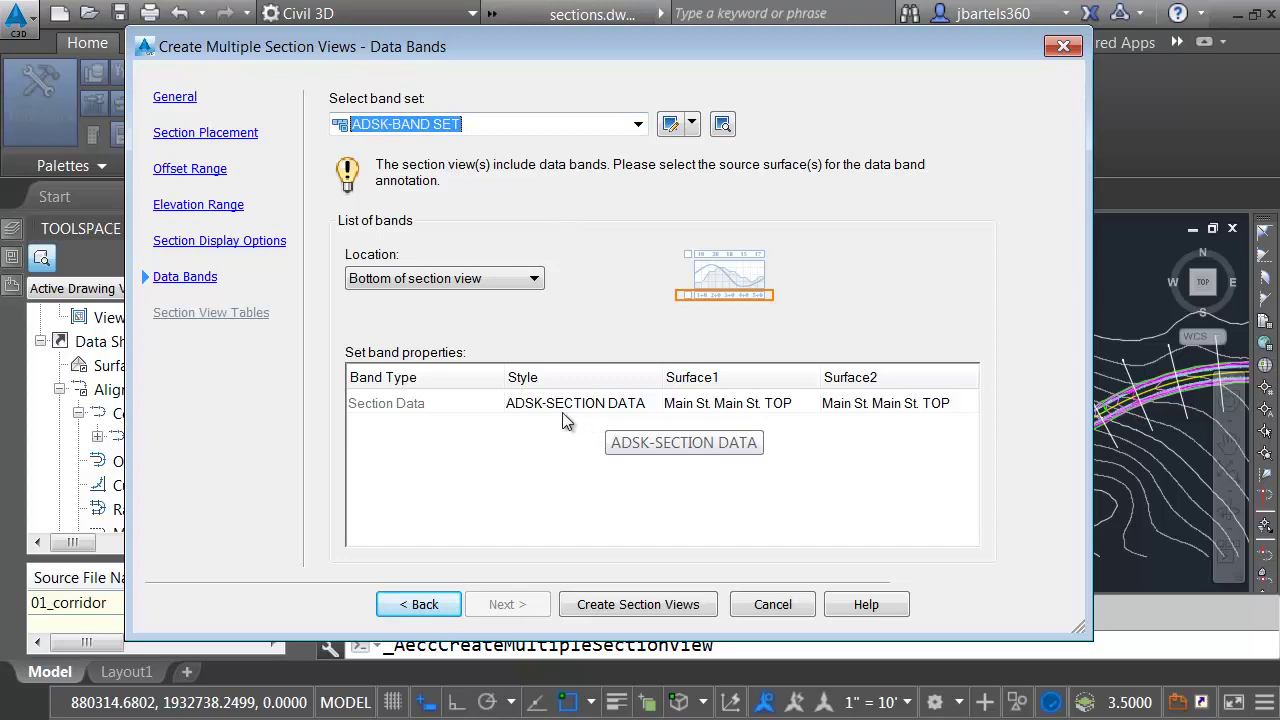
Create the section views with their origin placed above the alignment.
left_click(613, 604)
scroll(560, 292, "down", 3)
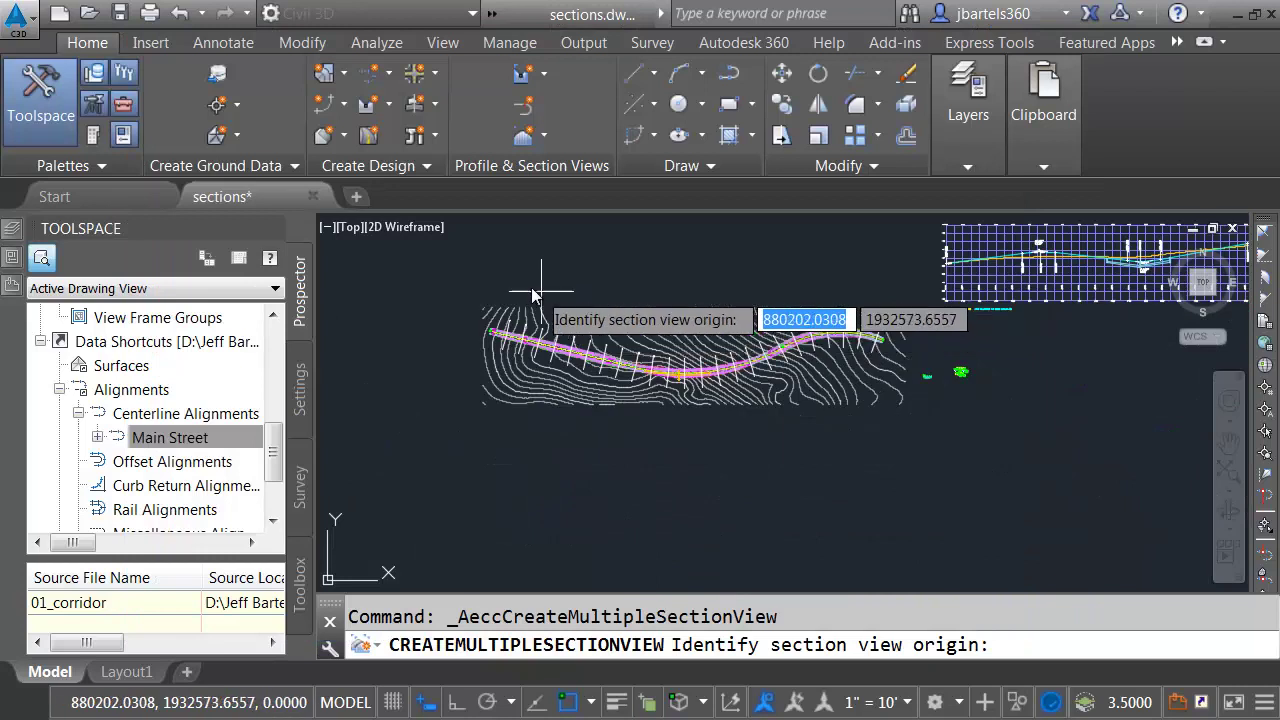
left_click(467, 281)
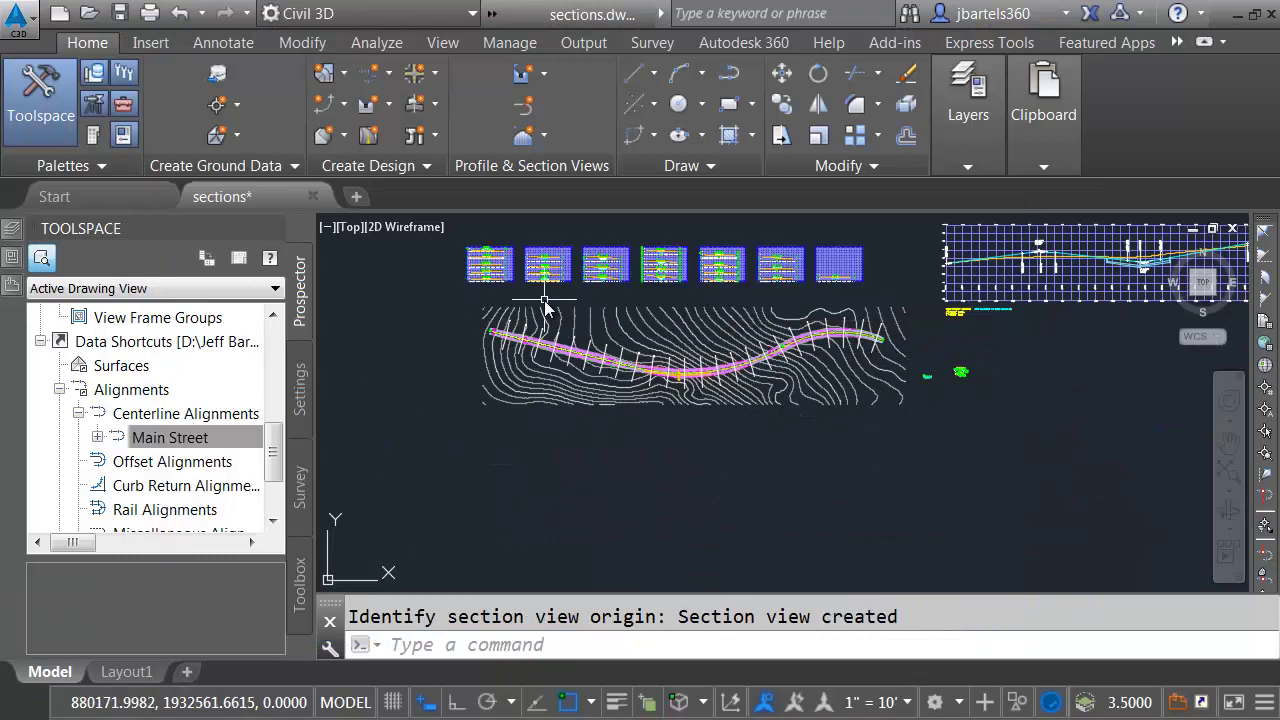
Zoom and pan across the generated section view groups to inspect them.
scroll(486, 249, "up", 5)
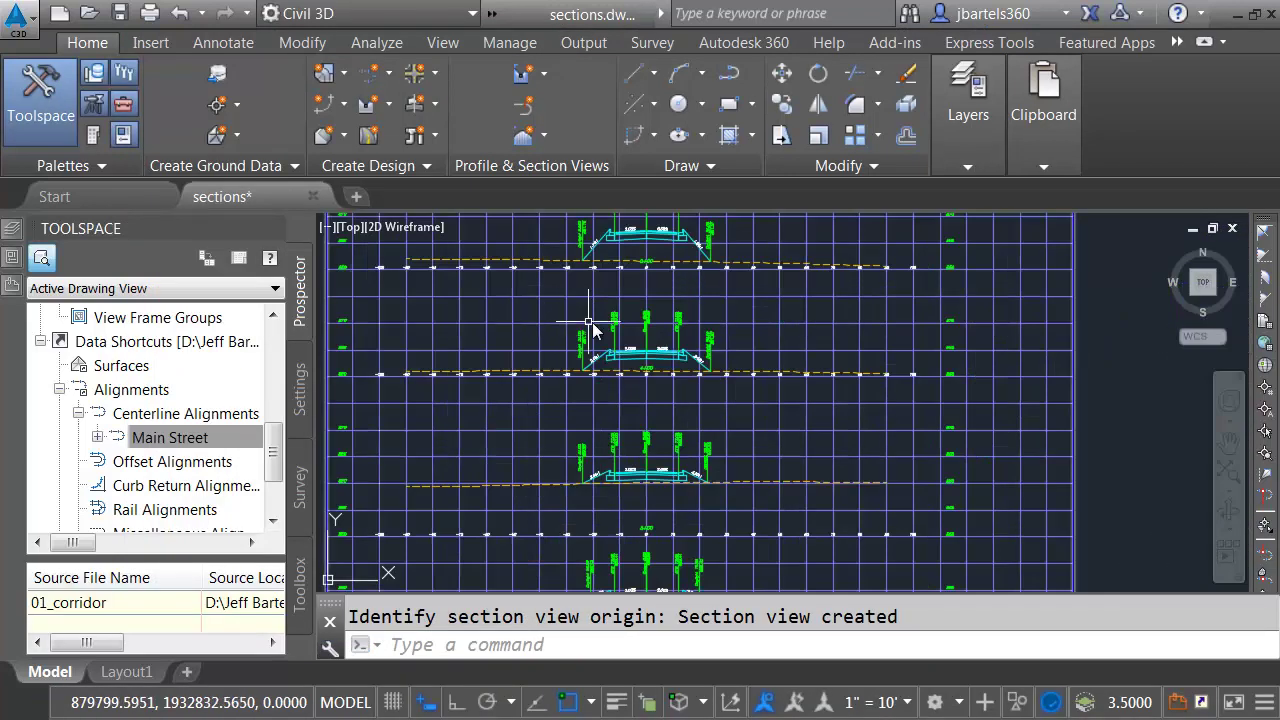
scroll(620, 370, "up", 3)
mouse_move(654, 360)
middle_mouse_down()
mouse_move(680, 412)
mouse_move(687, 350)
middle_mouse_up()
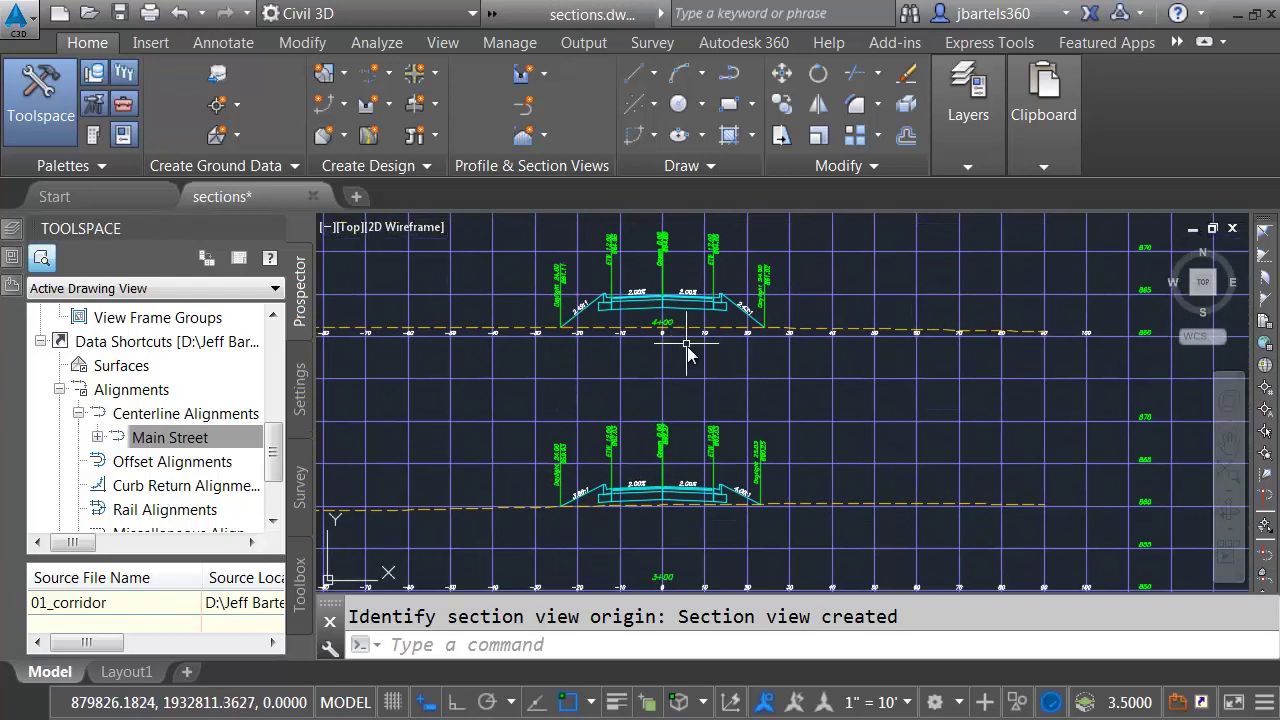
scroll(687, 350, "down", 4)
scroll(709, 423, "up", 3)
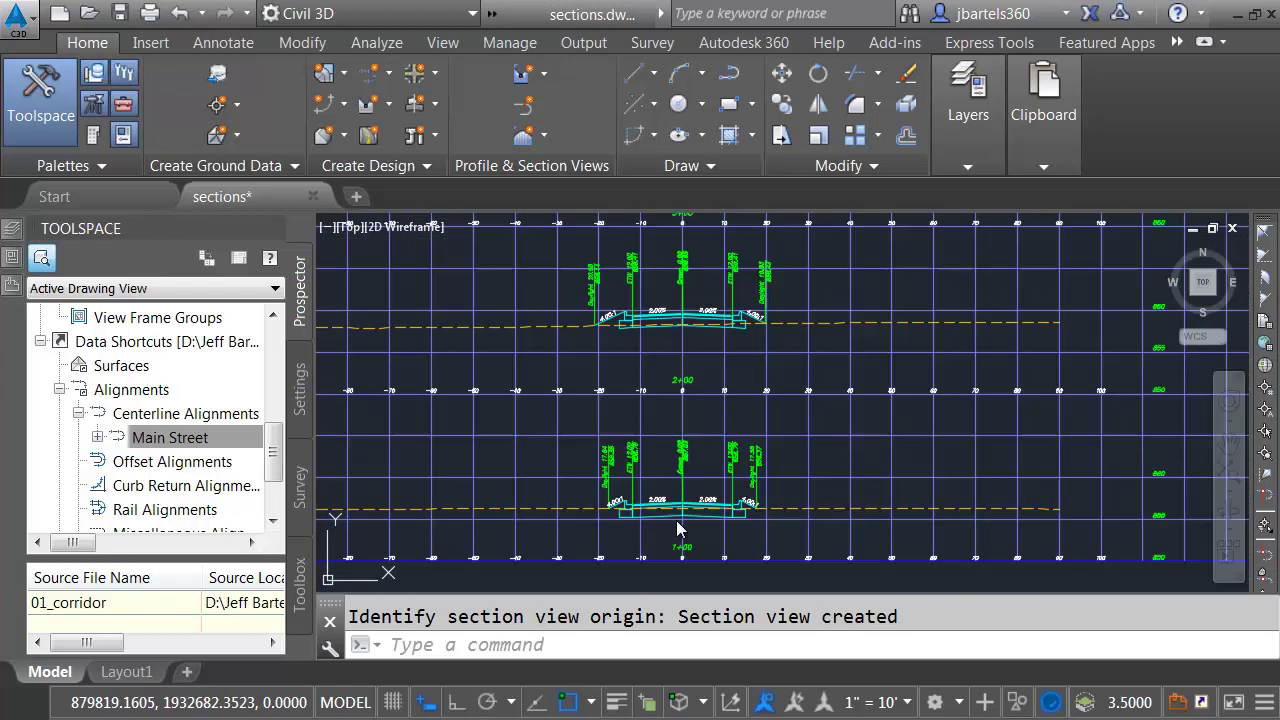
scroll(696, 532, "up", 2)
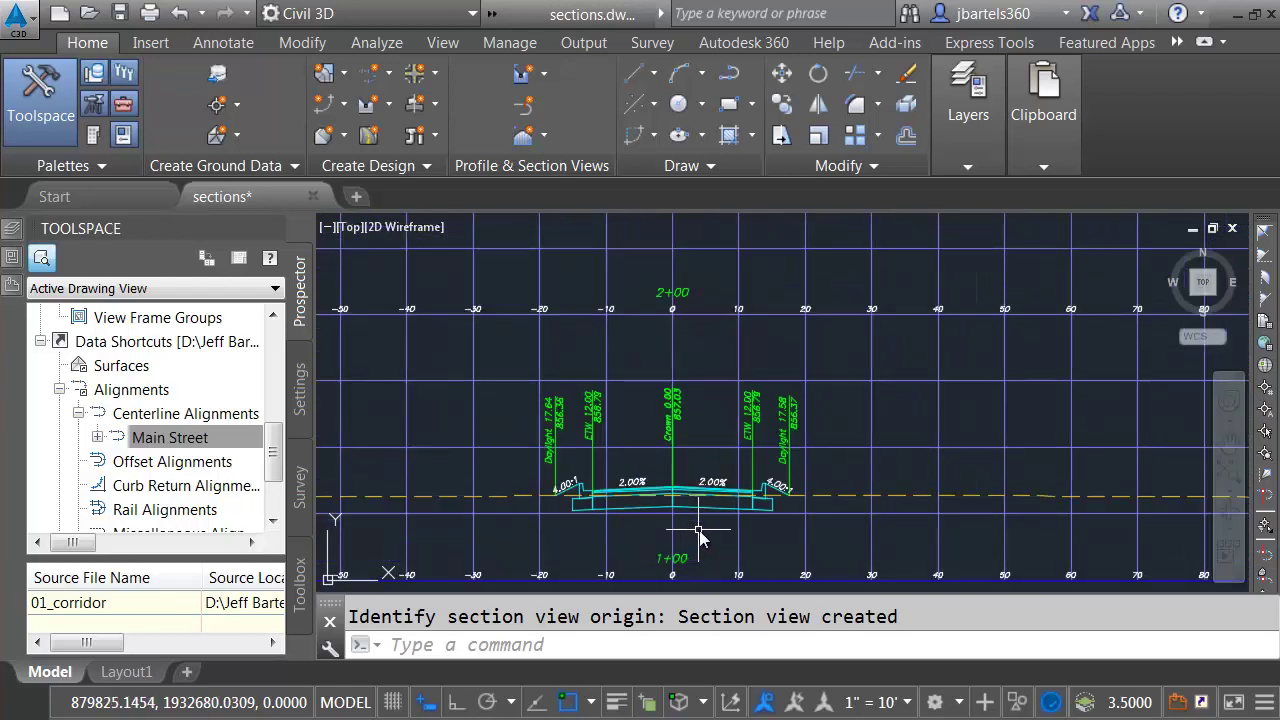
scroll(697, 532, "down", 5)
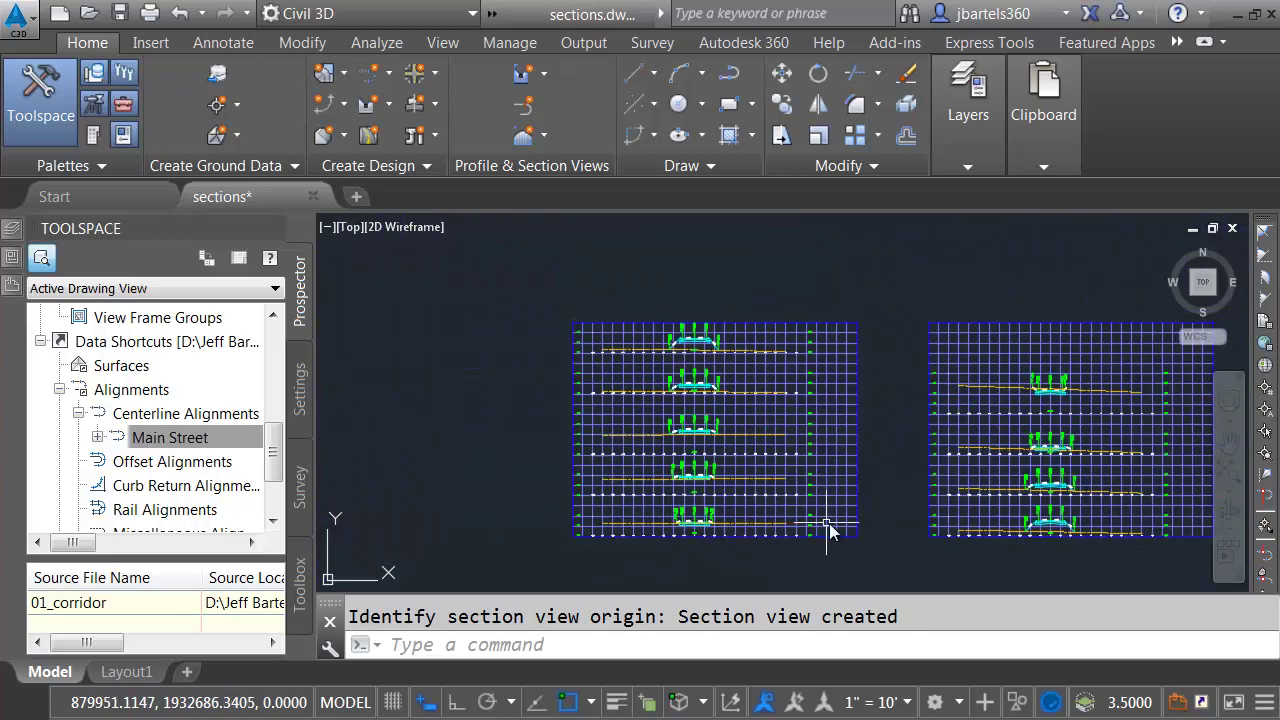
mouse_move(893, 520)
middle_mouse_down()
mouse_move(803, 514)
mouse_move(763, 480)
mouse_move(704, 488)
middle_mouse_up()
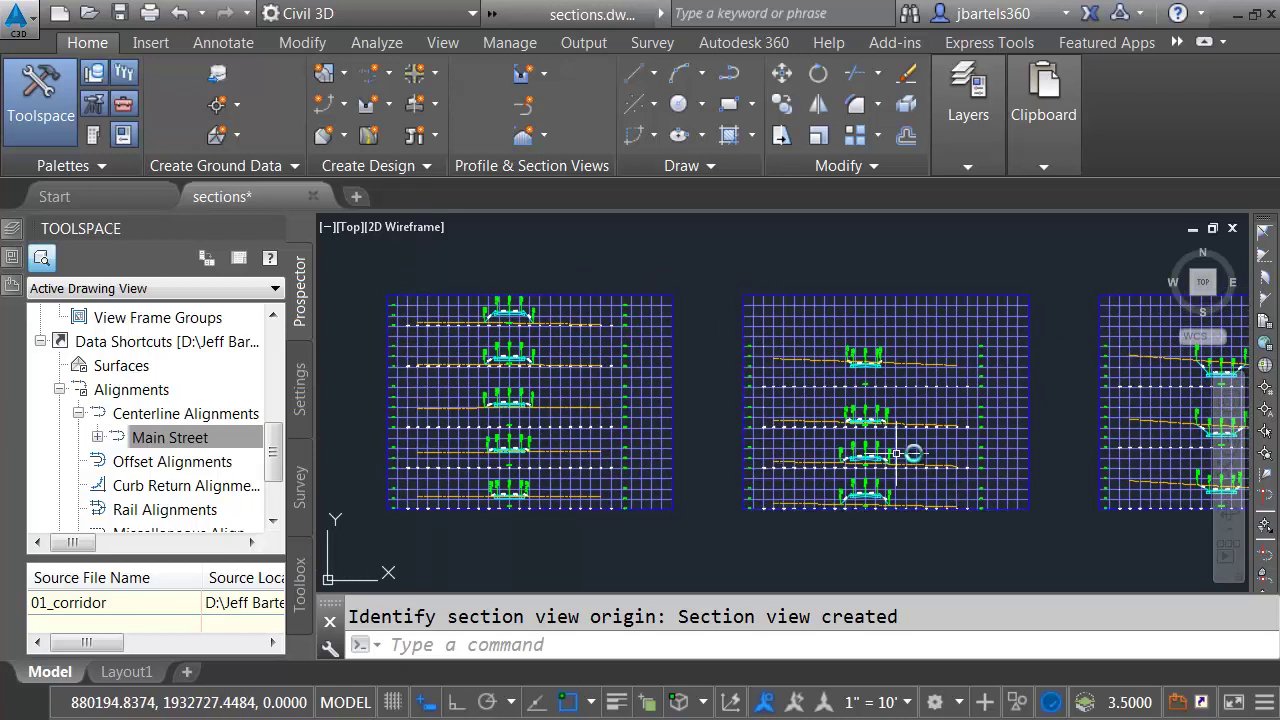
mouse_move(897, 453)
middle_mouse_down()
mouse_move(929, 451)
mouse_move(700, 451)
mouse_move(935, 460)
middle_mouse_up()
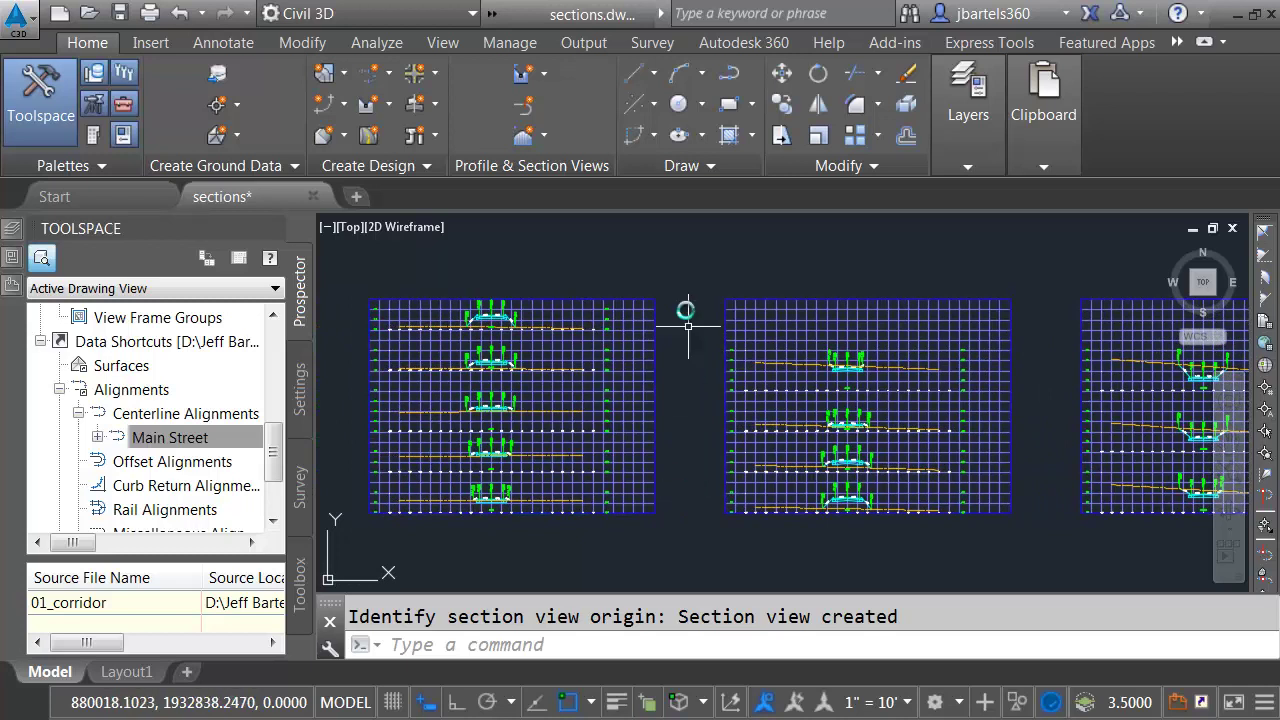
Create section sheets into the existing FLUG Sheetset and confirm saving the drawing.
left_click(586, 42)
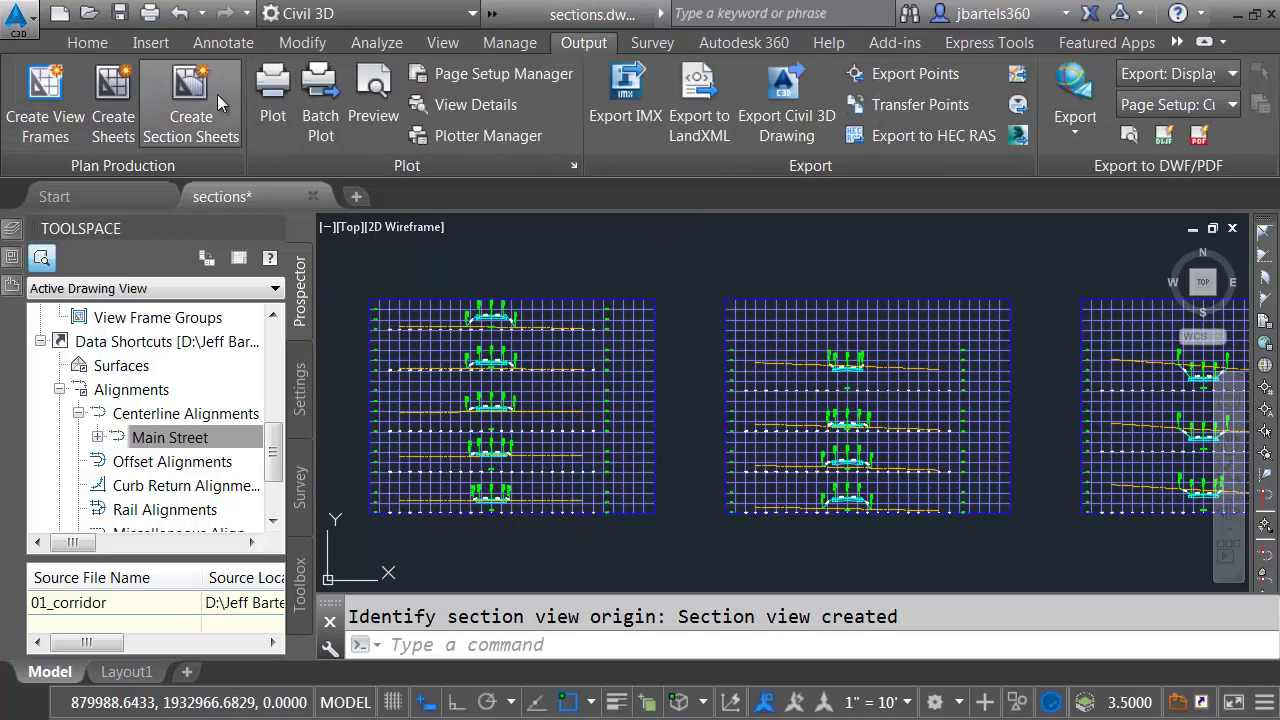
left_click(179, 106)
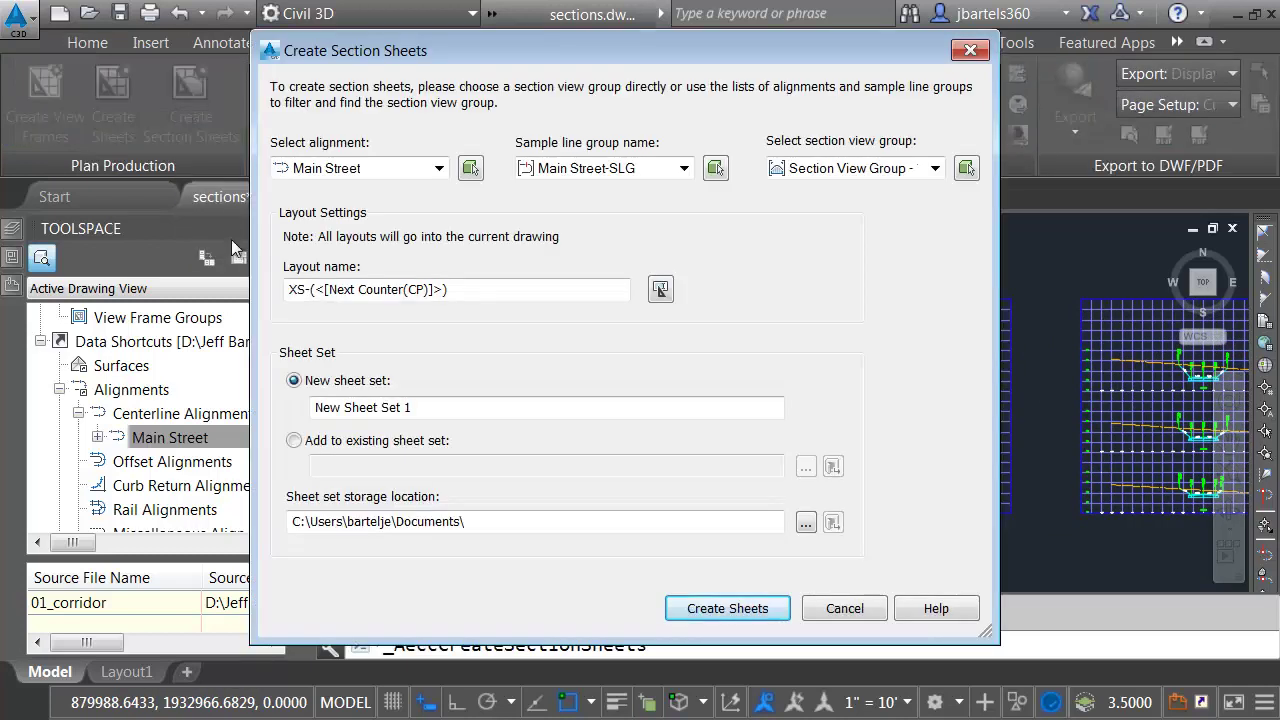
left_click(294, 440)
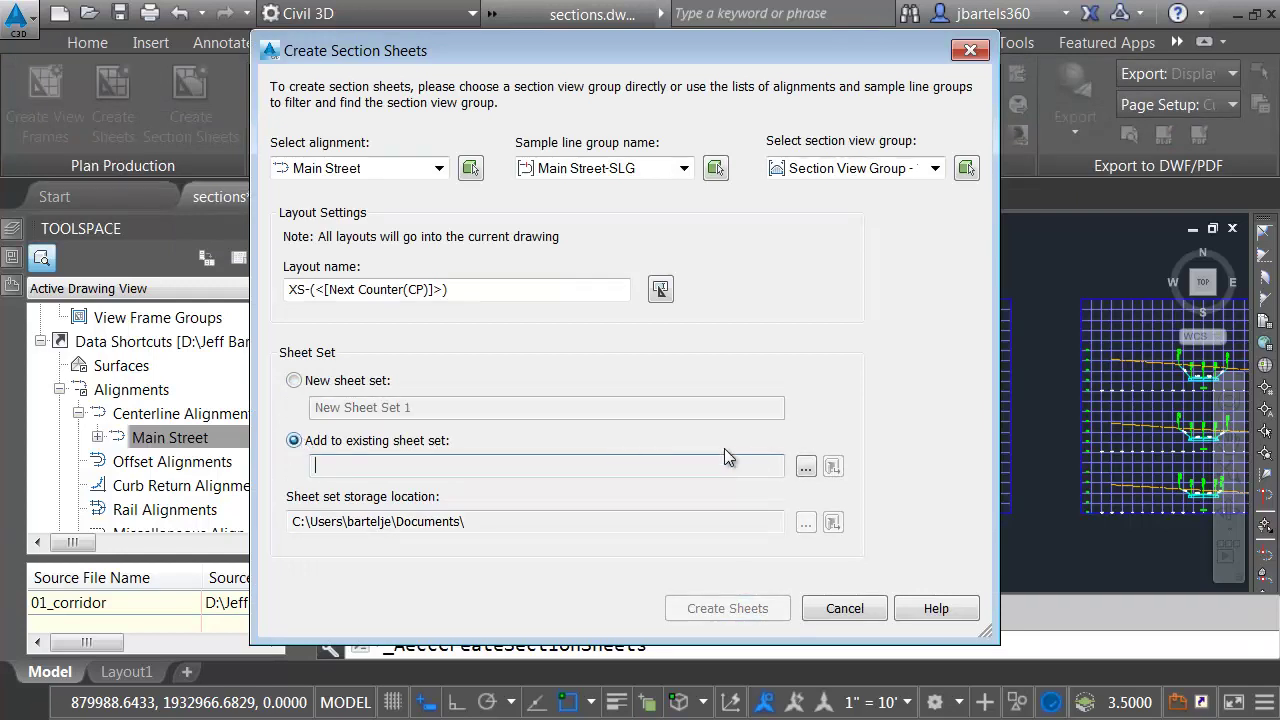
left_click(806, 467)
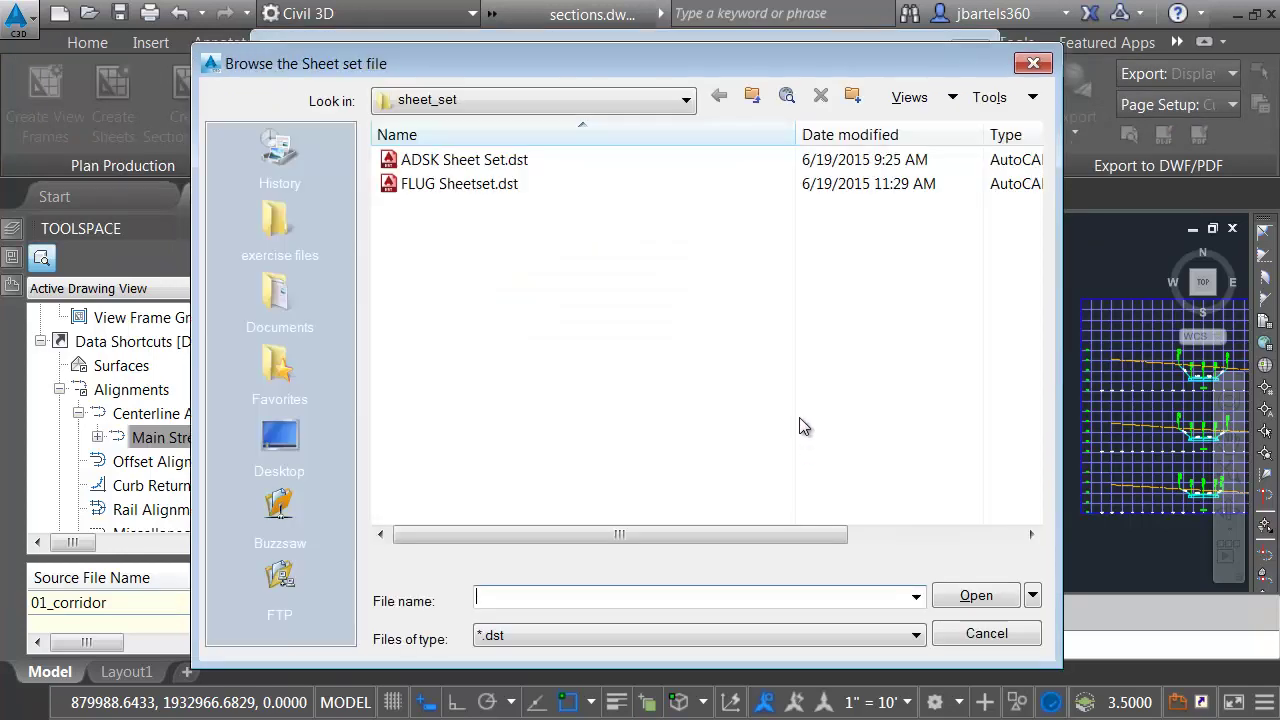
left_click(468, 188)
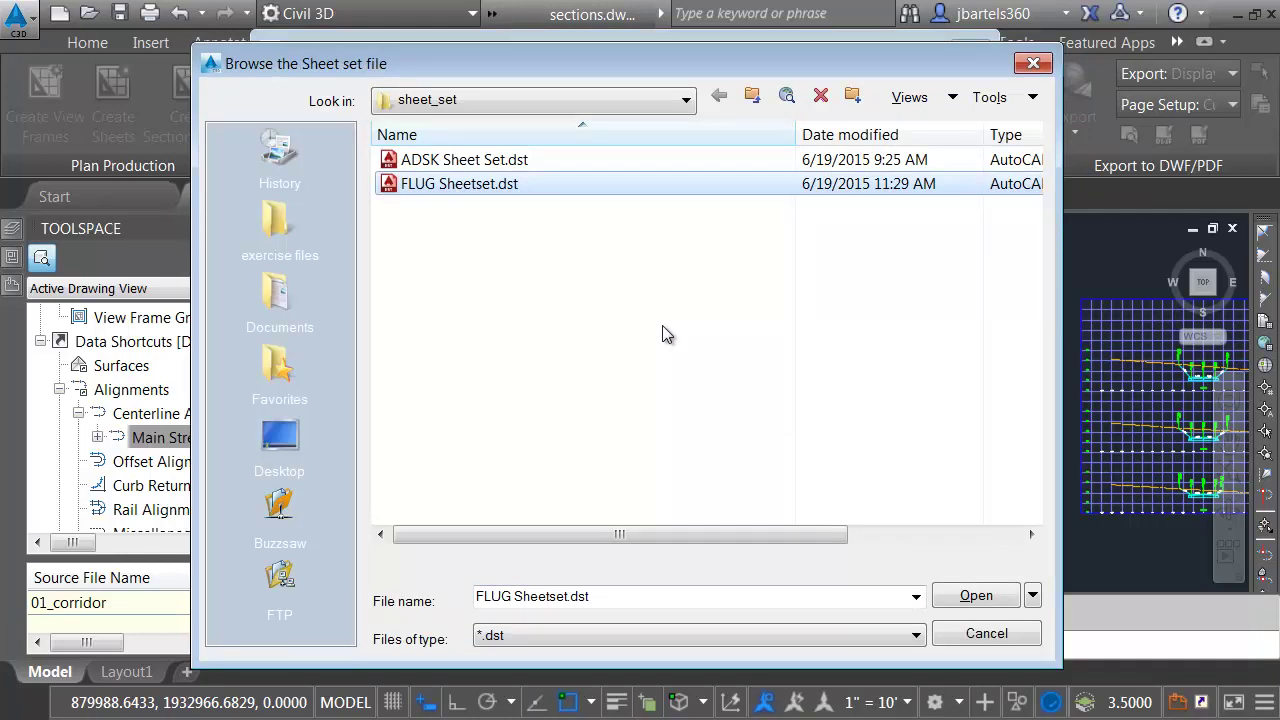
left_click(976, 595)
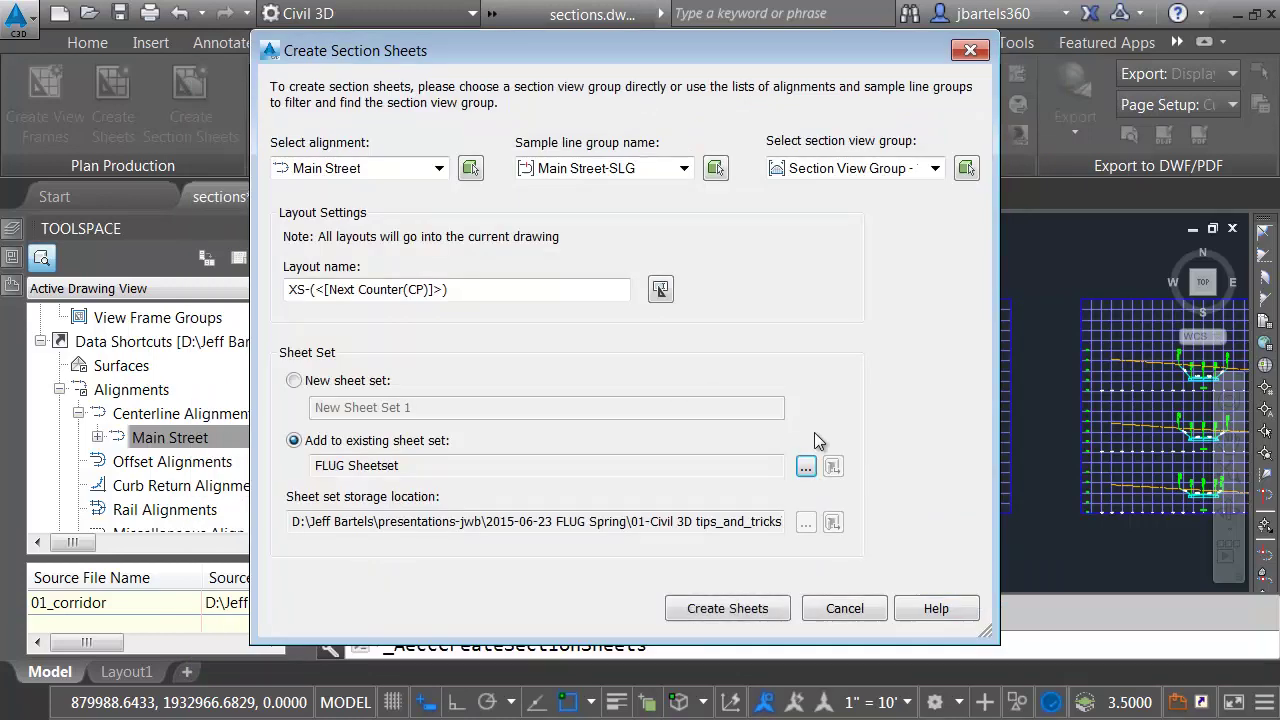
left_click(740, 609)
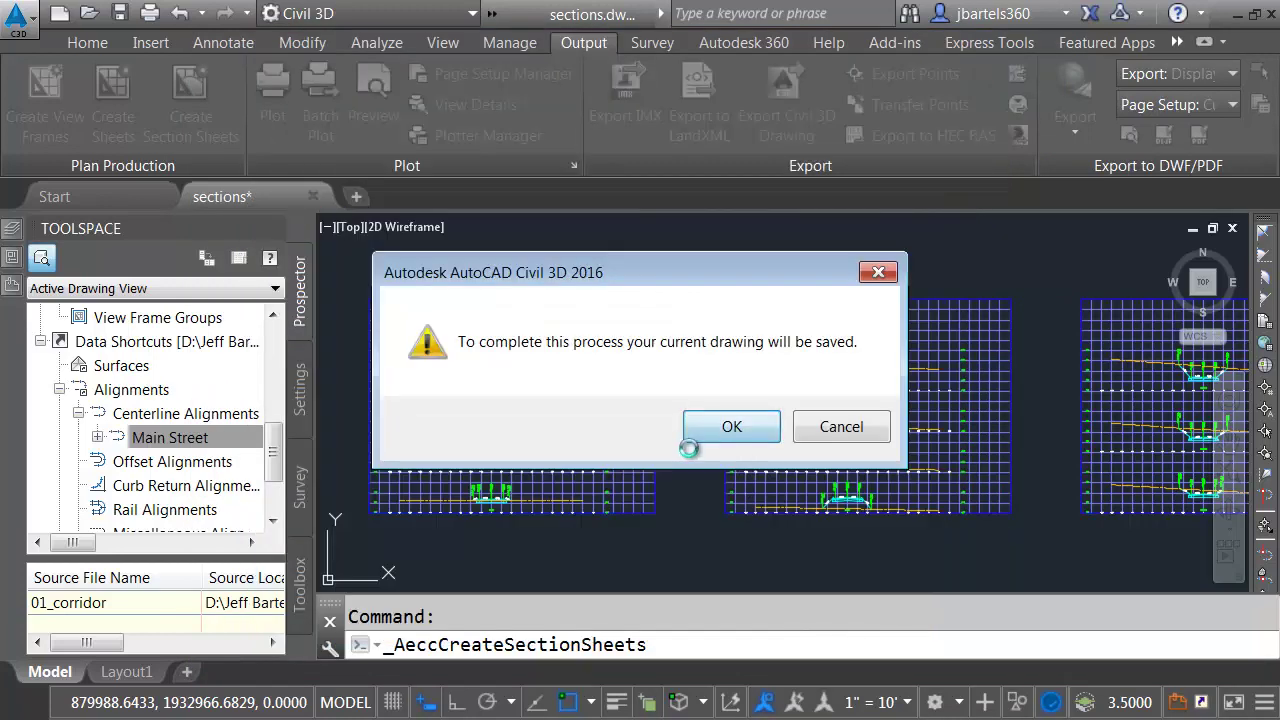
left_click(692, 430)
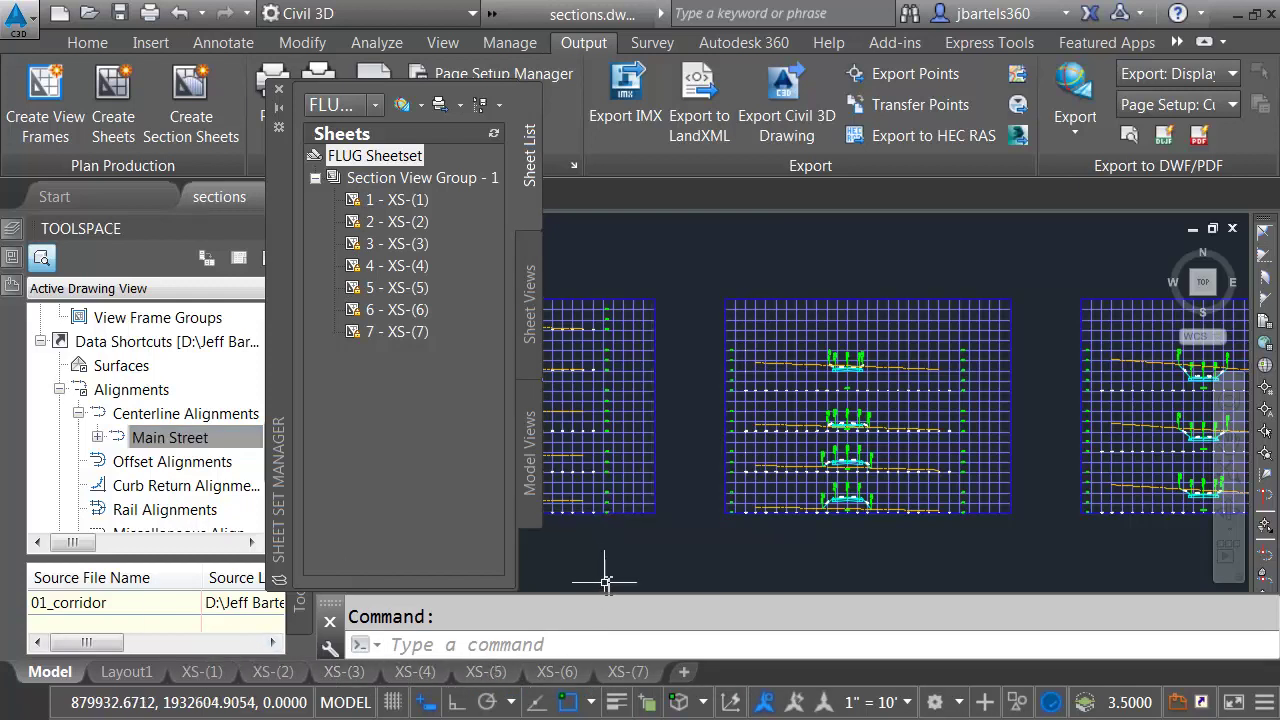
Open the XS-(1) layout and zoom to its title block, comparing briefly with XS-(2).
left_click(278, 92)
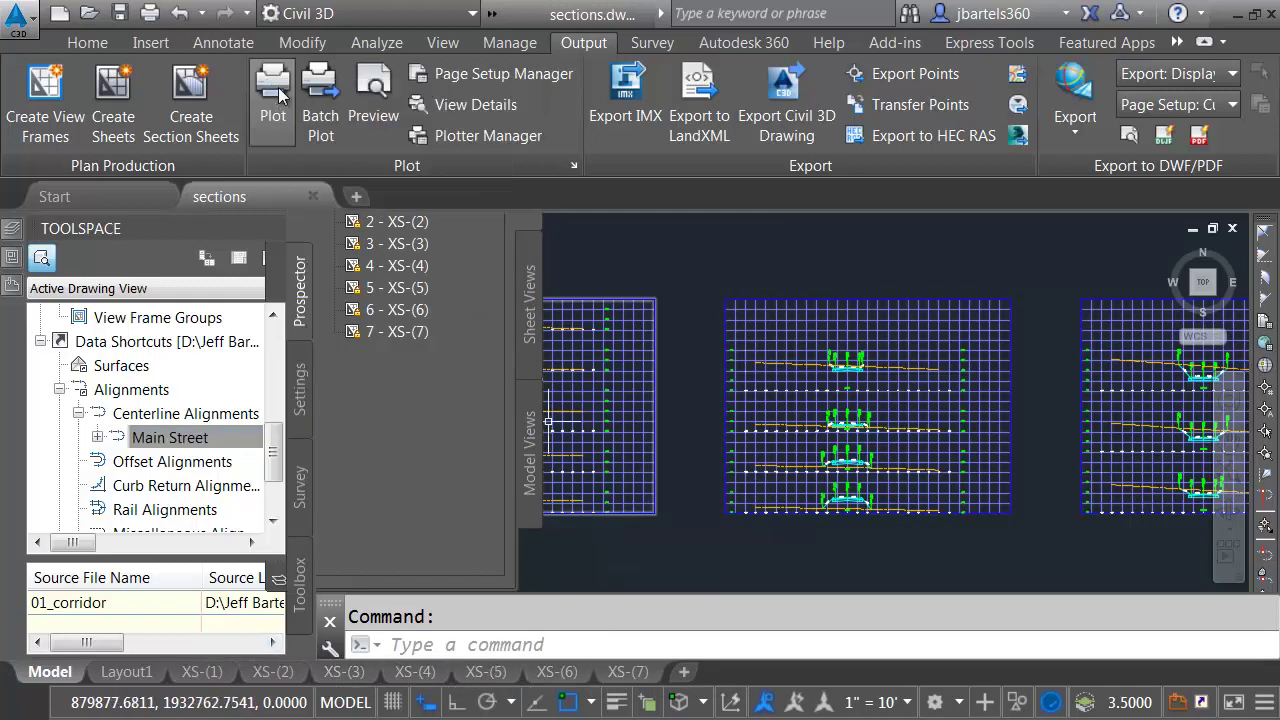
left_click(200, 672)
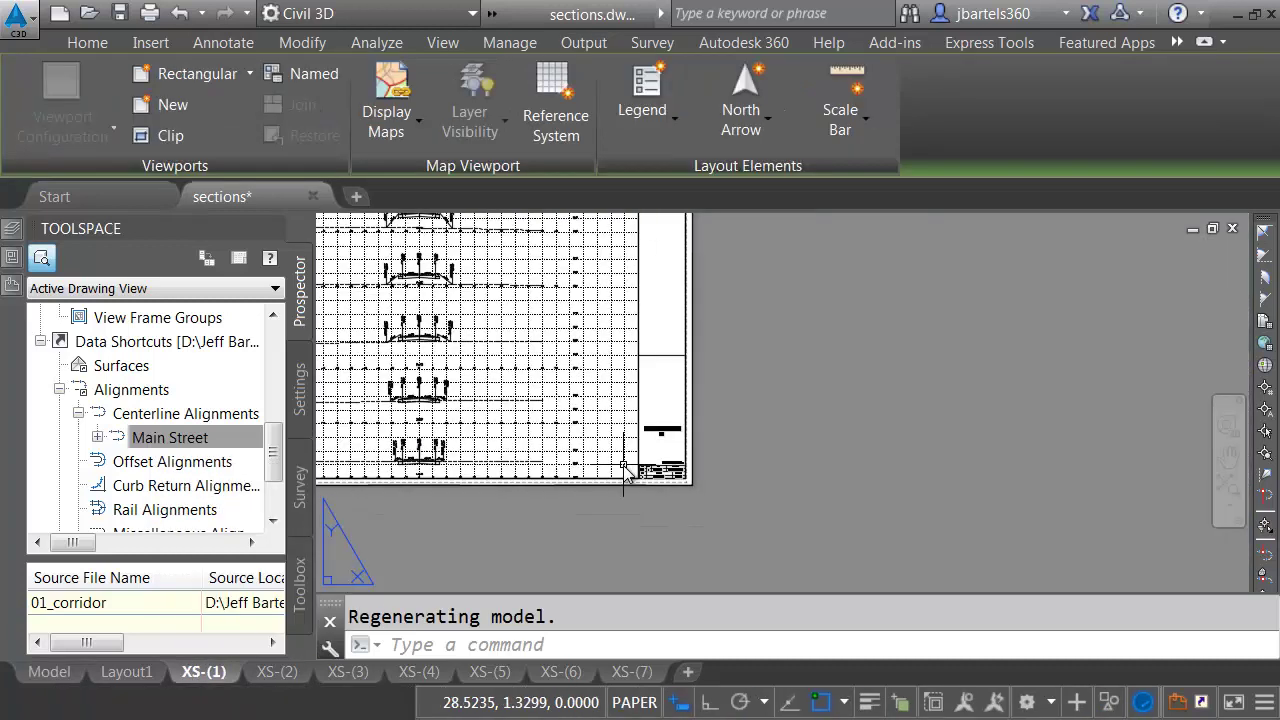
middle_click_drag(684, 440, 748, 468)
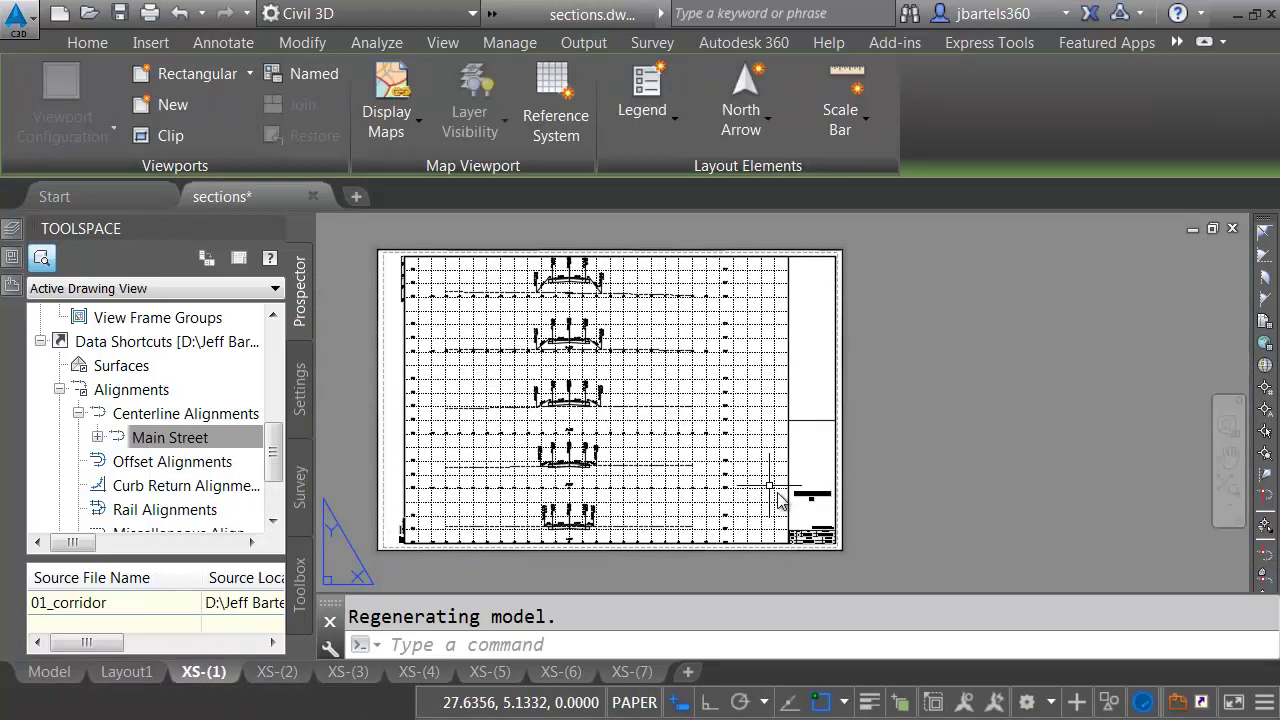
scroll(820, 532, "up", 5)
scroll(847, 540, "up", 2)
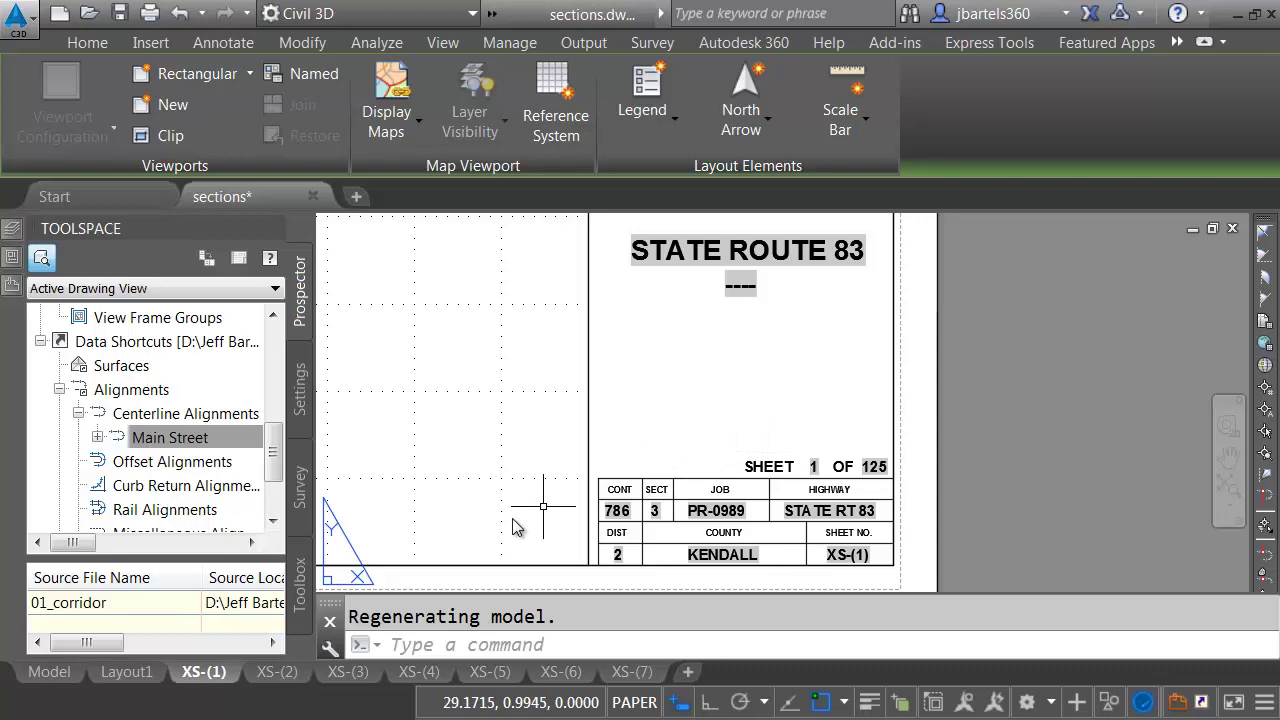
left_click(289, 674)
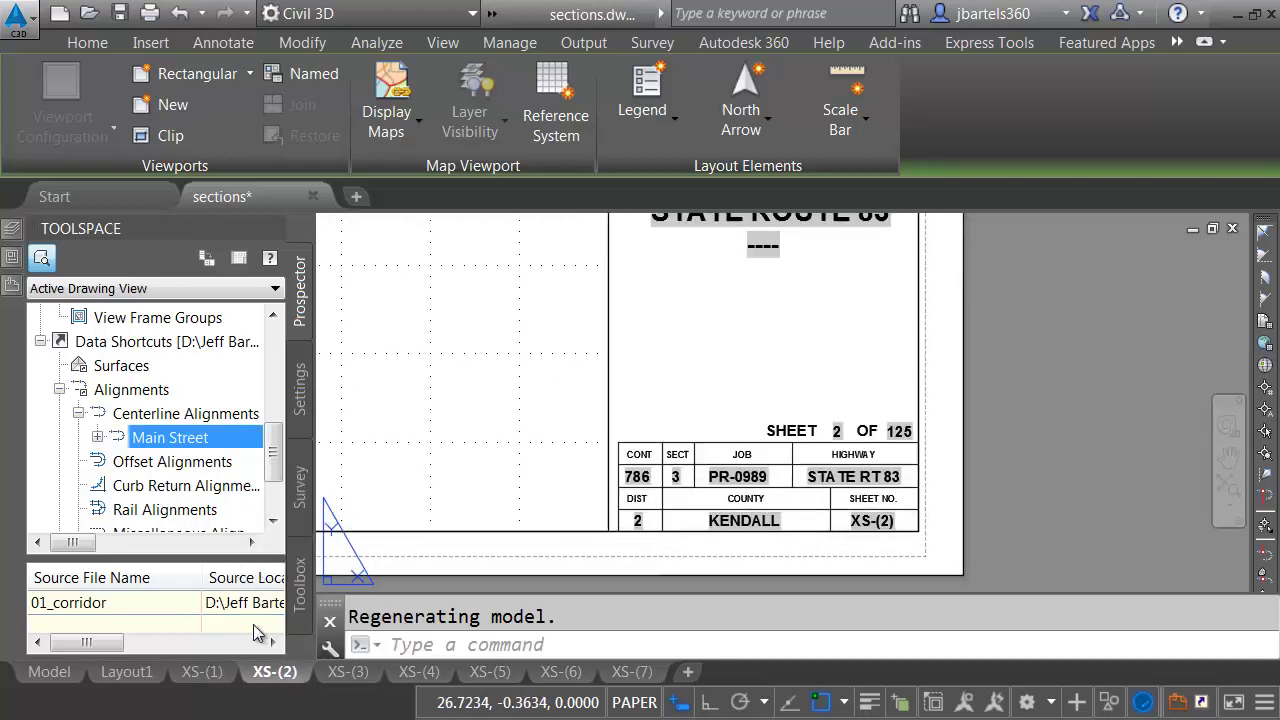
left_click(203, 672)
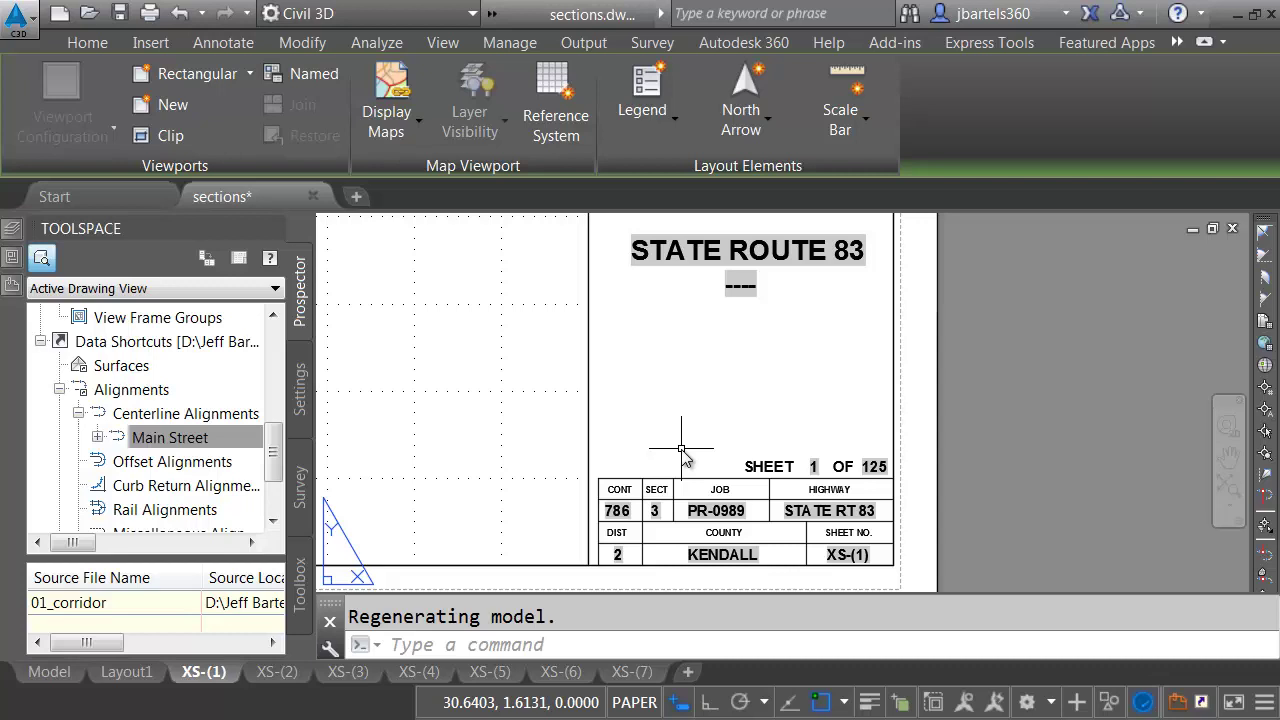
Move the SHEET 1 OF 125 text straight down below the title block.
left_click(100, 43)
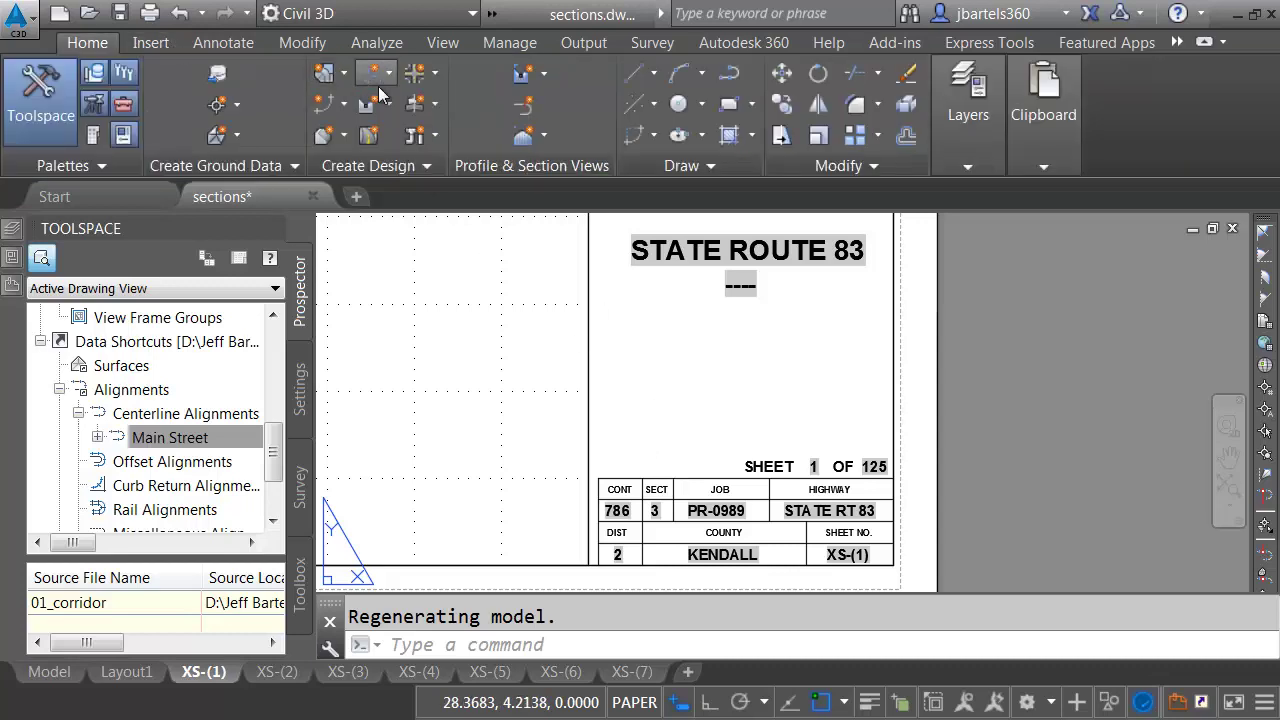
left_click(781, 77)
left_click(737, 429)
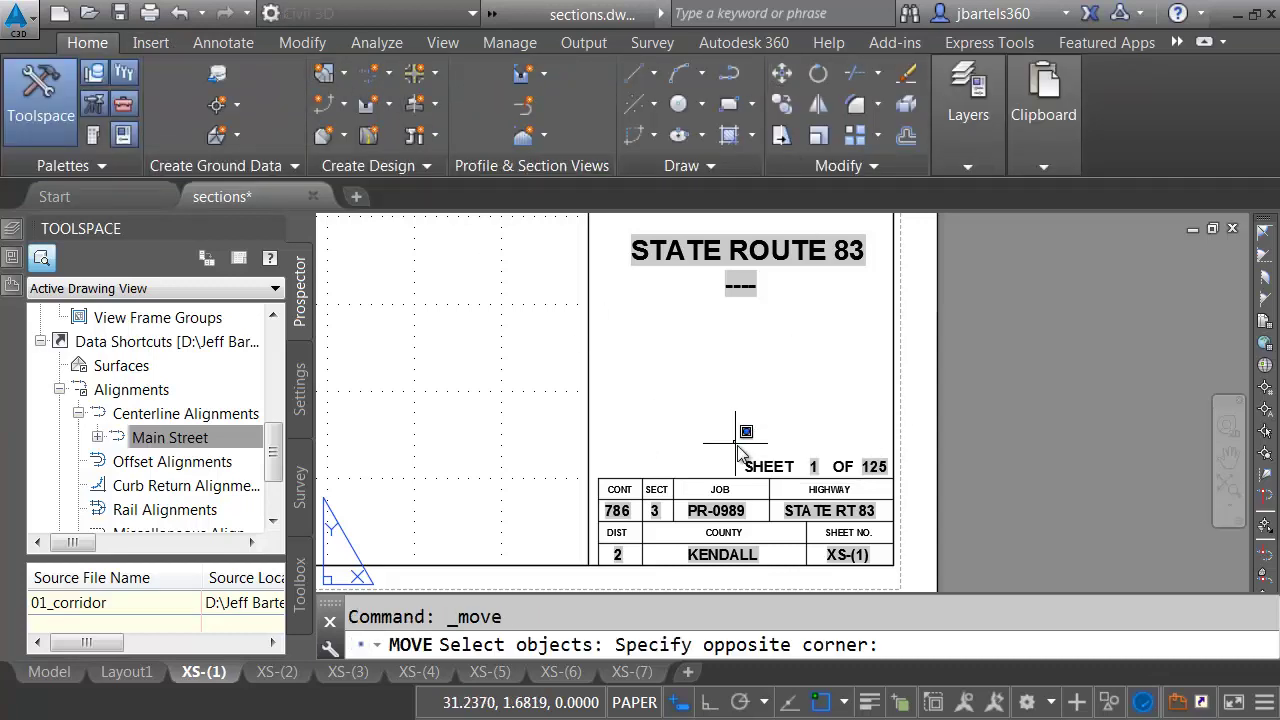
left_click(905, 485)
key("Return")
left_click(915, 445)
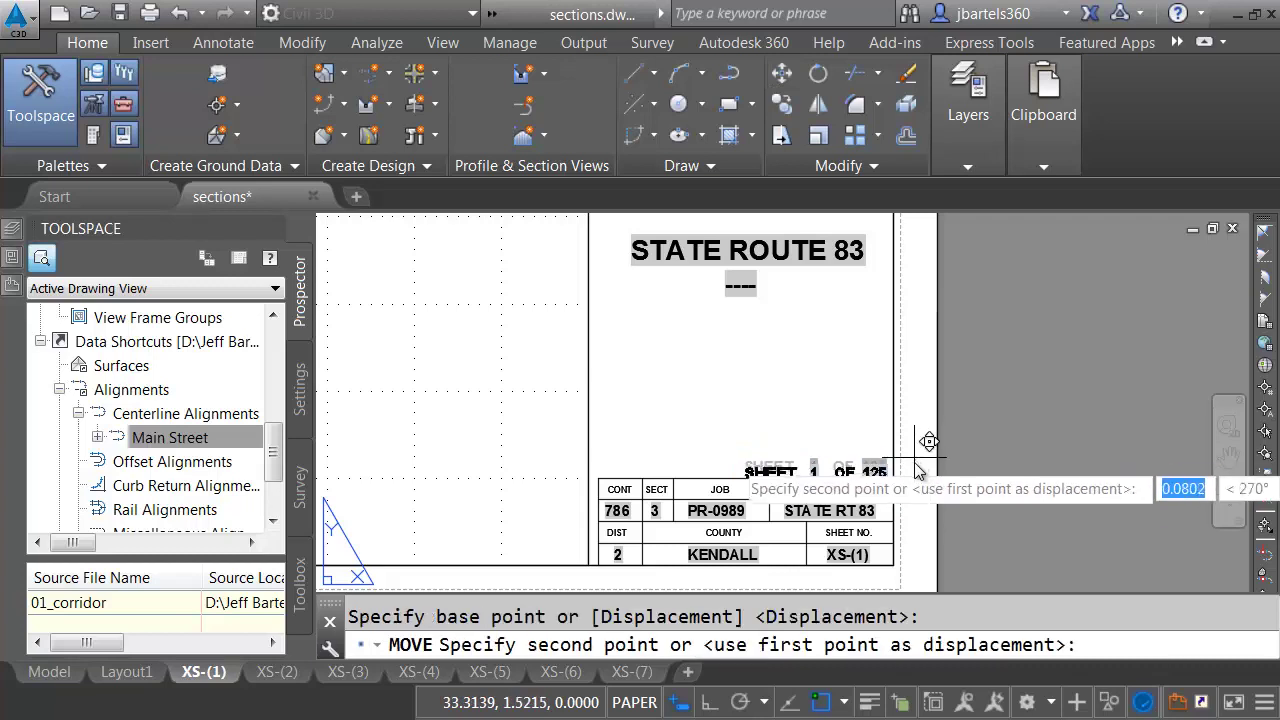
key("F8")
left_click(911, 560)
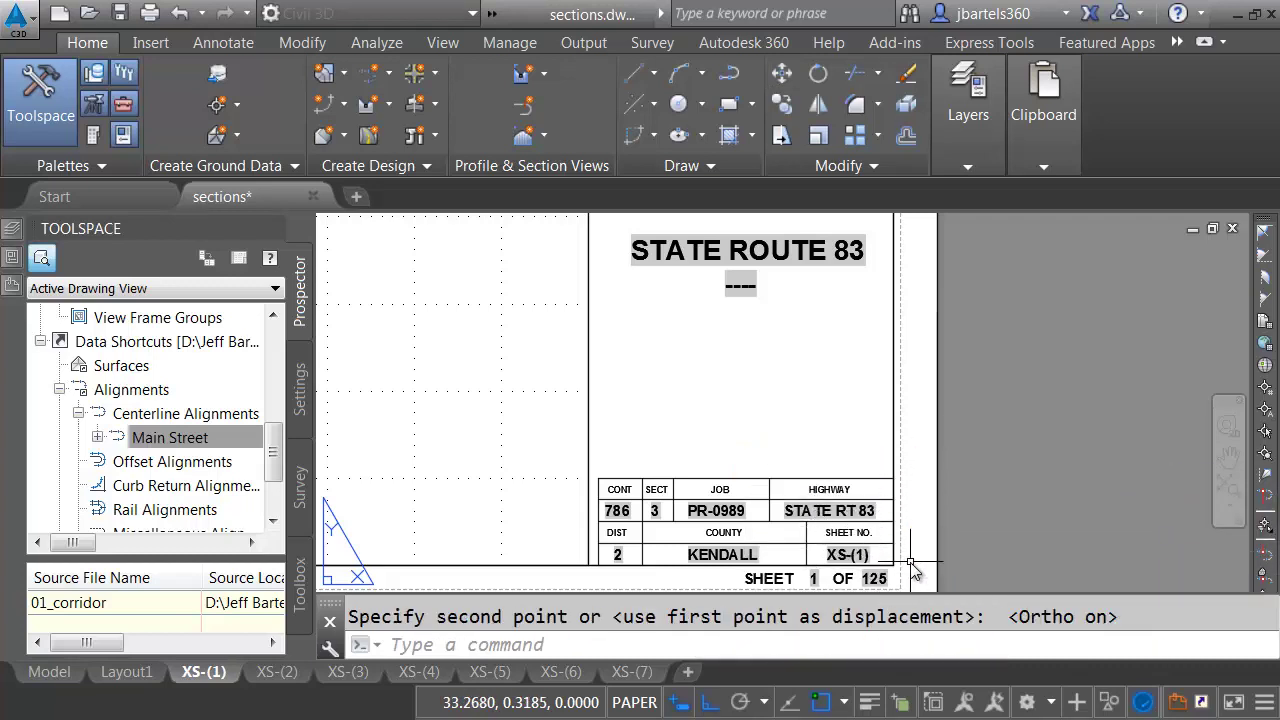
Move the 26-object title-block table up above the sheet number.
key("Return")
middle_click_drag(814, 428, 820, 377)
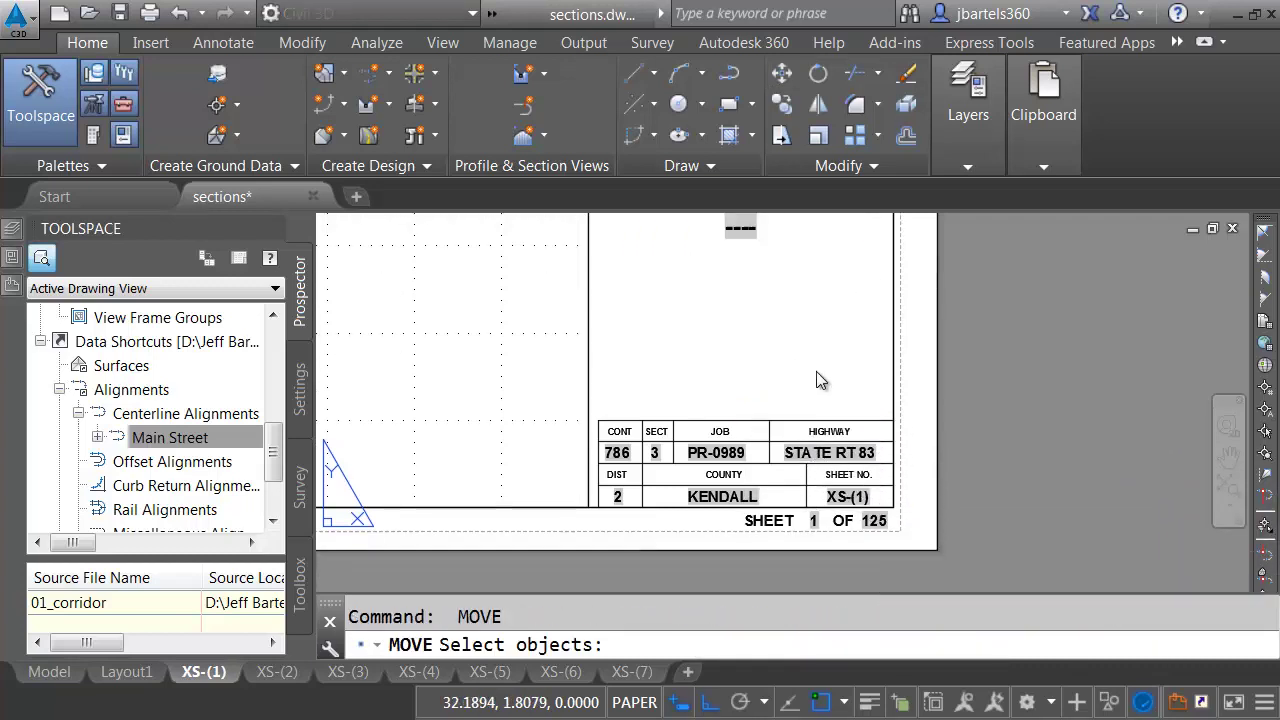
left_click(548, 382)
left_click(912, 528)
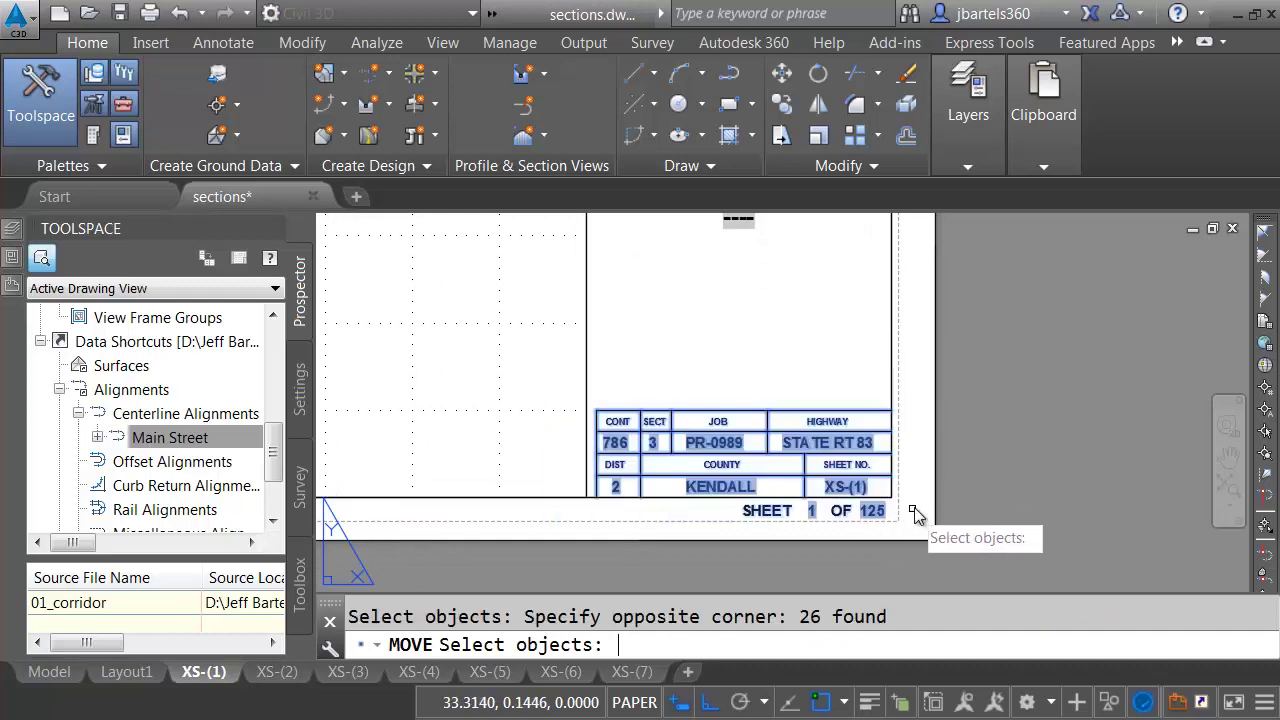
key("Return")
left_click(920, 530)
left_click(920, 485)
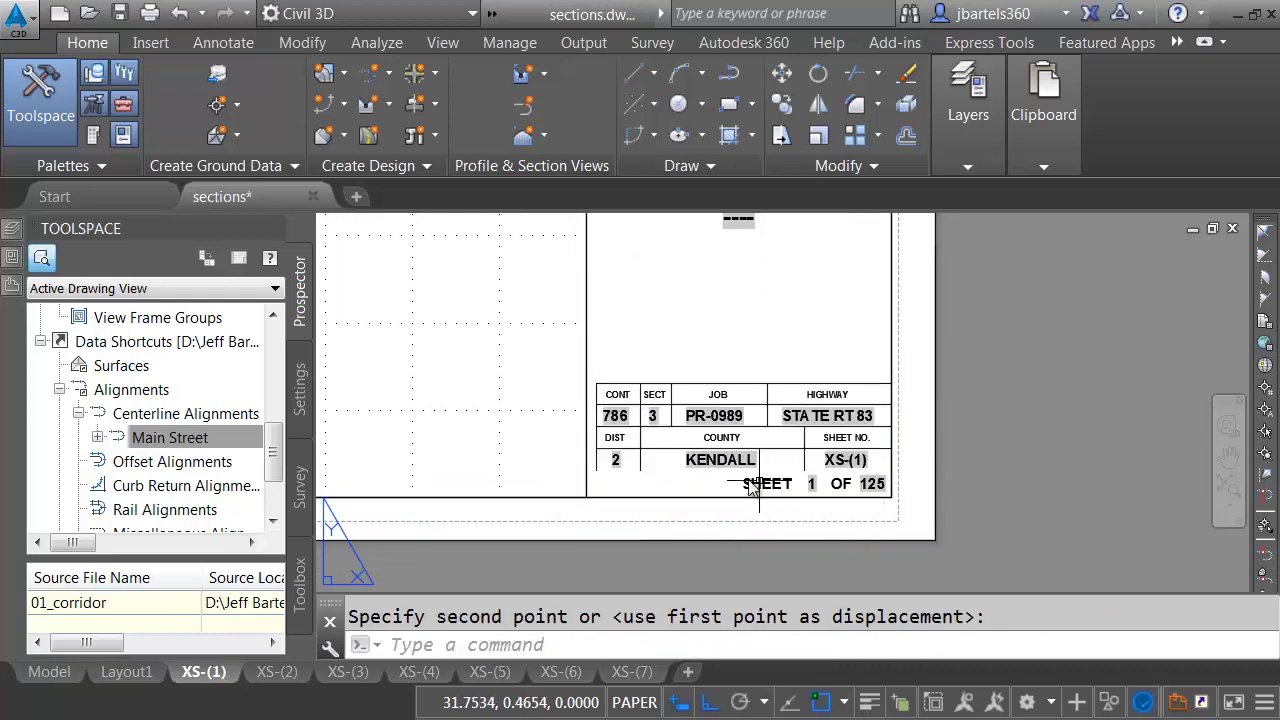
Draw a matching line across the table's bottom, snapped perpendicular to its right edge.
scroll(740, 478, "up", 2)
left_click(651, 431)
right_click(618, 455)
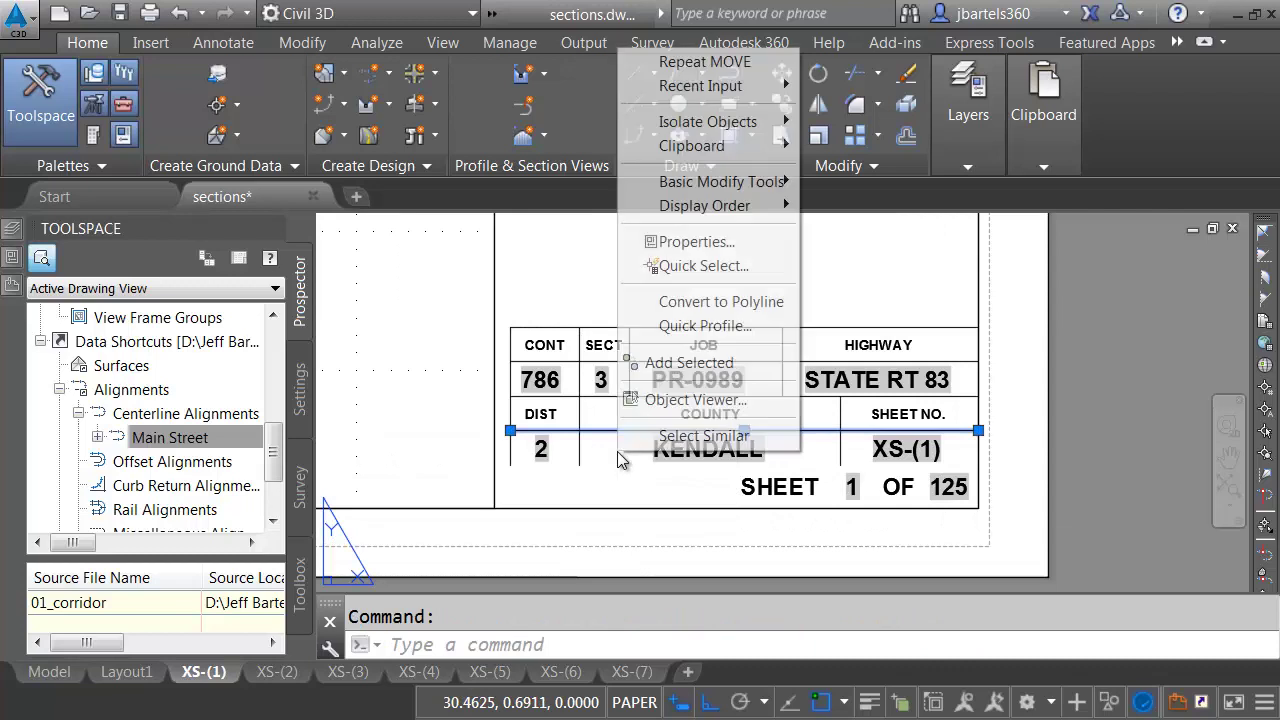
left_click(646, 365)
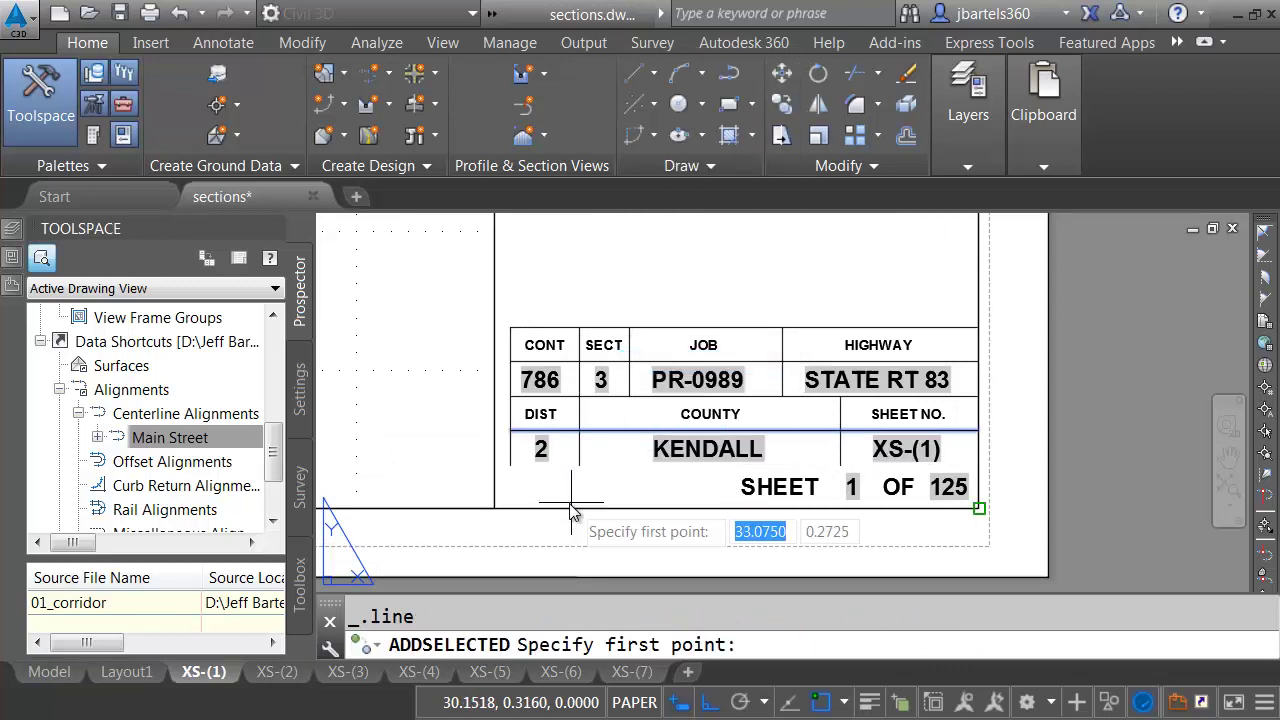
left_click(511, 465)
right_click(704, 487, "shift")
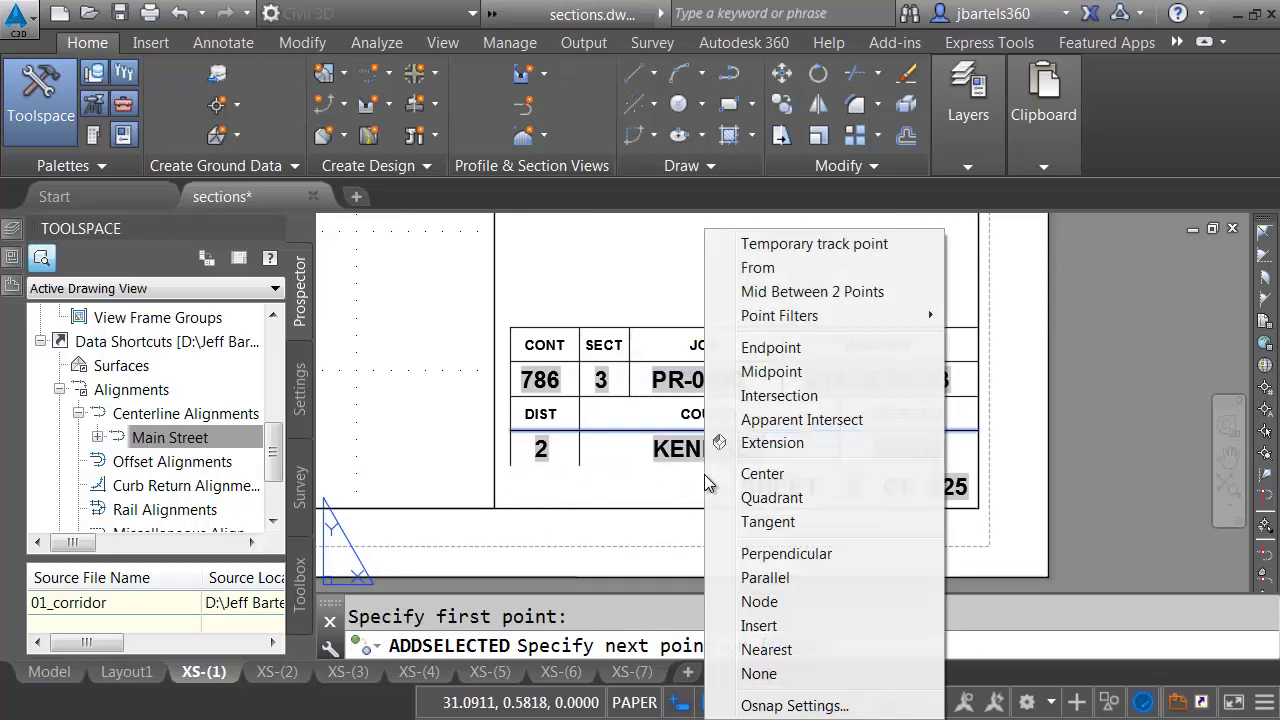
left_click(757, 554)
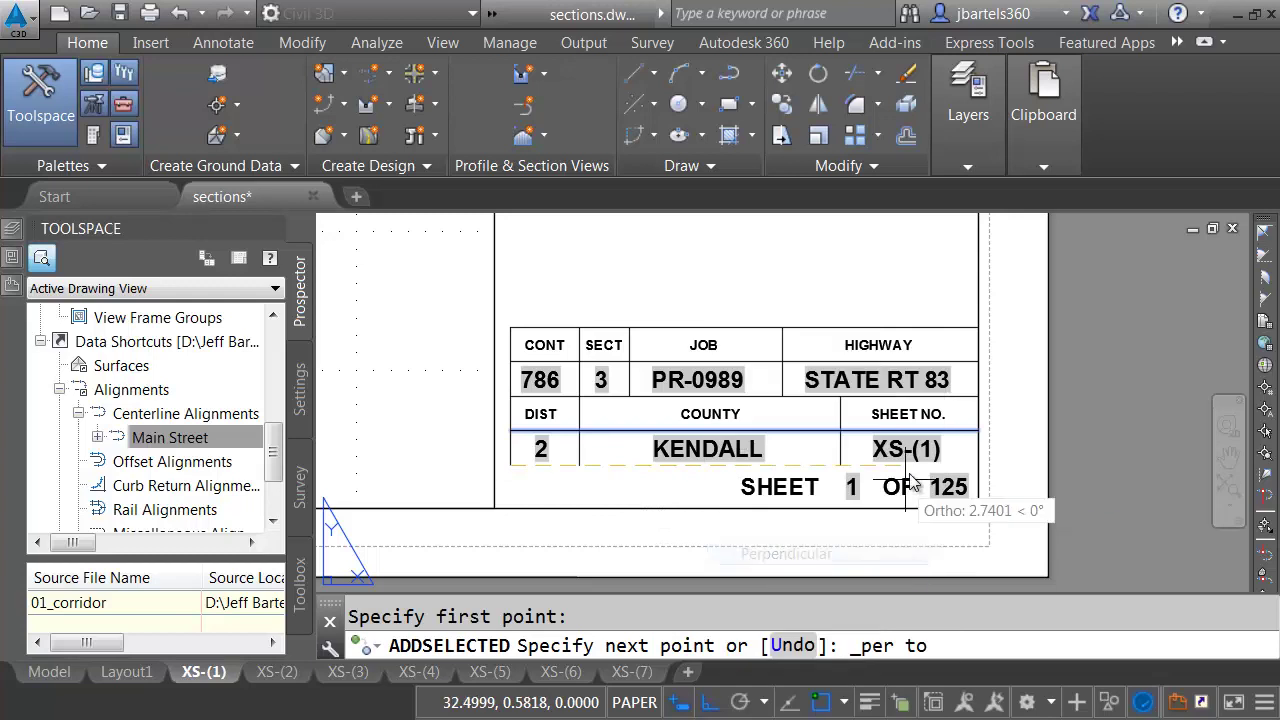
left_click(975, 465)
key("Return")
Begin moving the two STATE ROUTE 83 title texts from a picked base point.
scroll(994, 411, "down", 3)
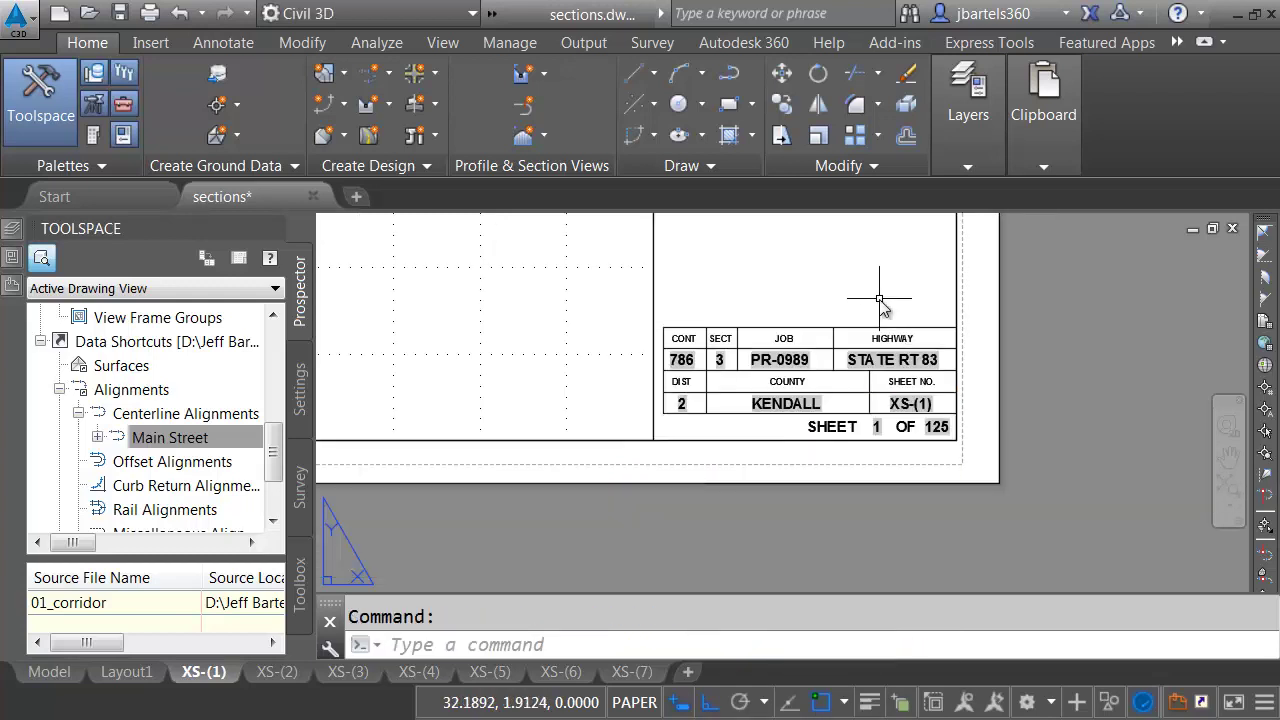
middle_click_drag(880, 297, 833, 460)
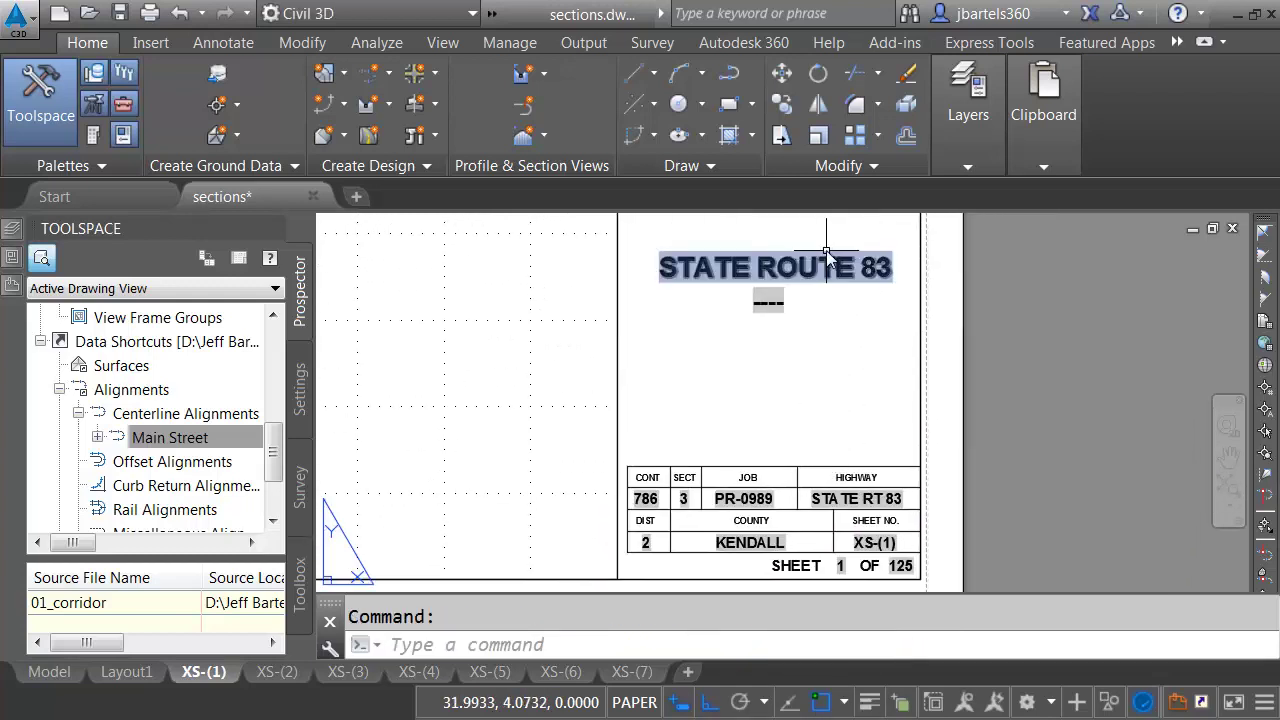
left_click(782, 73)
left_click(810, 226)
left_click(755, 322)
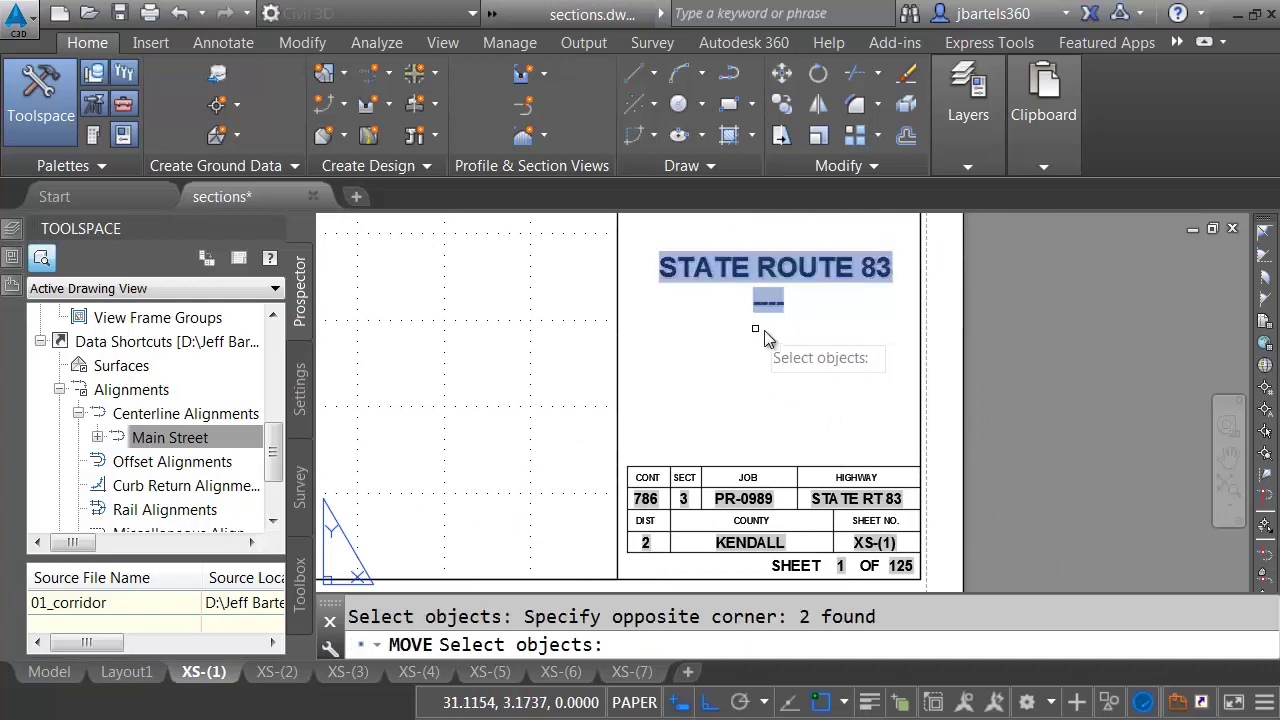
key("Return")
left_click(866, 307)
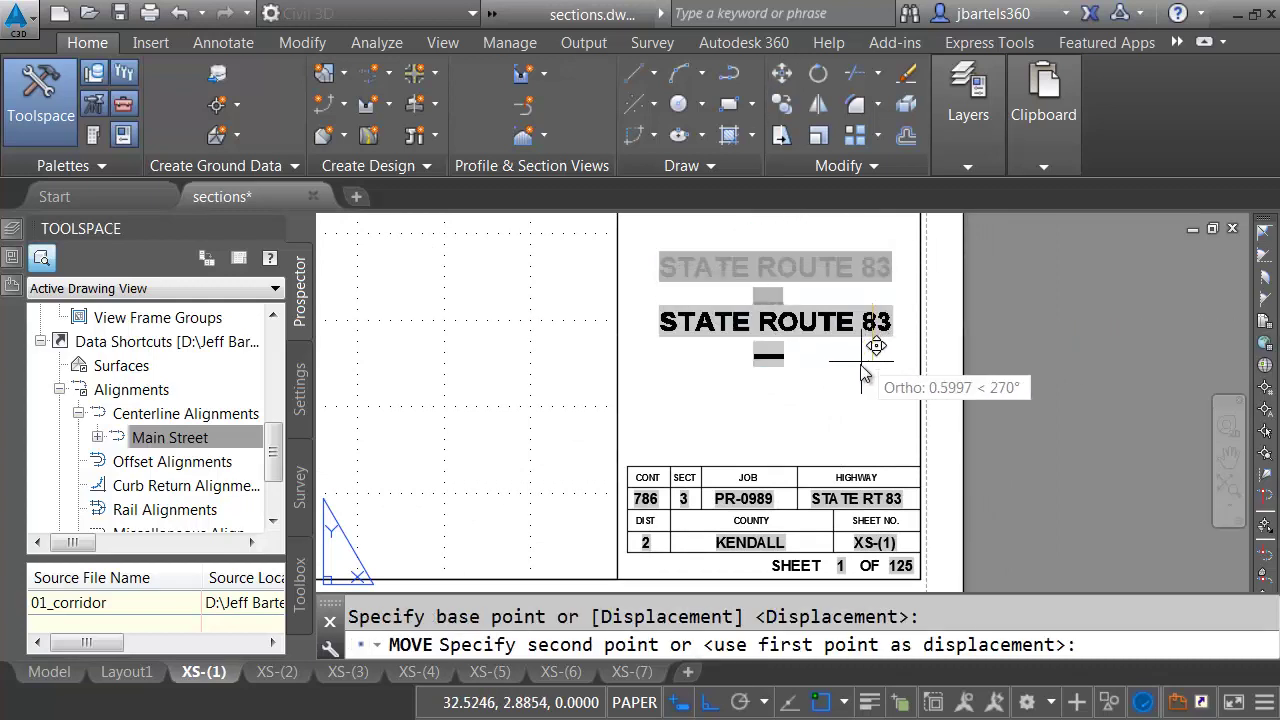
Drop the route title just above the title block and draw a circle logo above it.
left_click(860, 436)
left_click(676, 108)
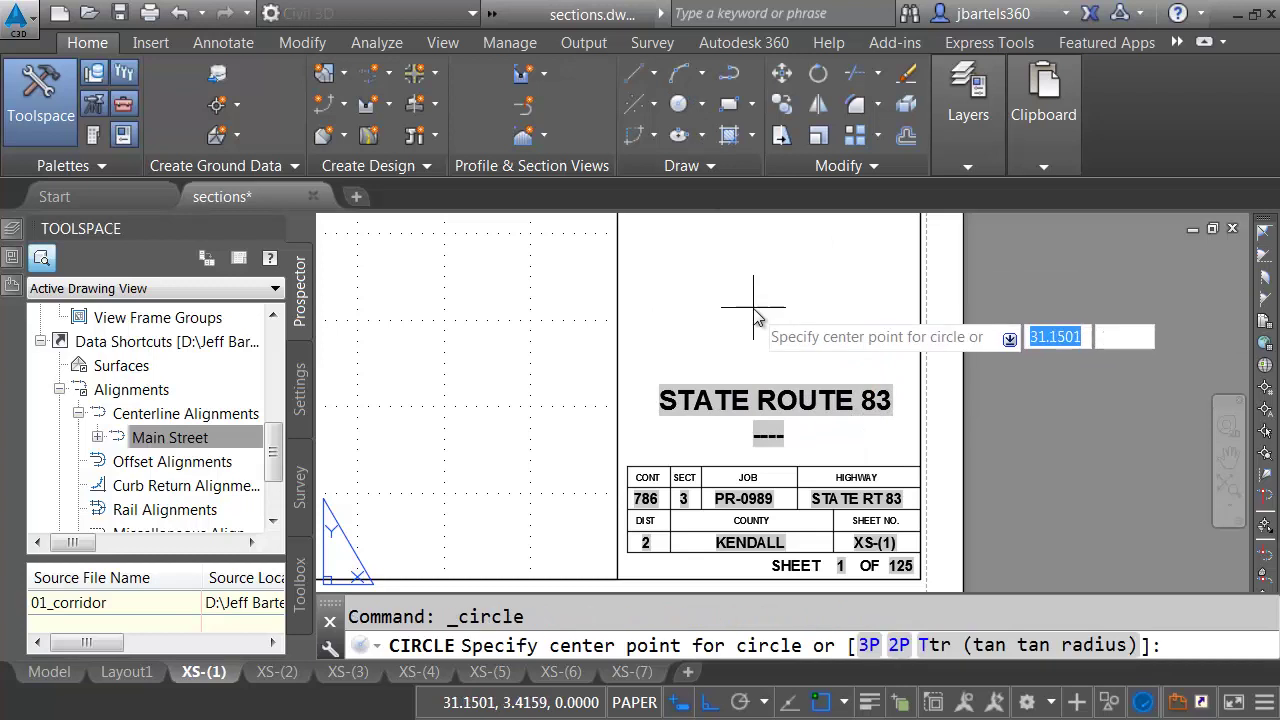
left_click(765, 330)
left_click(810, 360)
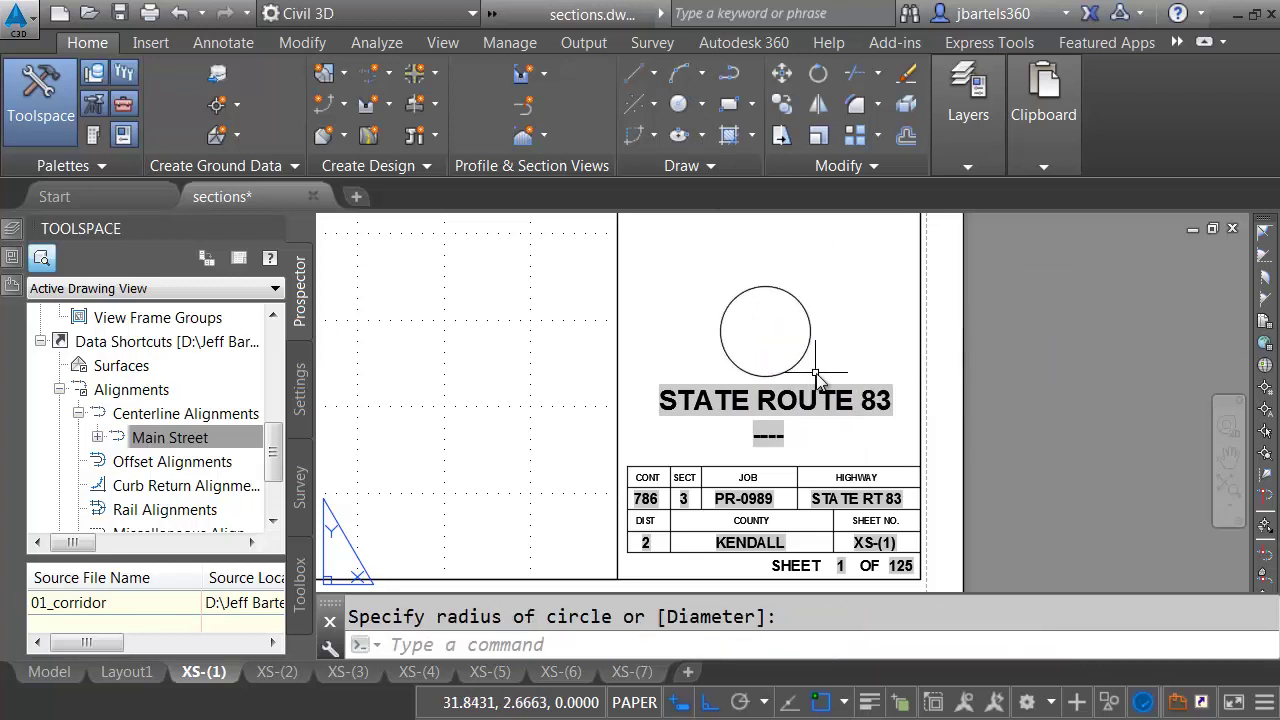
middle_click_drag(814, 351, 782, 298)
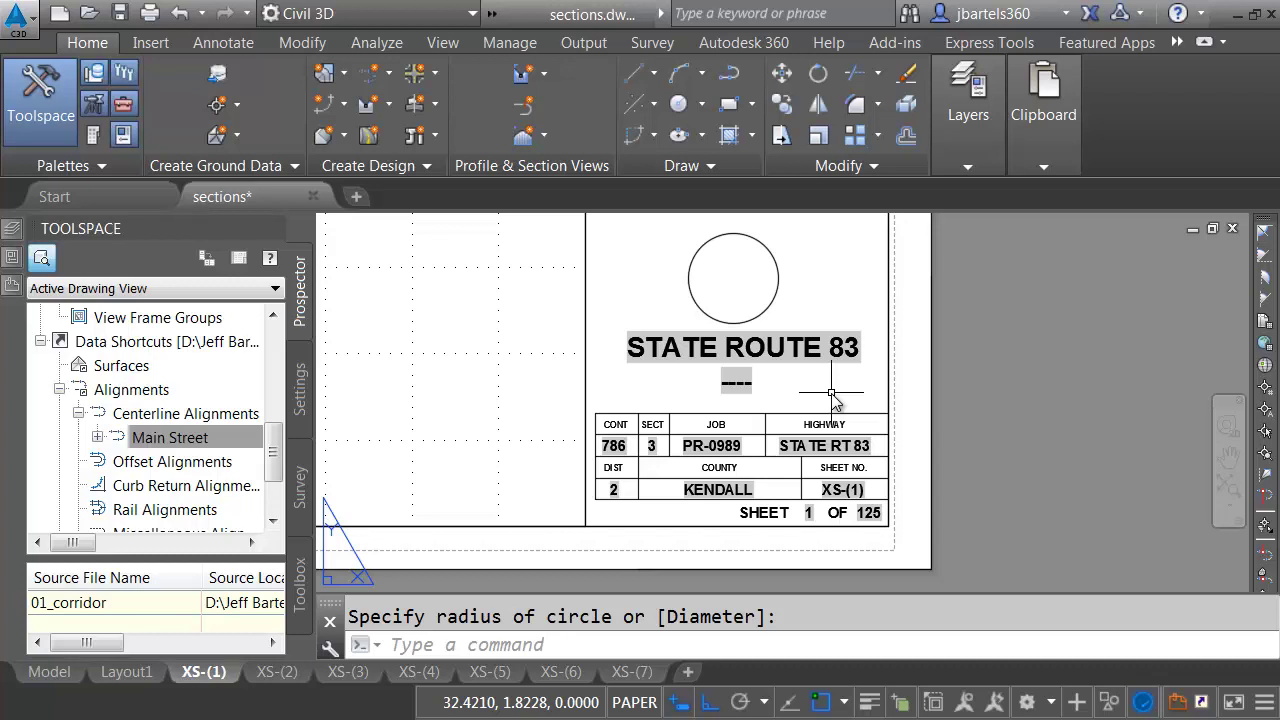
scroll(831, 394, "down", 2)
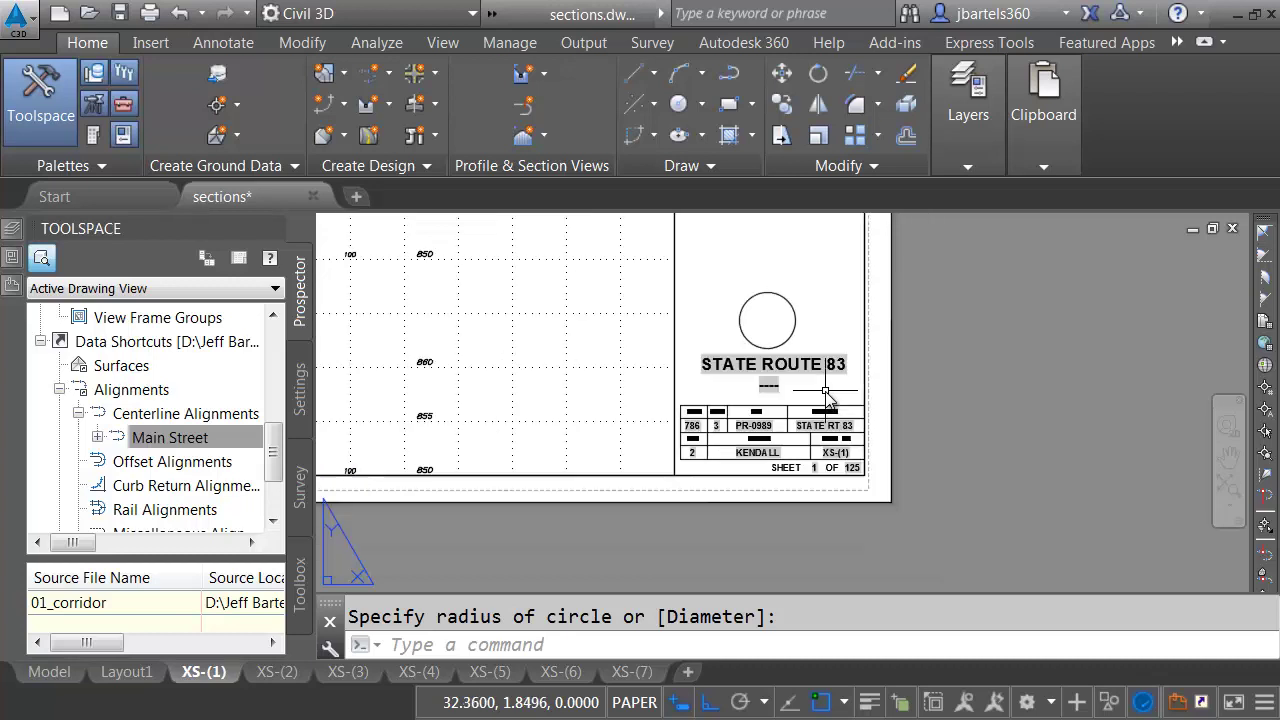
Copy the 30 XS-(1) title-block objects with a base point, then switch to XS-(2).
left_click(650, 272)
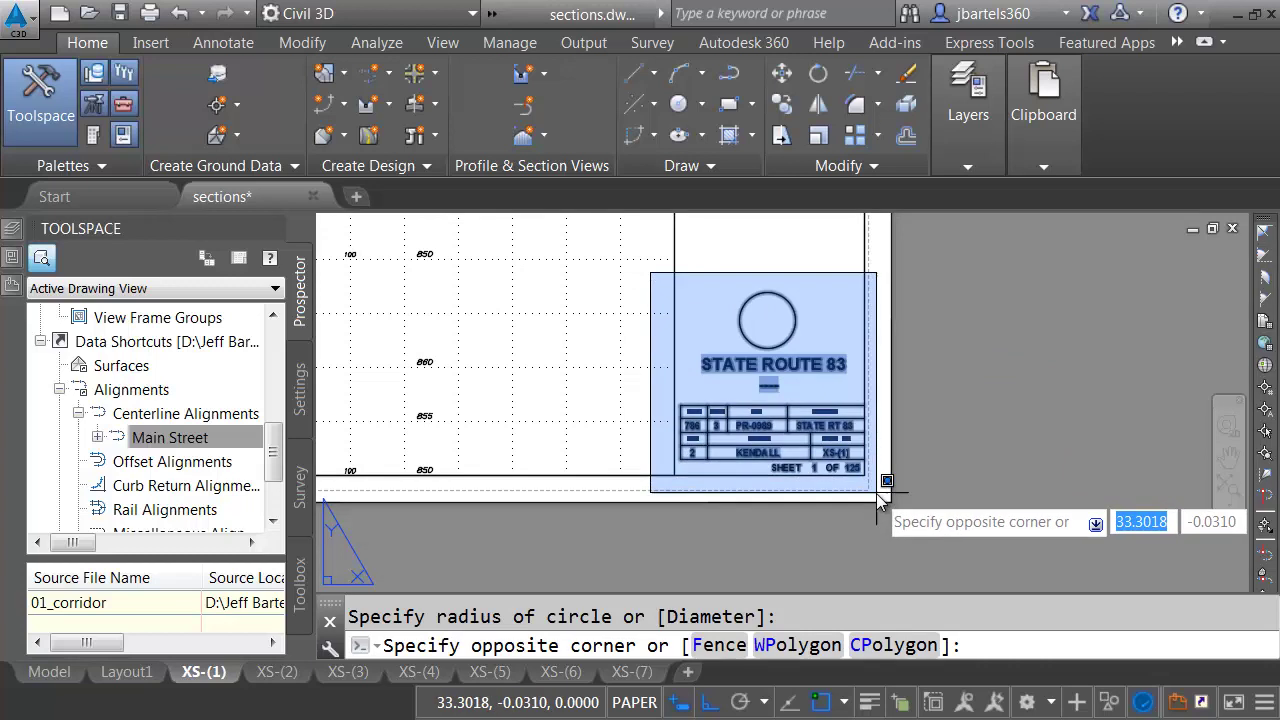
left_click(962, 512)
right_click(871, 342)
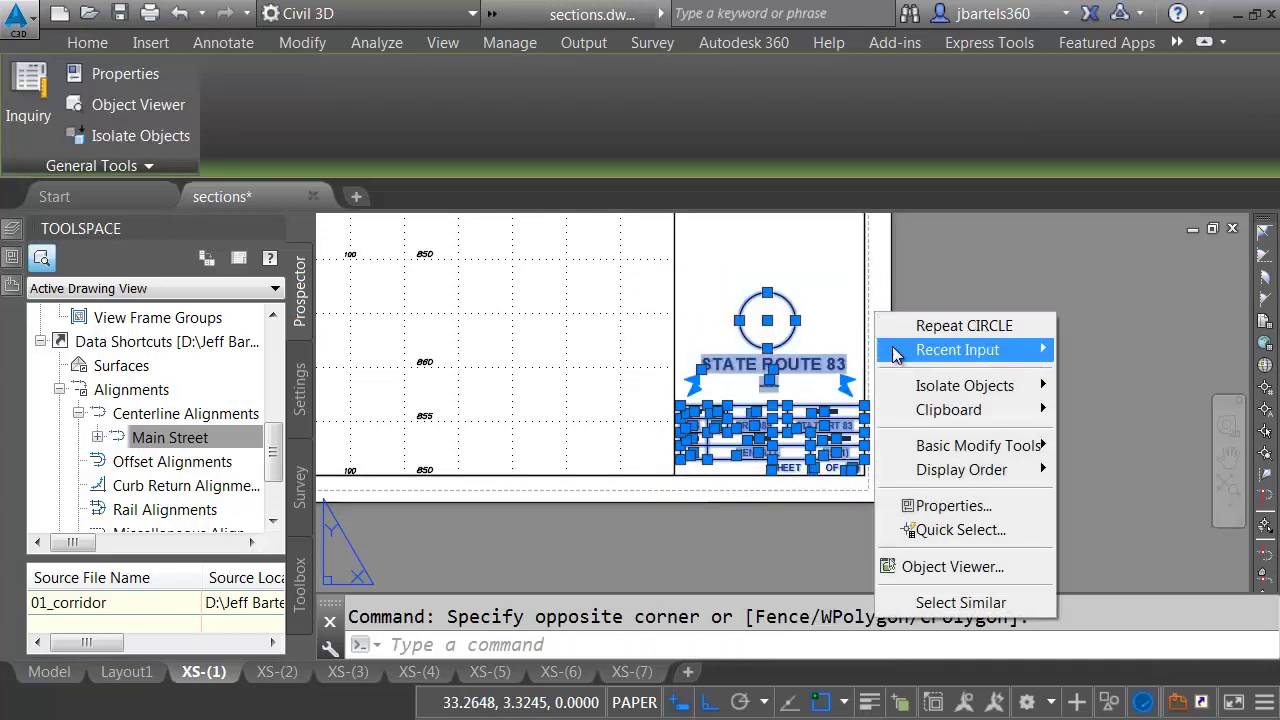
mouse_move(918, 414)
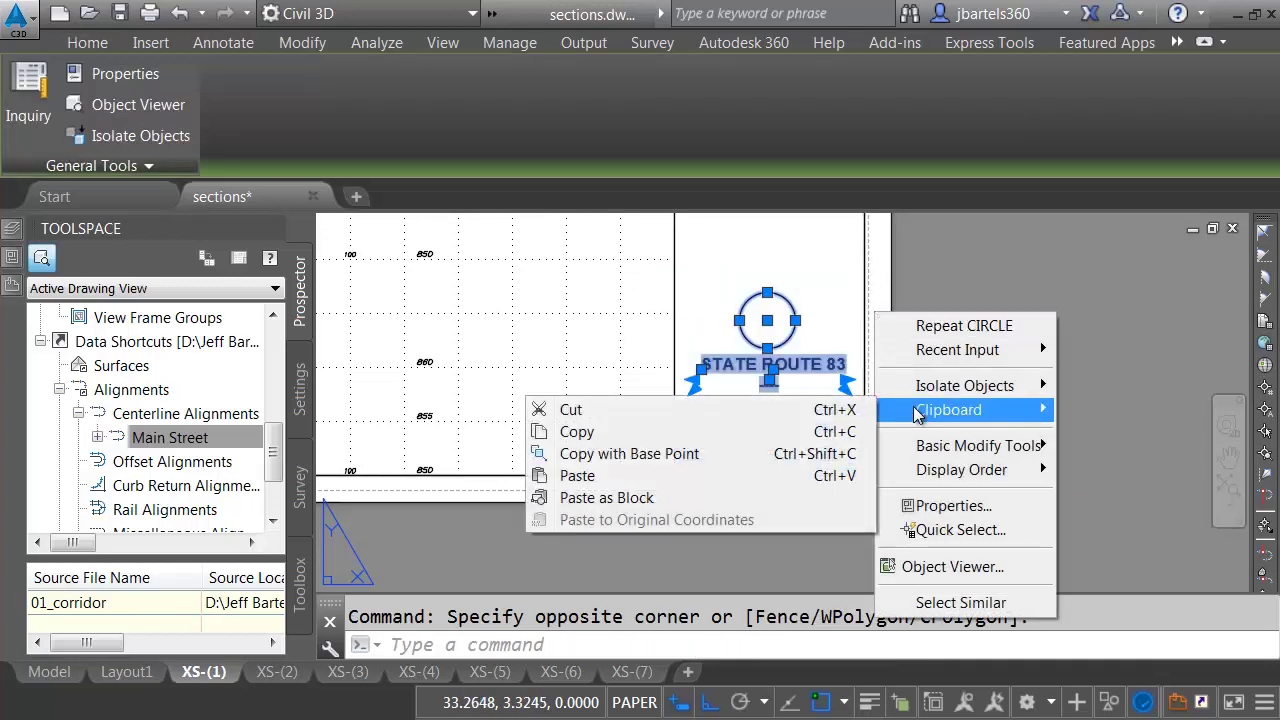
left_click(668, 452)
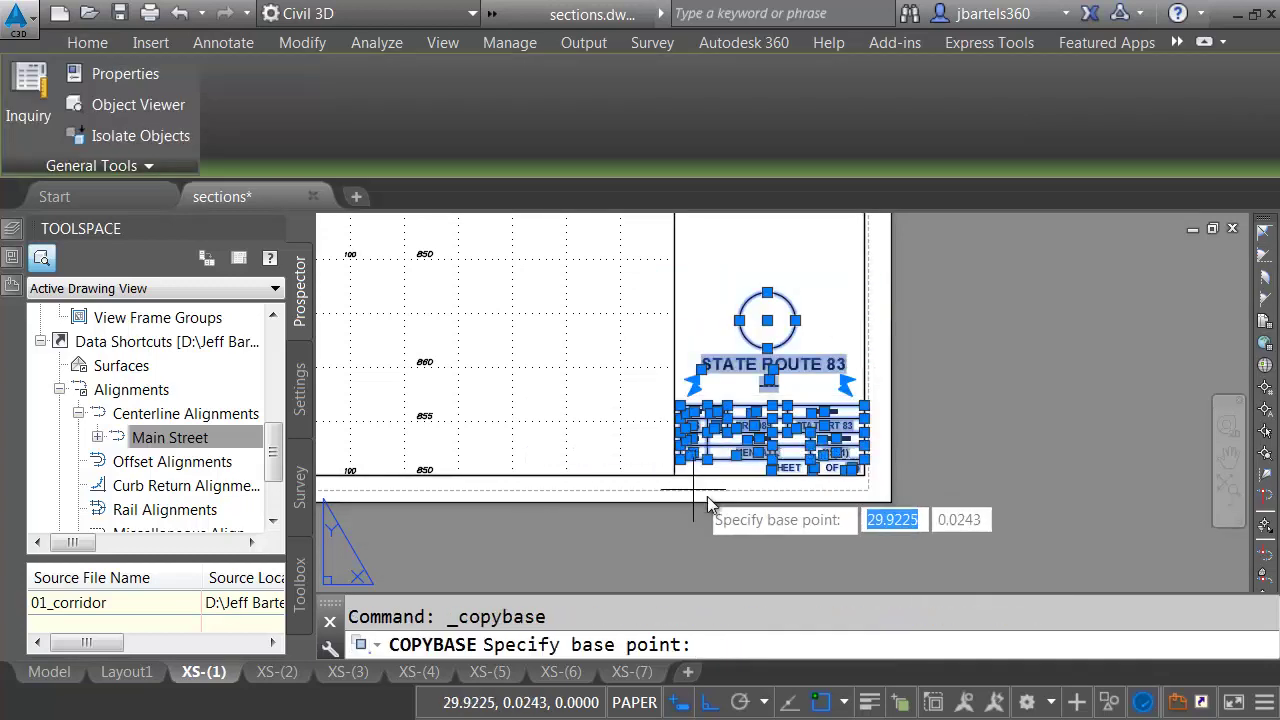
left_click(866, 484)
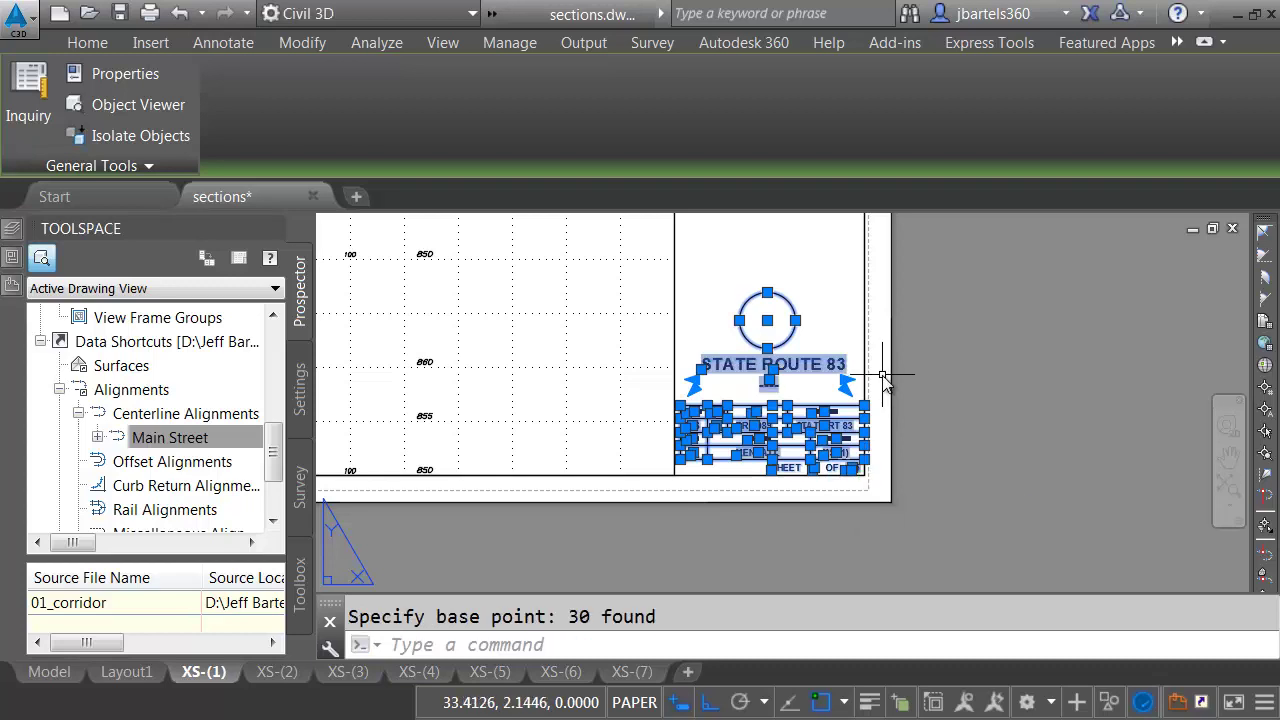
key("Escape")
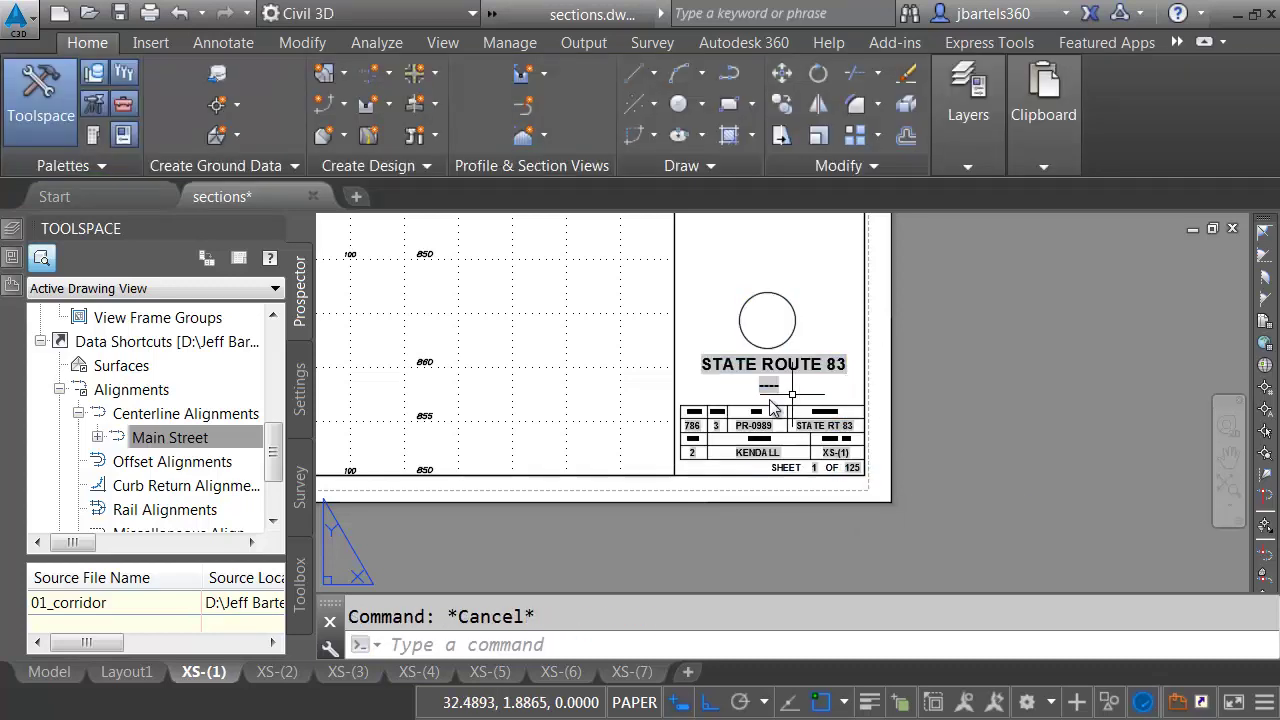
left_click(283, 672)
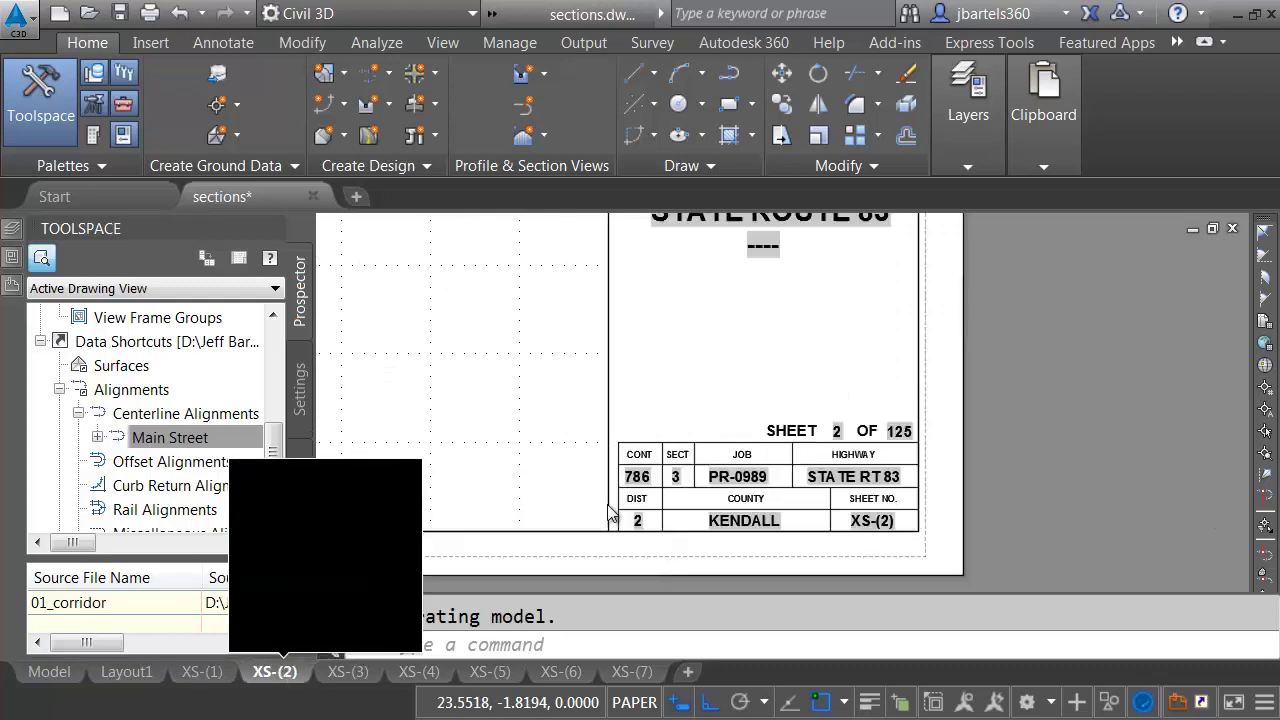
scroll(672, 435, "down", 4)
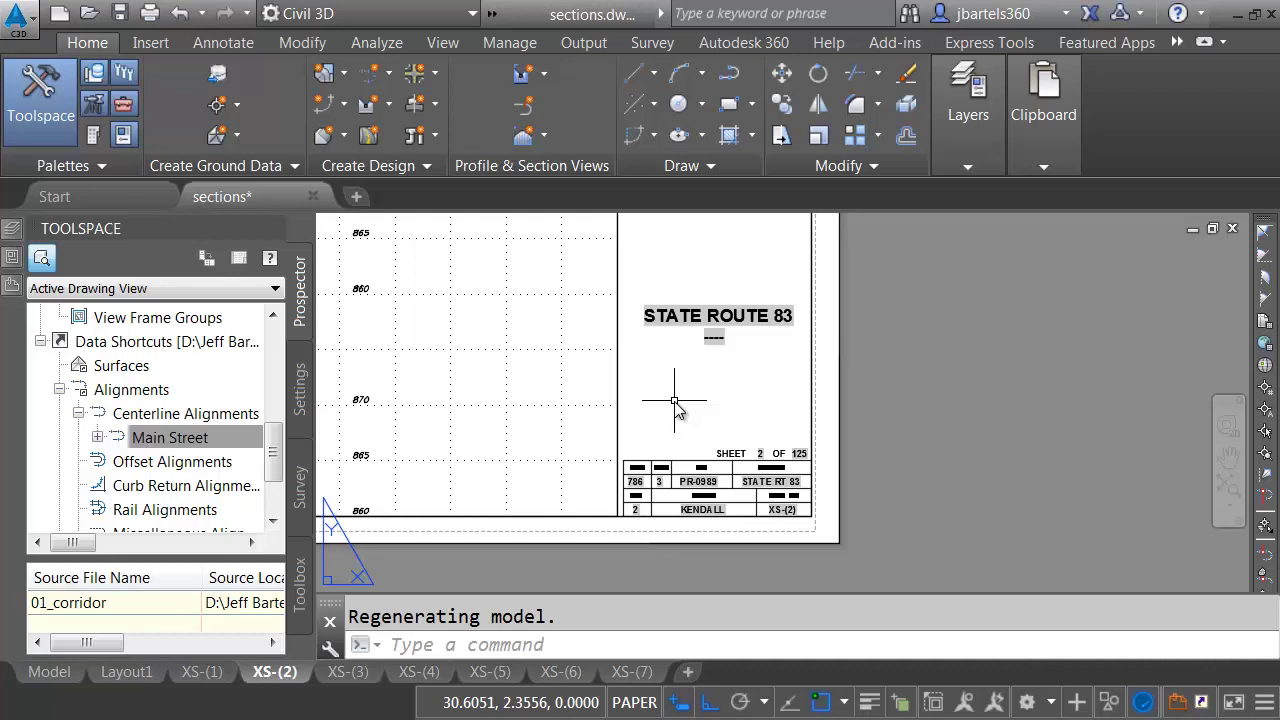
Start recording an action macro and erase the old XS-(2) title block.
left_click(510, 42)
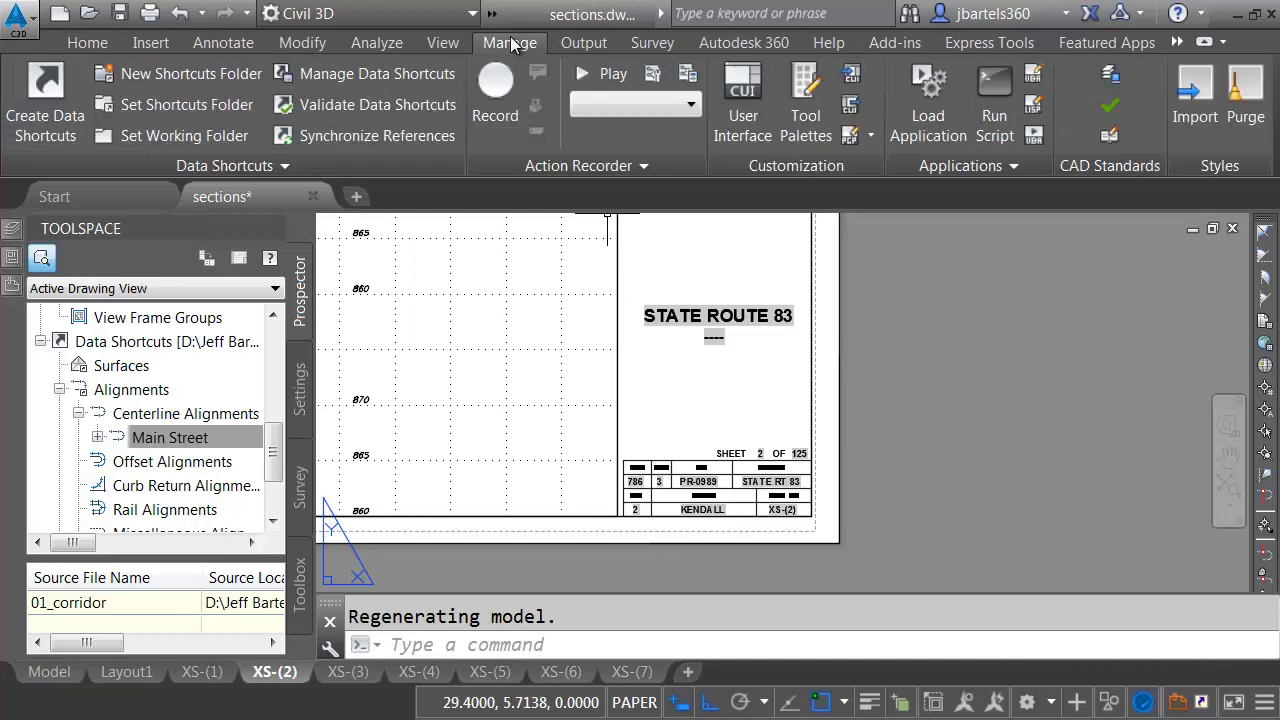
left_click(498, 92)
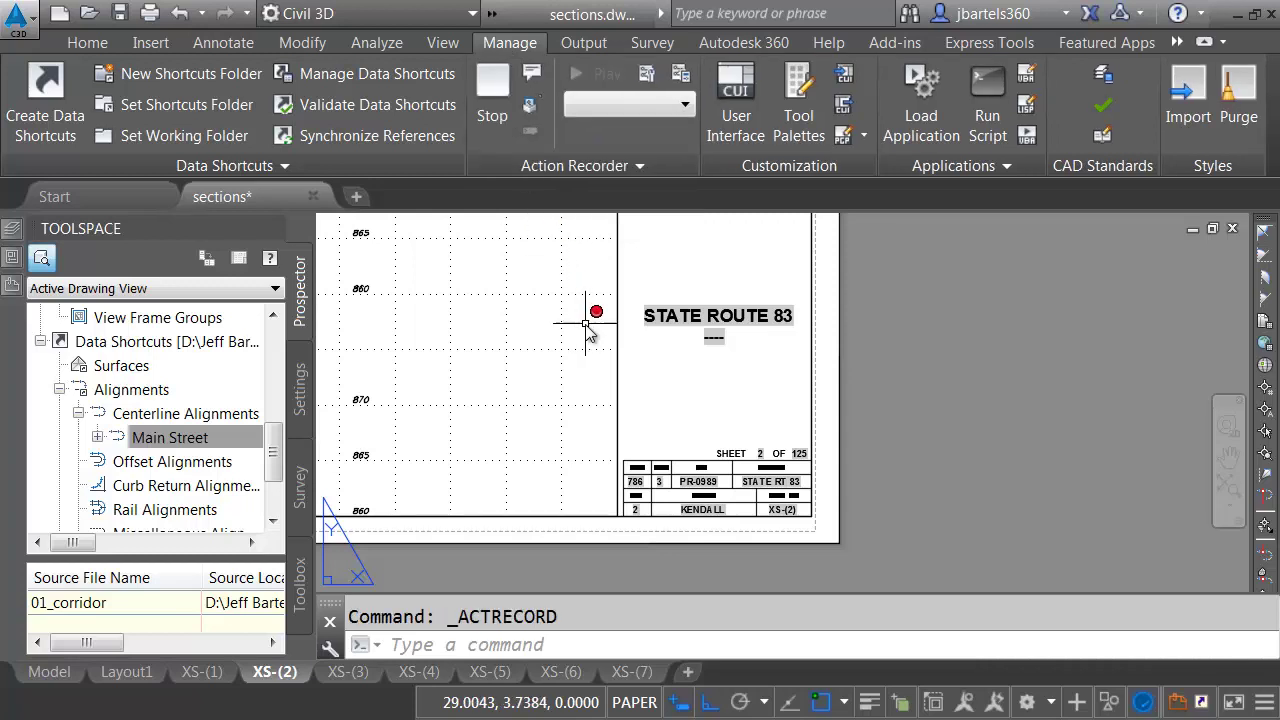
left_click(806, 293)
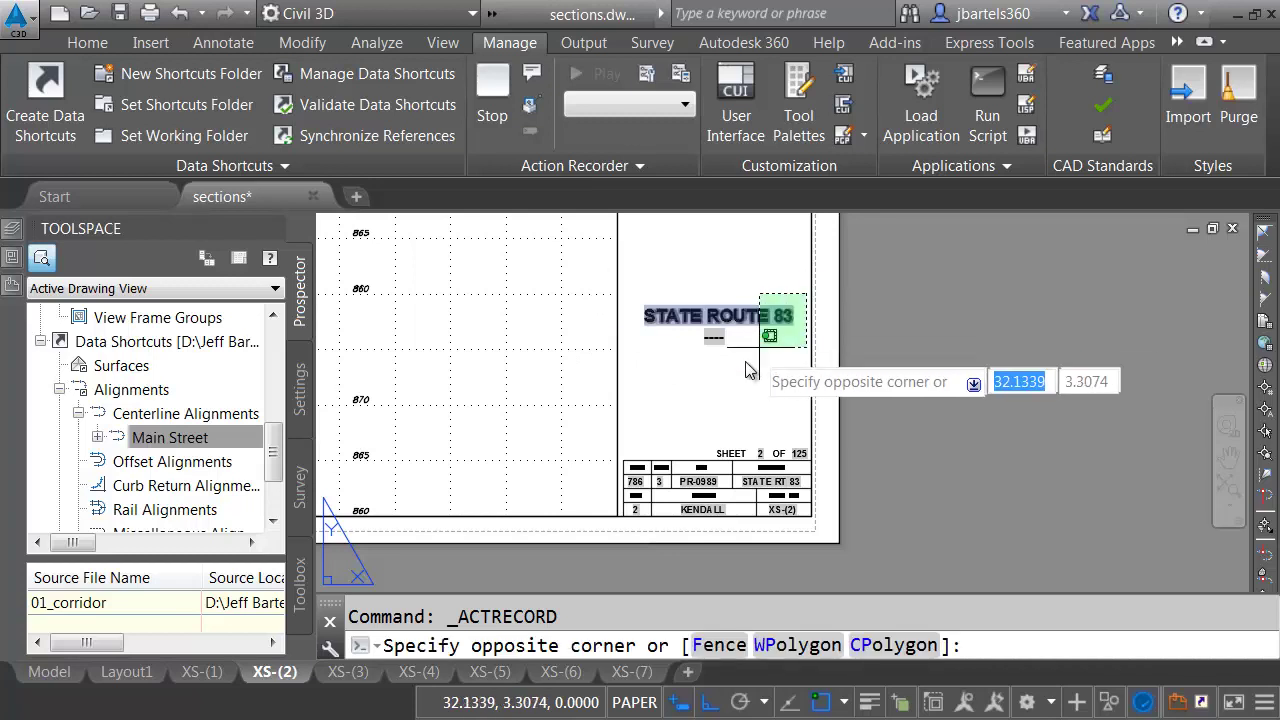
left_click(619, 521)
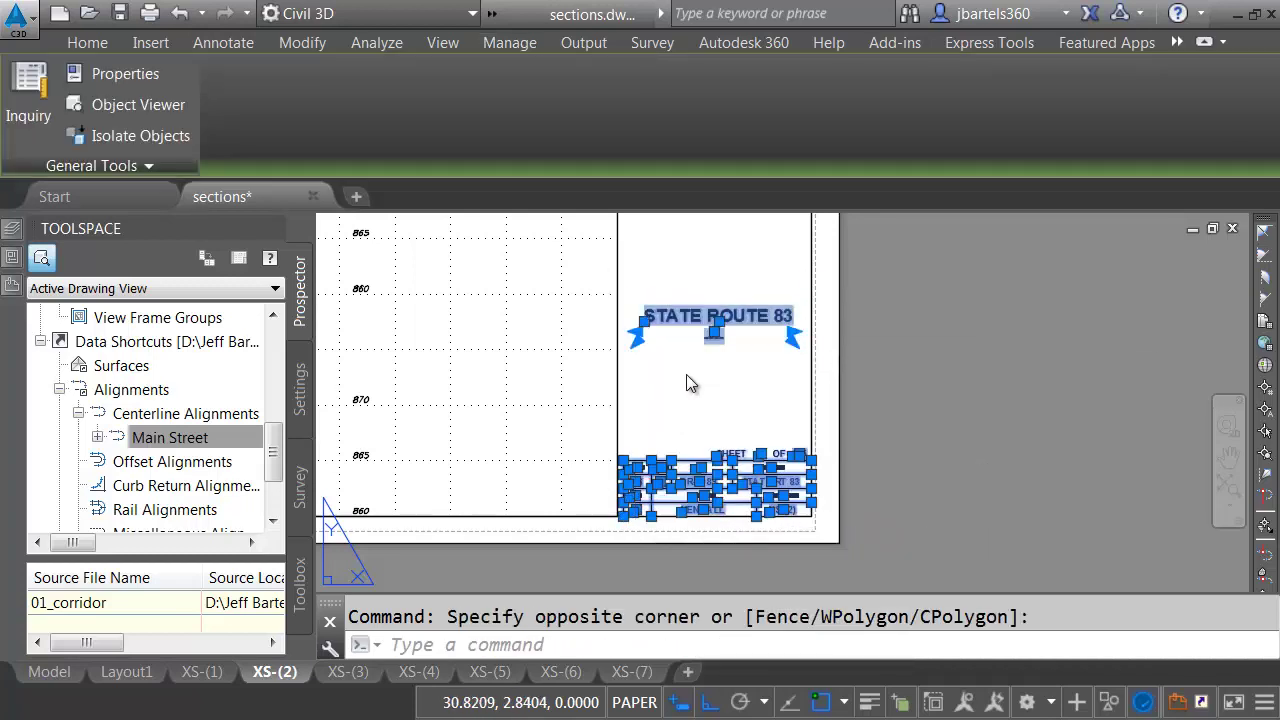
key("Delete")
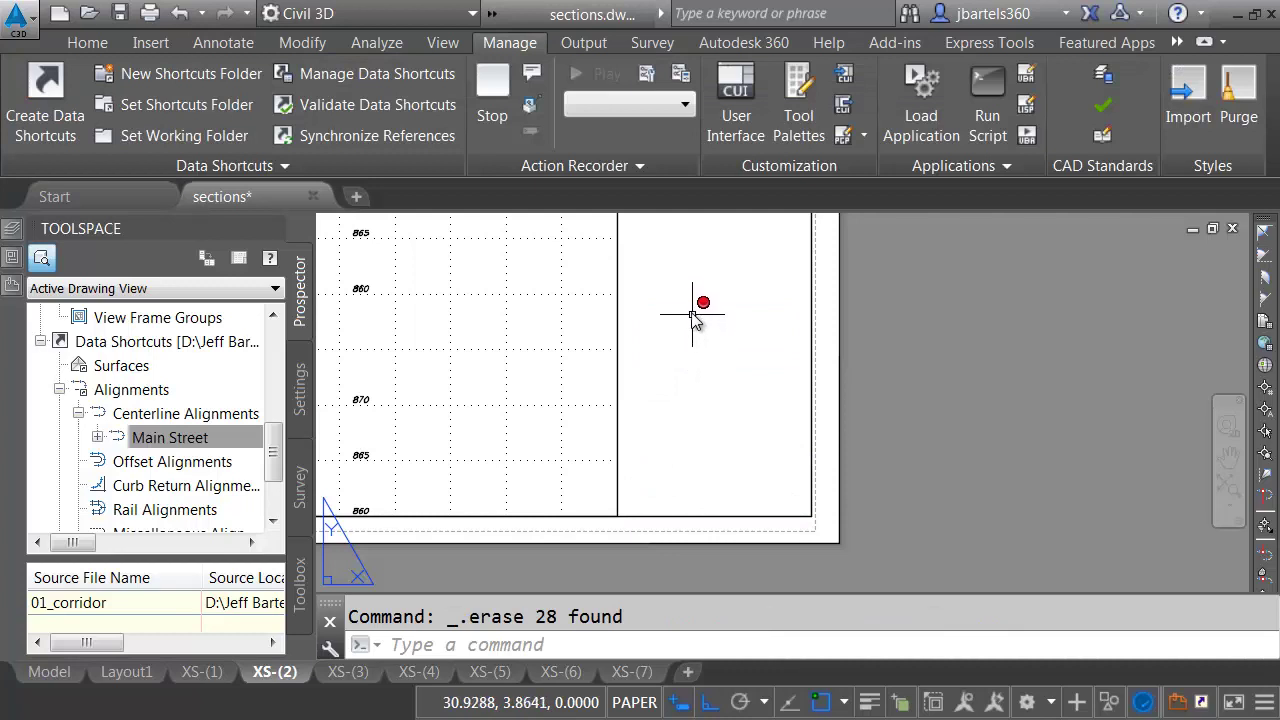
Paste the copied circle-logo title block at the sheet's lower right and REGEN.
right_click(690, 285)
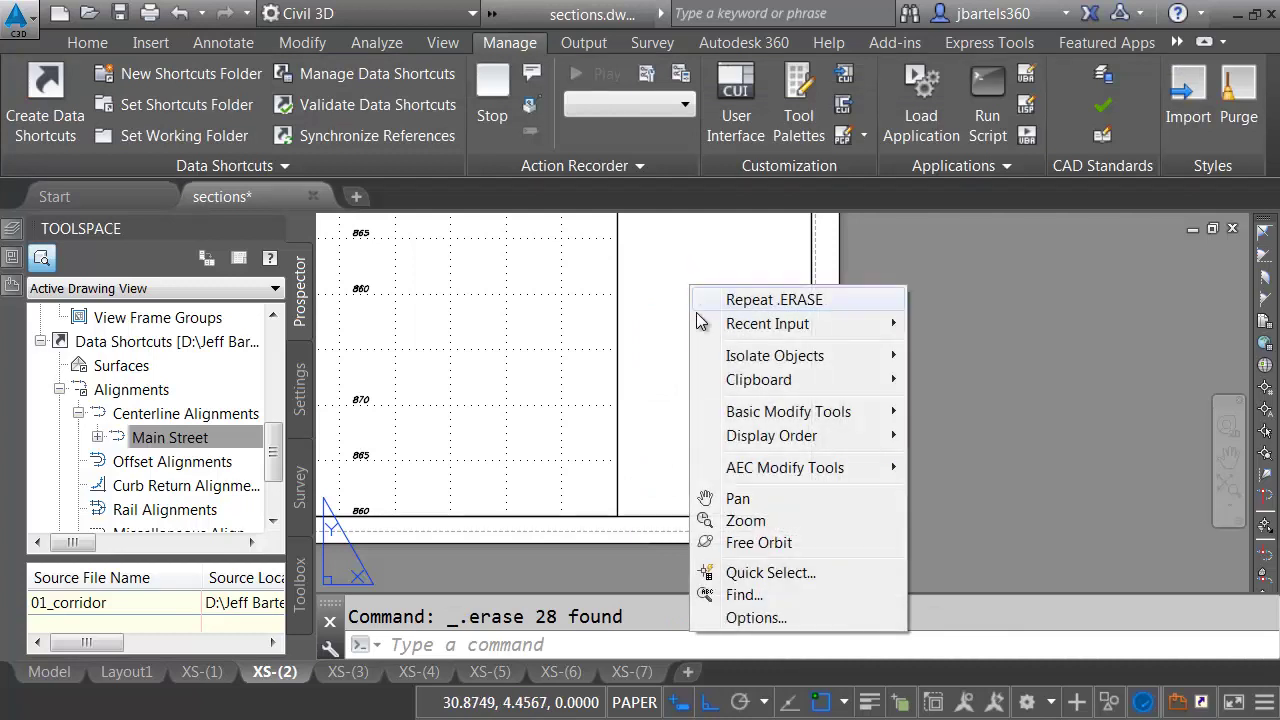
mouse_move(727, 381)
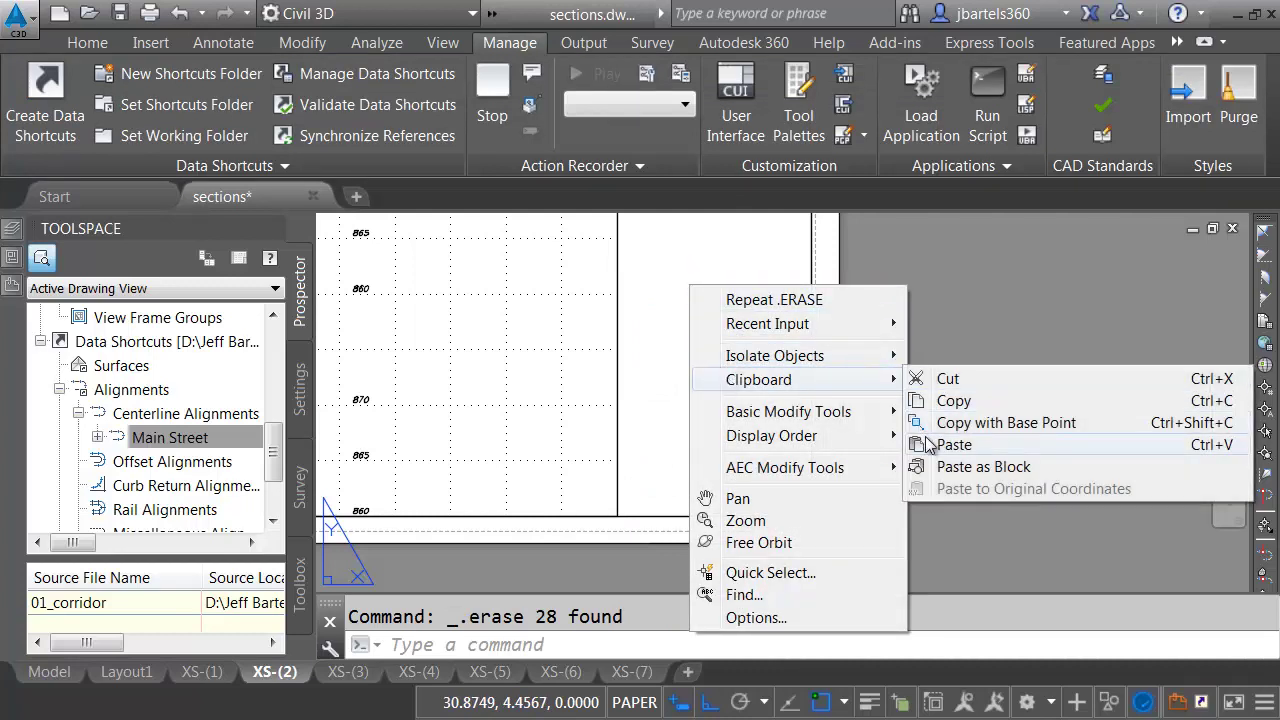
left_click(925, 444)
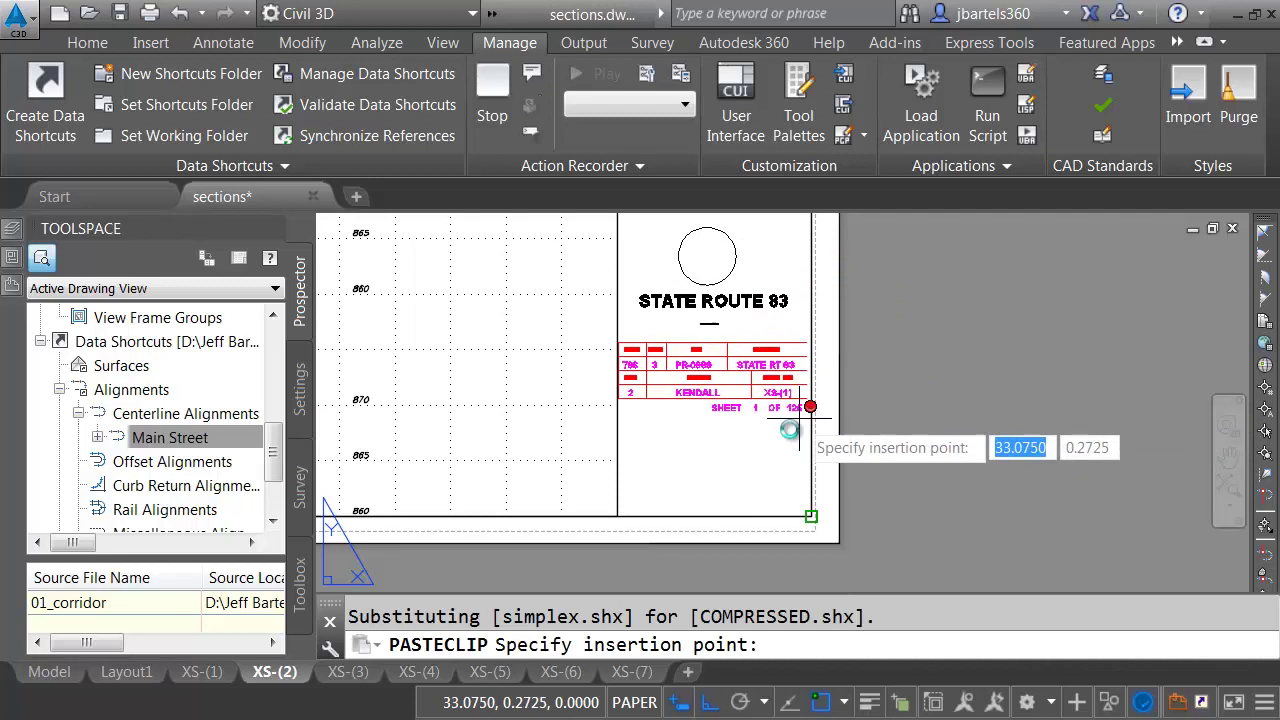
left_click(808, 513)
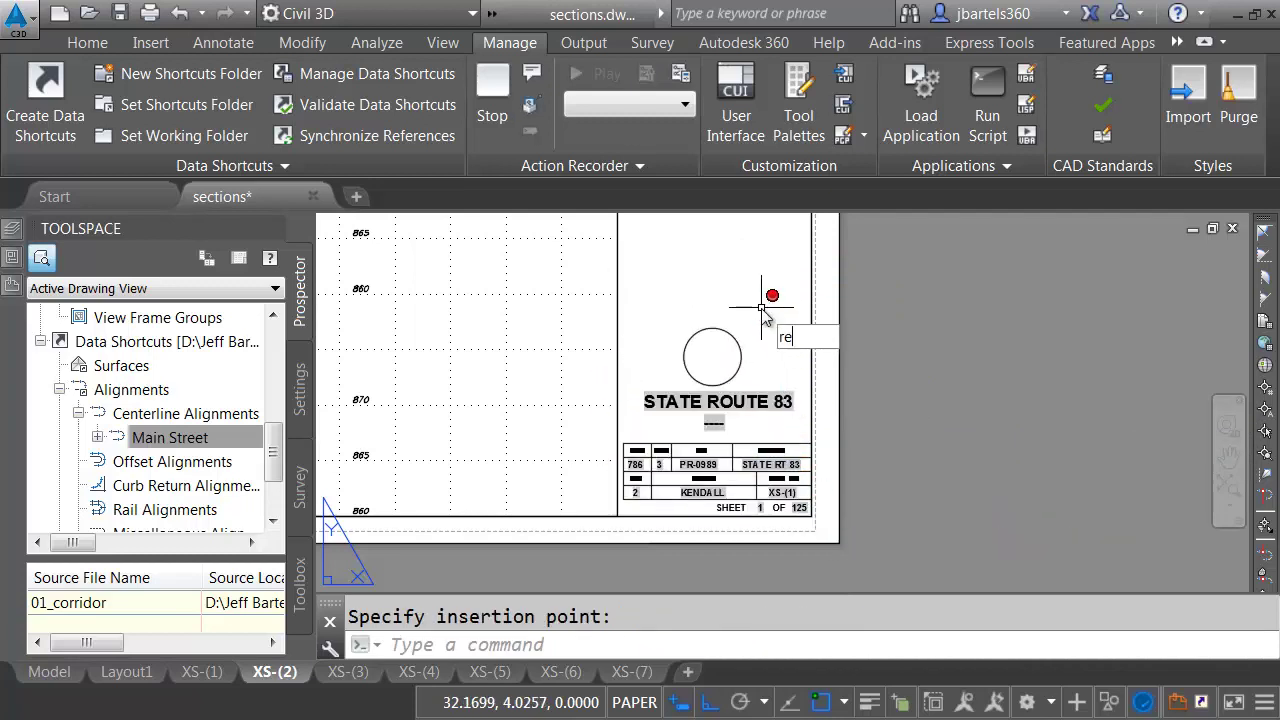
type("regen")
key("Return")
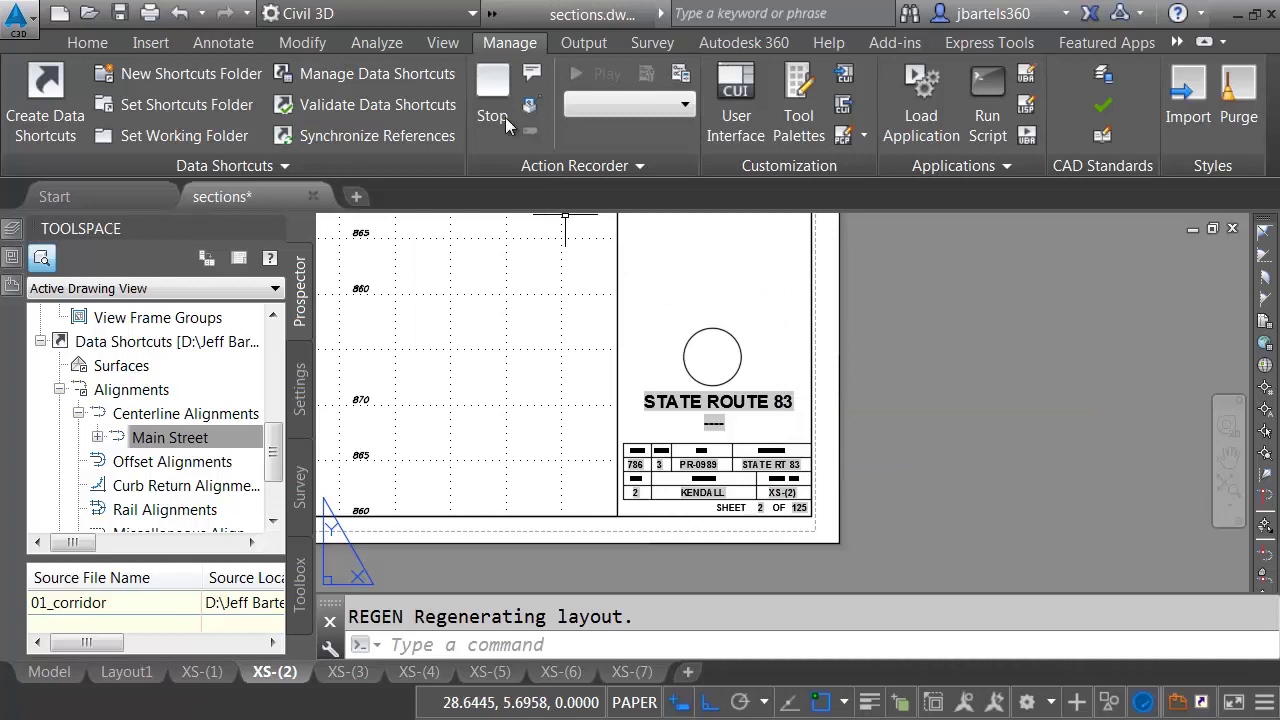
Stop the Action Recorder and save the recorded steps as the macro 'fixit' (fixit.actm).
left_click(492, 88)
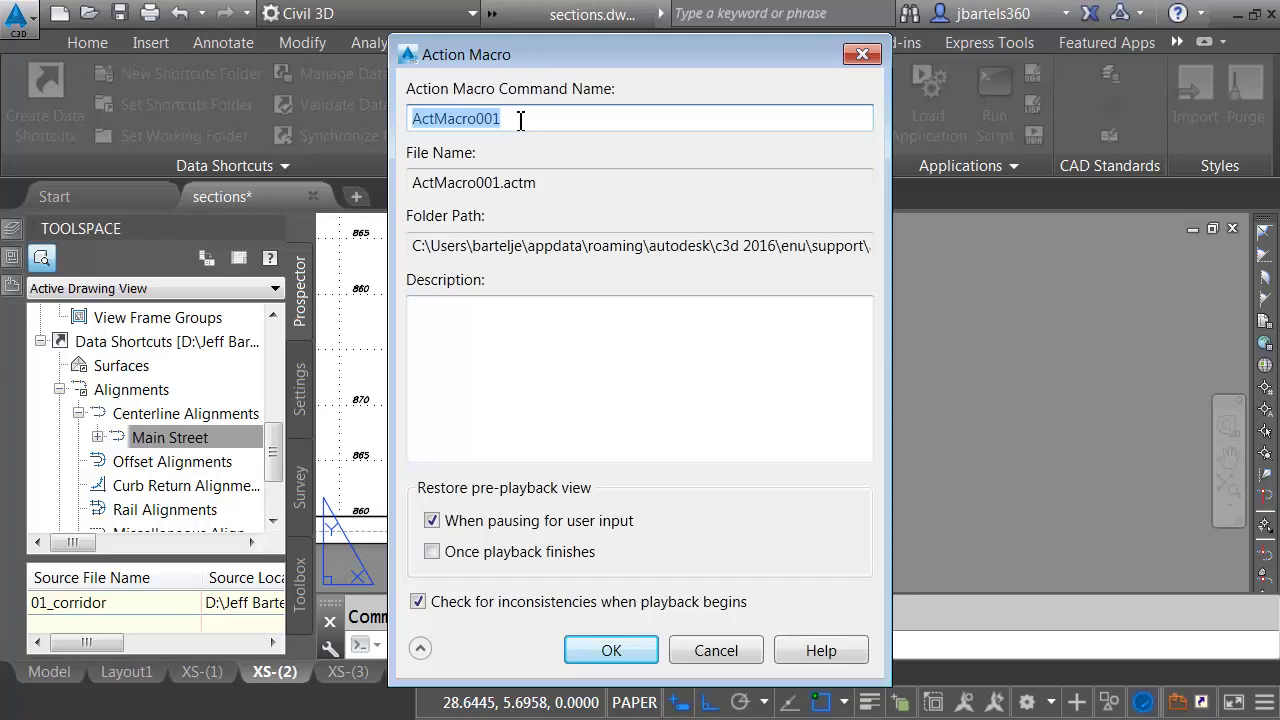
type("fixit")
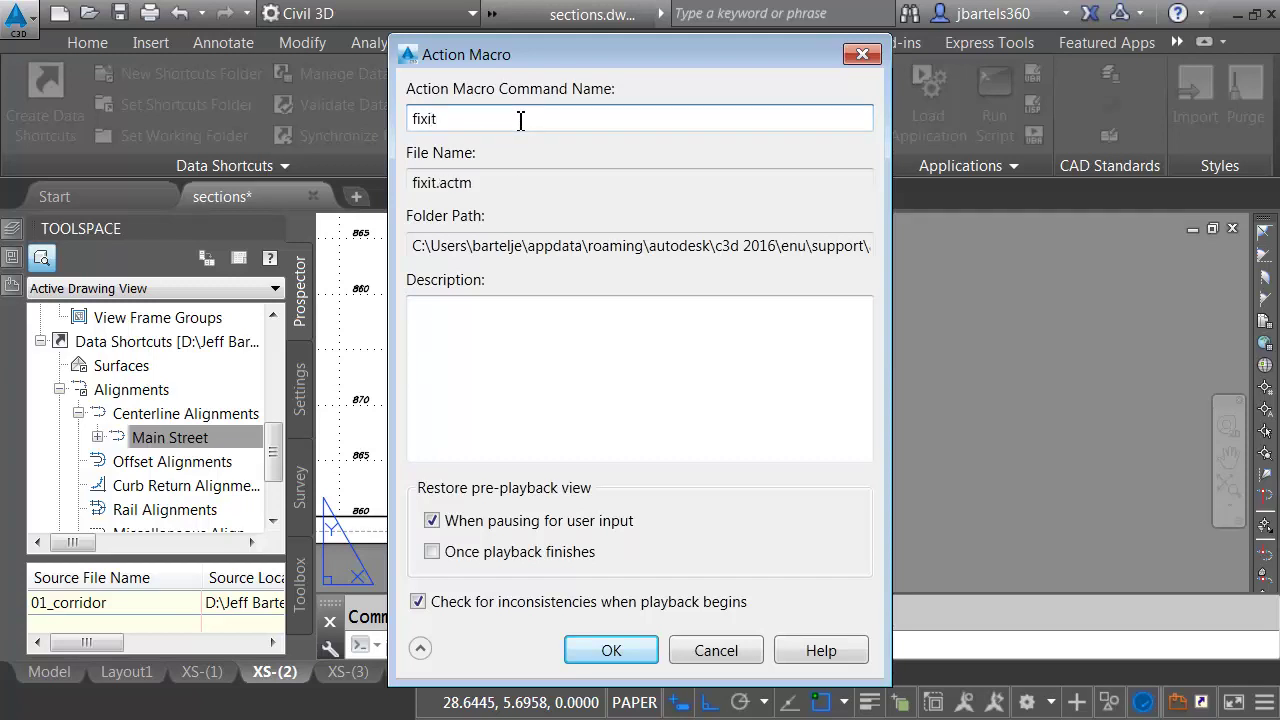
key("Return")
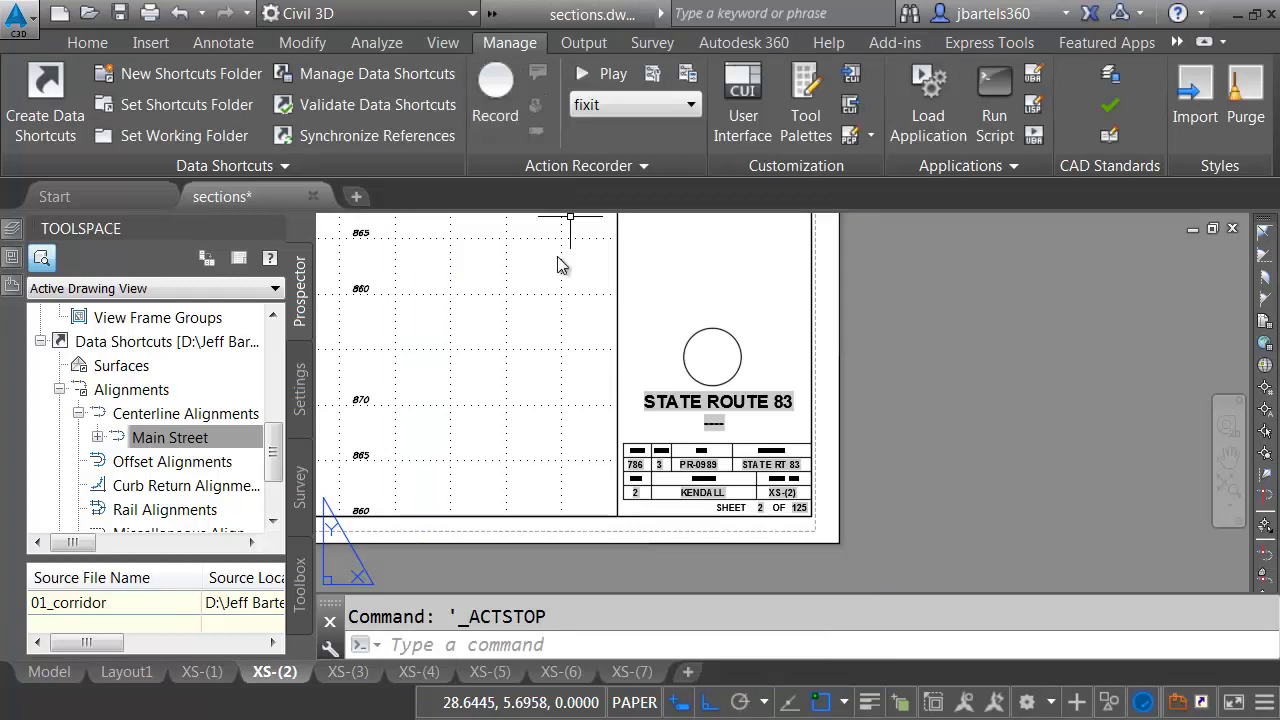
Run the fixit macro on layout sheets XS-(3) and XS-(4), closing each Playback Complete message.
left_click(349, 672)
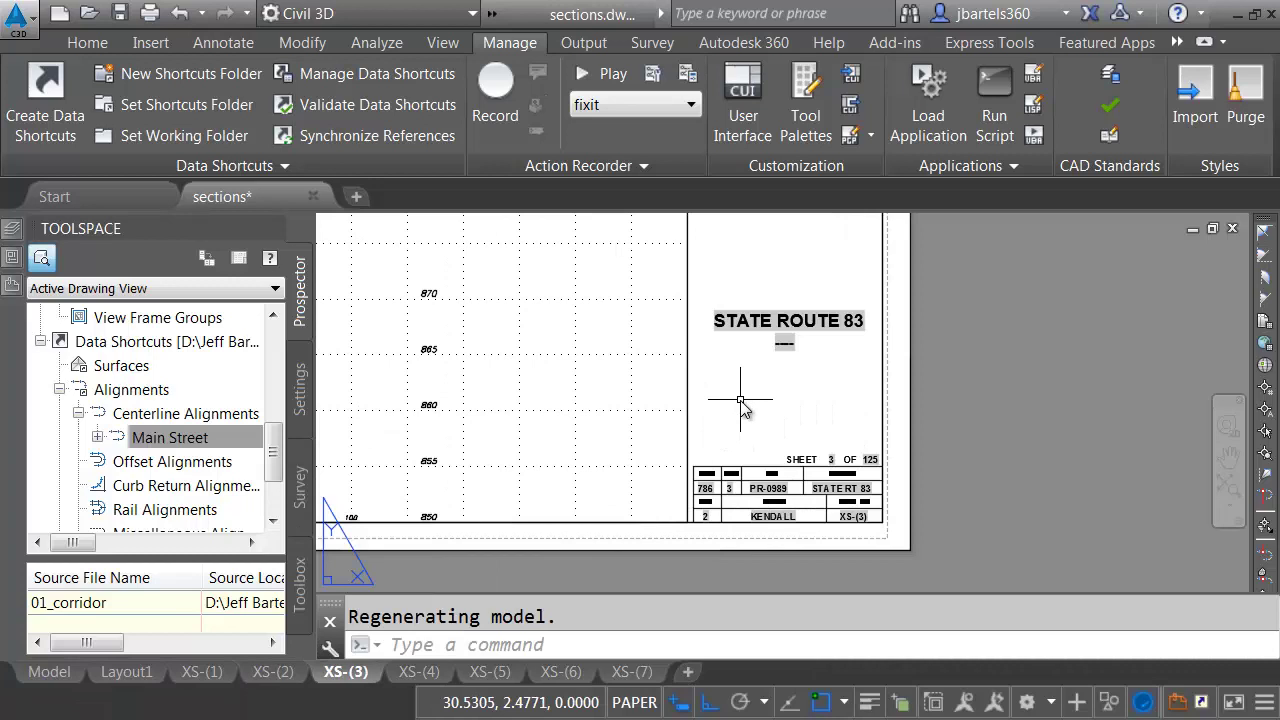
type("fixi")
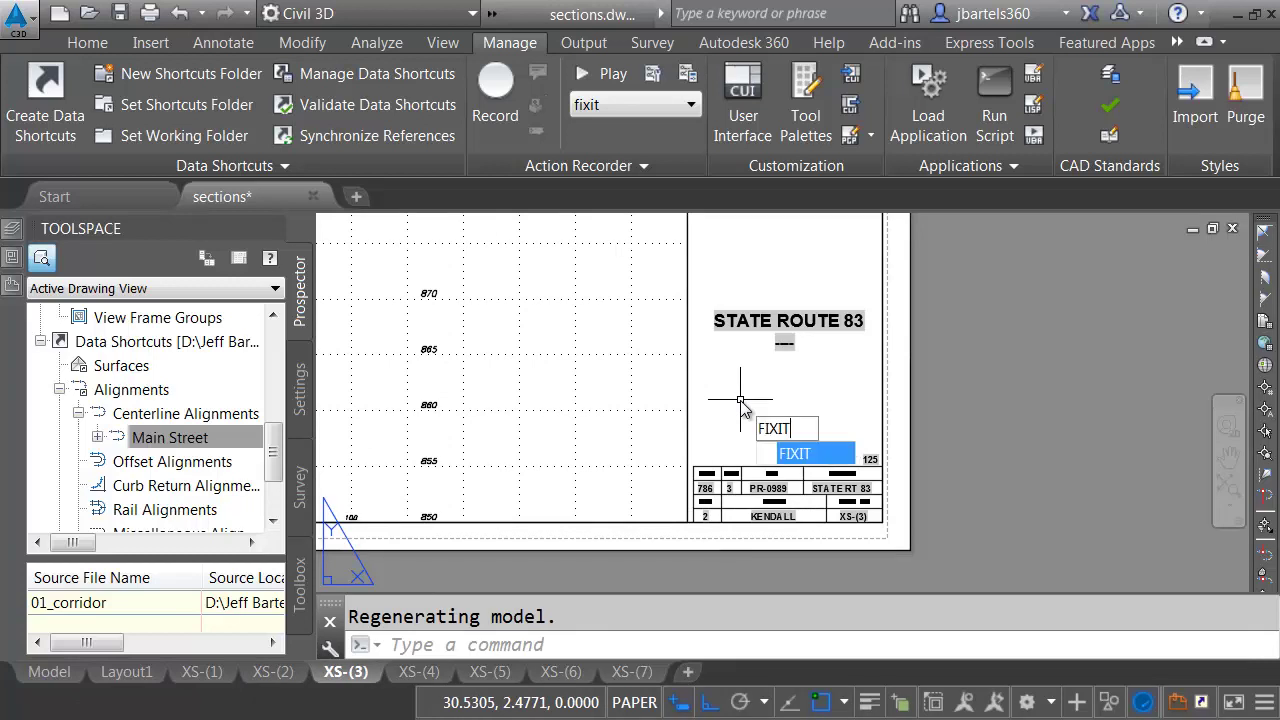
key("Return")
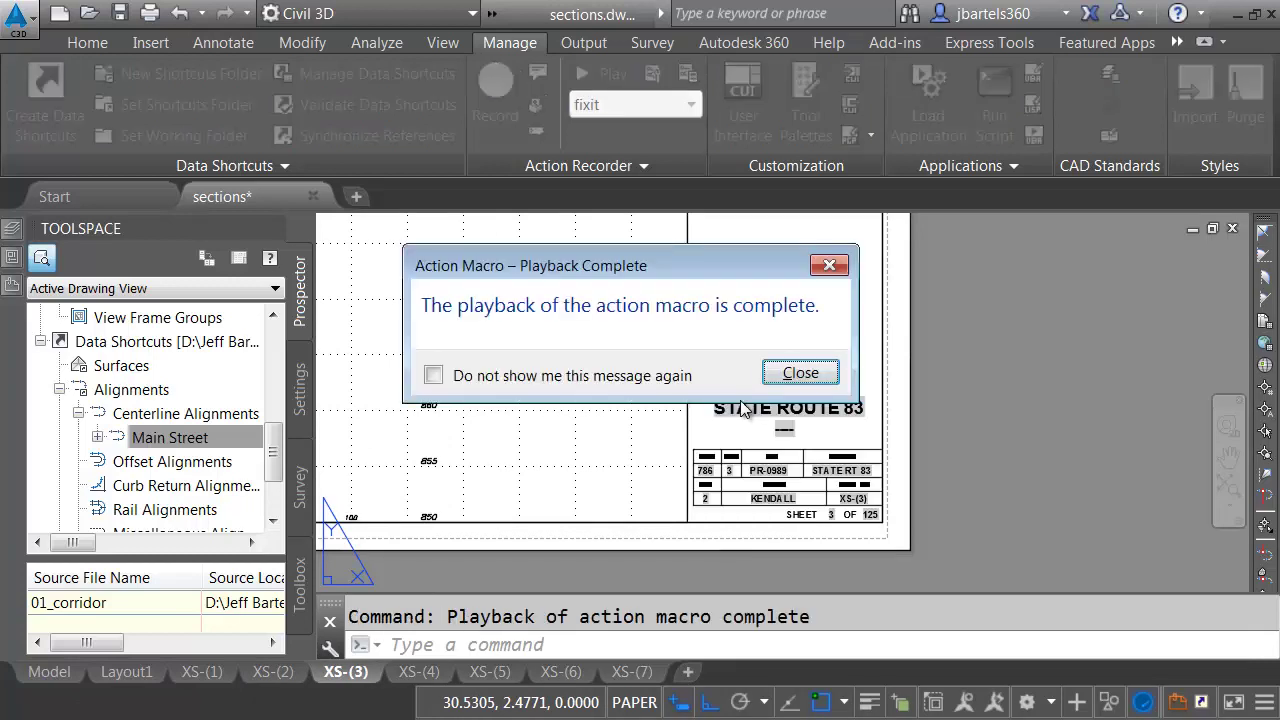
left_click(790, 374)
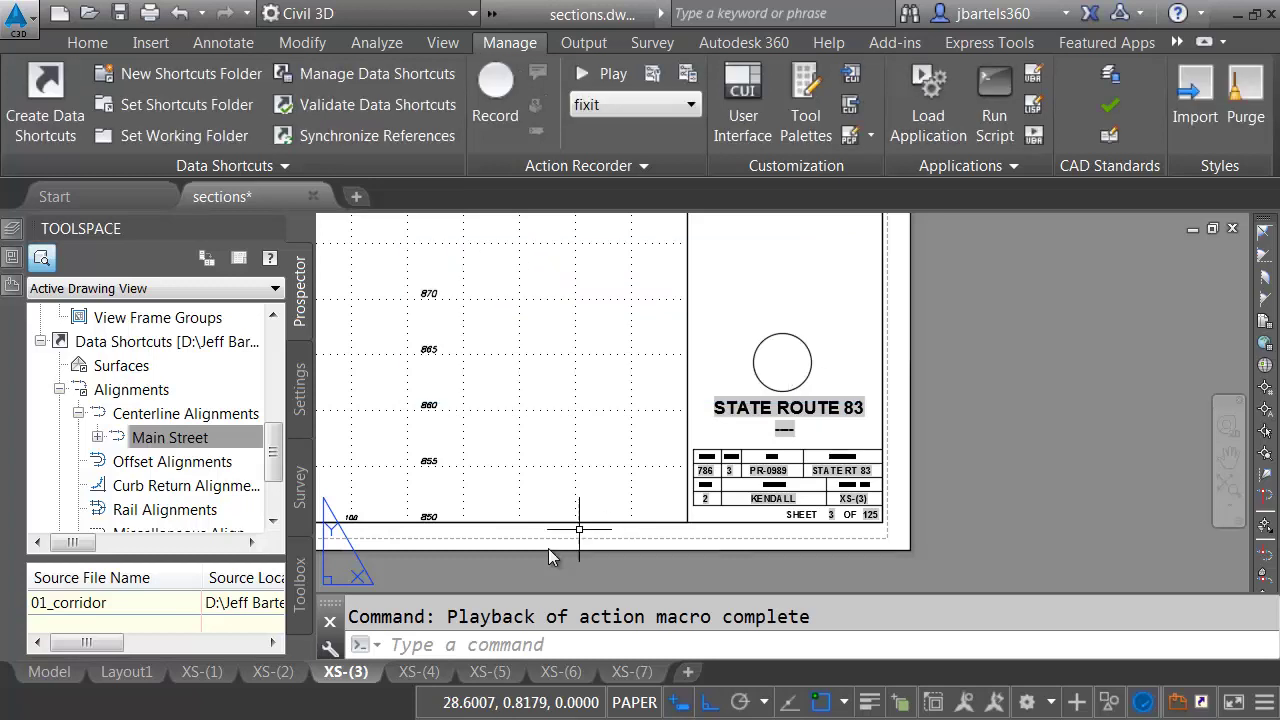
left_click(419, 671)
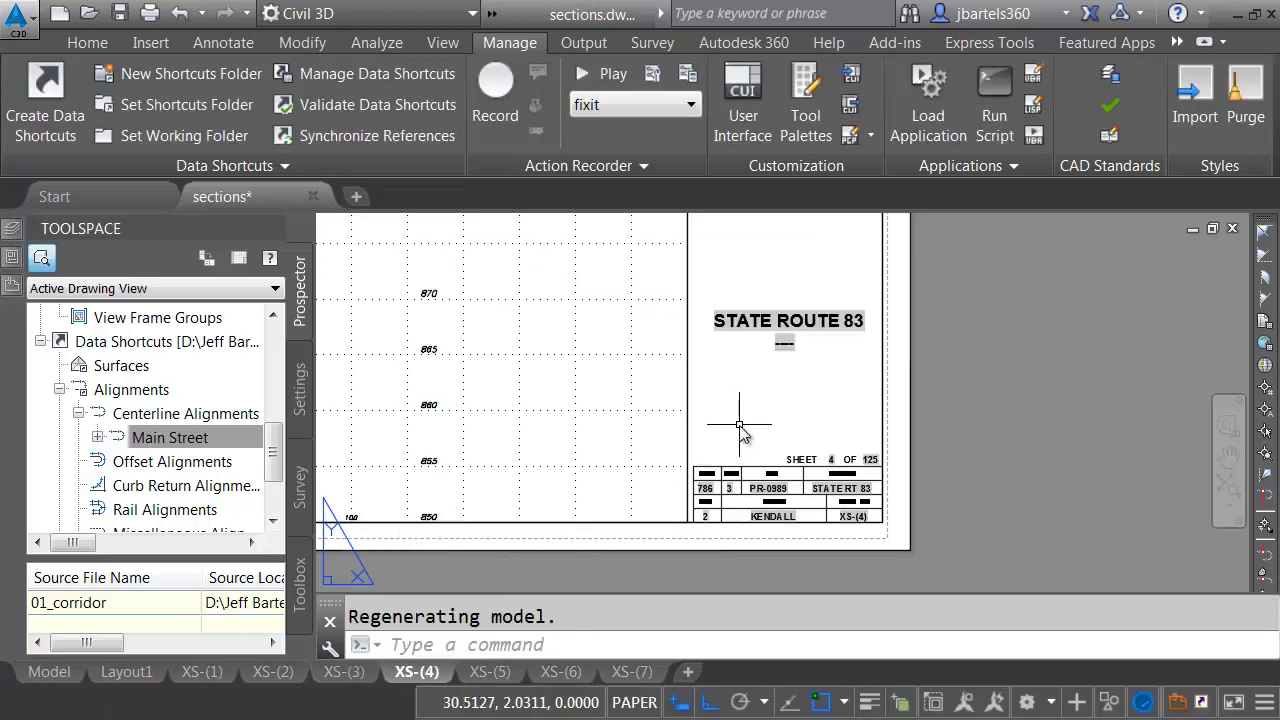
key("Return")
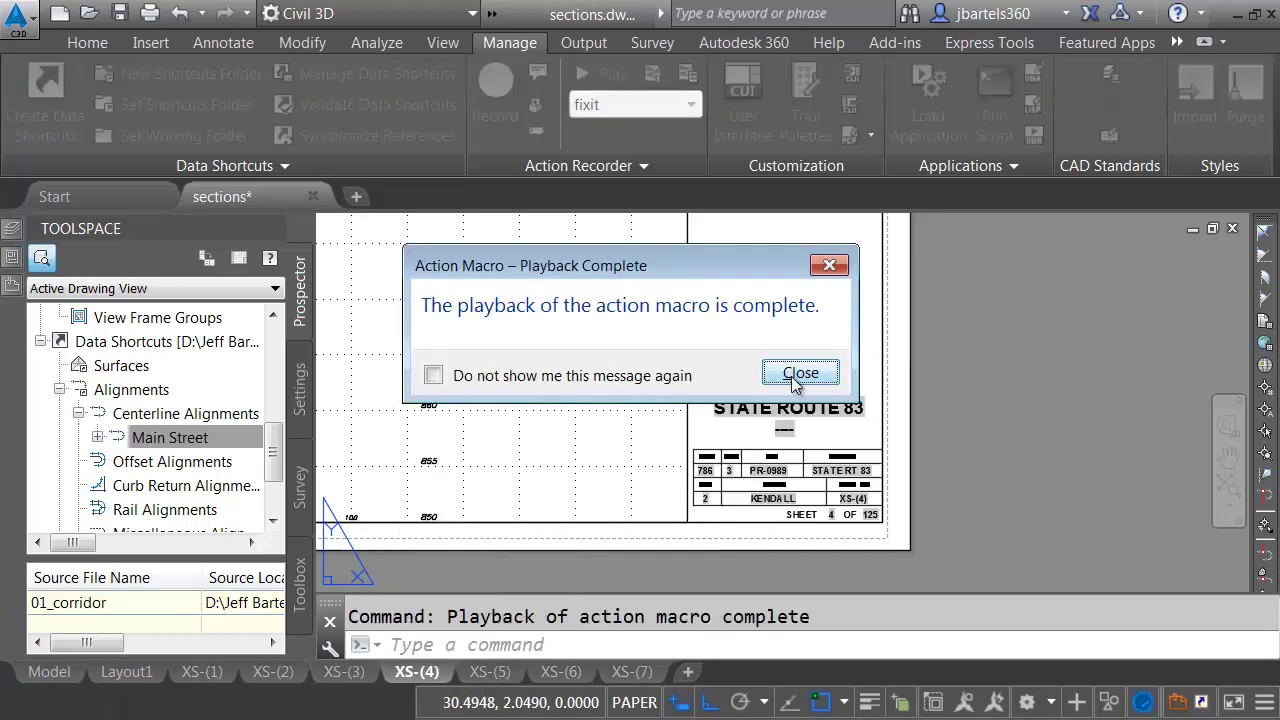
left_click(799, 373)
Play the fixit macro back on sheets XS-(5), XS-(6) and XS-(7), closing each completion message.
left_click(489, 671)
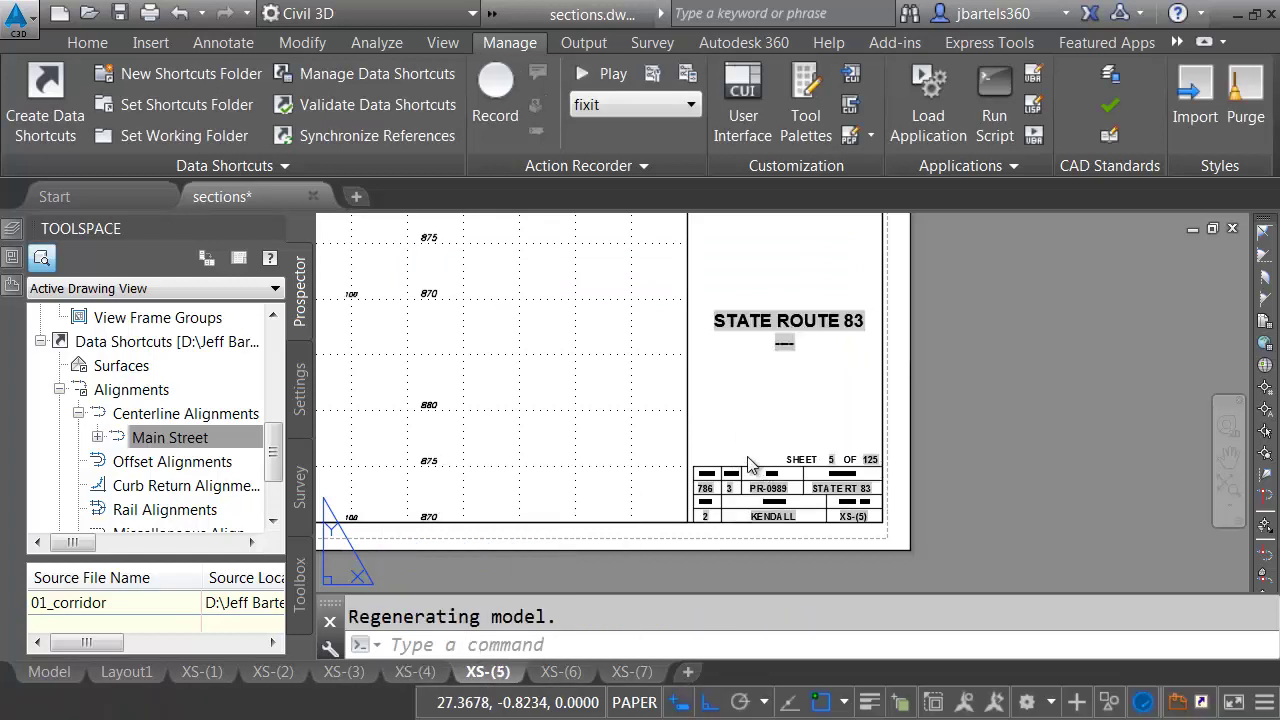
key("Return")
left_click(800, 372)
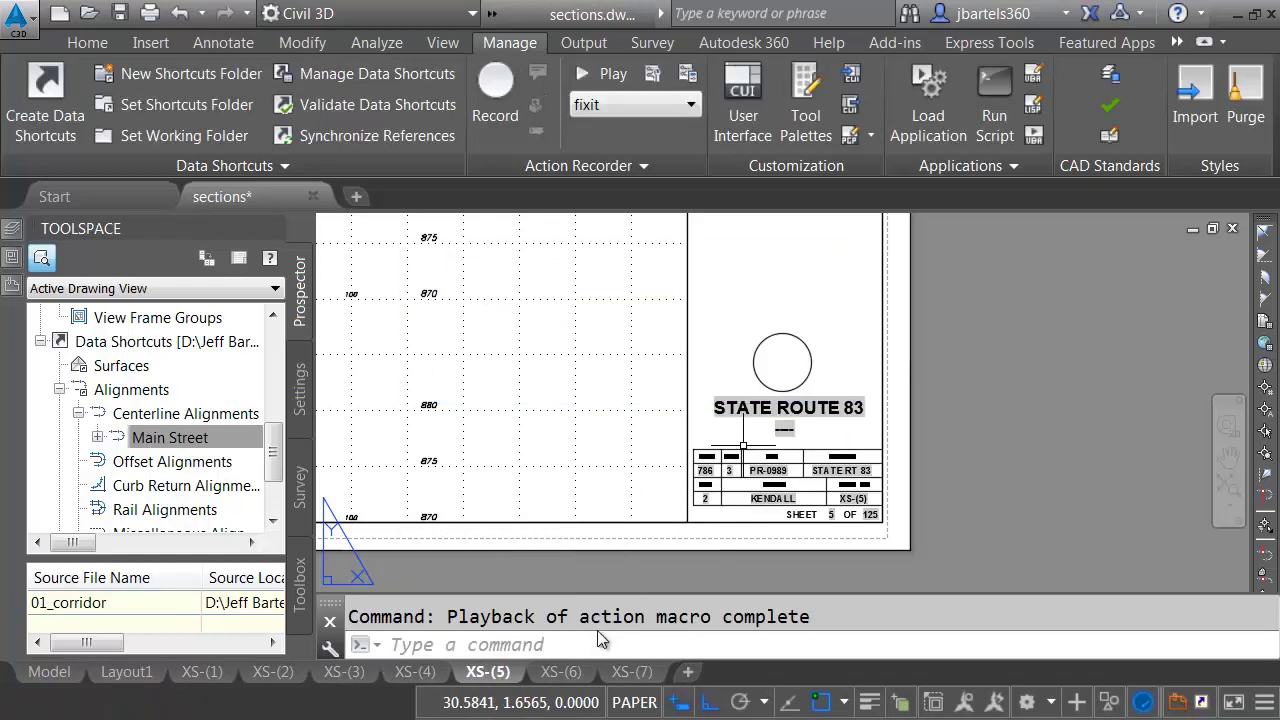
left_click(560, 671)
key("Return")
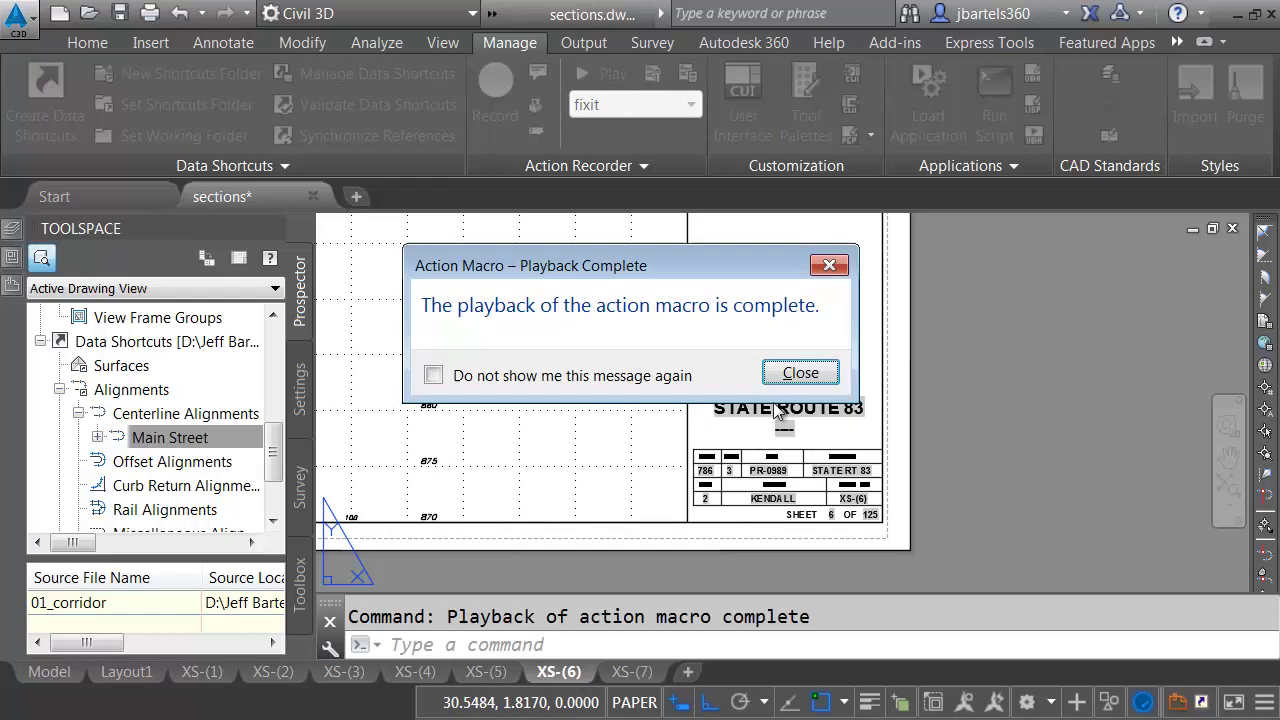
left_click(800, 372)
left_click(631, 671)
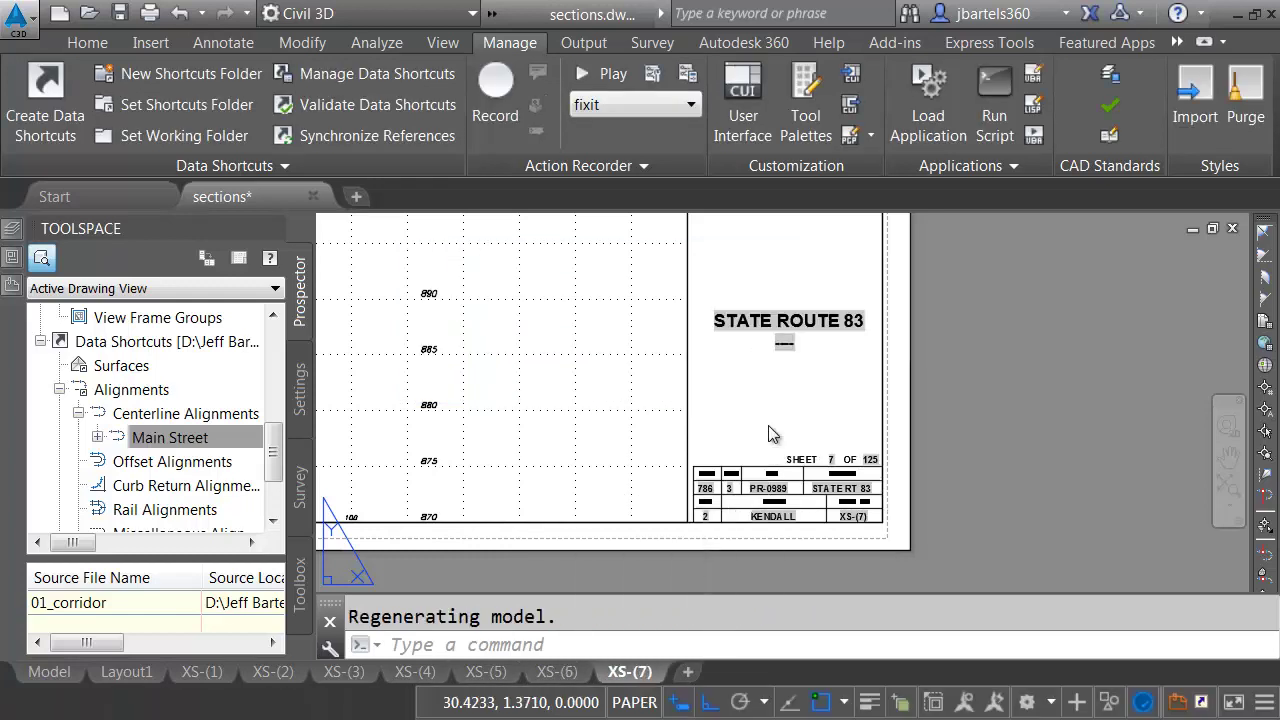
key("Return")
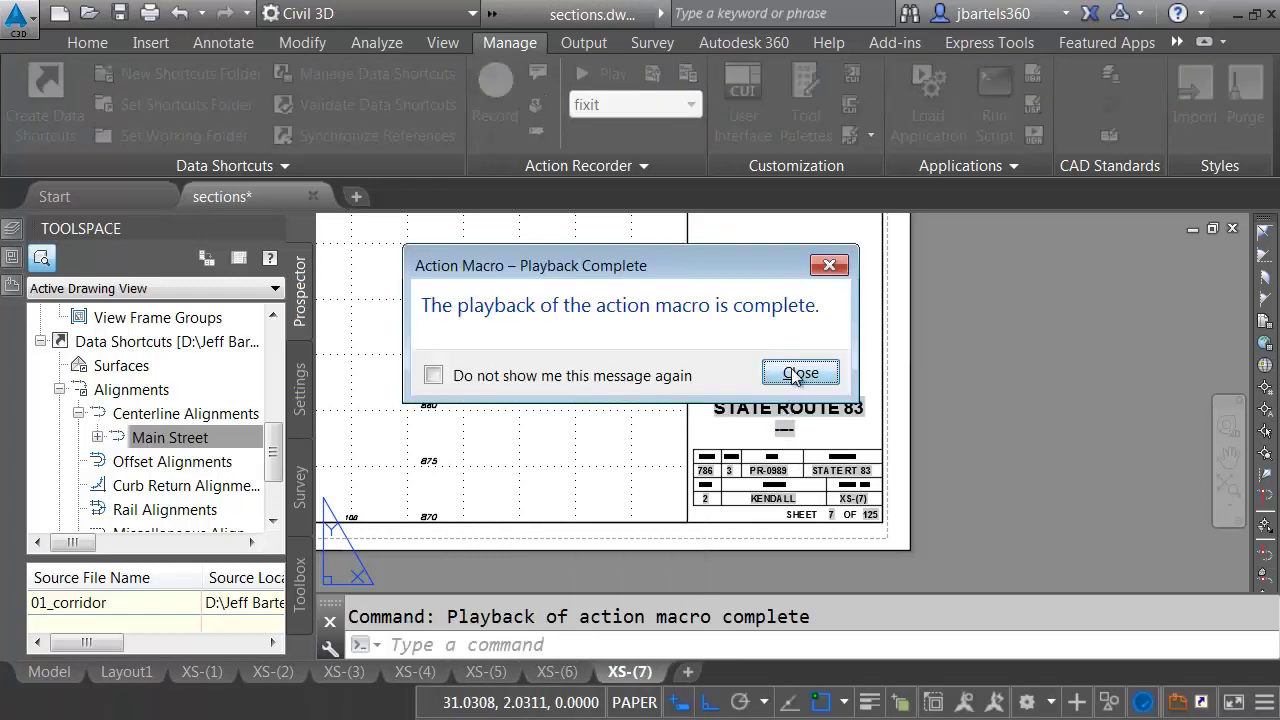
left_click(800, 373)
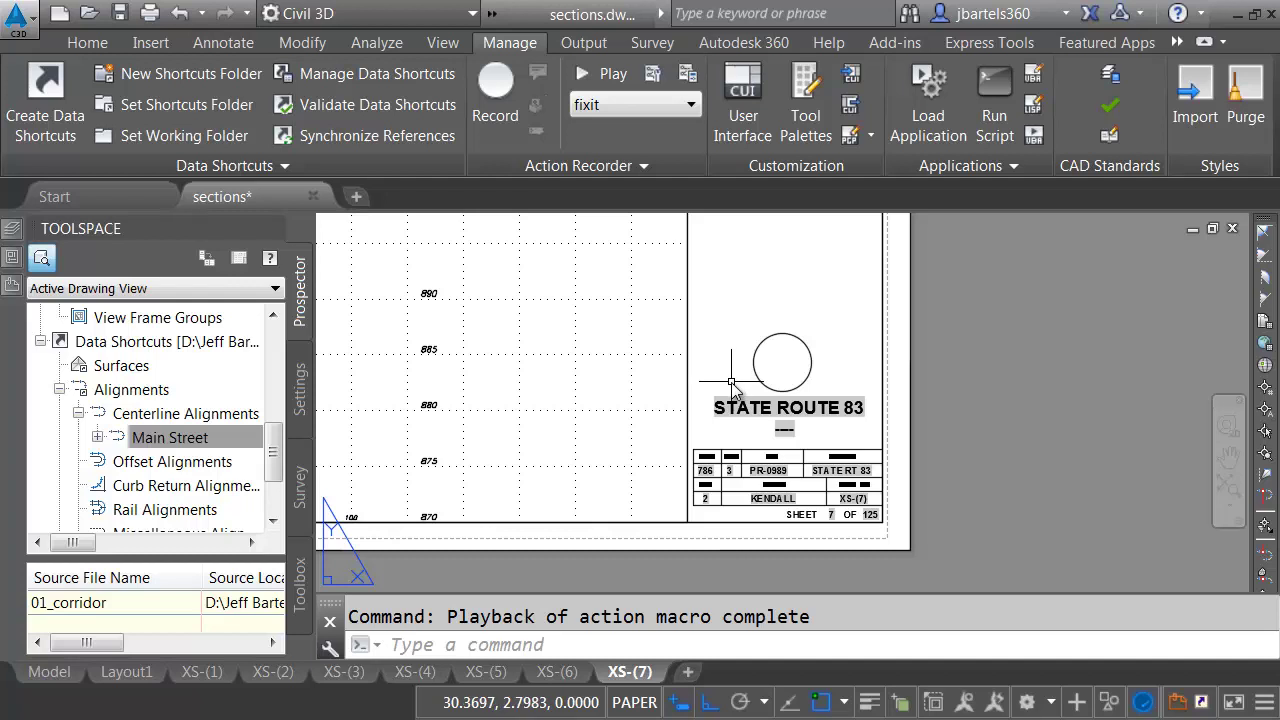